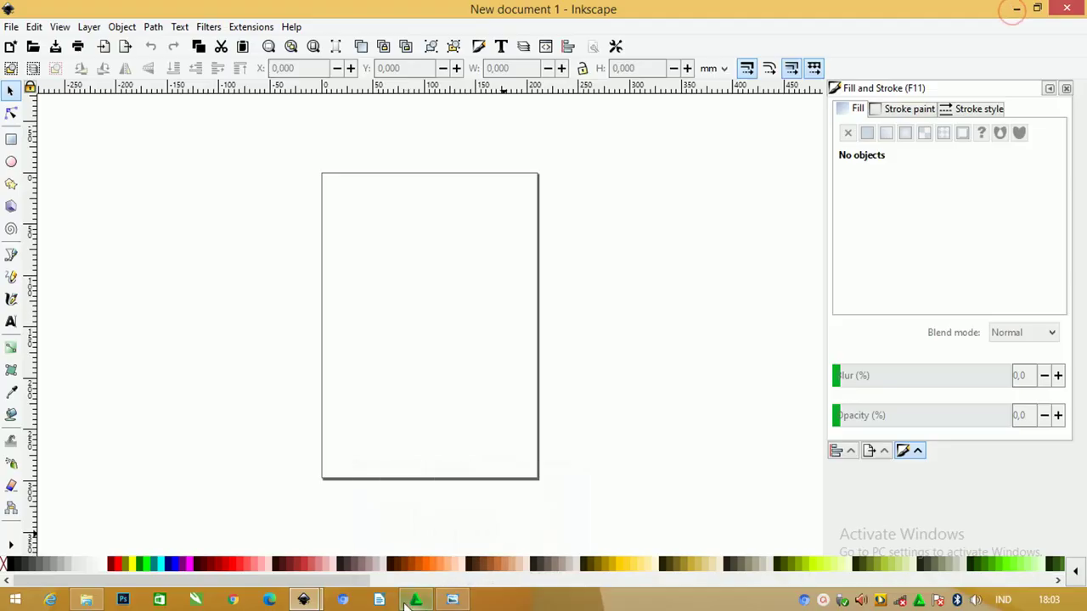
- Set the page to a 30 × 10 cm landscape banner in centimetres
left_click(391, 513)
left_click(11, 28)
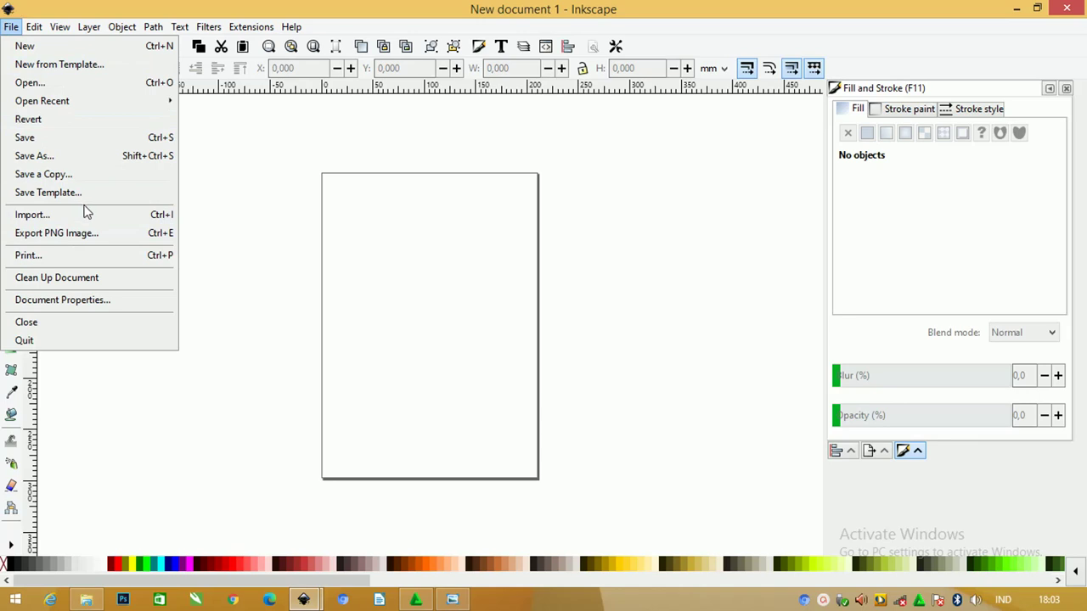
left_click(83, 302)
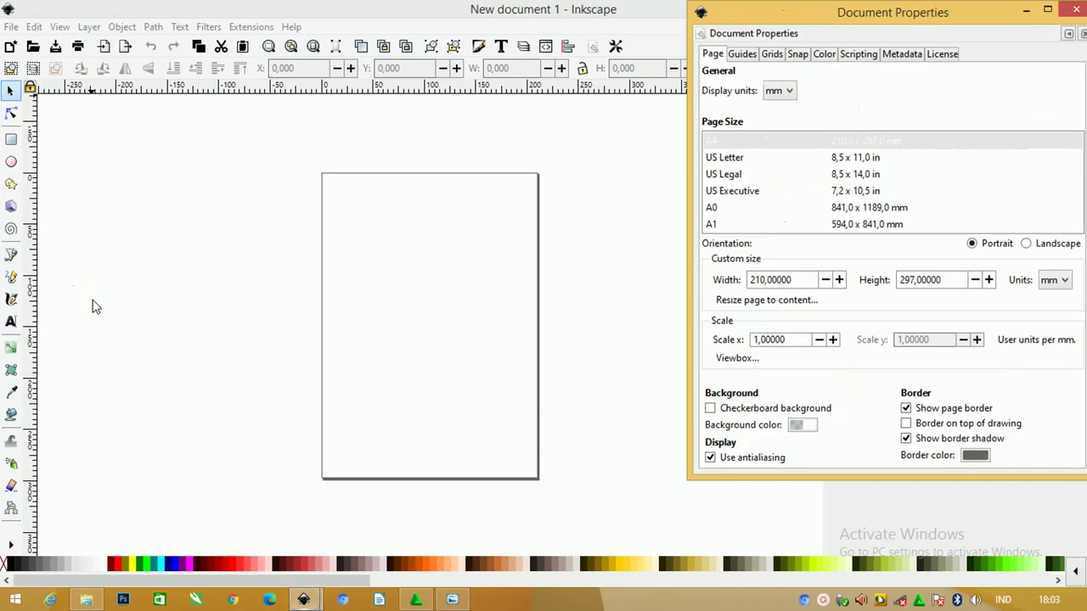
left_click_drag(887, 15, 392, 55)
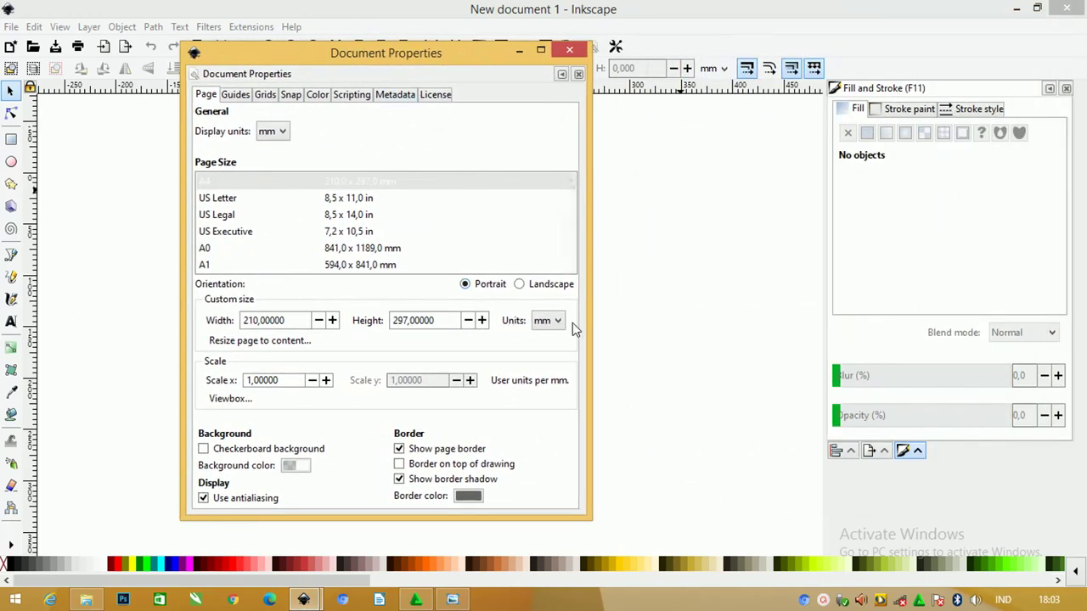
left_click(550, 320)
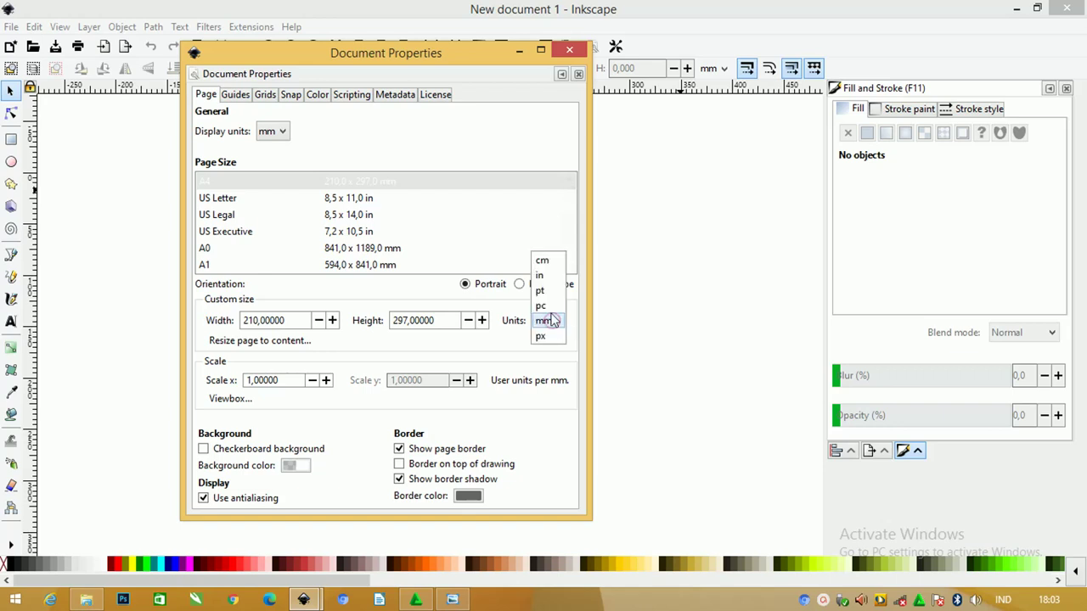
left_click(543, 261)
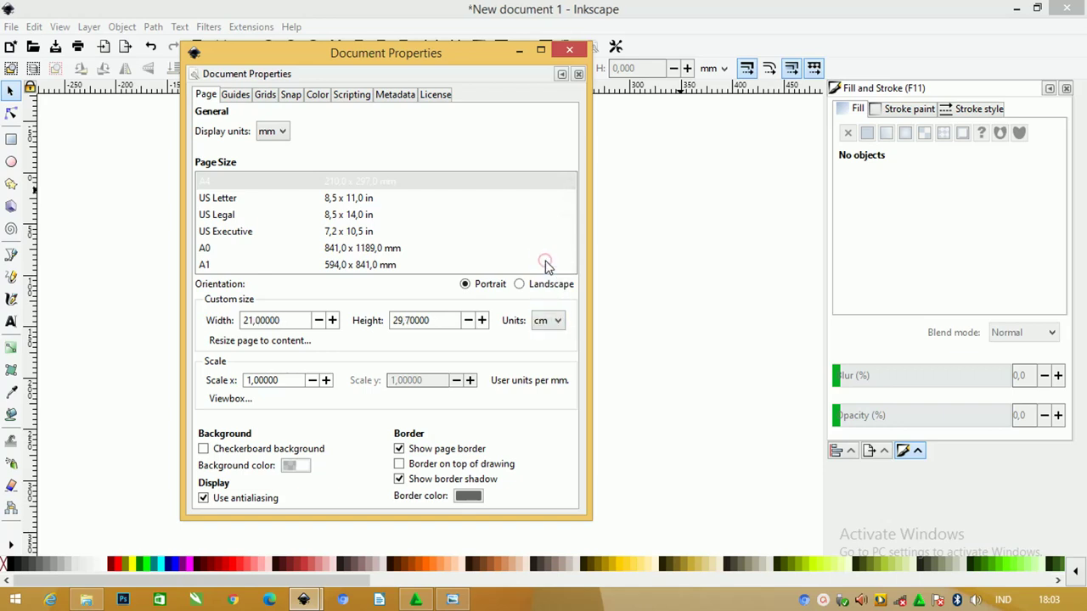
double_click(290, 321)
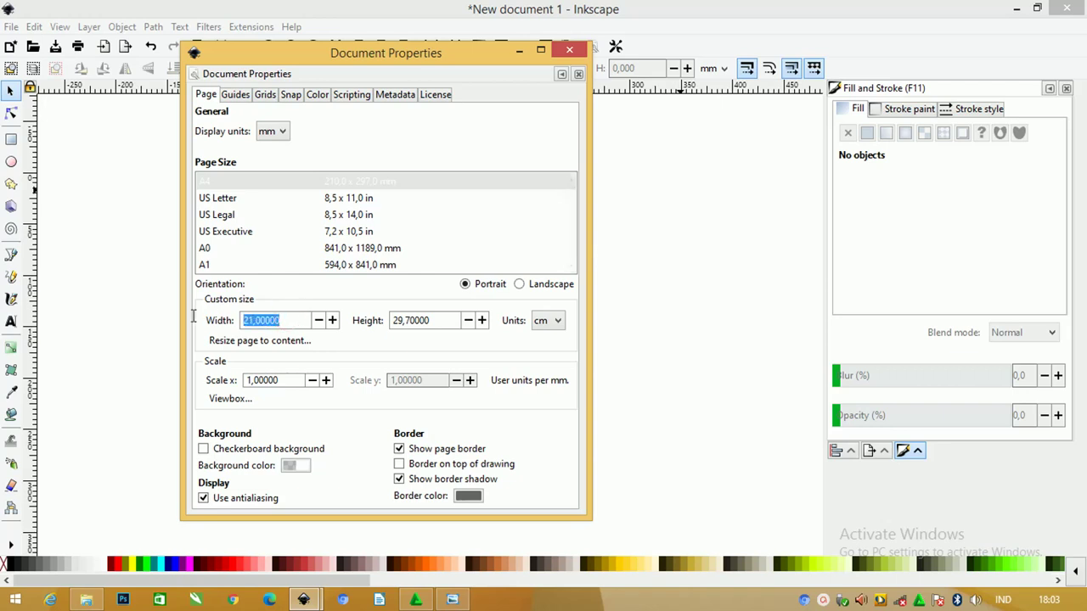
type("30")
key("Tab")
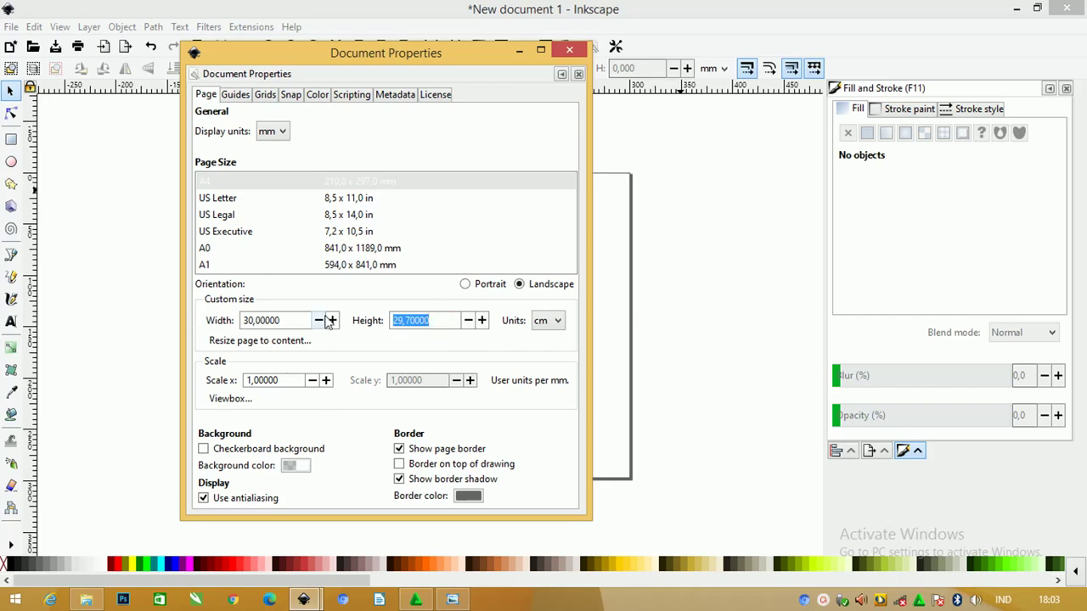
type("10")
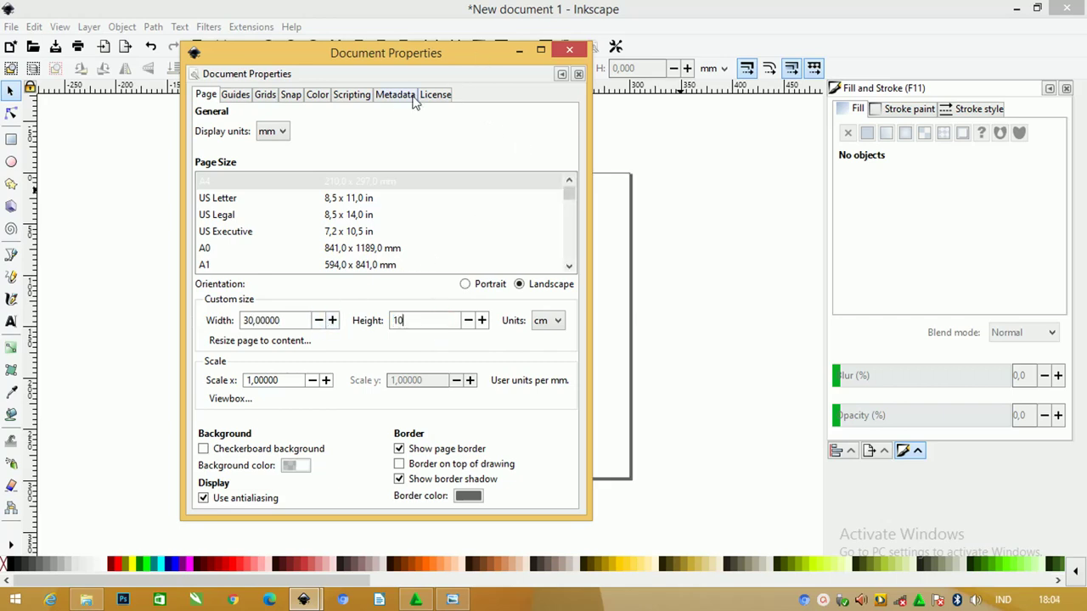
- Reduce the snap-to-objects distance to 1 and close Document Properties
left_click(290, 95)
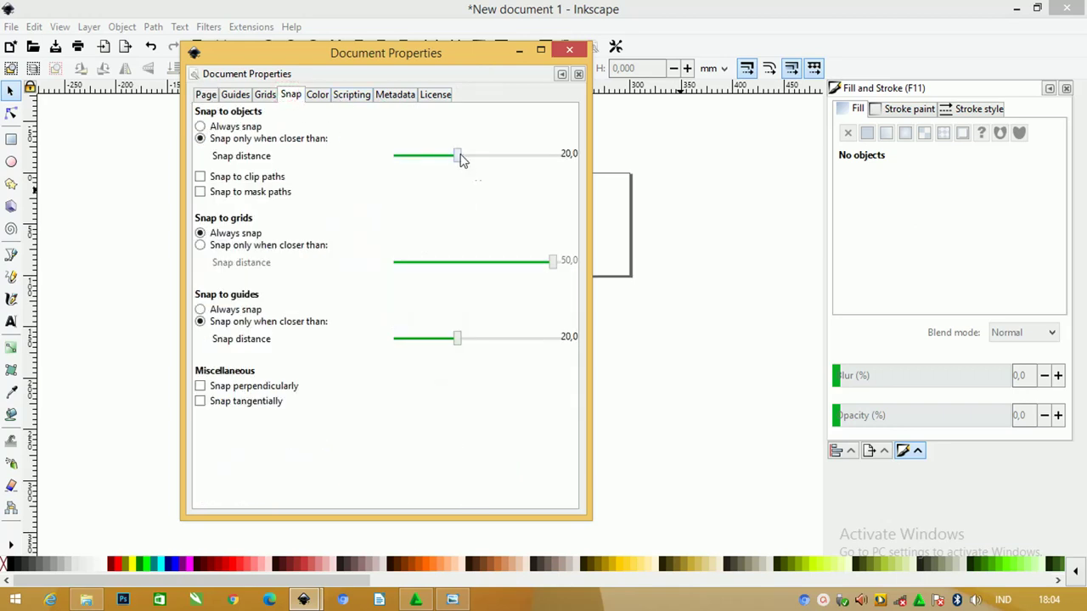
left_click_drag(459, 157, 362, 158)
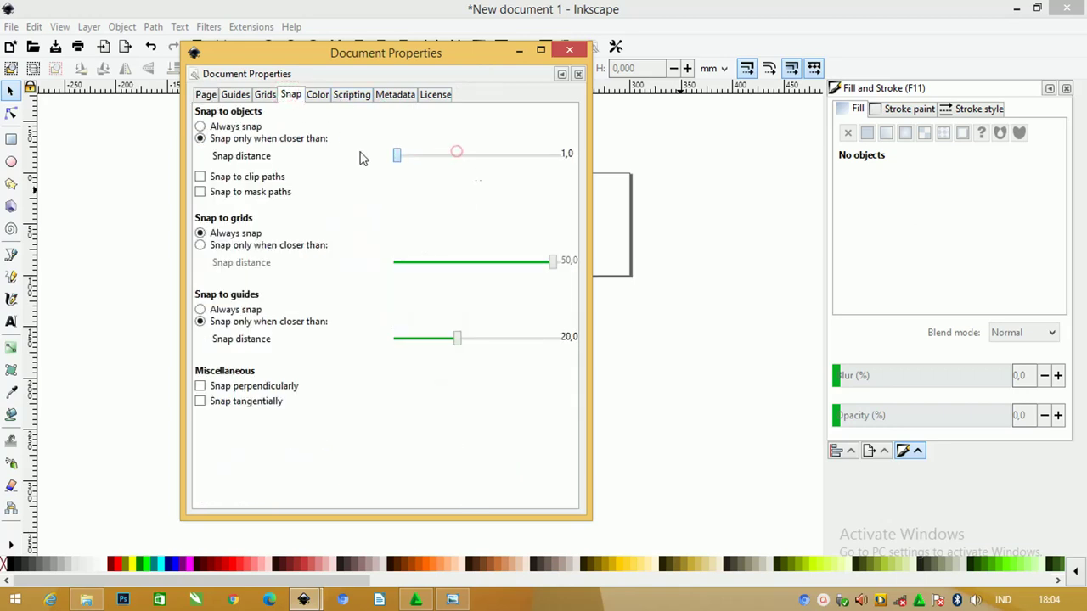
left_click(570, 50)
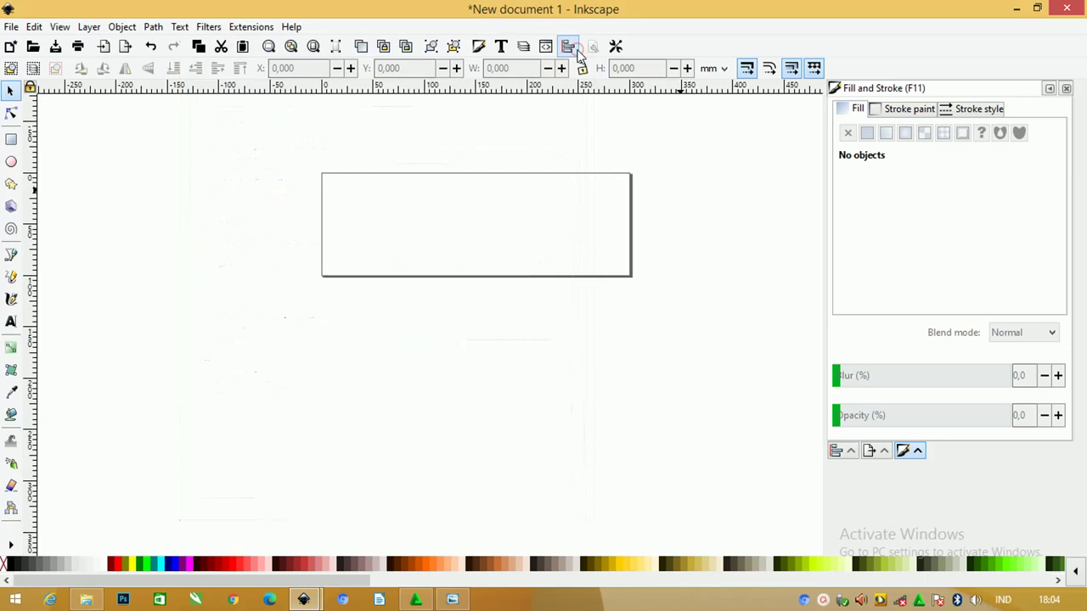
- Draw a rectangle covering the page
left_click(406, 204)
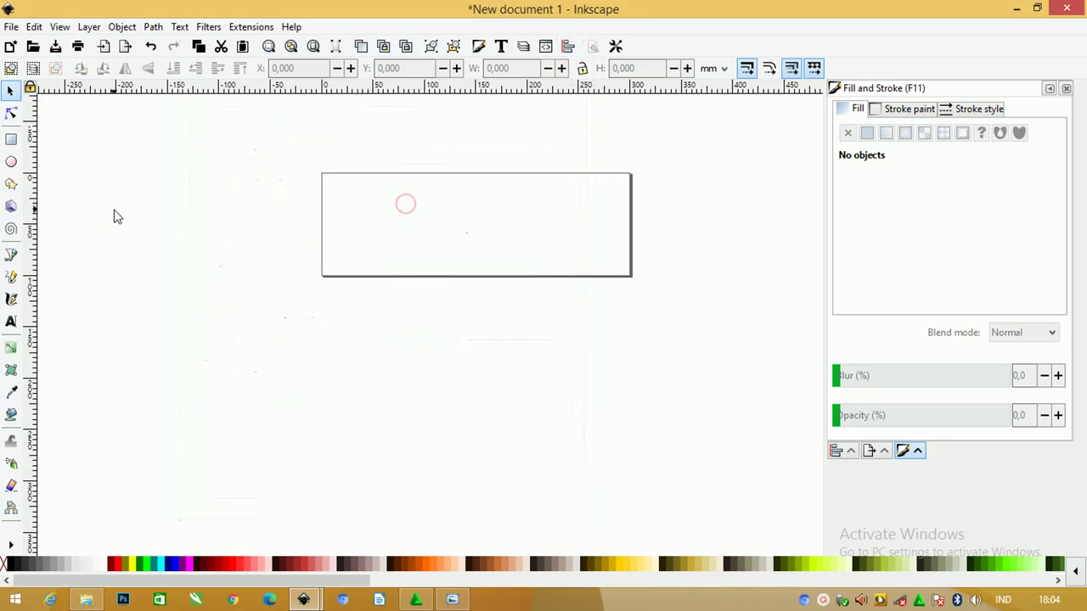
left_click(11, 141)
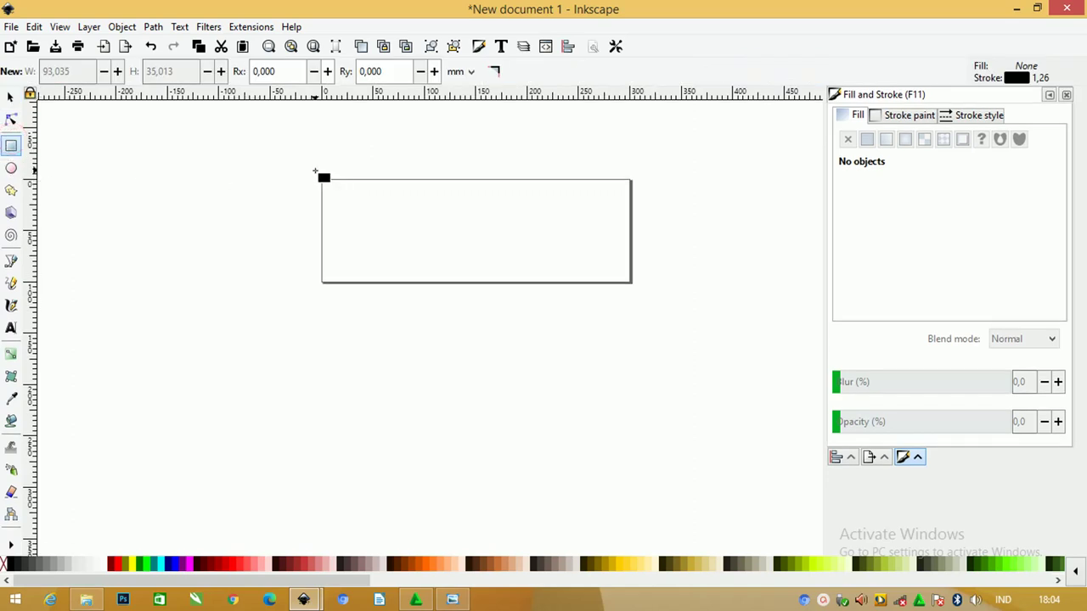
left_click_drag(320, 178, 657, 298)
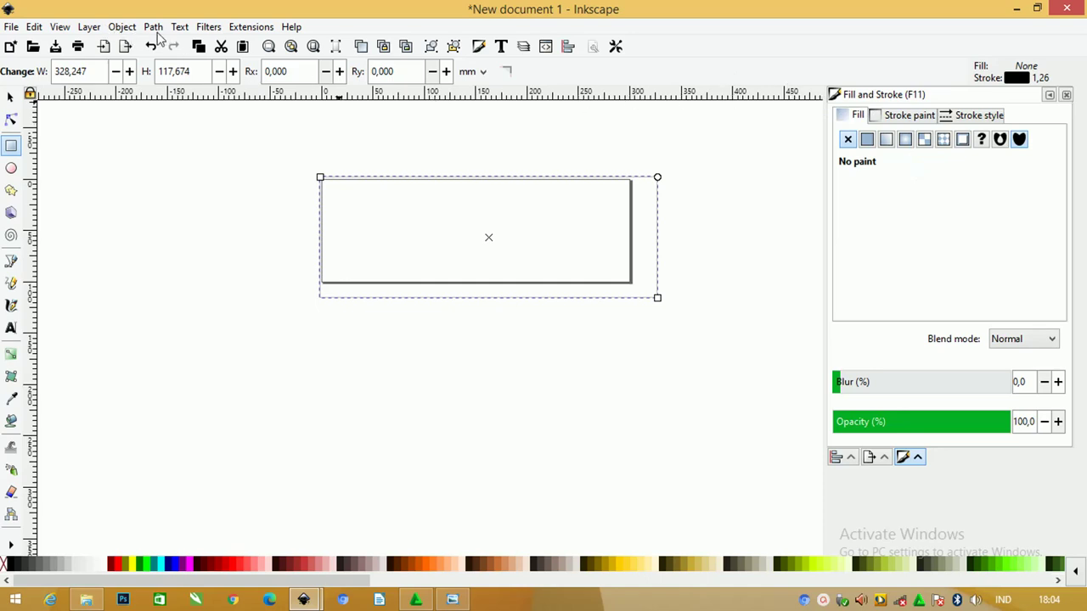
- Give the rectangle a solid flat black fill and remove its outline
left_click(59, 26)
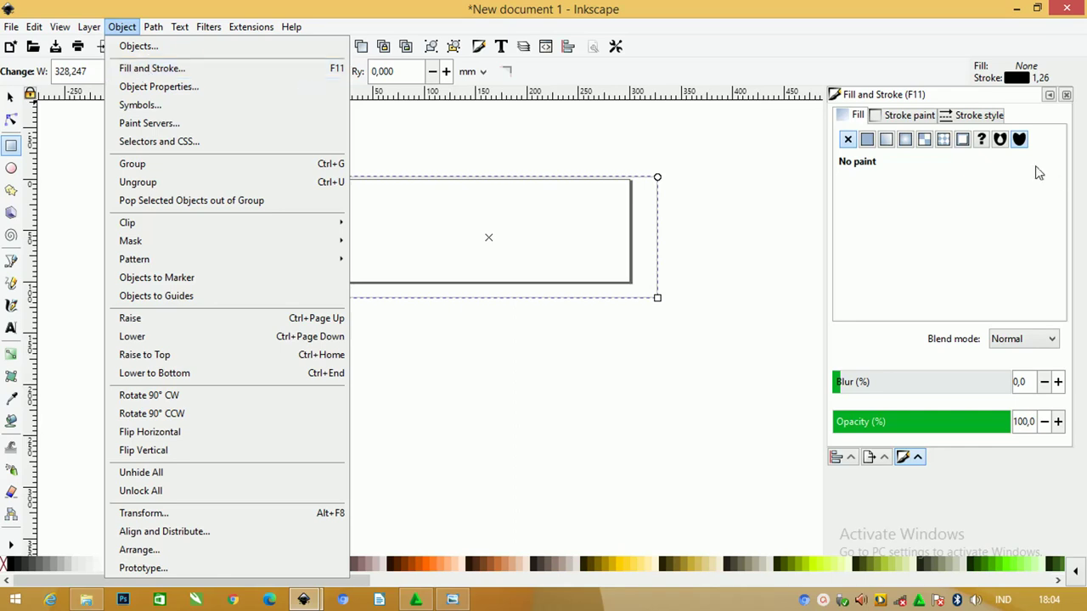
left_click(875, 141)
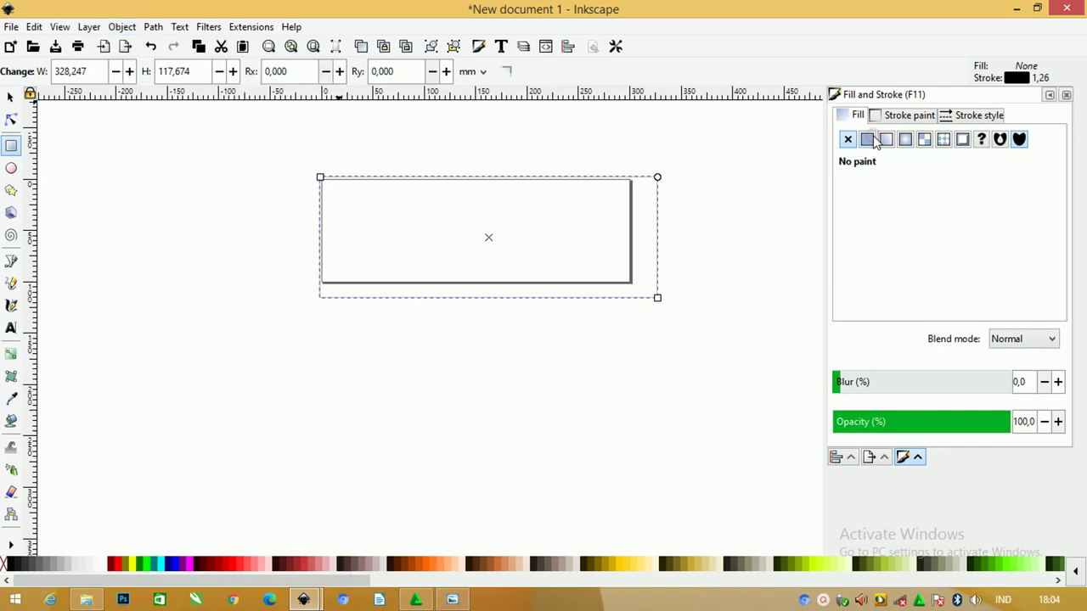
left_click(870, 140)
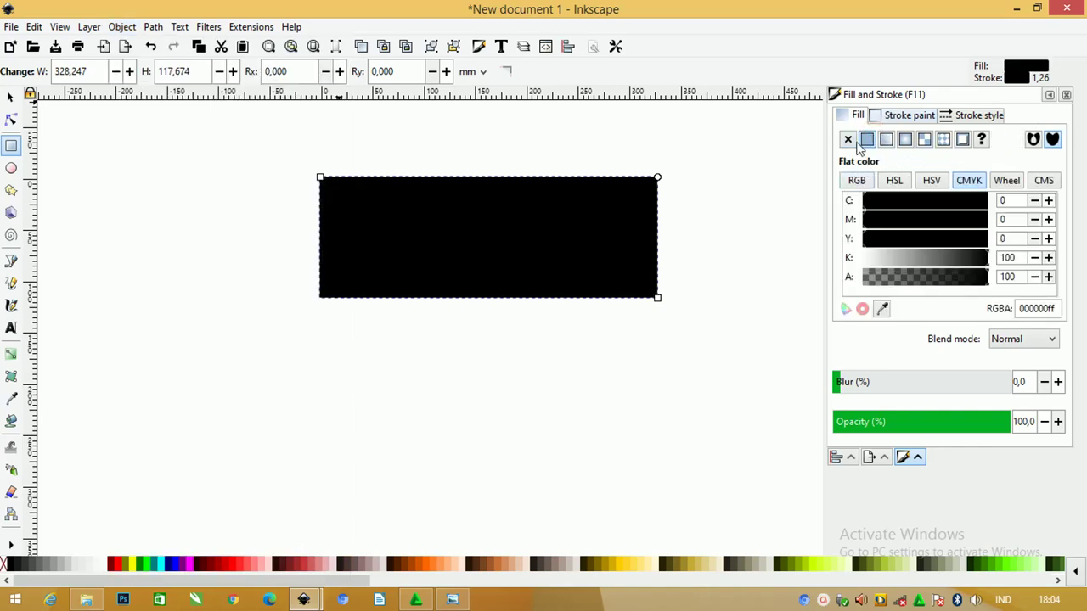
left_click(909, 118)
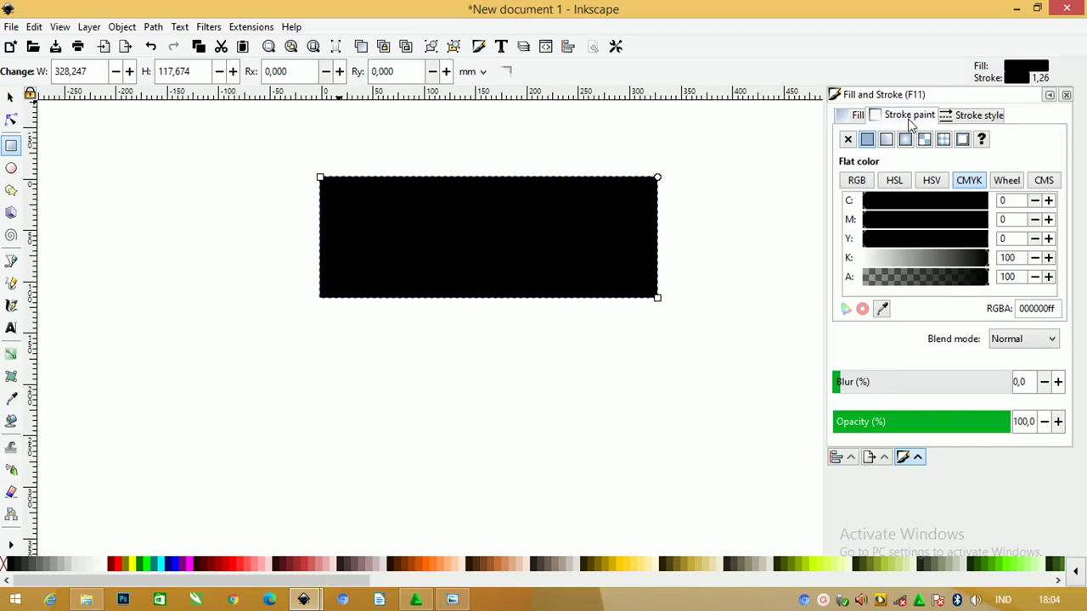
left_click(848, 141)
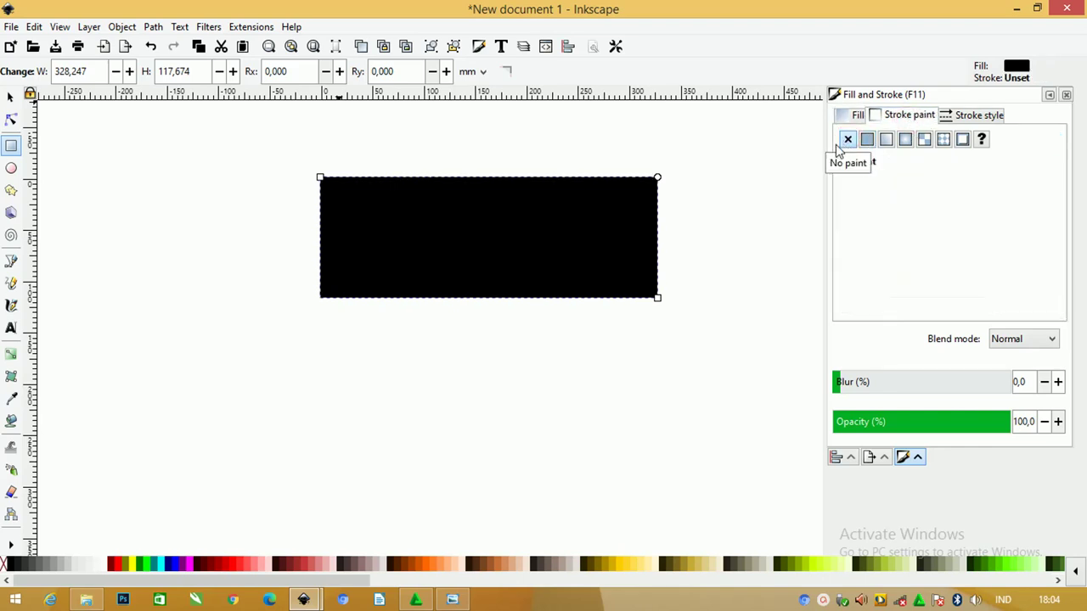
- Set the black rectangle's width to 30, with size units in centimetres
left_click(11, 97)
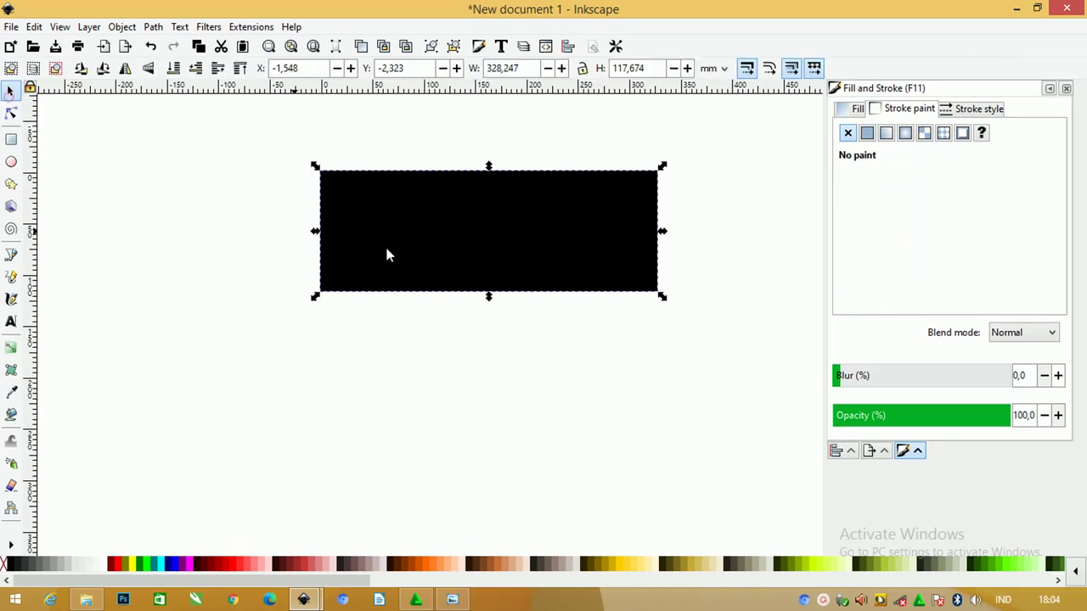
left_click_drag(424, 237, 401, 245)
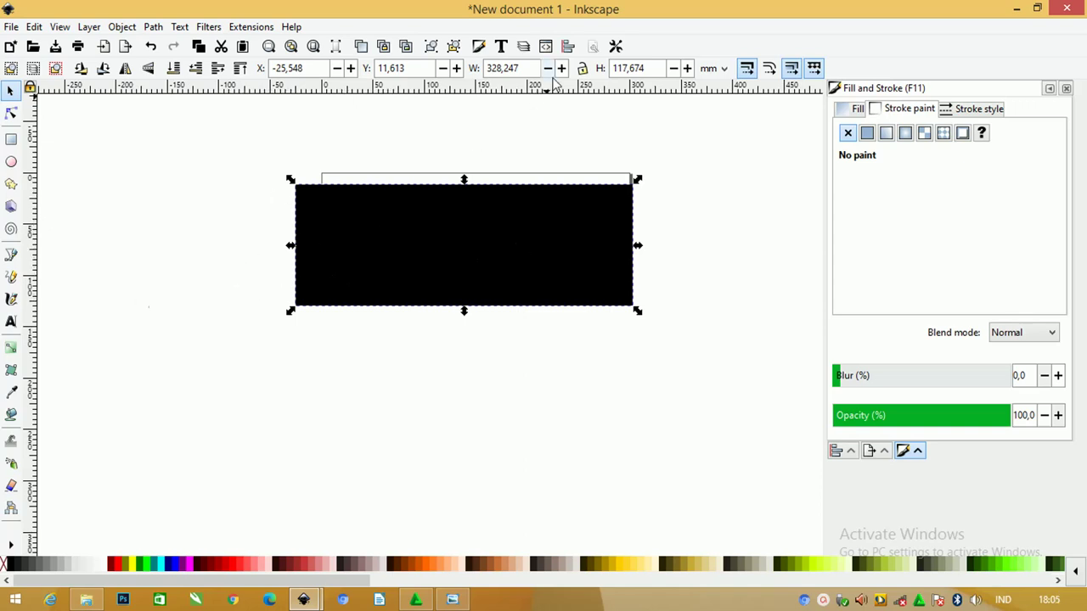
double_click(527, 68)
type("300")
left_click(715, 68)
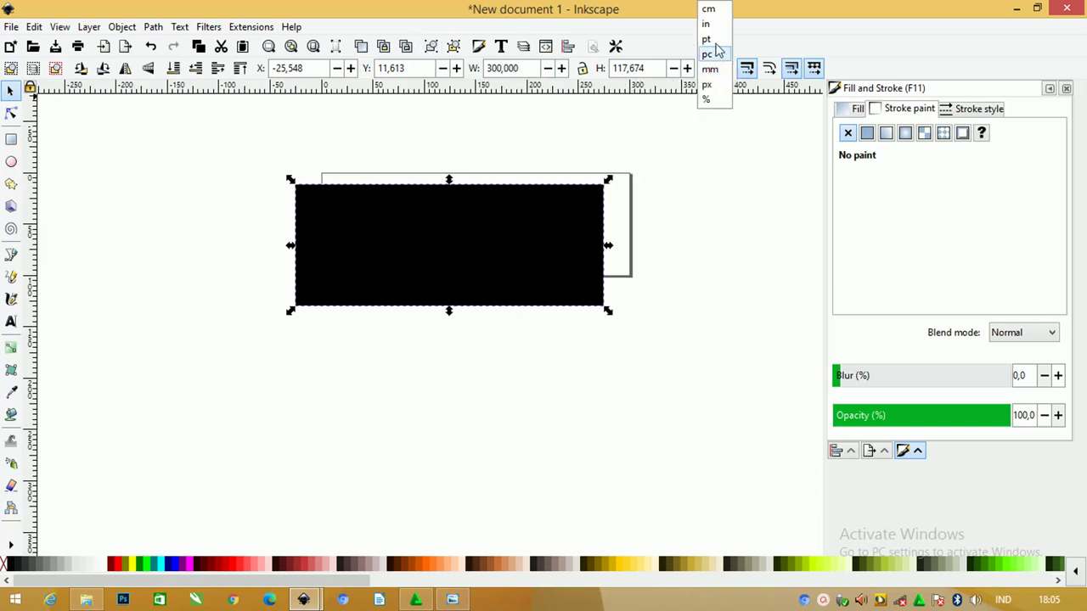
left_click(711, 9)
- Set the rectangle height to 10 cm, lock proportions, and show Align and Distribute
double_click(505, 68)
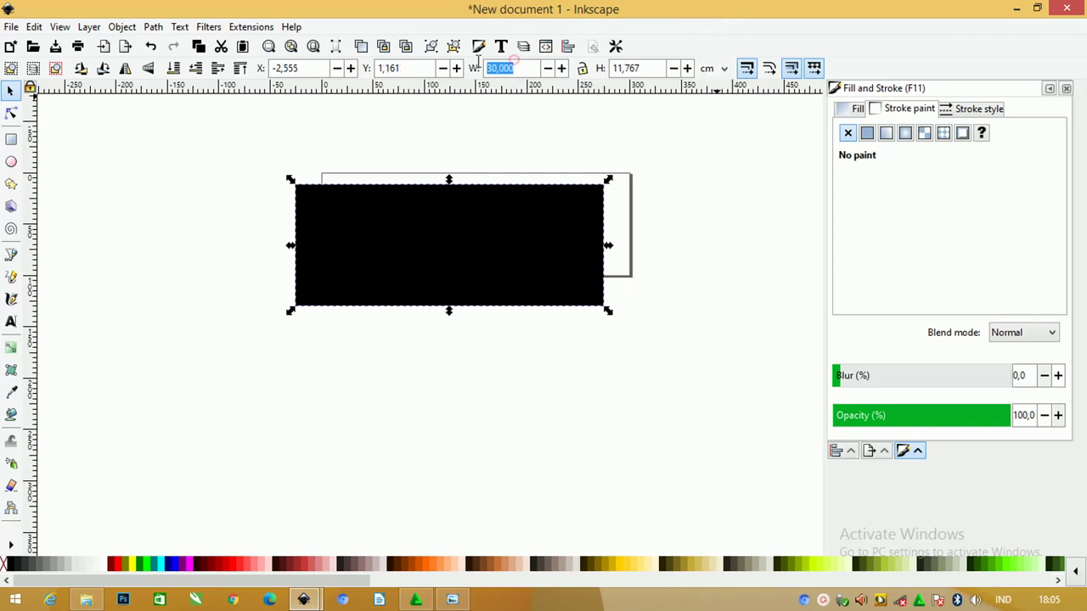
double_click(646, 68)
type("10")
key("Return")
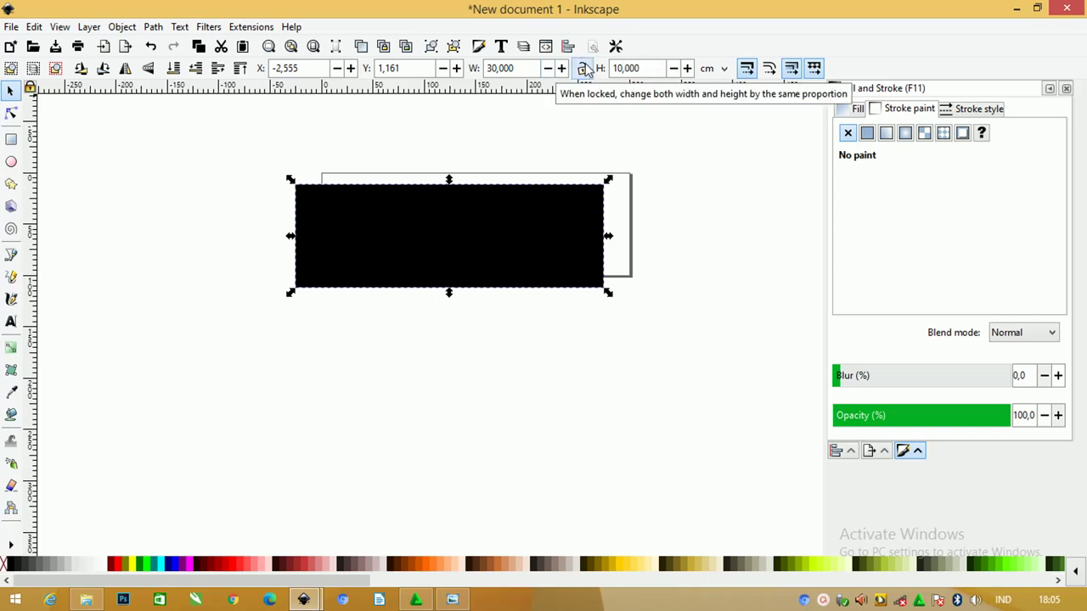
left_click(583, 70)
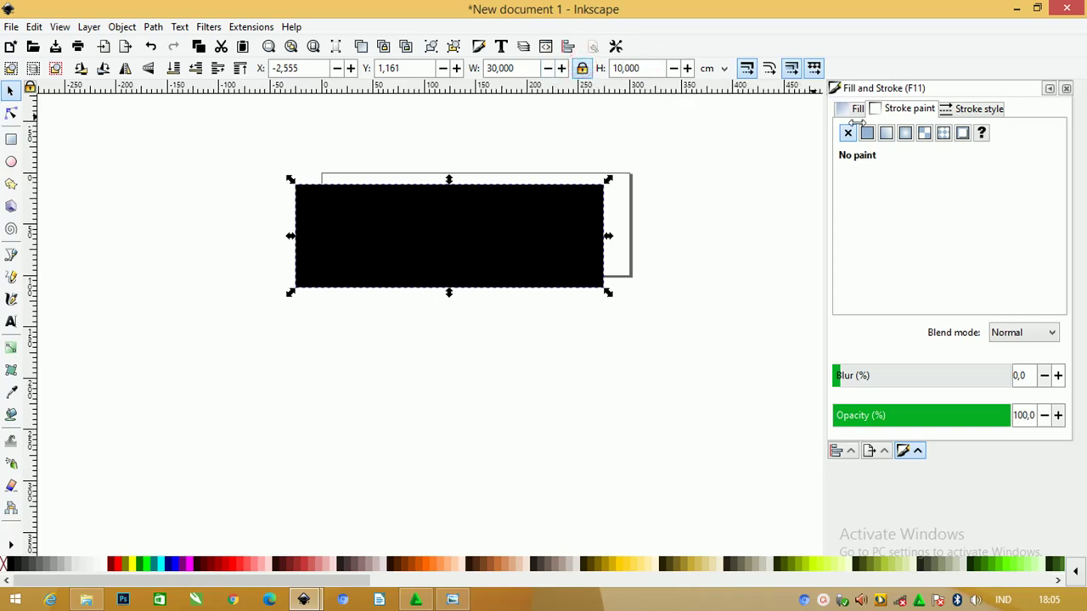
left_click(838, 451)
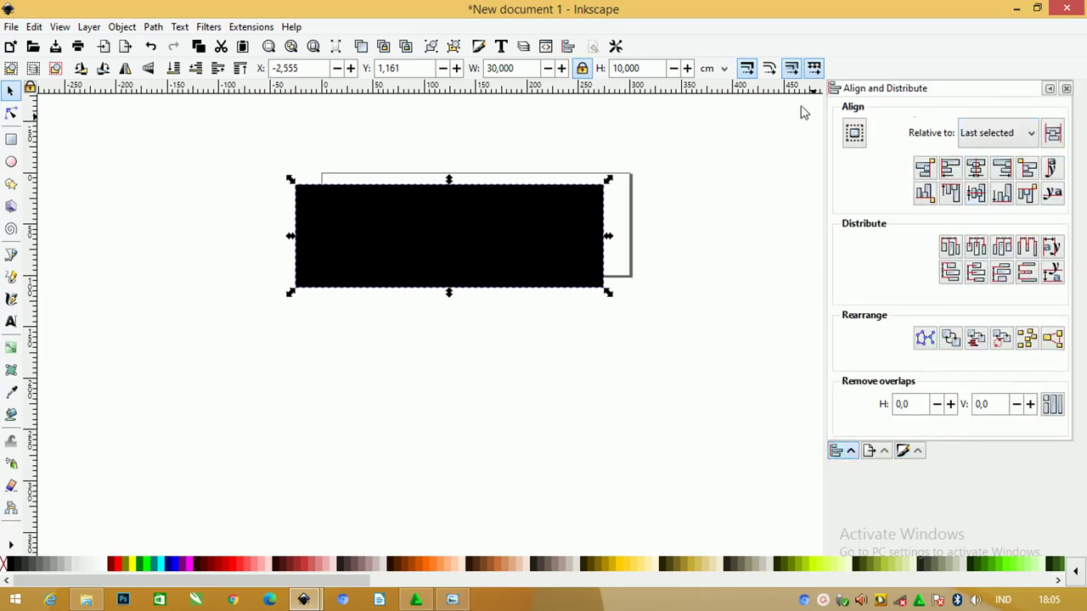
- Center the black rectangle horizontally and vertically relative to the page
left_click(124, 27)
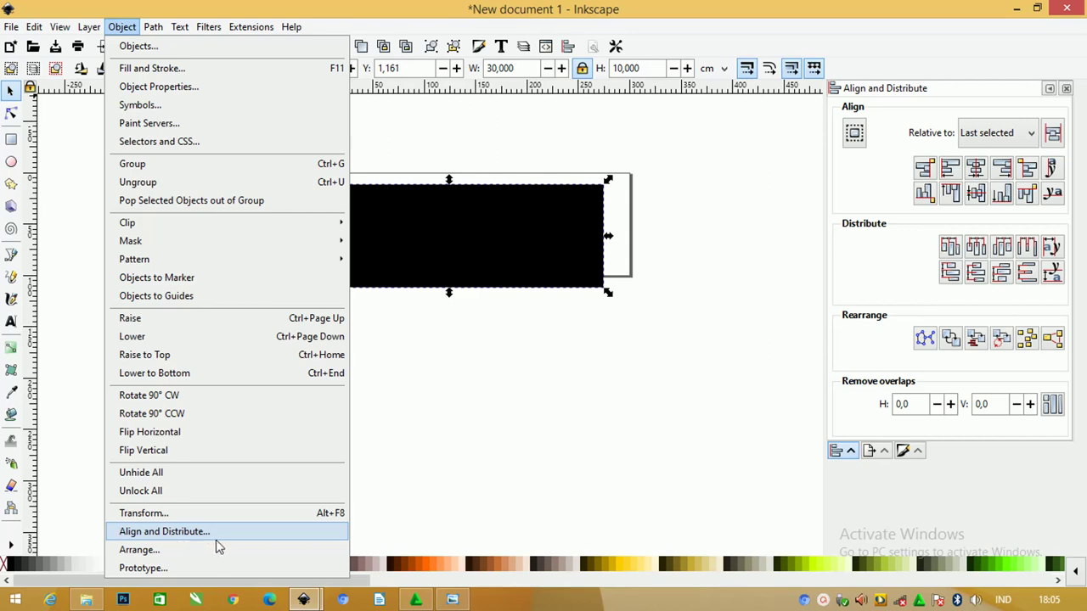
left_click(1011, 140)
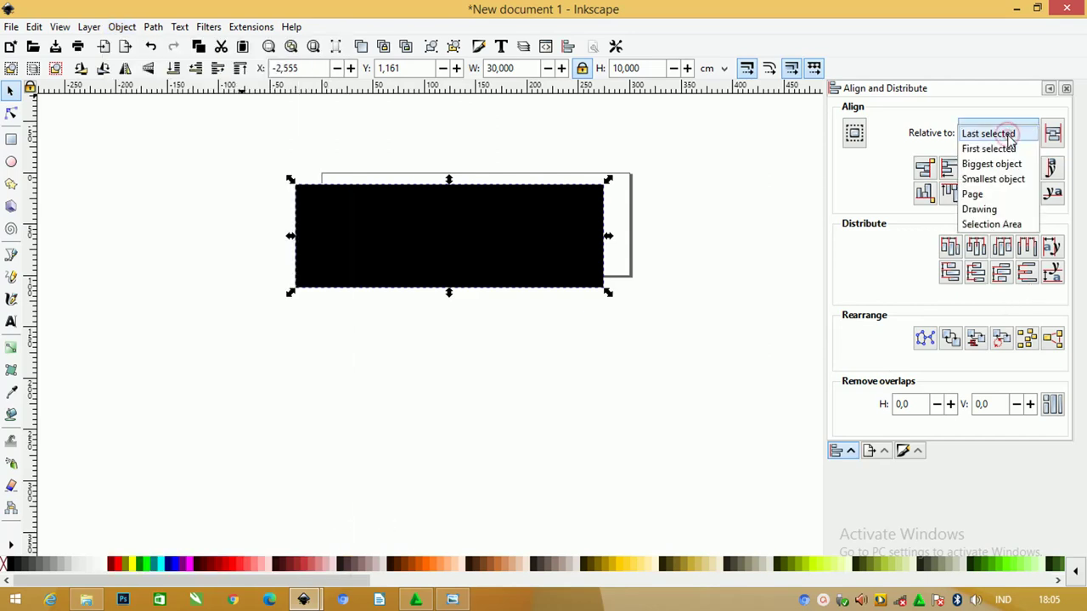
left_click(972, 195)
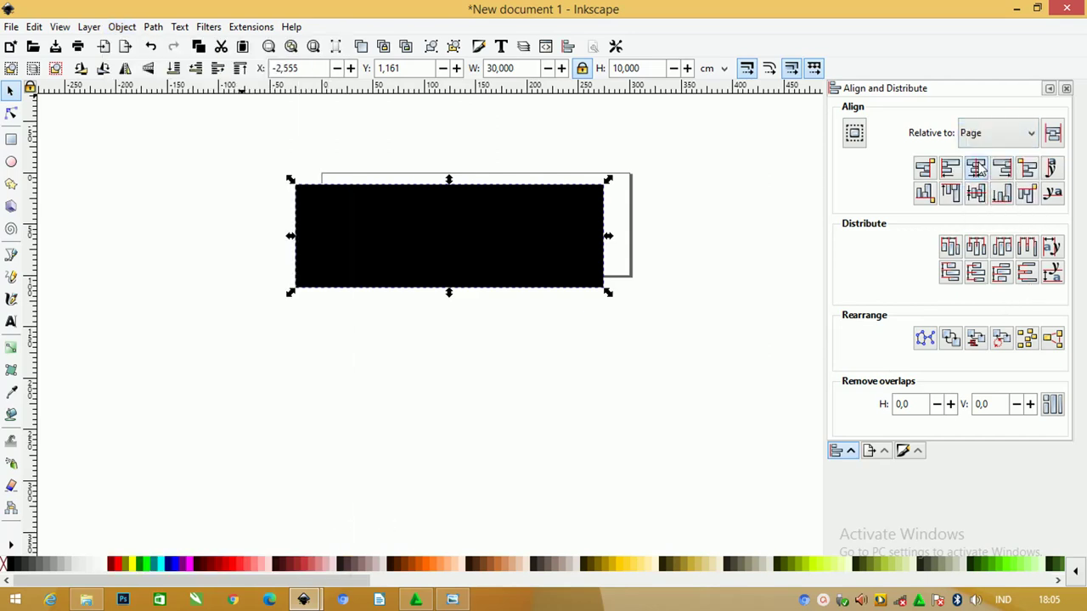
left_click(975, 168)
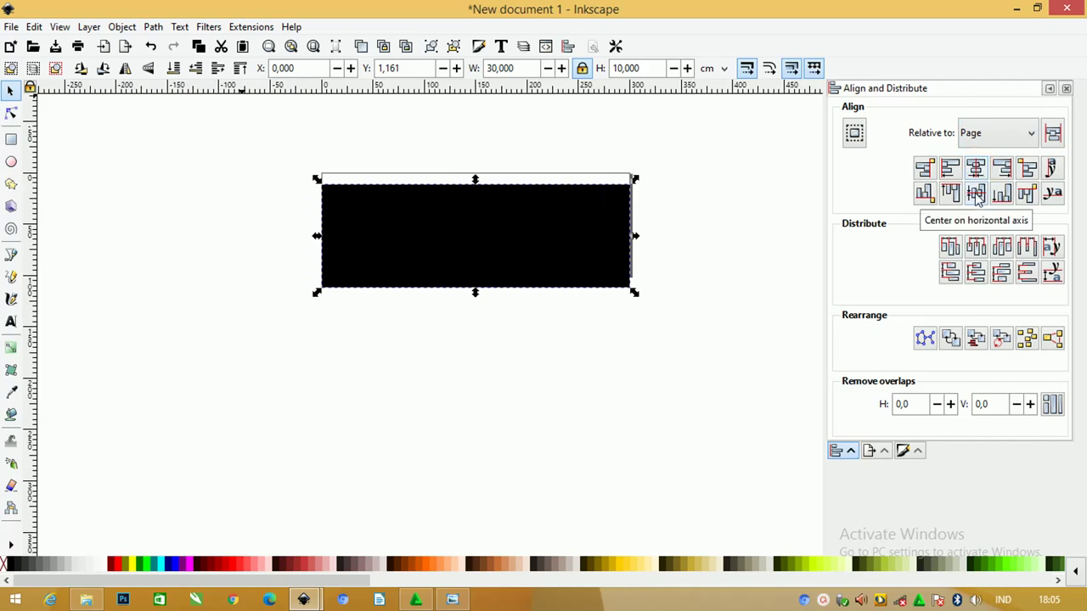
left_click(976, 195)
- Reselect the black rectangle and duplicate it with Ctrl+D
left_click(741, 168)
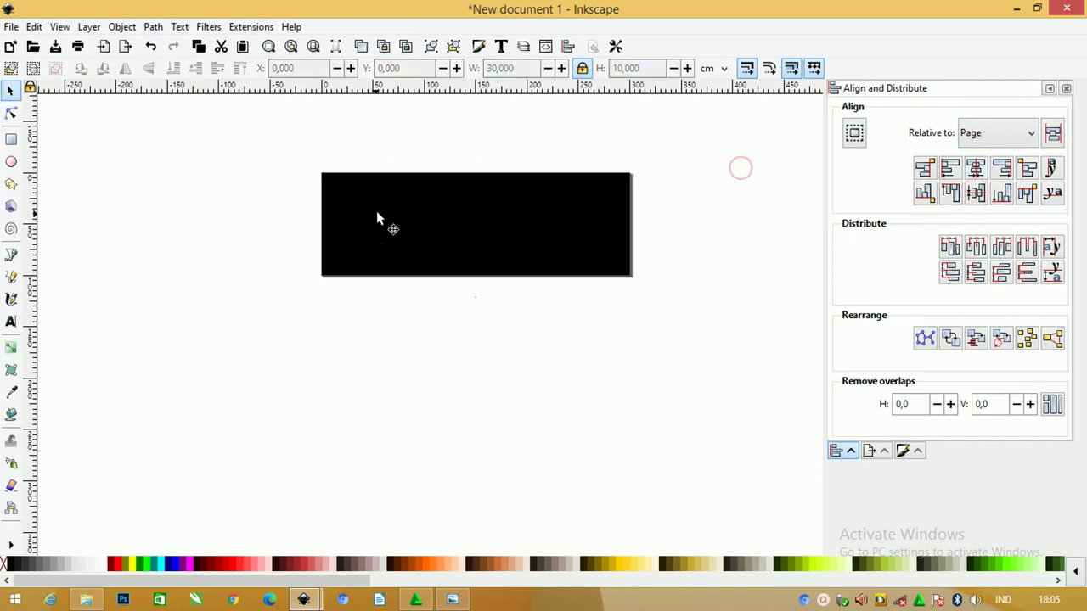
left_click(380, 212)
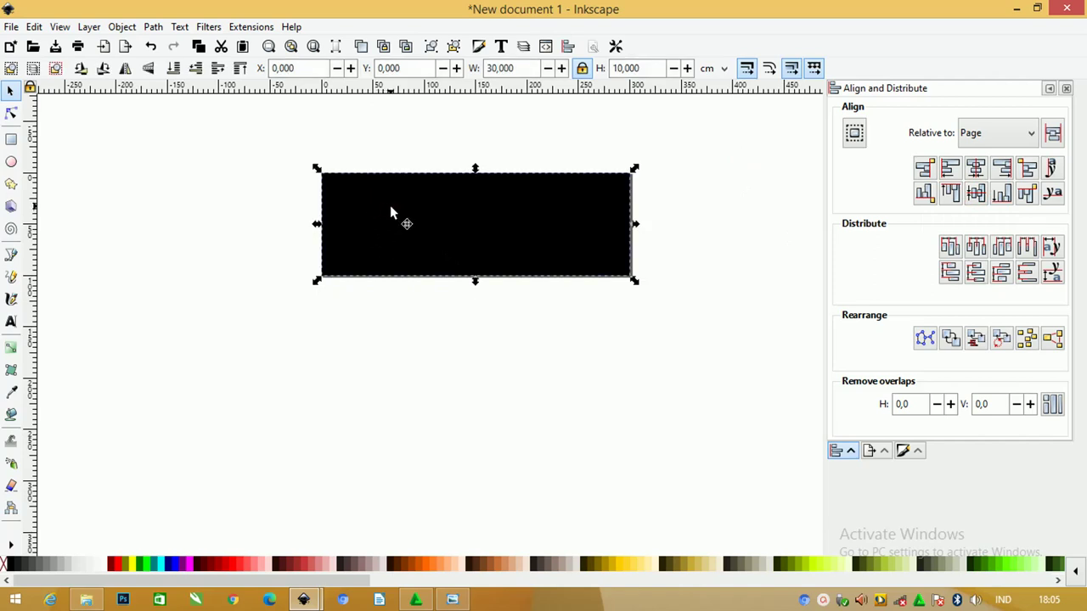
key("ctrl+d")
- Move the duplicate to the left of the original and draw a vertical line across the original
left_click_drag(468, 230, 467, 331)
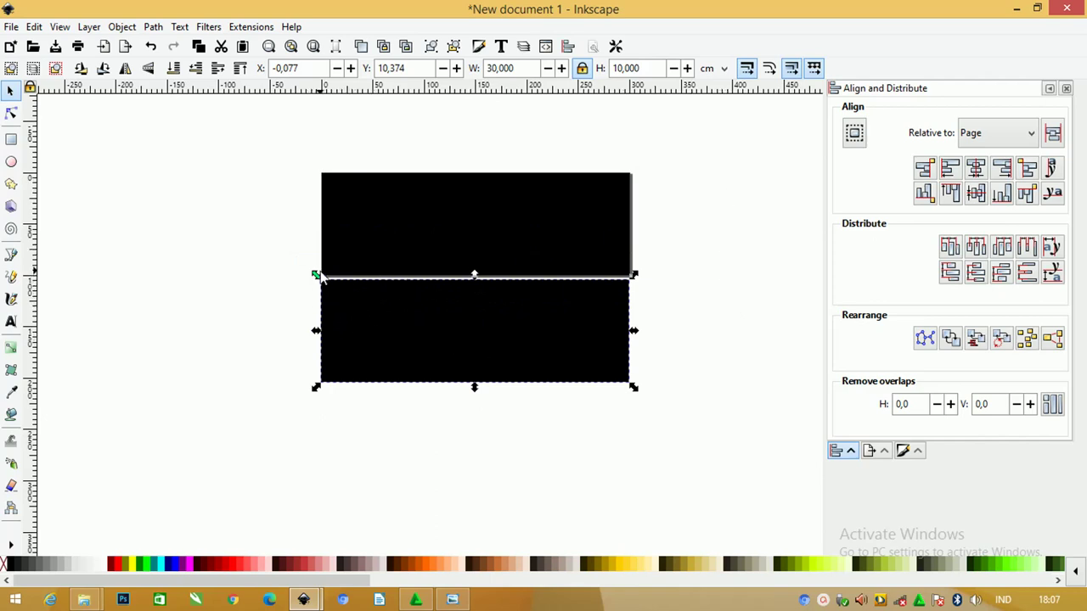
mouse_move(321, 316)
left_mouse_down()
mouse_move(369, 326)
mouse_move(115, 219)
mouse_move(151, 225)
mouse_move(93, 216)
left_mouse_up()
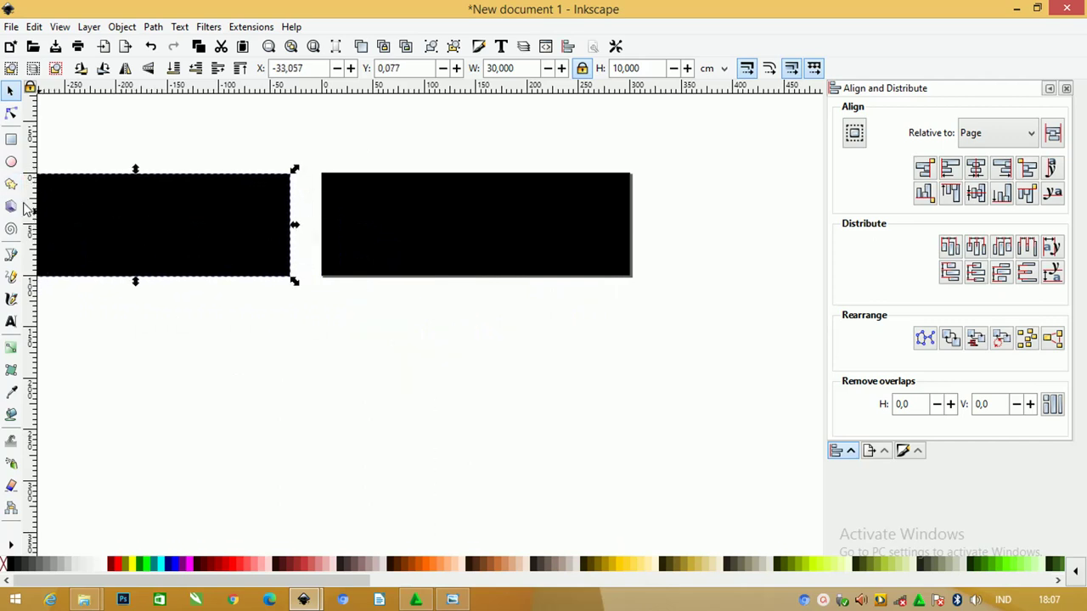
left_click(11, 256)
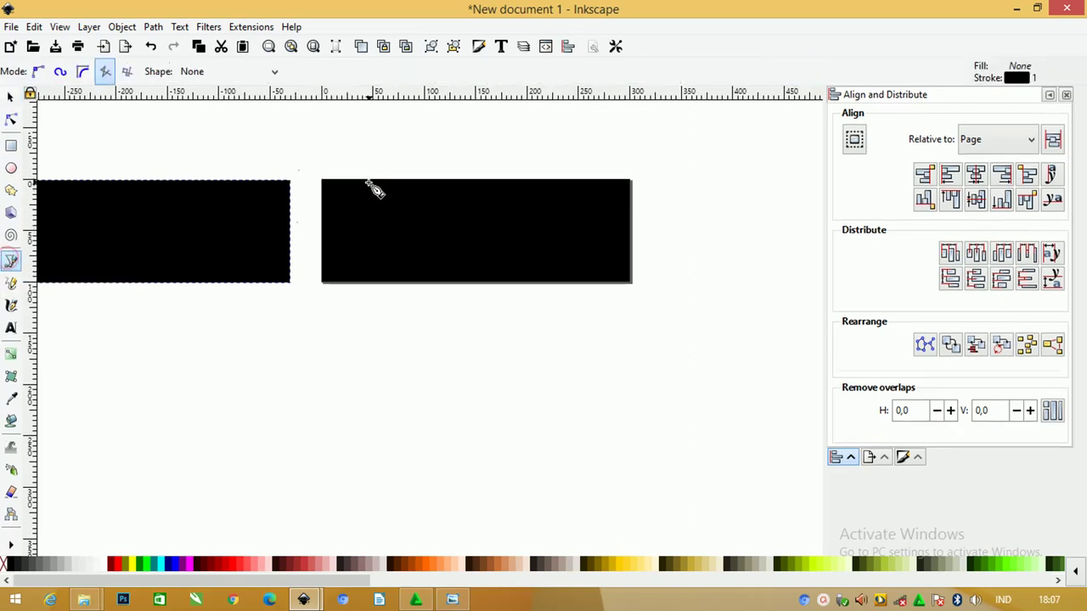
left_click(415, 167)
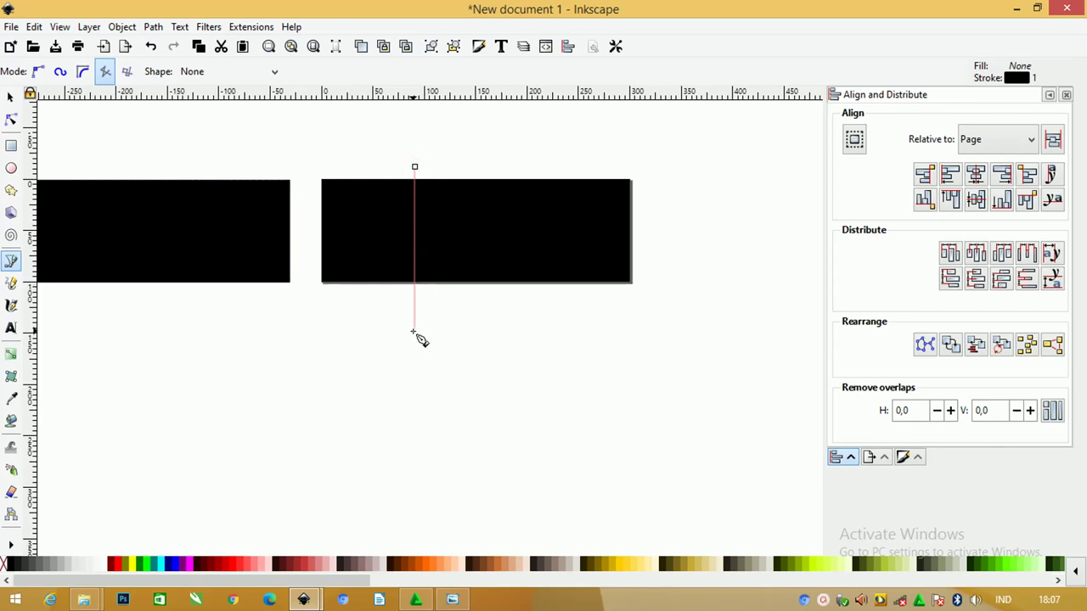
double_click(415, 304)
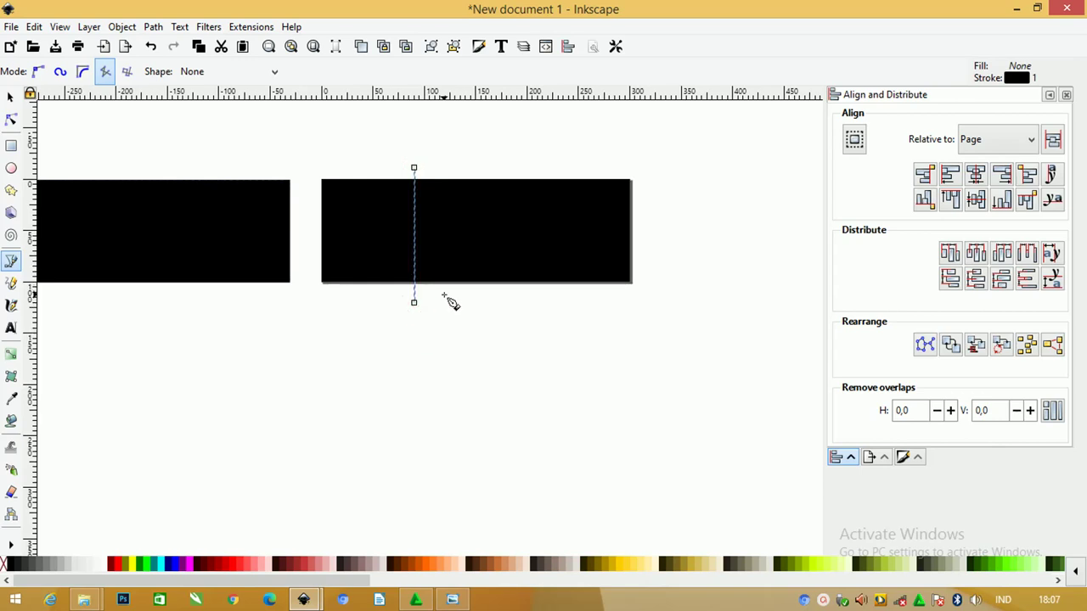
- Nudge the vertical line slightly left to X 7,994 cm
key("z")
left_click_drag(302, 148, 684, 372)
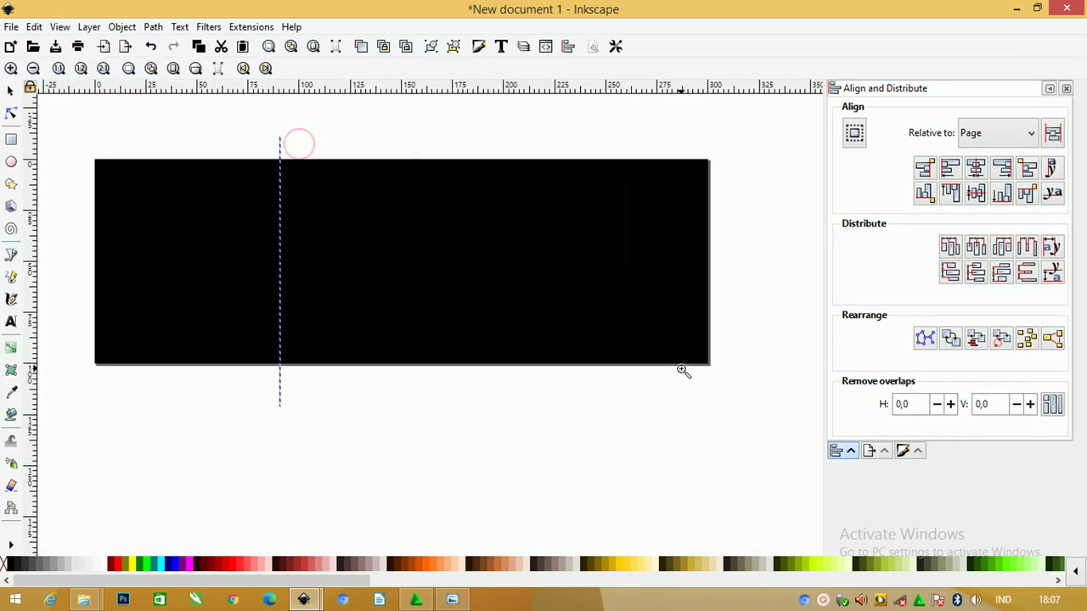
left_click(11, 90)
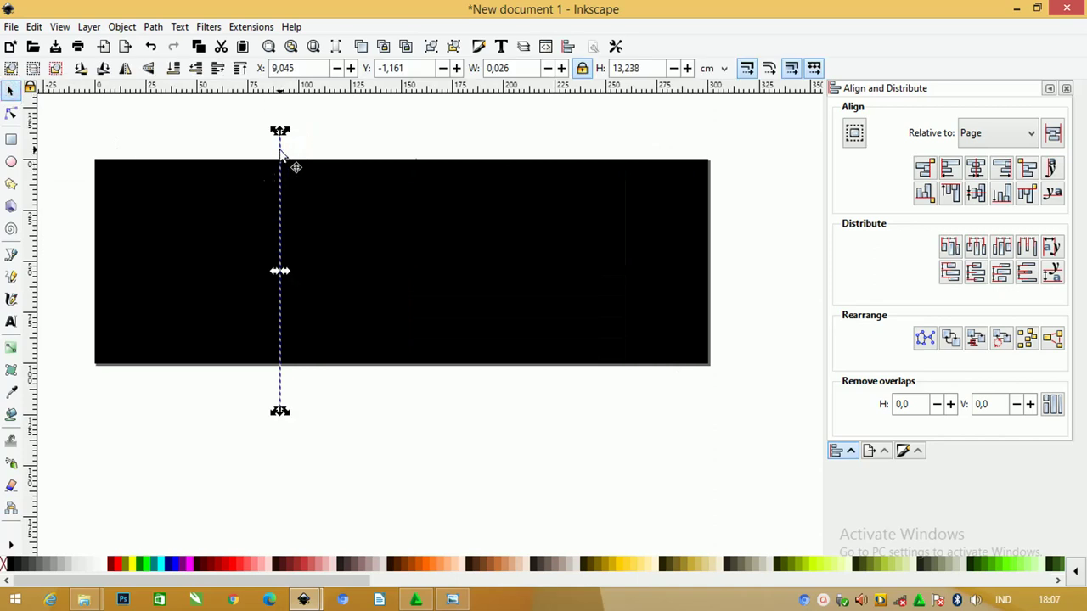
left_click_drag(280, 151, 255, 151)
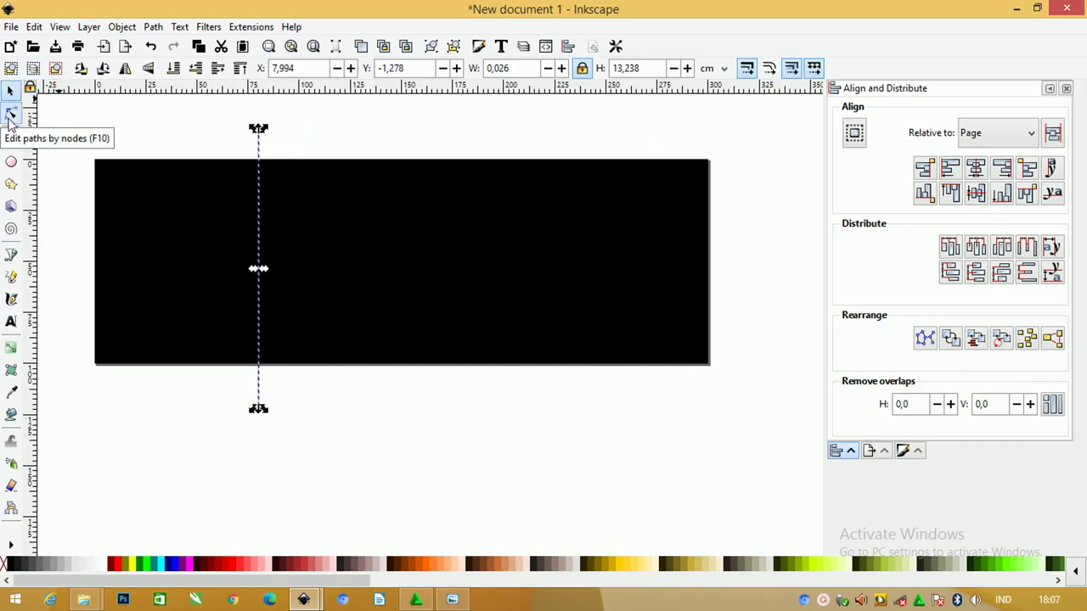
- Bend the straight line into an S-curve by dragging its segment and end nodes
left_click(11, 115)
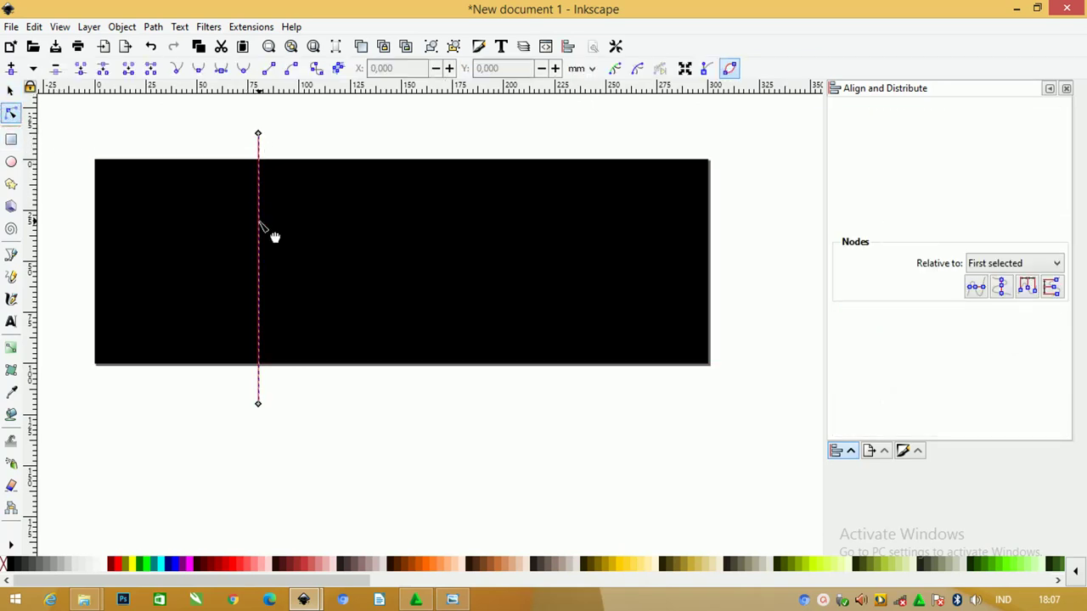
mouse_move(260, 225)
left_mouse_down()
mouse_move(274, 230)
mouse_move(233, 228)
left_mouse_up()
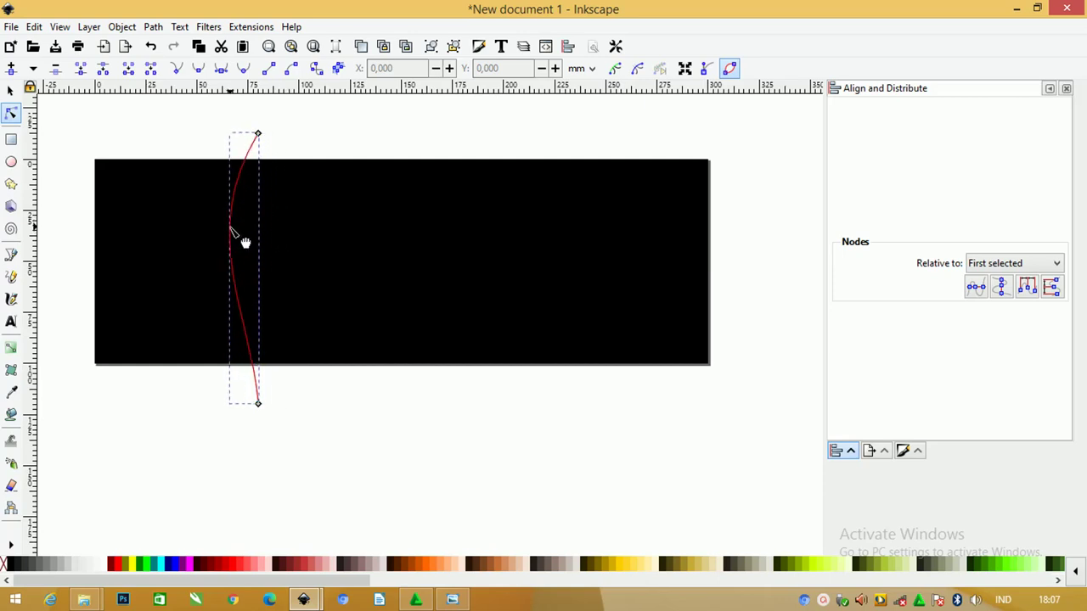
left_click_drag(248, 241, 226, 242)
left_click(258, 134)
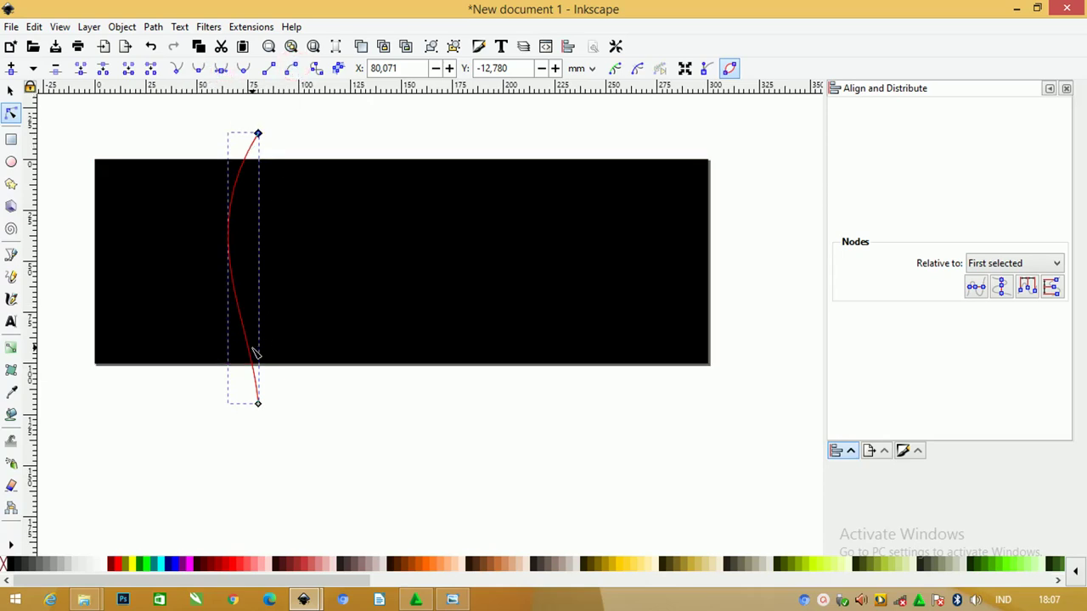
left_click_drag(264, 363, 280, 366)
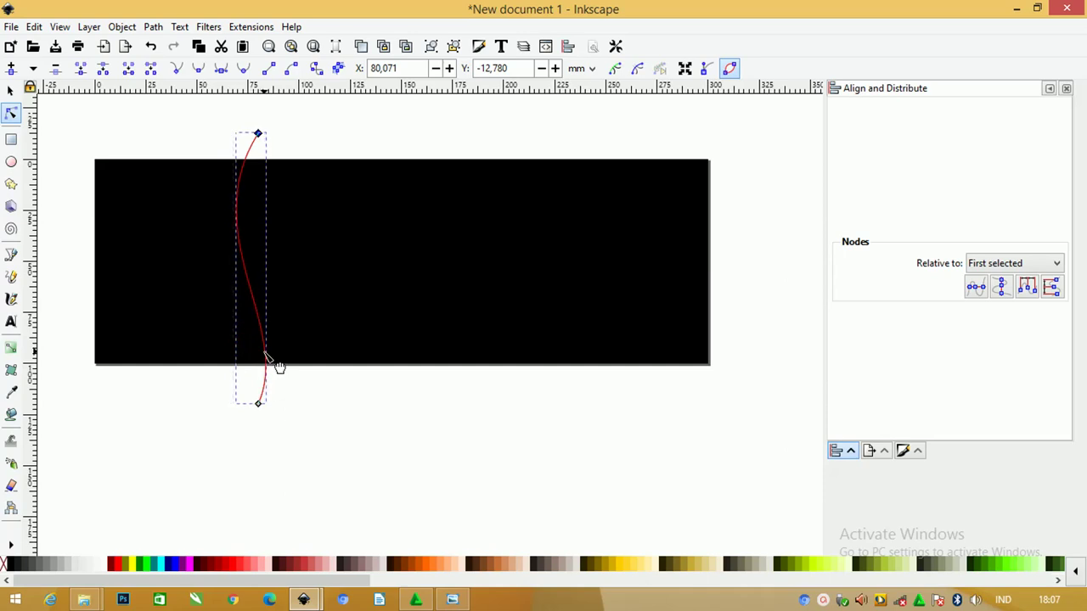
left_click_drag(259, 406, 243, 412)
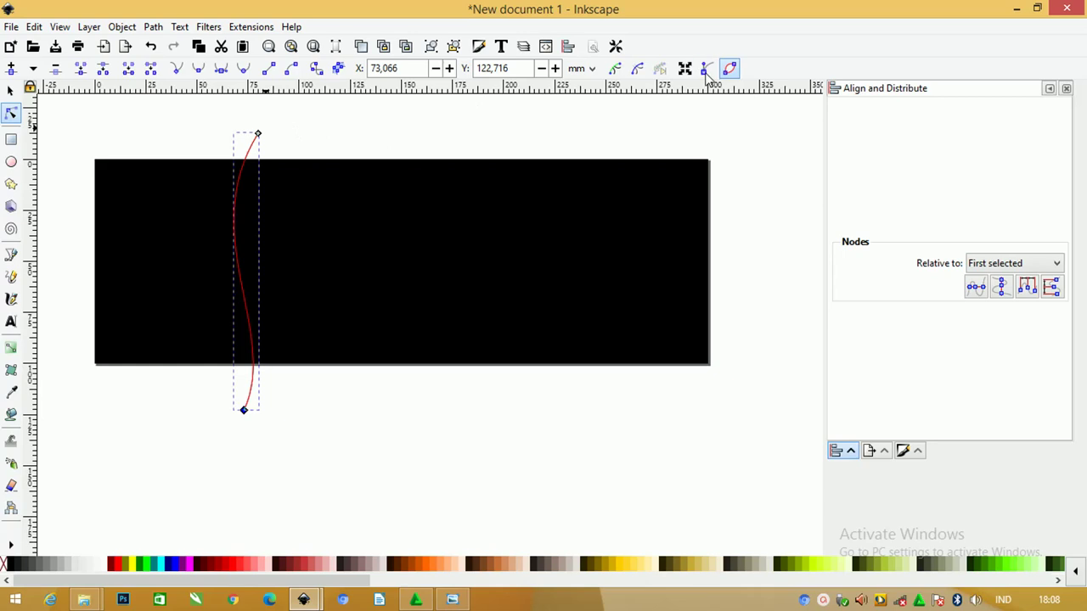
- Adjust the node handles to refine the S-curve to 1,415 × 13,179 cm
left_click(705, 71)
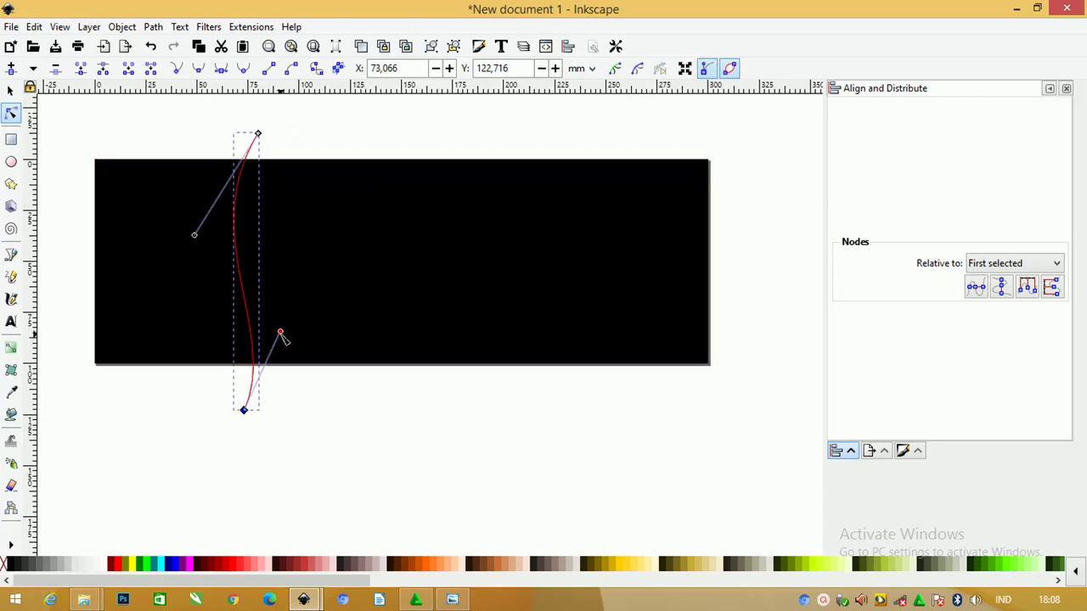
left_click_drag(280, 333, 298, 358)
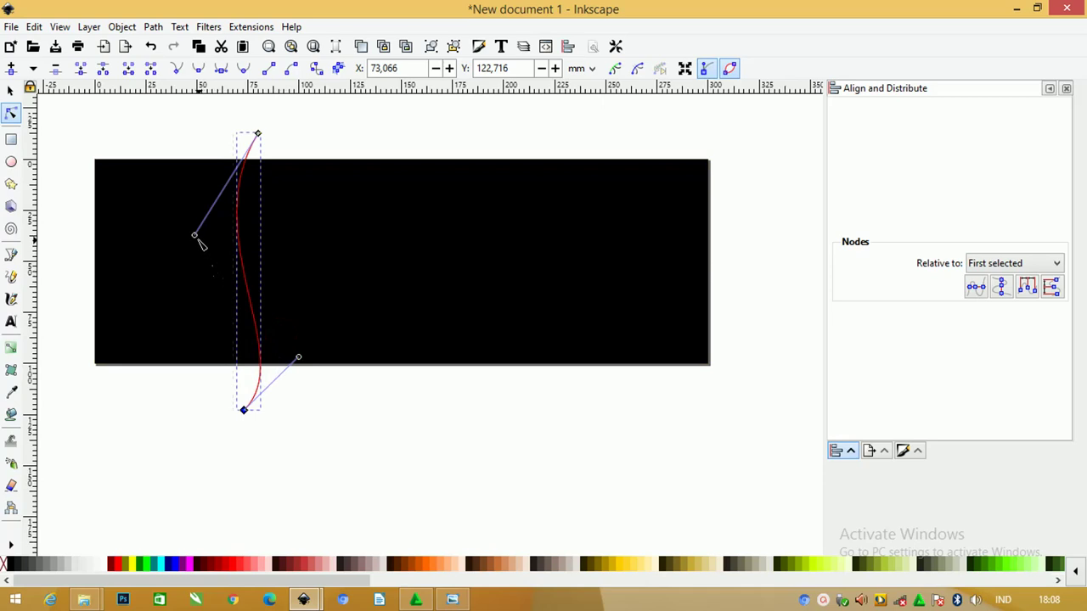
left_click_drag(194, 229, 182, 209)
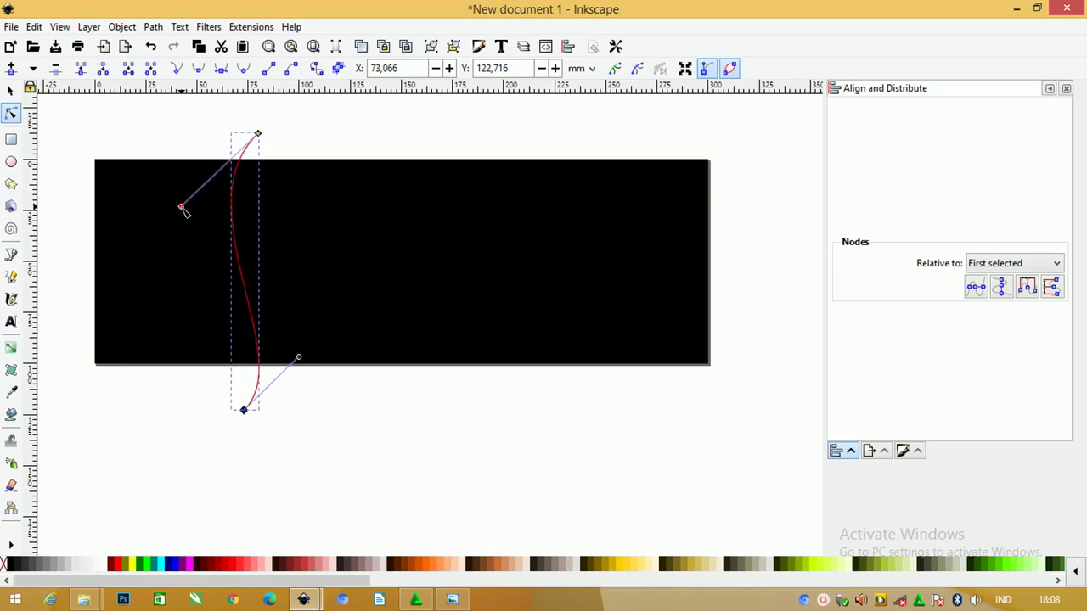
left_click_drag(244, 411, 226, 401)
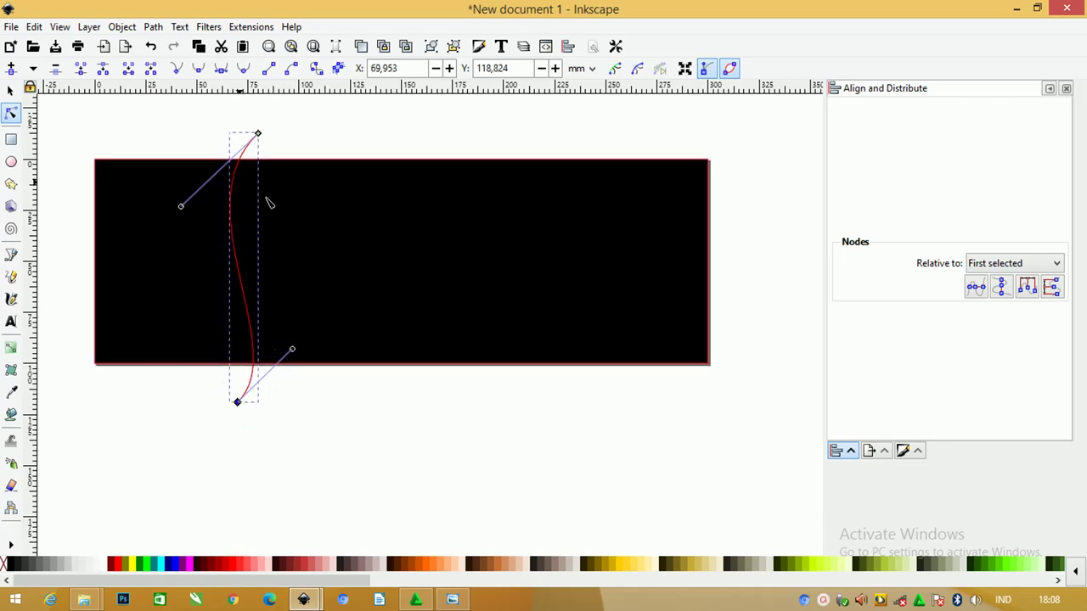
left_click(11, 91)
- Give the curve a red stroke from the palette's red swatch
left_click(329, 101)
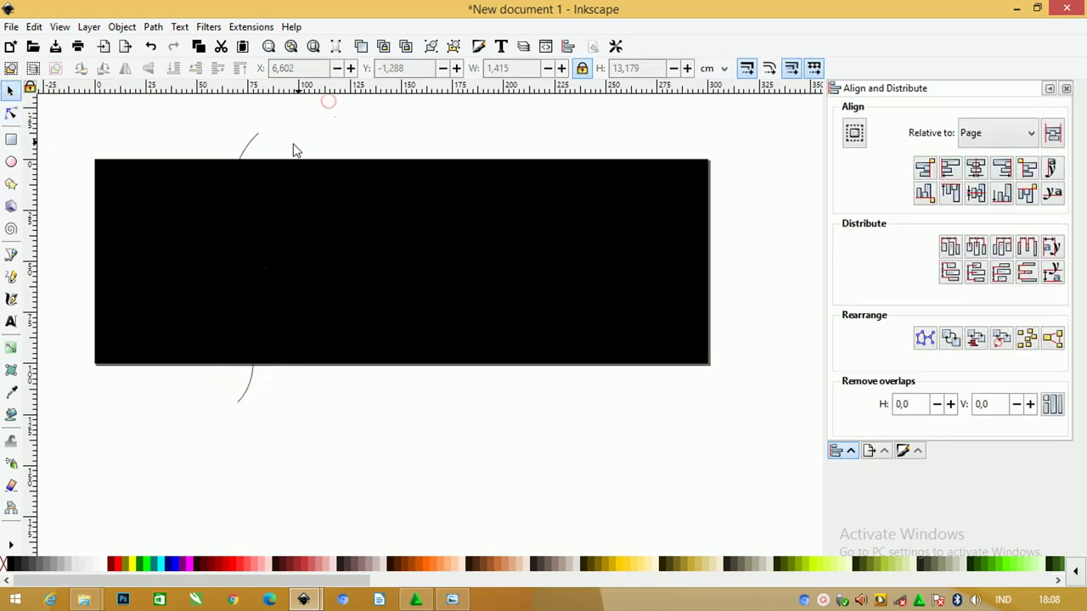
left_click(253, 143)
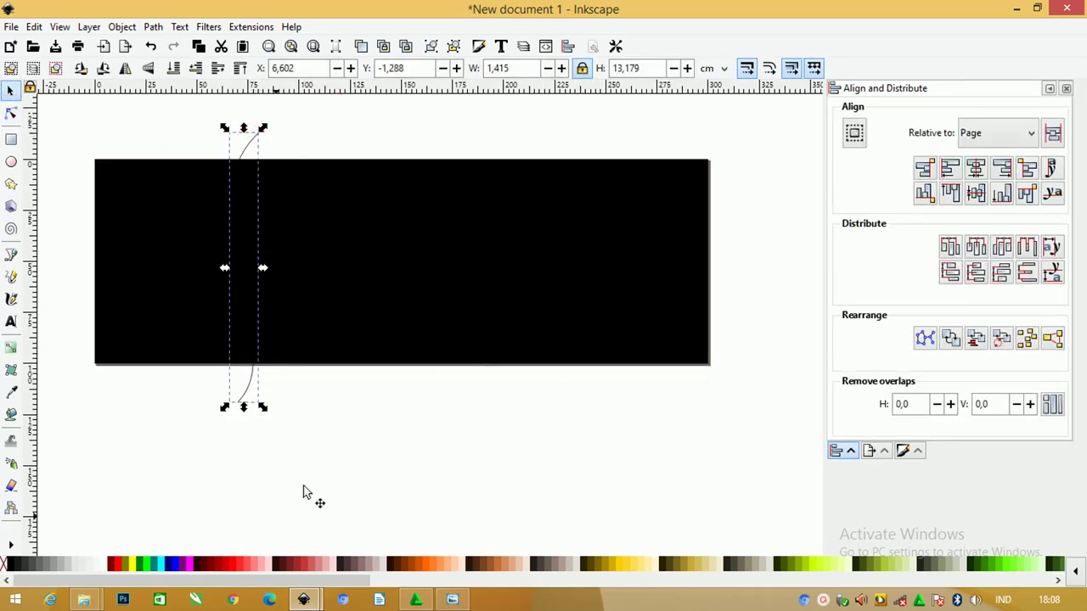
right_click(120, 570)
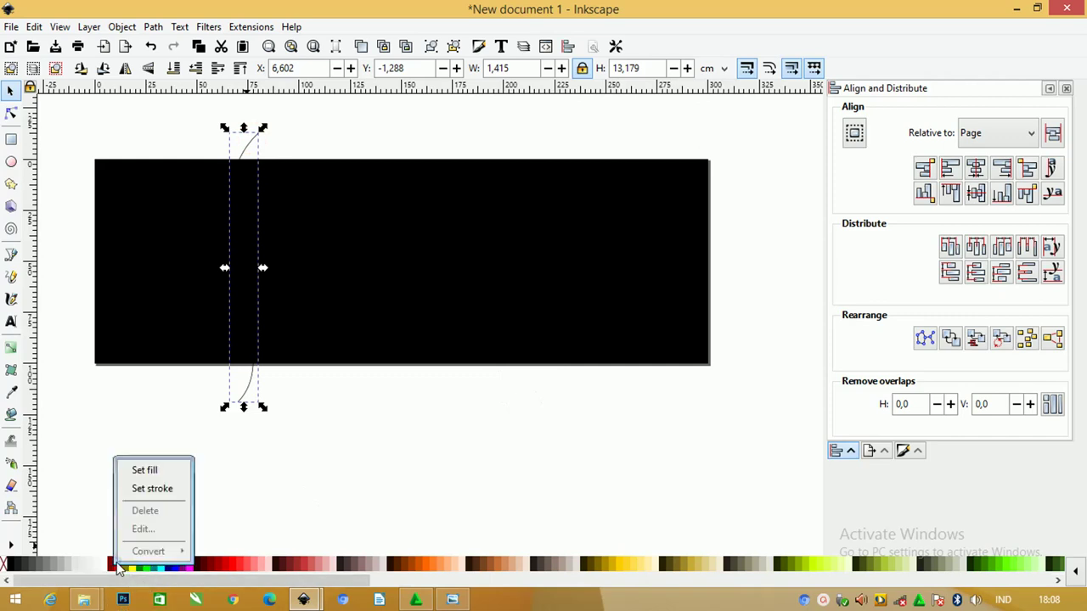
left_click(151, 487)
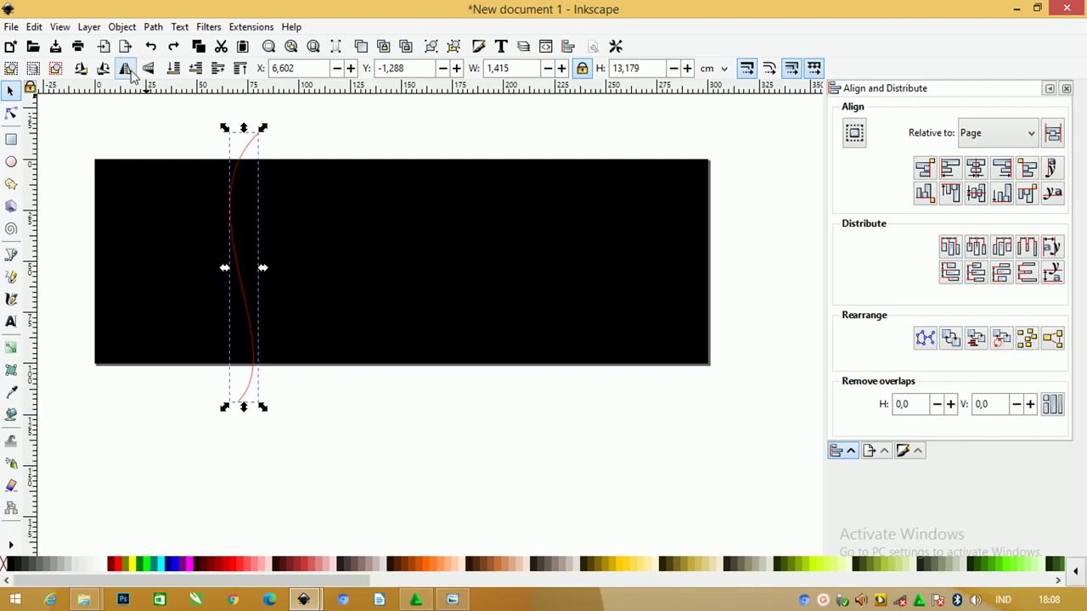
- Mirror the red curve horizontally and reselect it
left_click(125, 70)
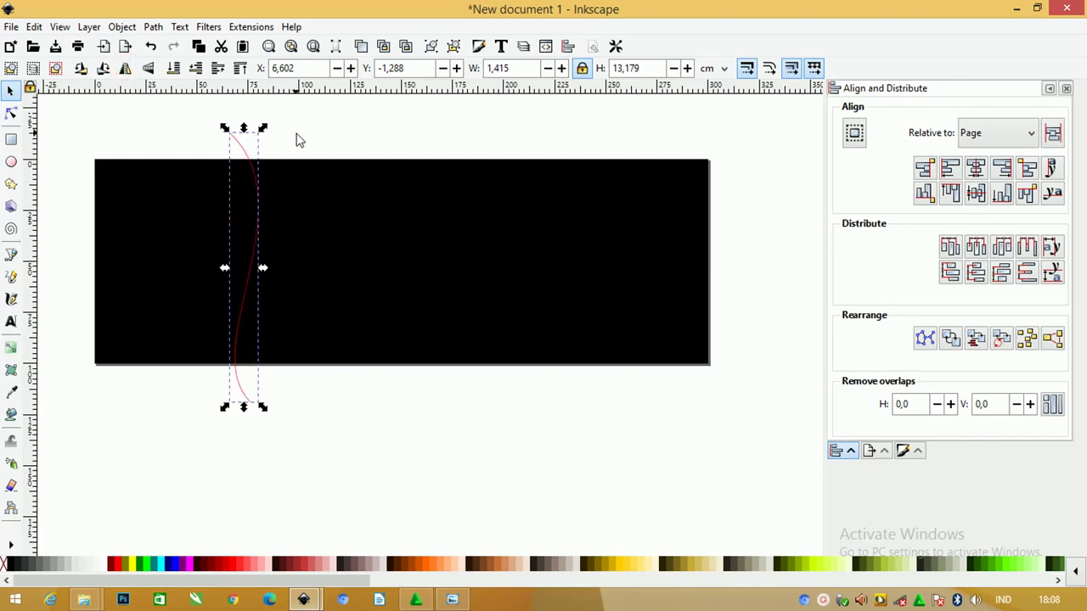
left_click(297, 138)
left_click(244, 148)
scroll(227, 155, "up", 1)
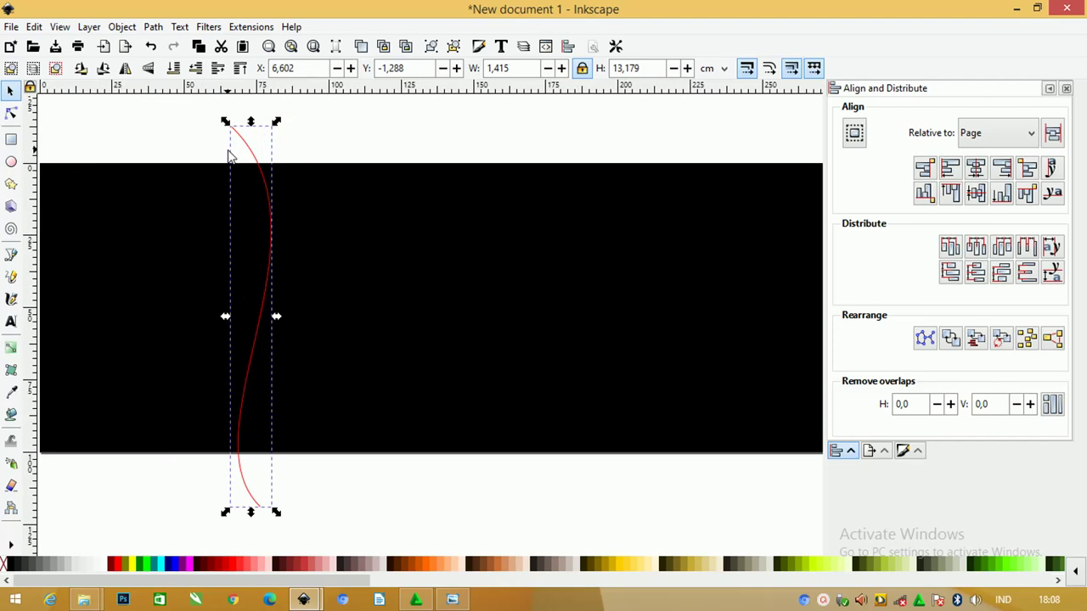
scroll(227, 155, "down", 1)
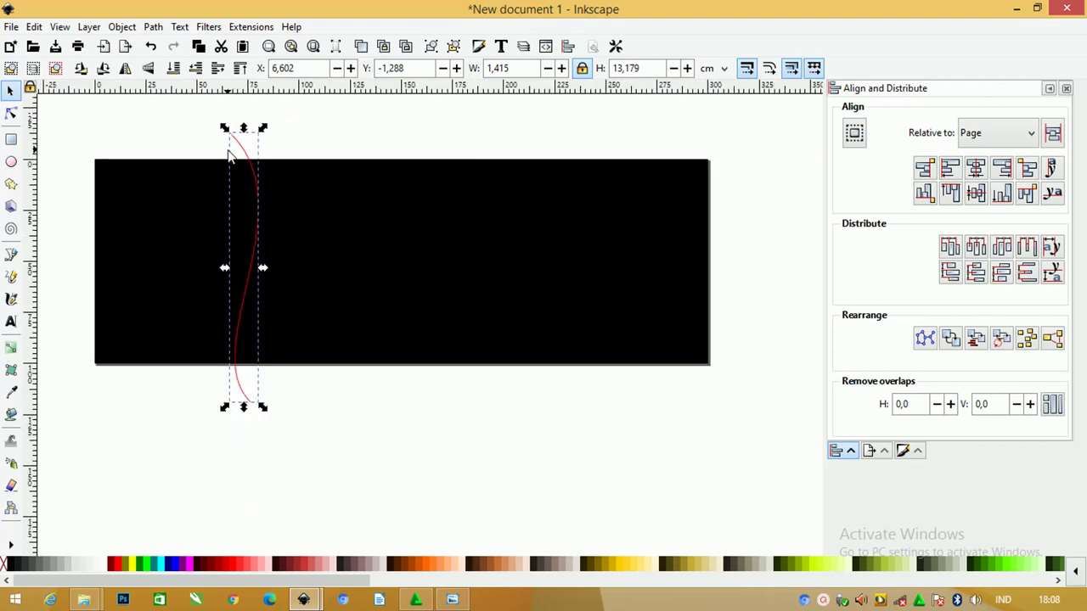
- Nudge the red curve left, rotate it slightly, and shift the tilted curves right and down
left_click_drag(242, 153, 234, 153)
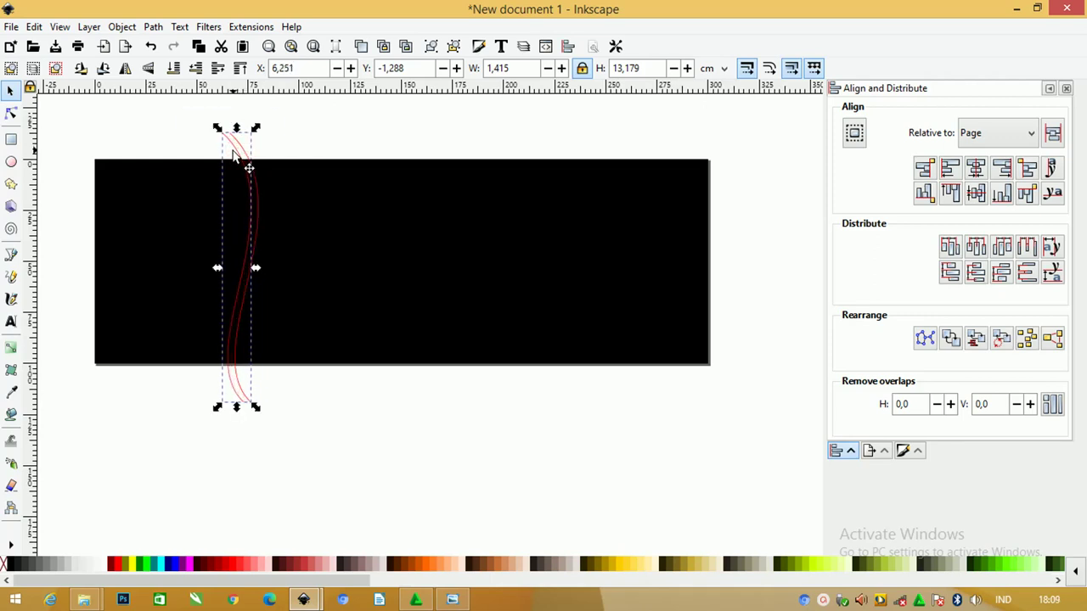
left_click(234, 153)
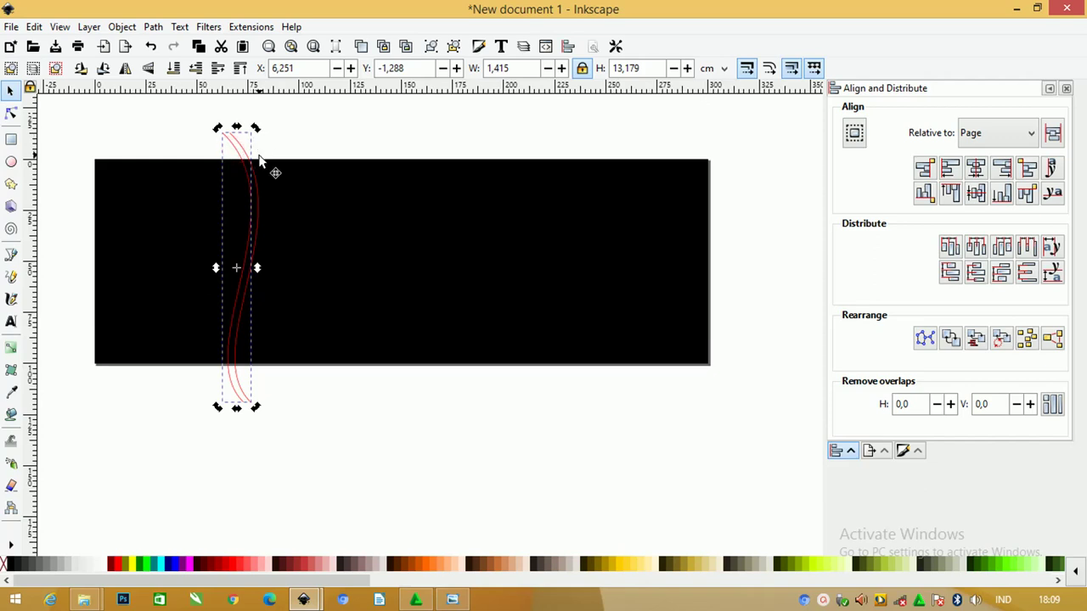
scroll(275, 173, "up", 1)
left_click_drag(253, 120, 218, 116)
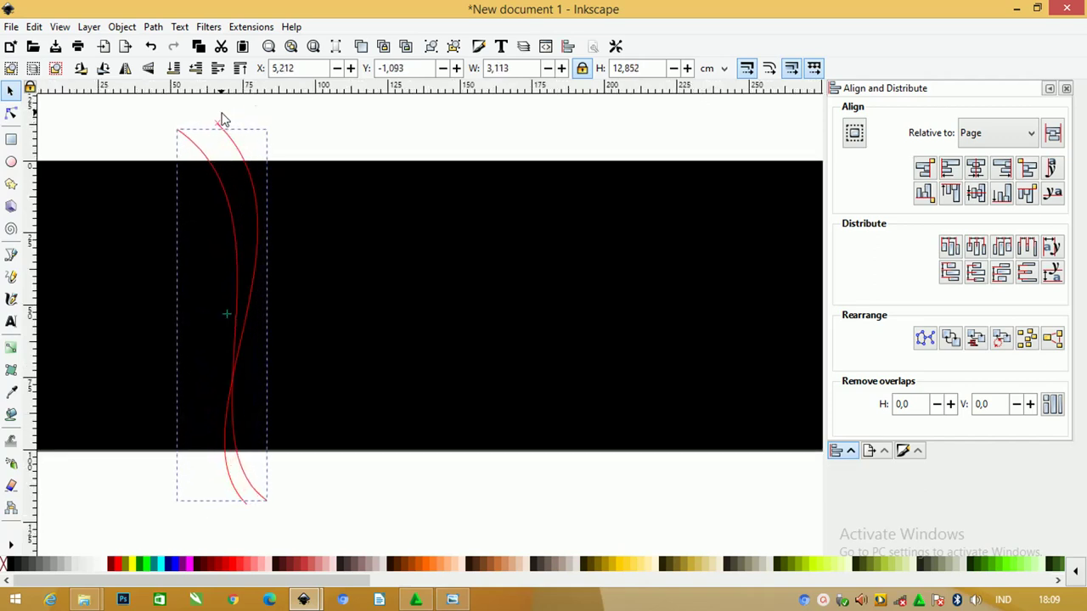
left_click_drag(232, 213, 240, 219)
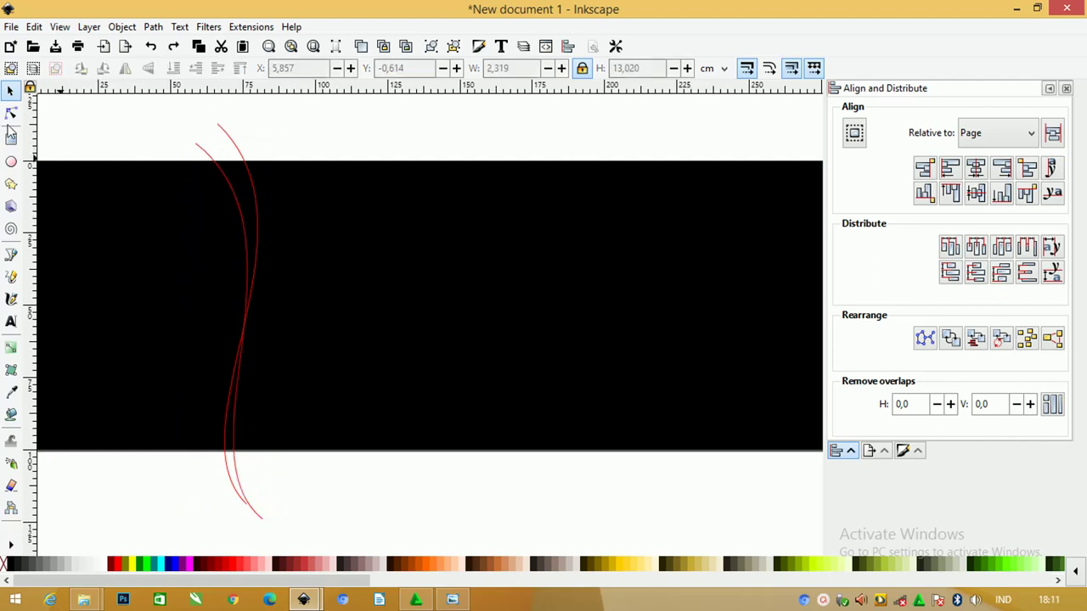
- Reshape the second red curve's top and bottom bends so both ends hook
left_click(11, 112)
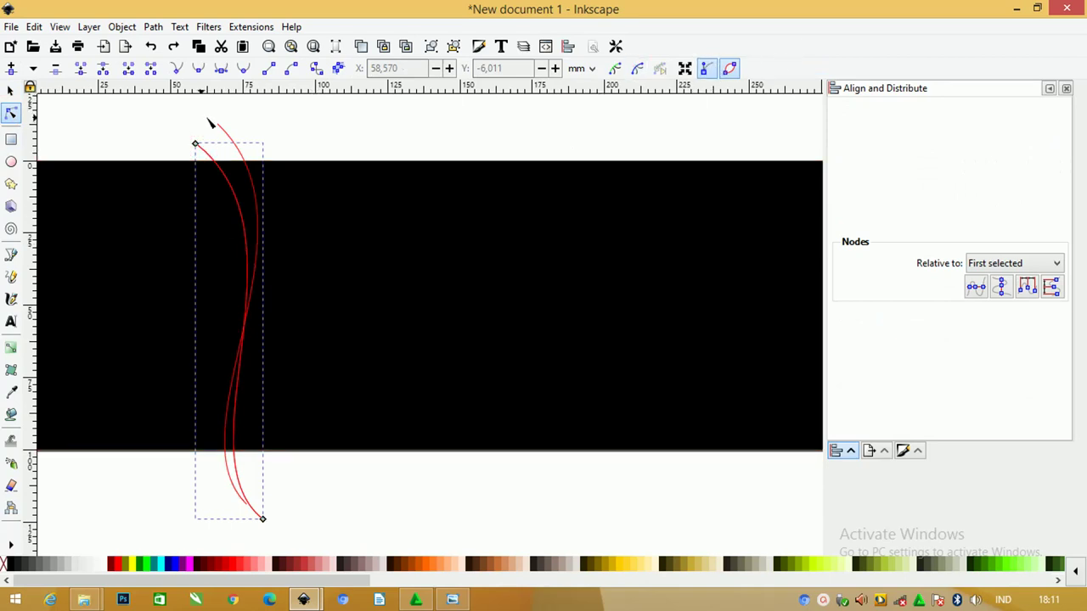
left_click(196, 145)
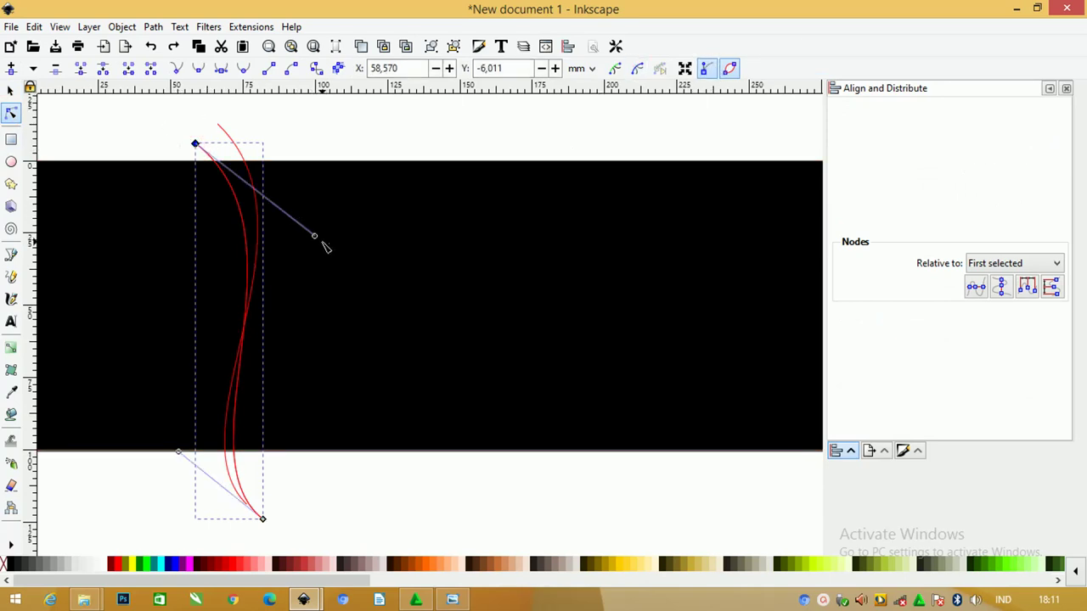
mouse_move(315, 236)
left_mouse_down()
mouse_move(336, 173)
mouse_move(308, 146)
left_mouse_up()
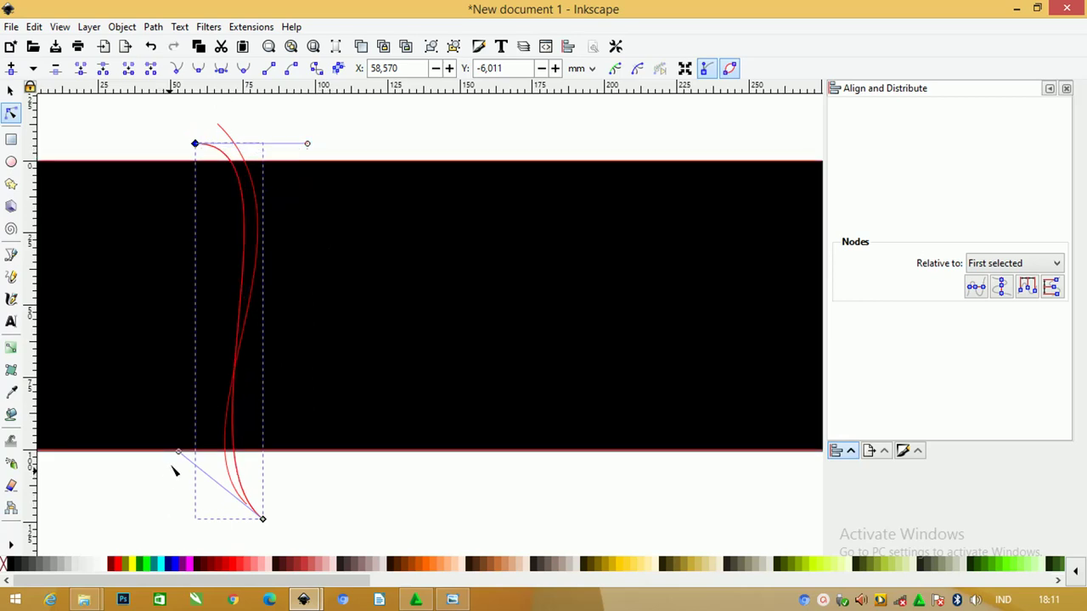
mouse_move(178, 456)
left_mouse_down()
mouse_move(259, 523)
mouse_move(178, 455)
mouse_move(128, 518)
left_mouse_up()
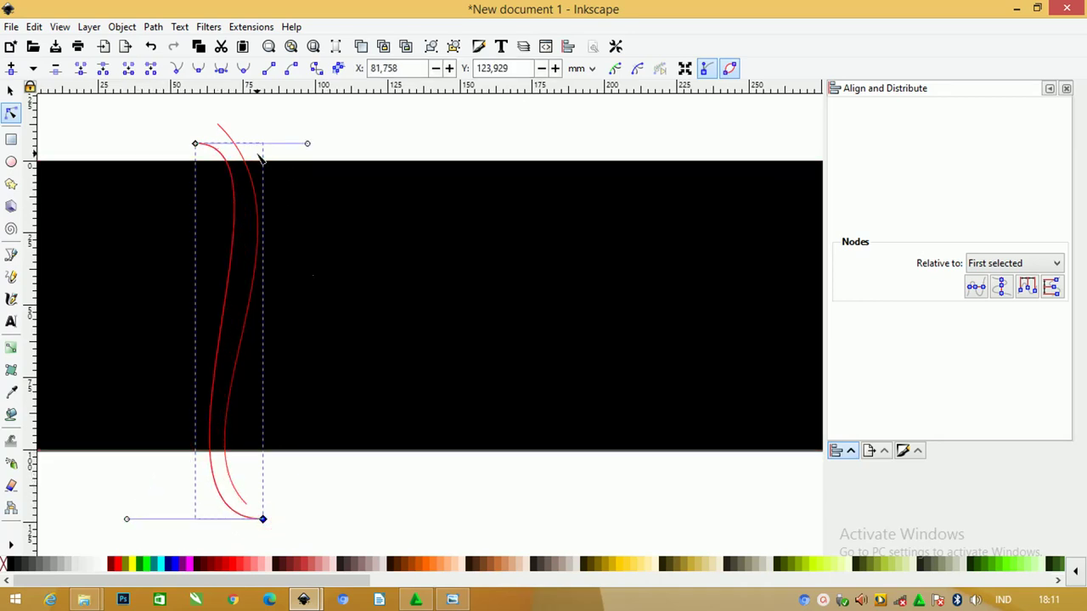
left_click(11, 91)
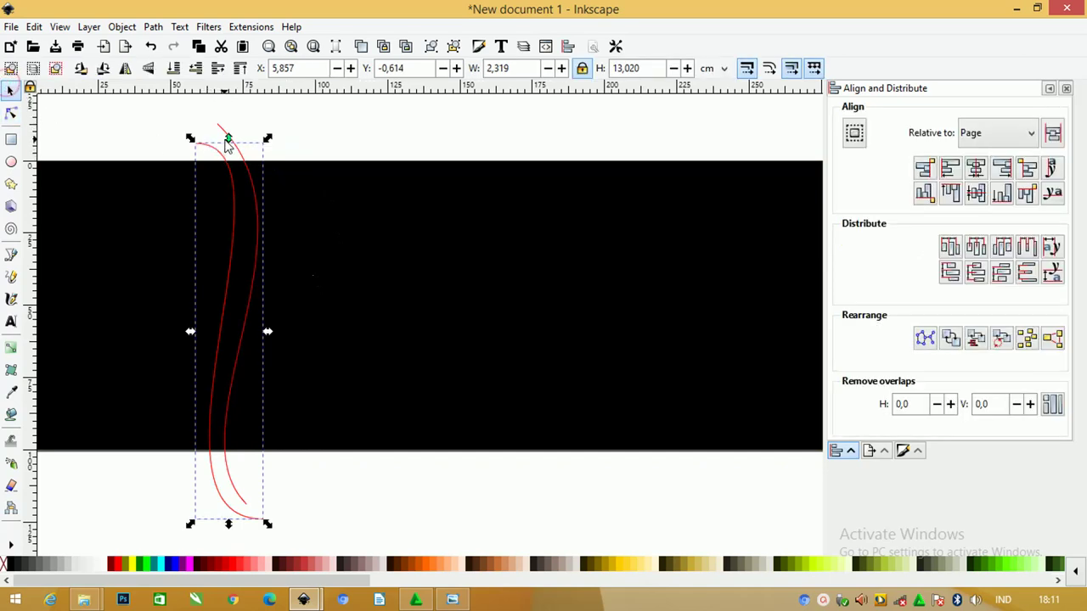
- Rotate the red curves counter-clockwise, widen them slightly, and nudge them into place
left_click(314, 472)
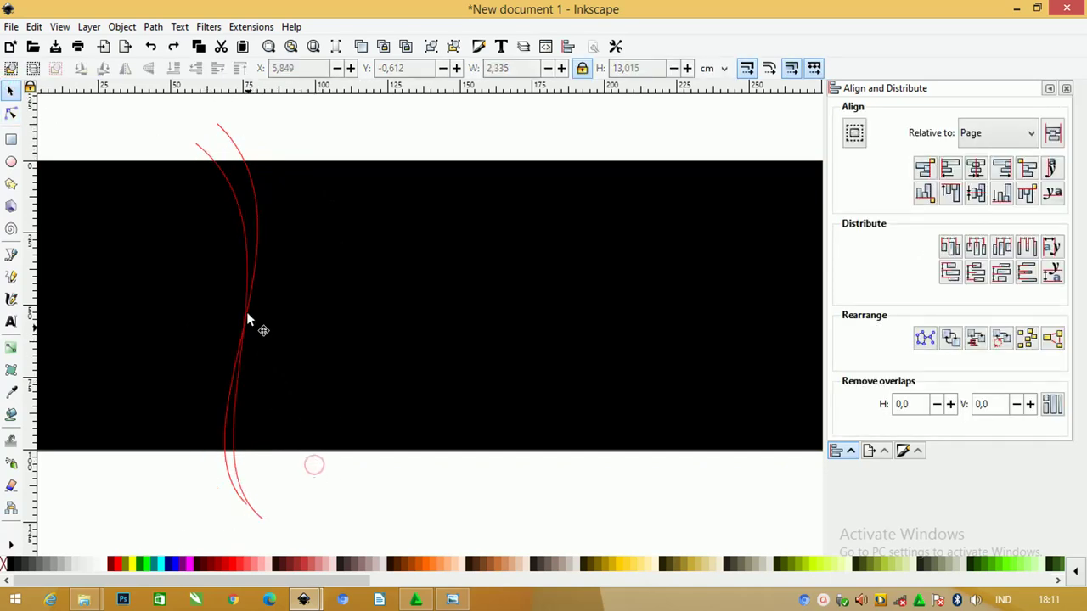
left_click(208, 146)
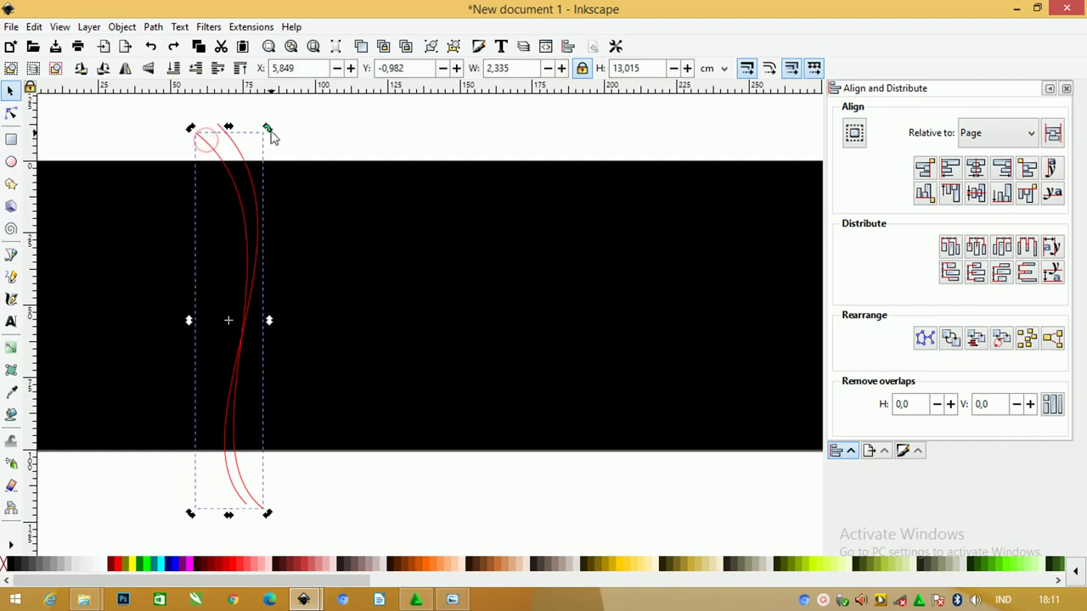
left_click_drag(266, 128, 253, 124)
left_click(222, 128)
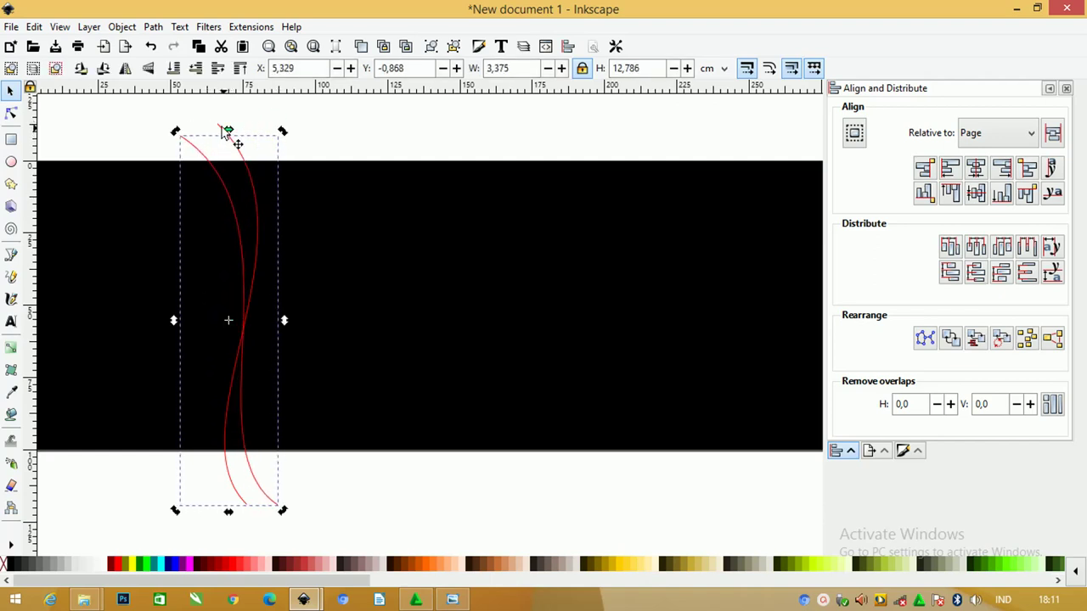
left_click(224, 133, "shift")
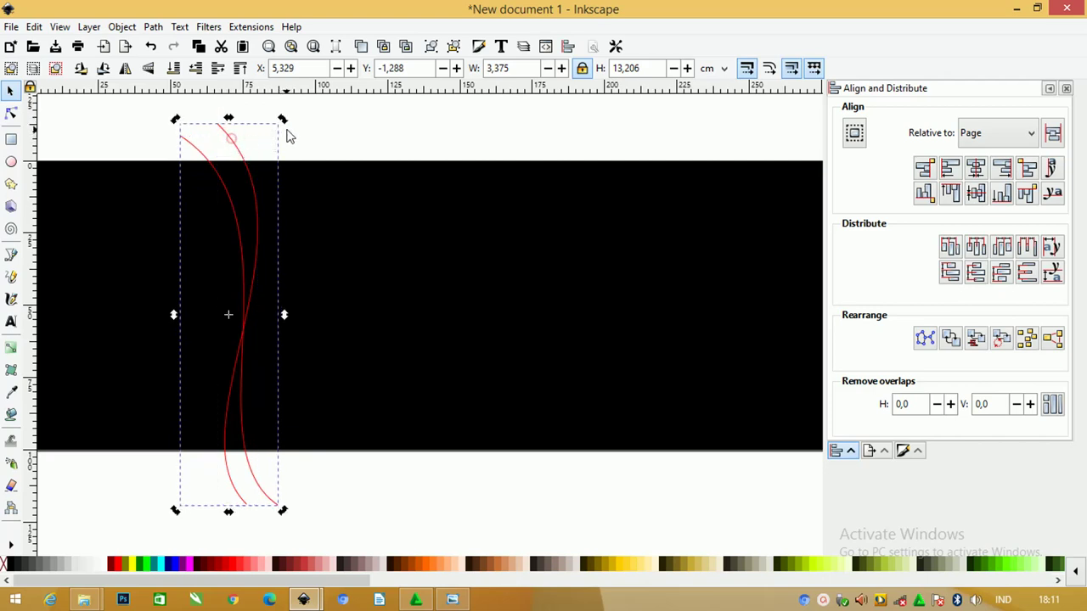
left_click_drag(284, 123, 274, 125)
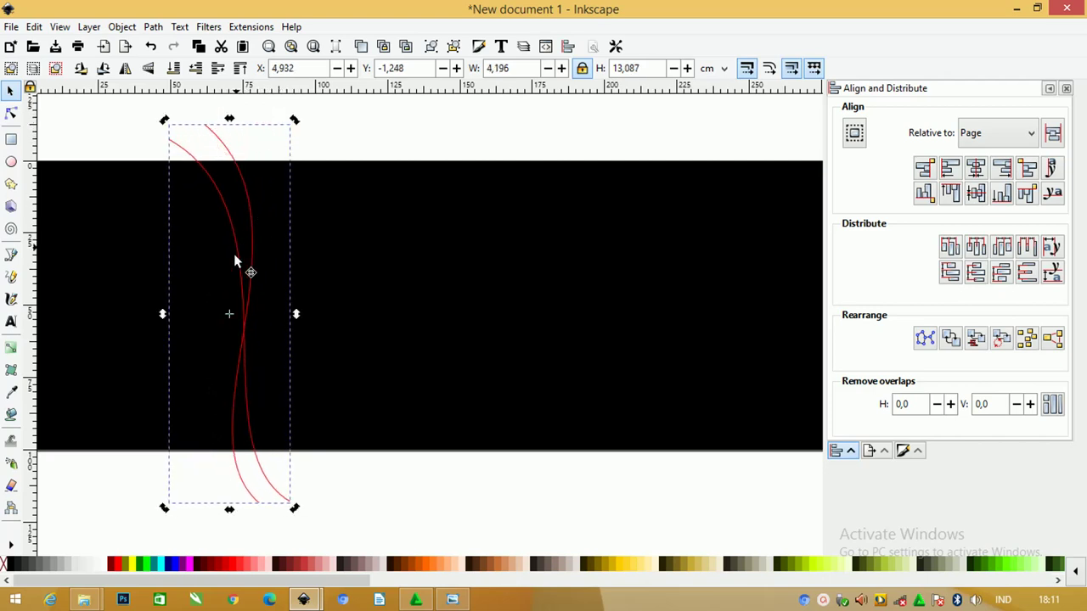
left_click_drag(241, 322, 234, 327)
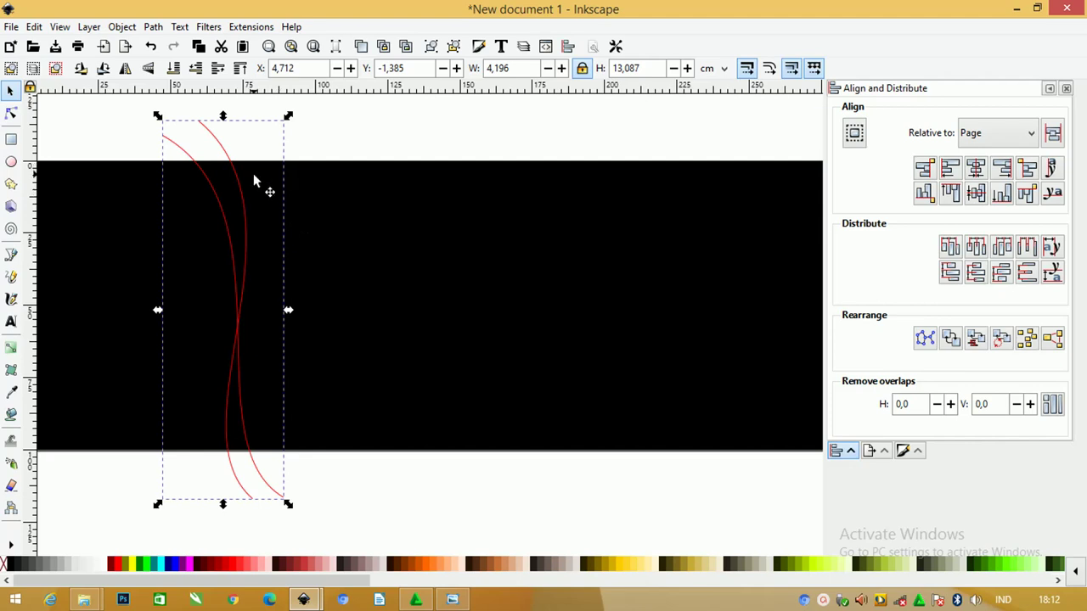
- Combine the two red curves into a single 4,196 × 13,087 cm path
key("ctrl+shift+g")
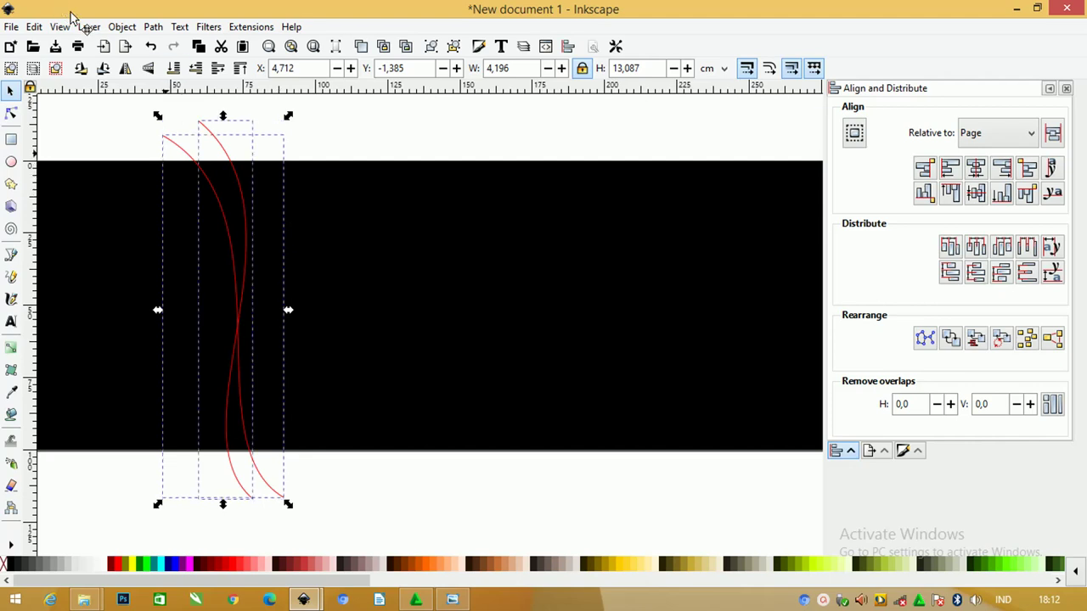
left_click(151, 27)
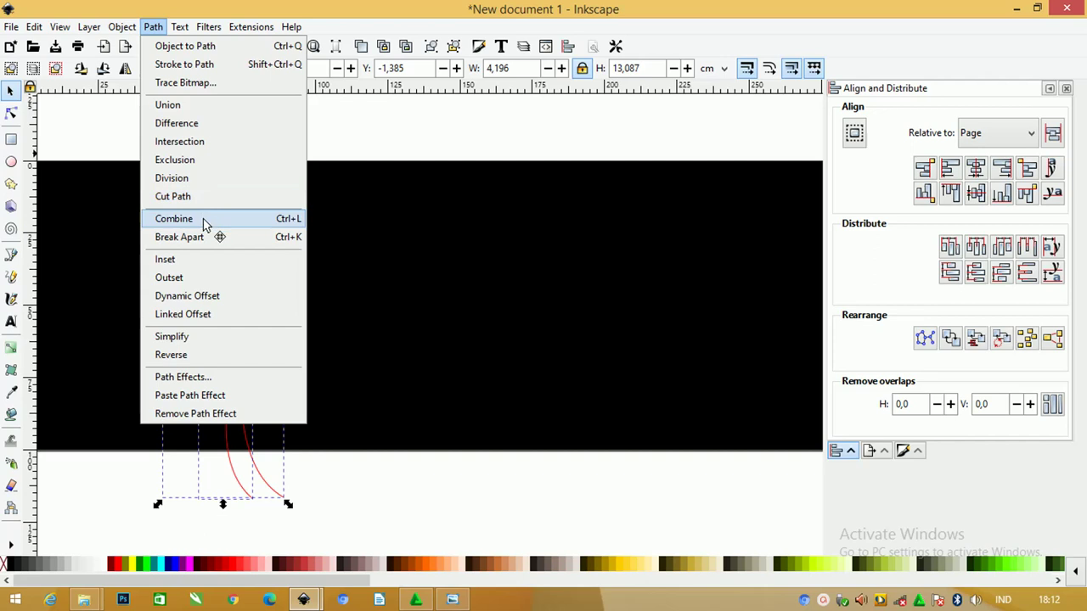
left_click(204, 223)
scroll(362, 190, "down", 1)
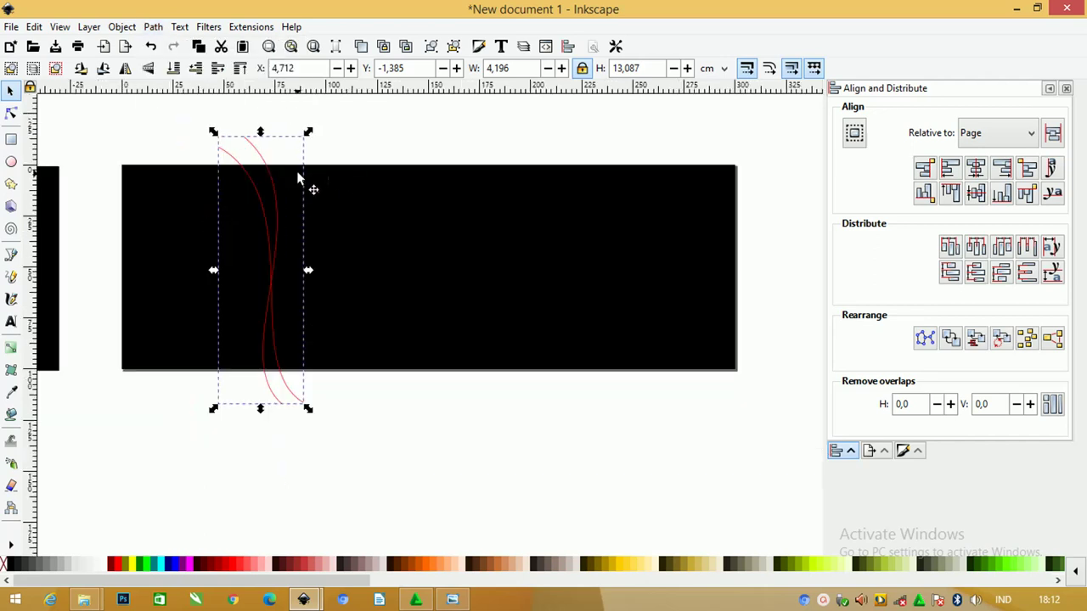
scroll(297, 170, "up", 1)
scroll(298, 169, "down", 1)
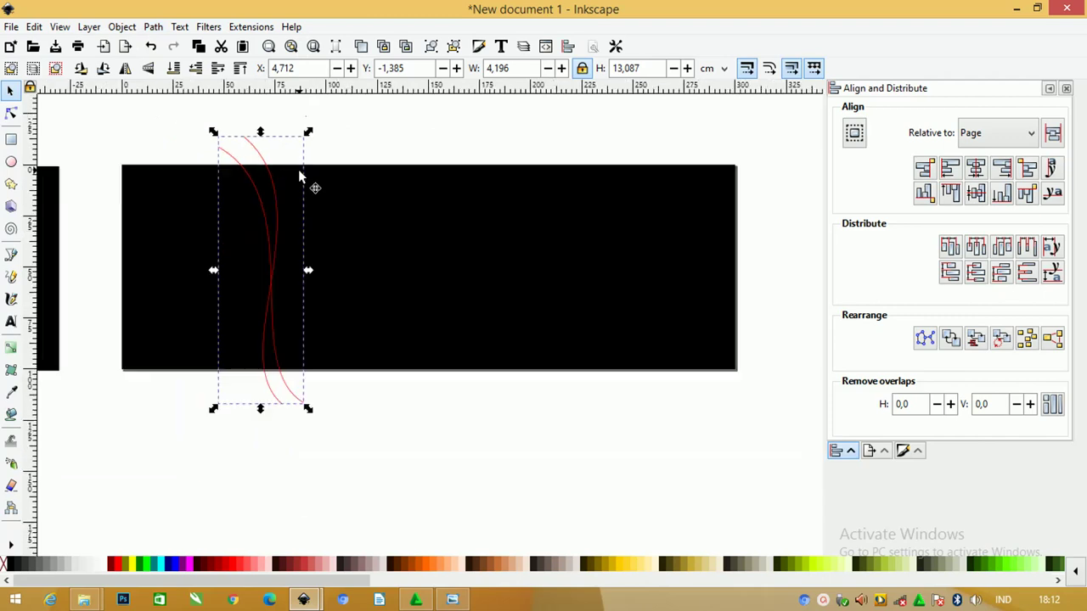
- Select the red curves with the black 30 × 10 cm panel and divide the panel along them
left_click(348, 195)
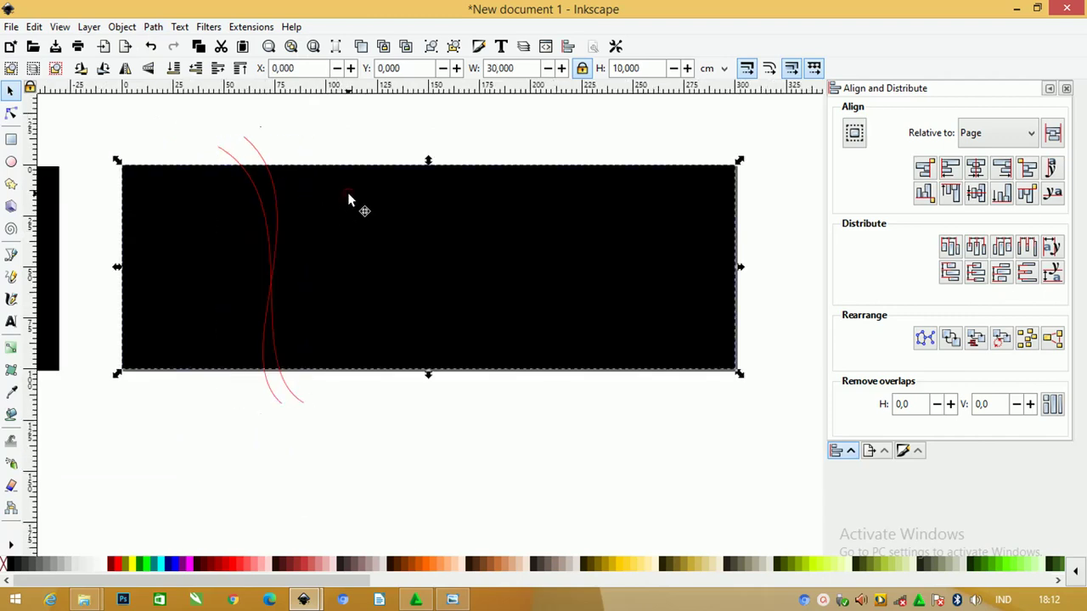
left_click(263, 162)
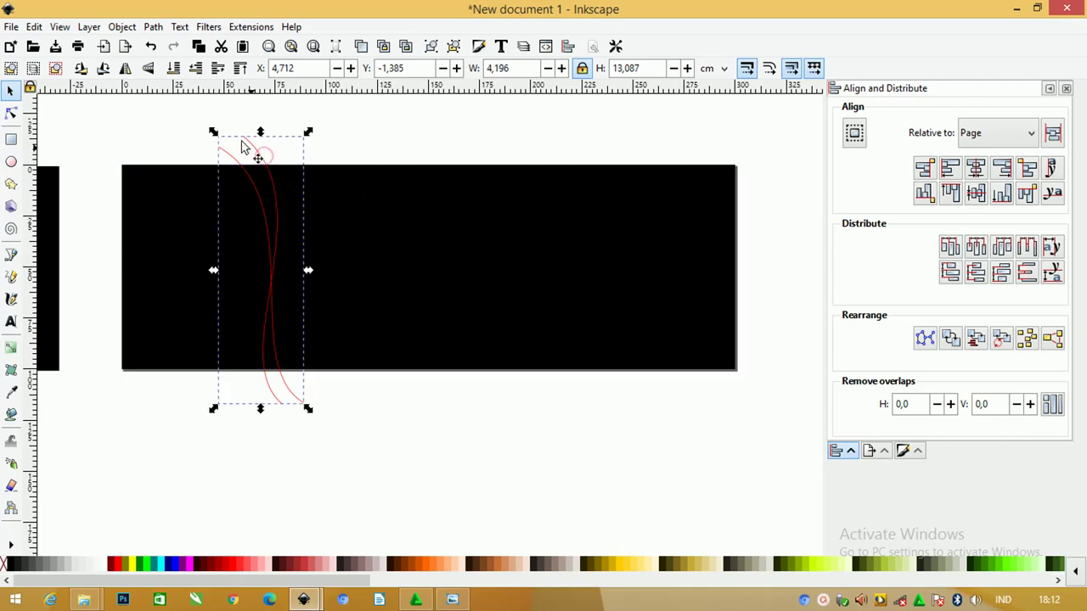
mouse_move(186, 115)
left_mouse_down()
mouse_move(917, 569)
mouse_move(545, 421)
left_mouse_up()
key("4")
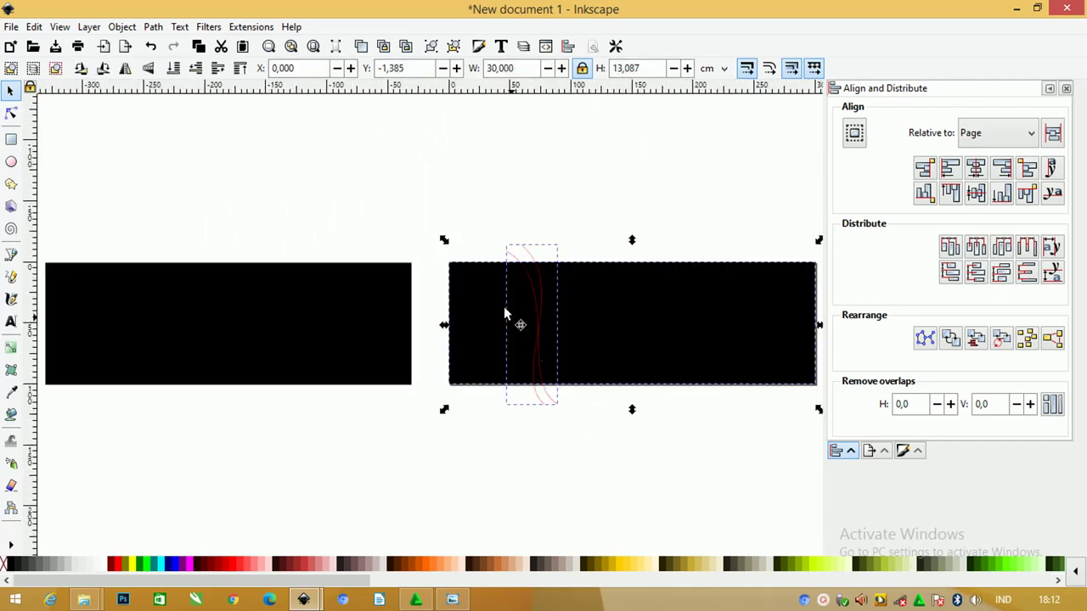
key("z")
left_click_drag(405, 206, 823, 444)
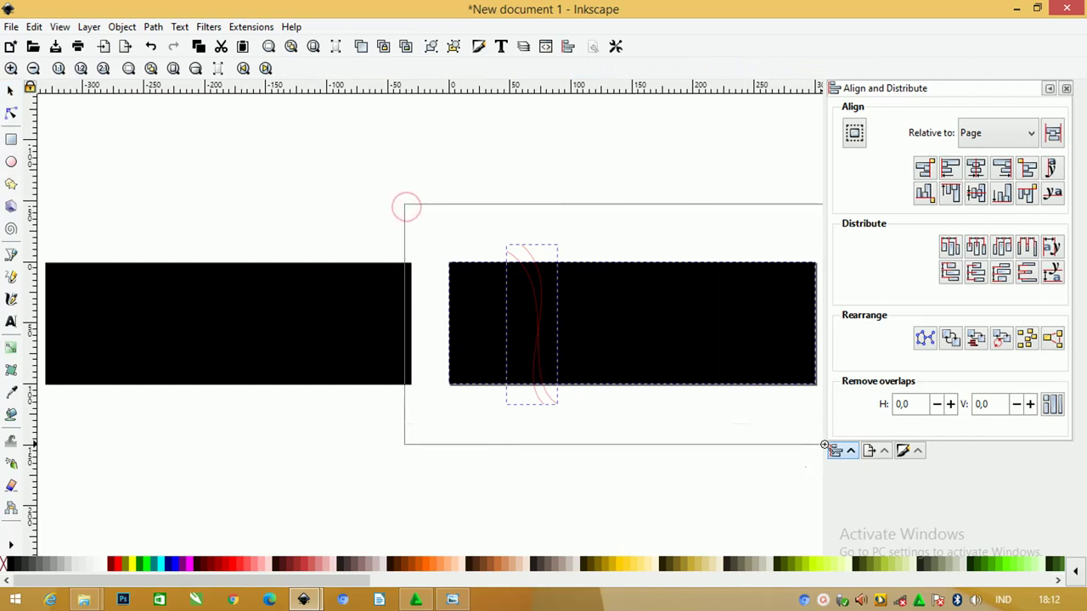
left_click(149, 31)
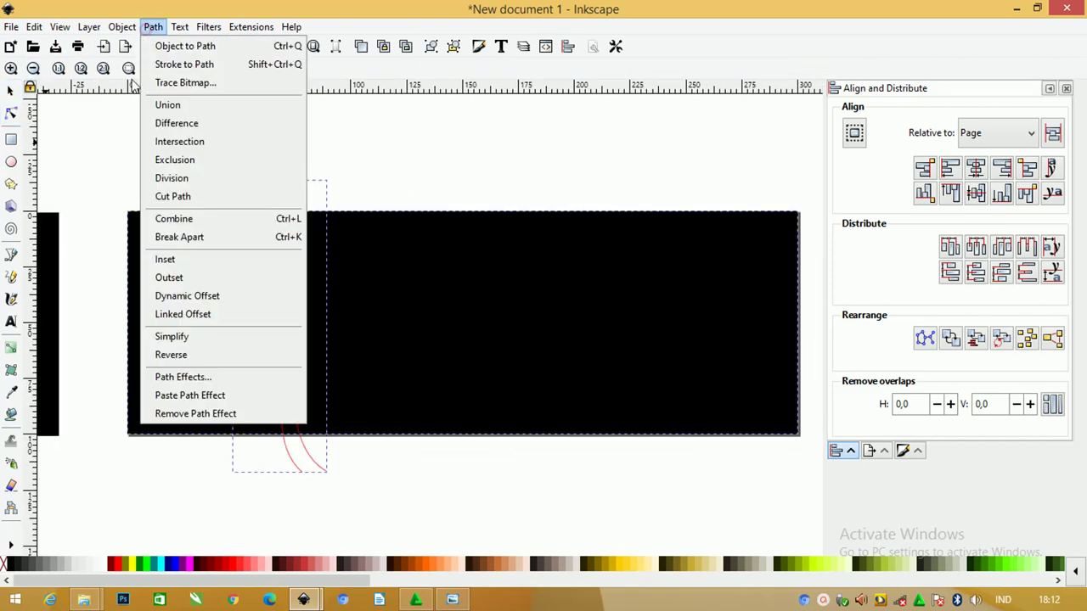
left_click(194, 178)
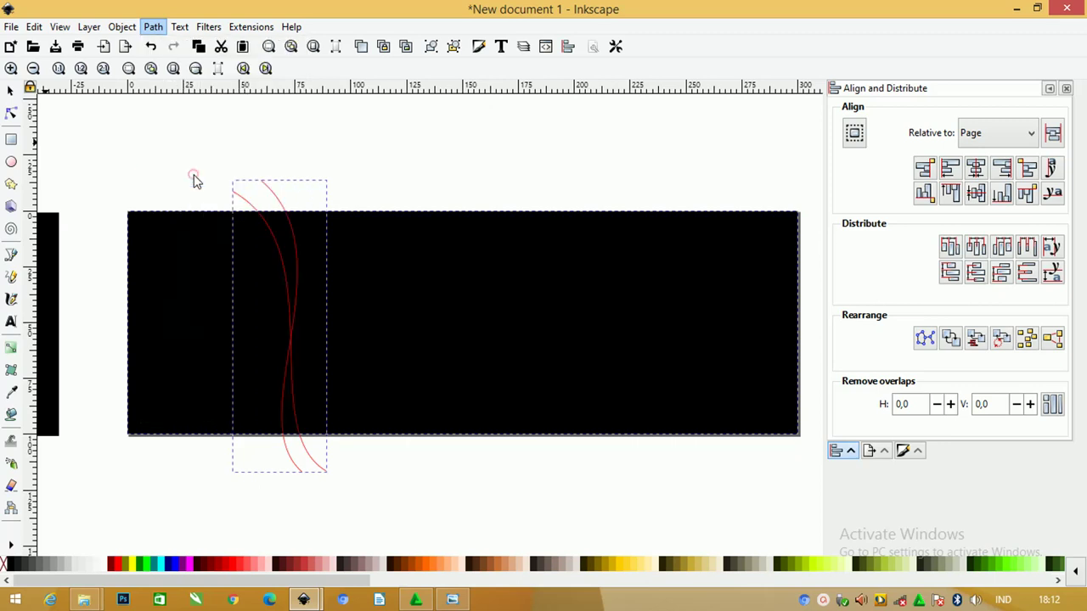
left_click(13, 90)
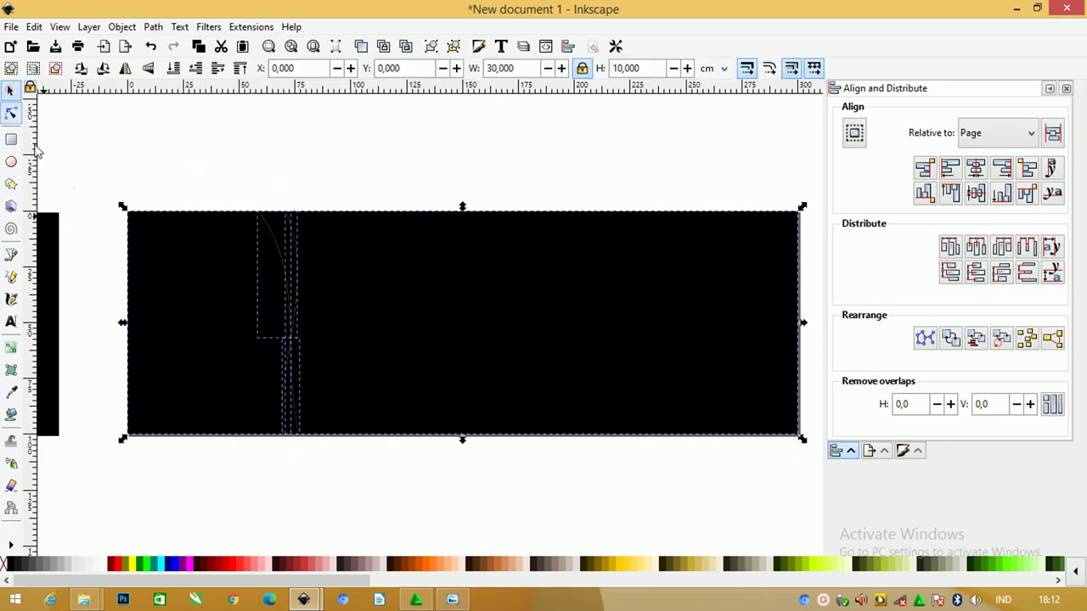
scroll(162, 226, "down", 1)
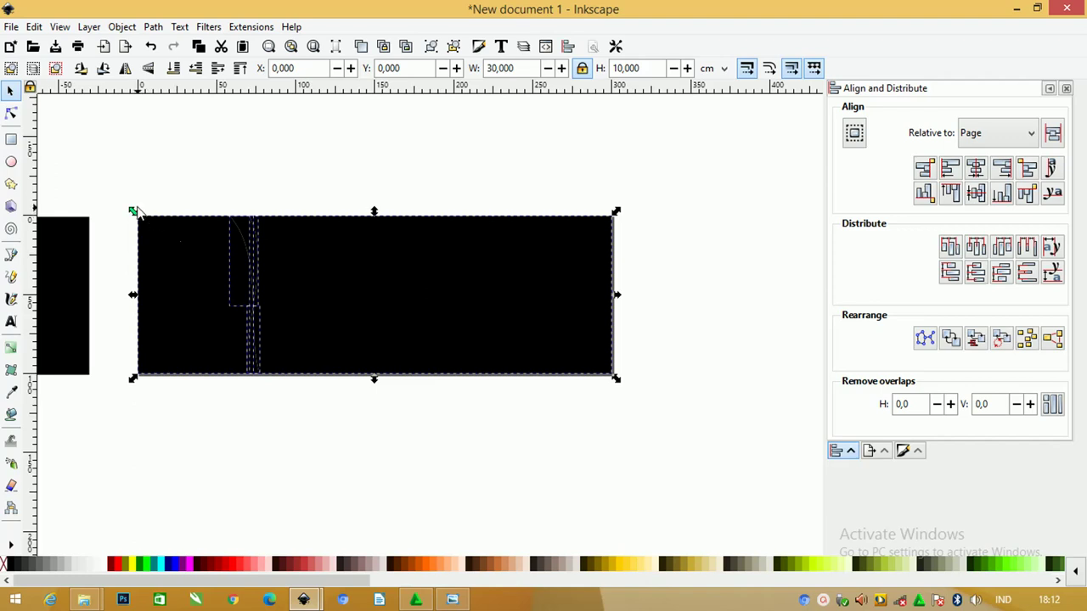
left_click_drag(405, 287, 392, 471)
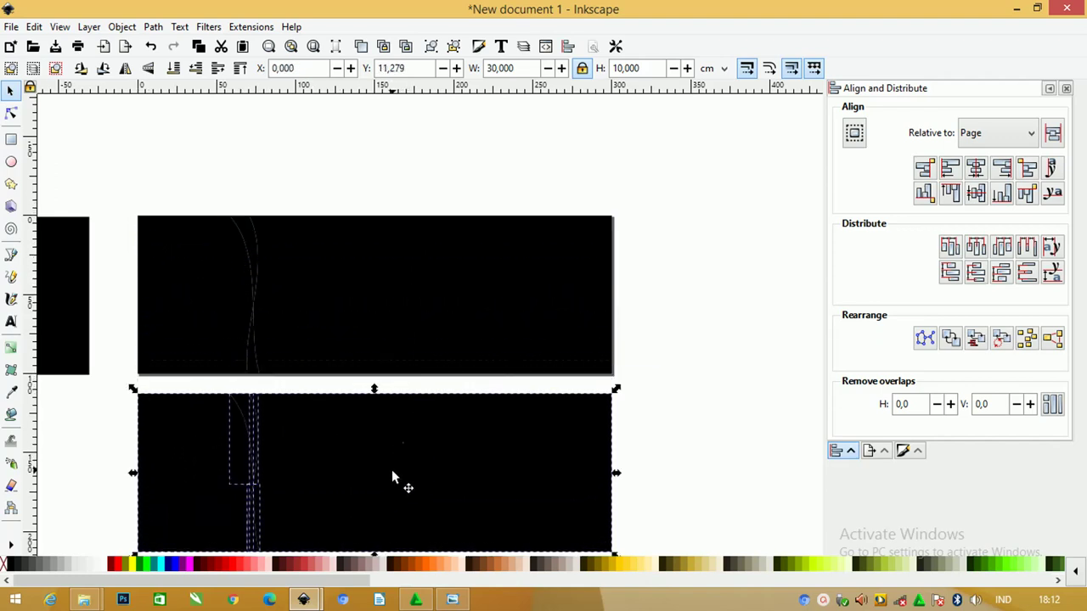
left_click(691, 382)
scroll(637, 348, "down", 5)
left_click(186, 270)
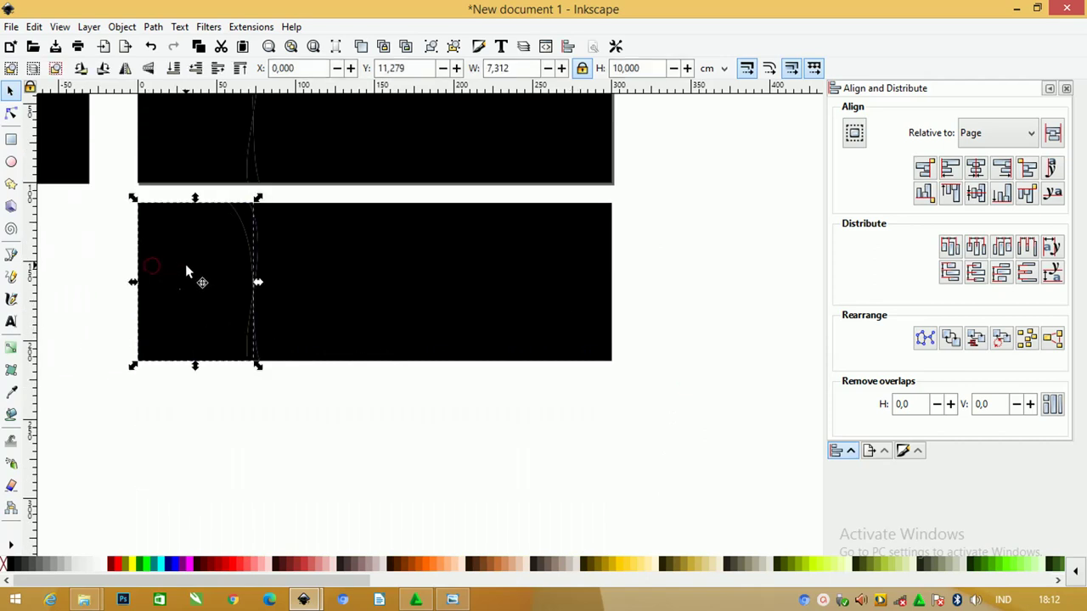
left_click_drag(187, 270, 139, 266)
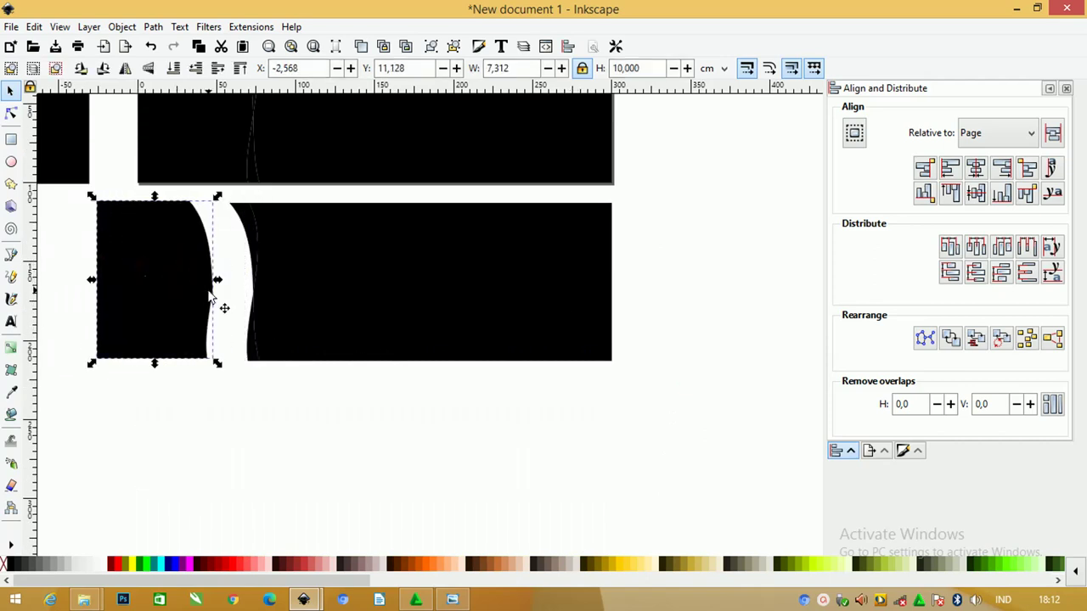
key("Delete")
left_click(250, 222)
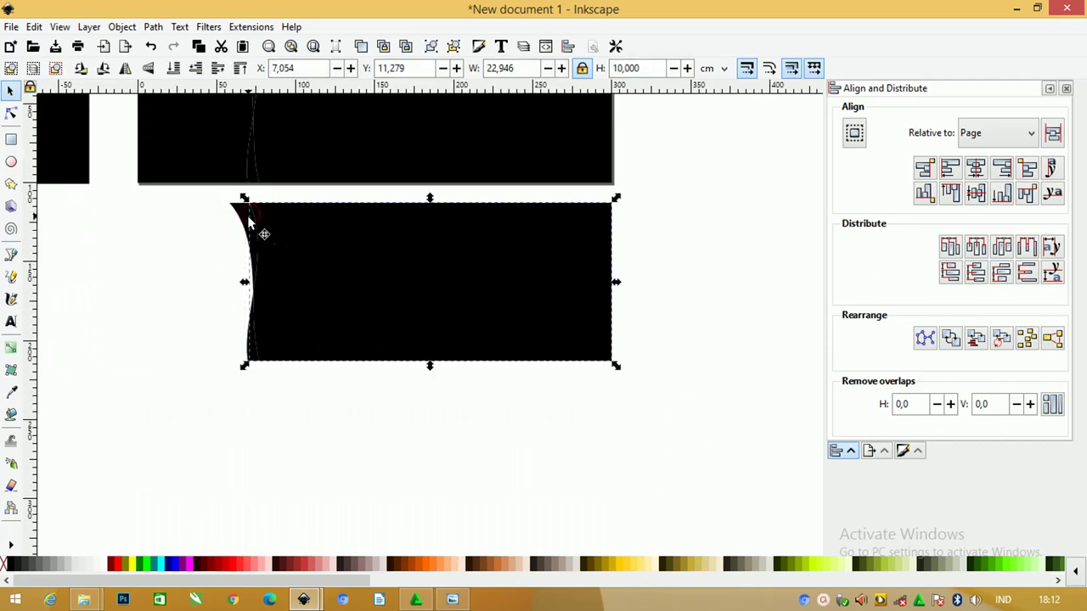
left_click(236, 216)
scroll(223, 224, "up", 1)
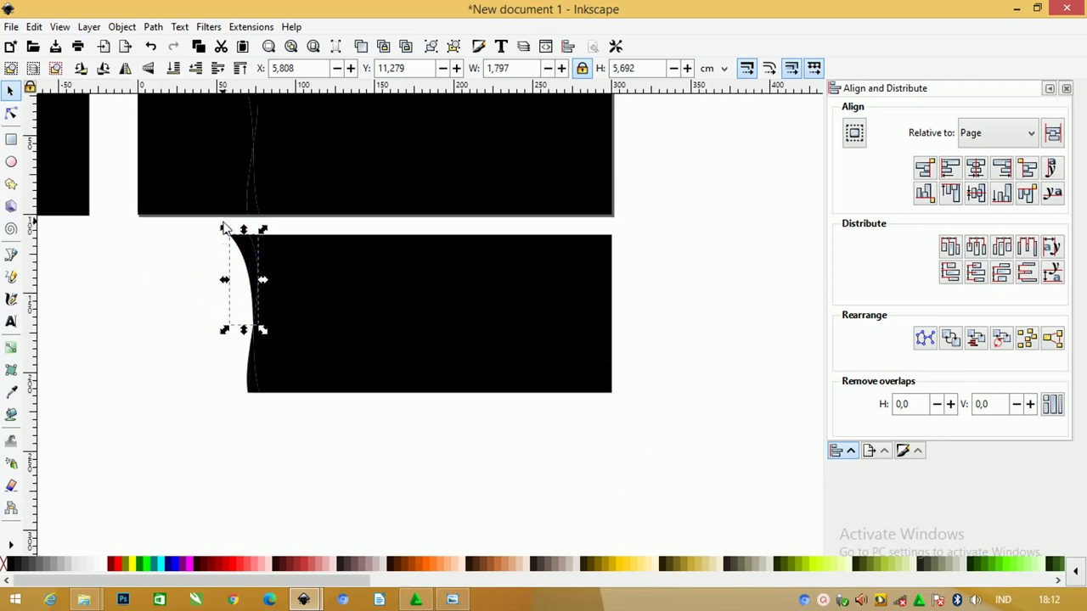
scroll(224, 223, "up", 4)
left_click(204, 250)
scroll(213, 225, "down", 2)
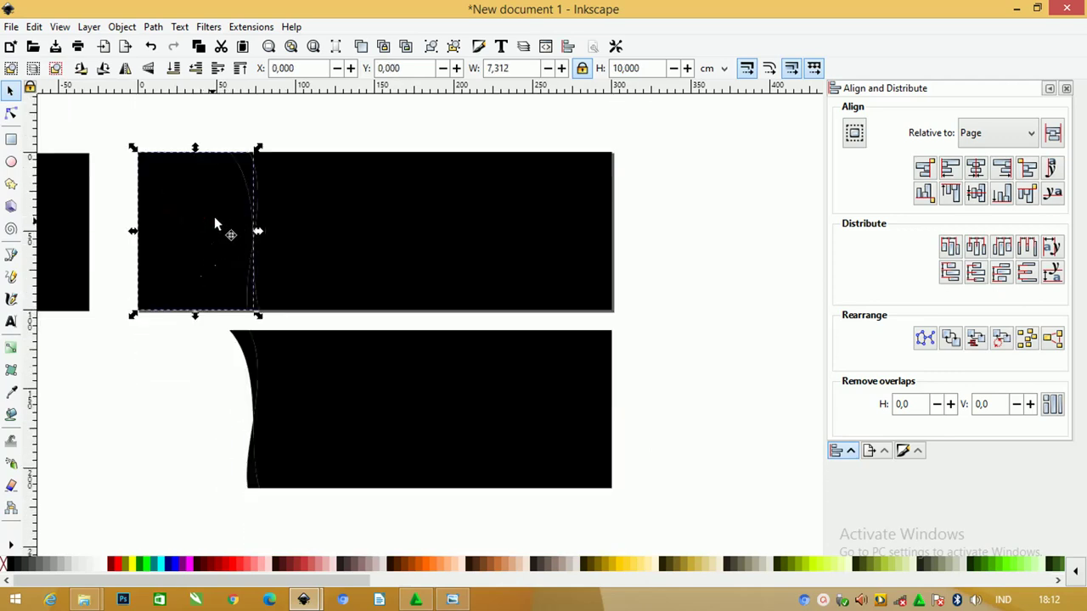
scroll(231, 146, "up", 2, "ctrl")
left_click(286, 142)
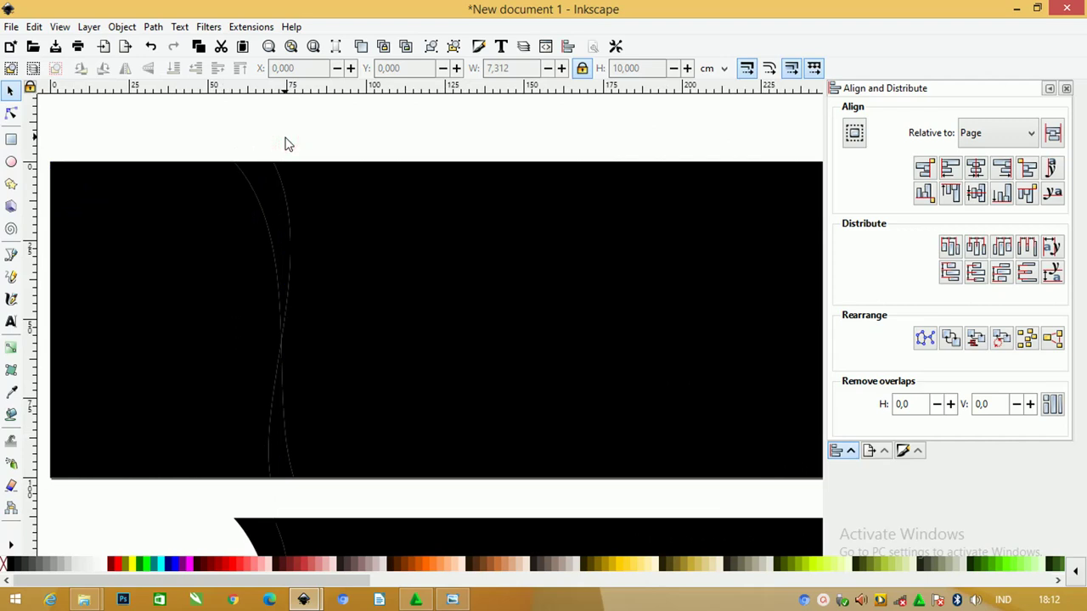
left_click(134, 202)
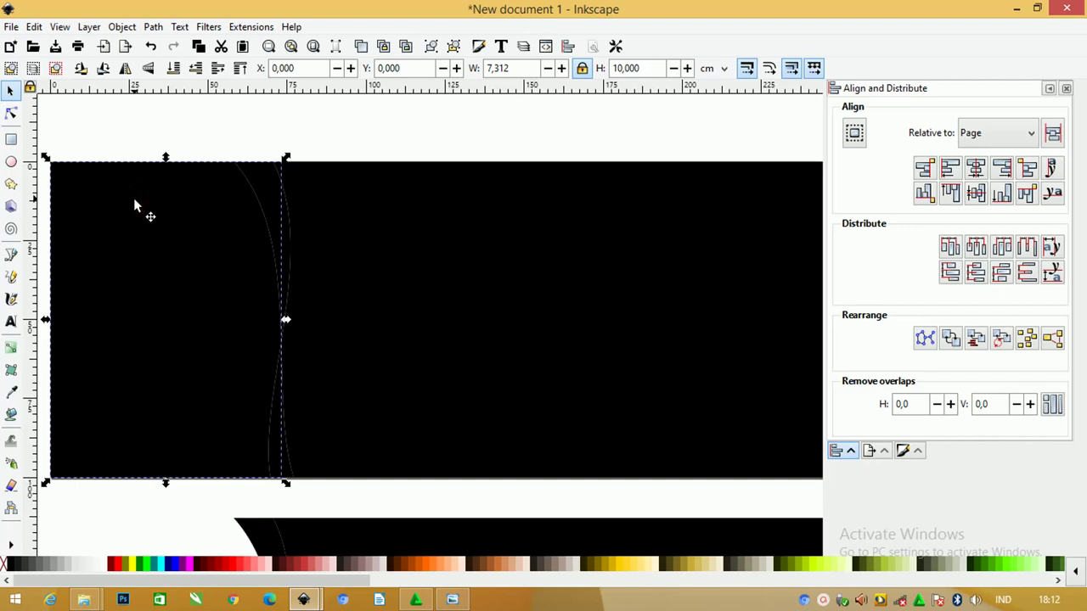
left_click(376, 255)
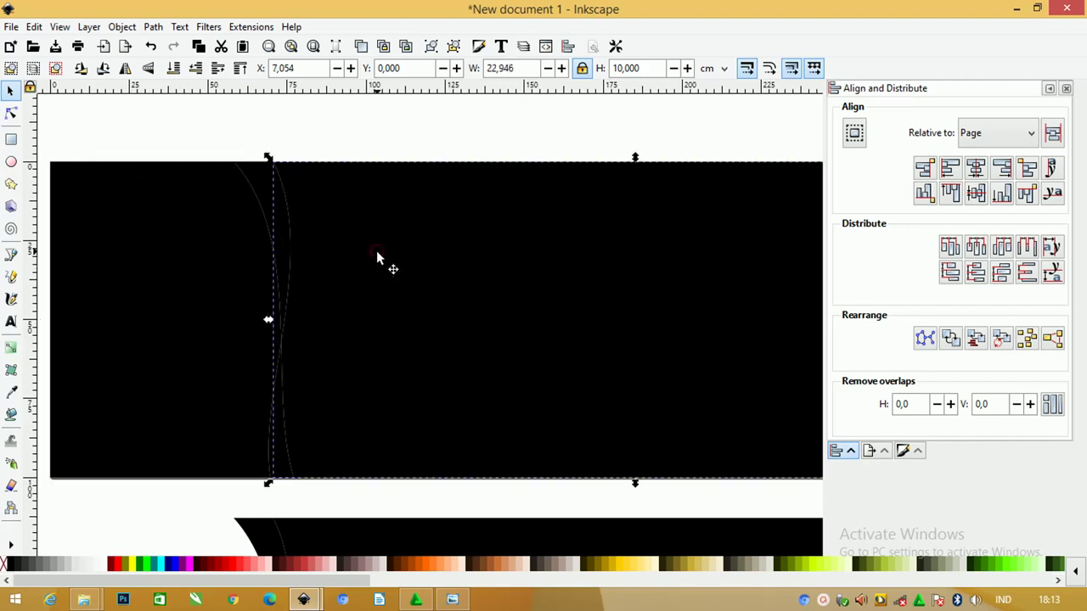
scroll(314, 202, "down", 1, "ctrl")
left_click(293, 163)
scroll(259, 172, "down", 1, "ctrl")
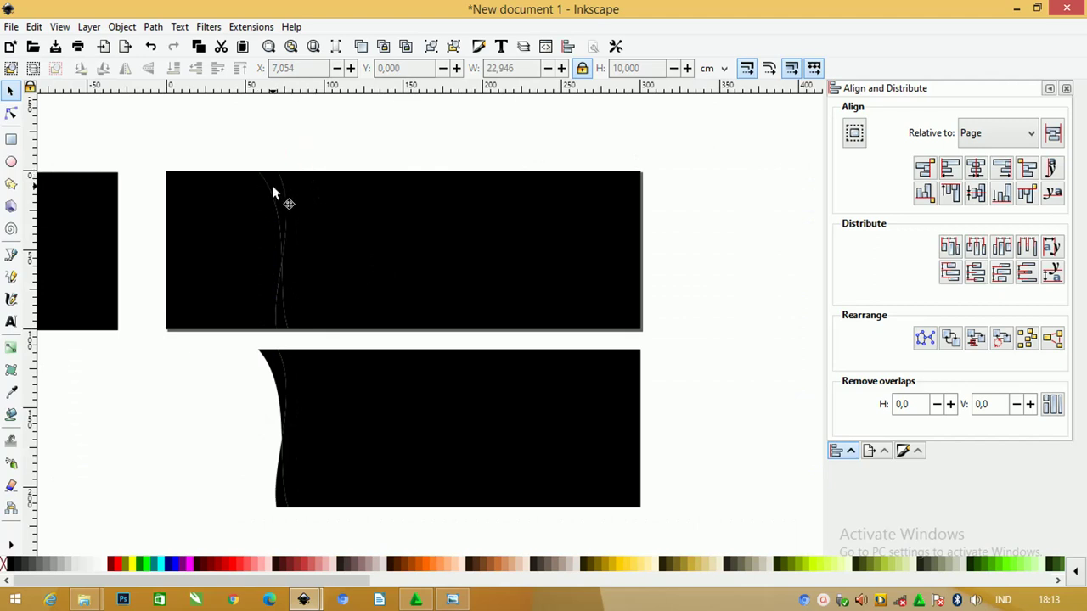
left_click(272, 185)
- Select the orange, red-orange and dark brown swatch row in the Warung Kopi reference file
left_click(293, 144)
mouse_move(304, 600)
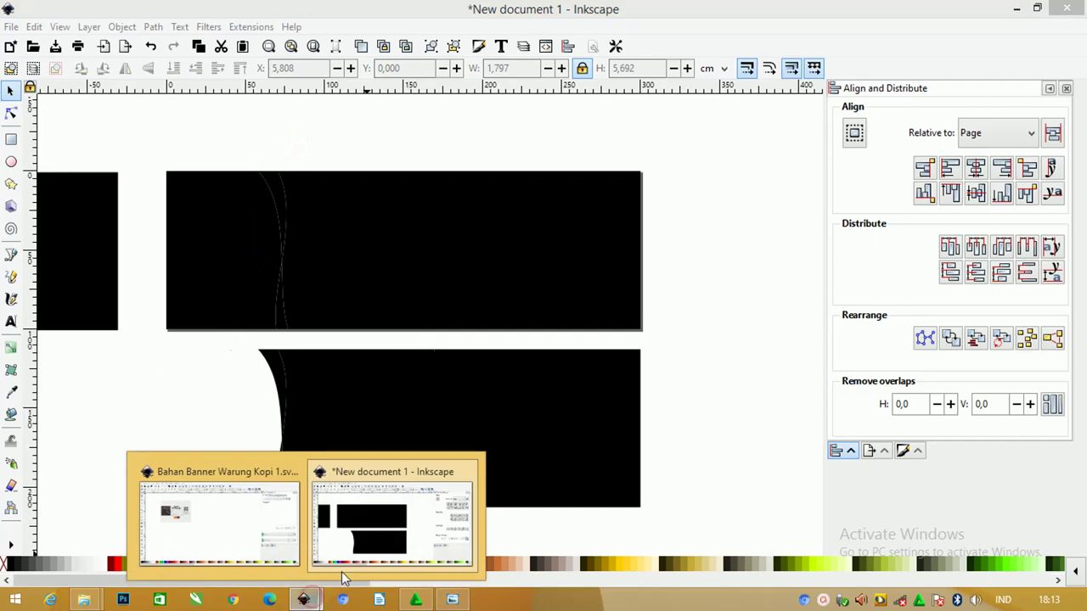
left_click(207, 492)
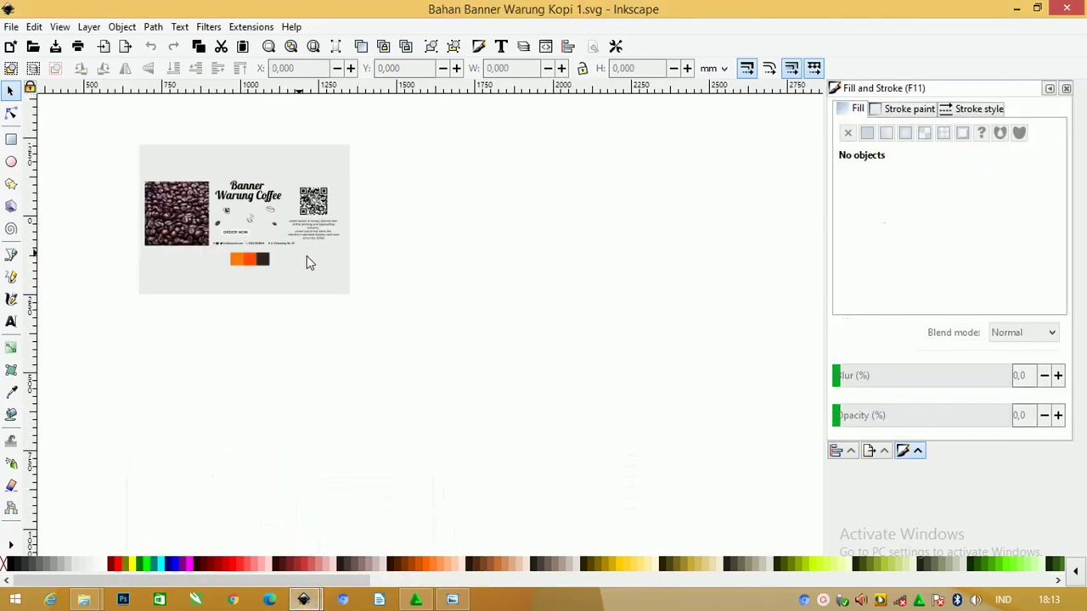
left_click(257, 265)
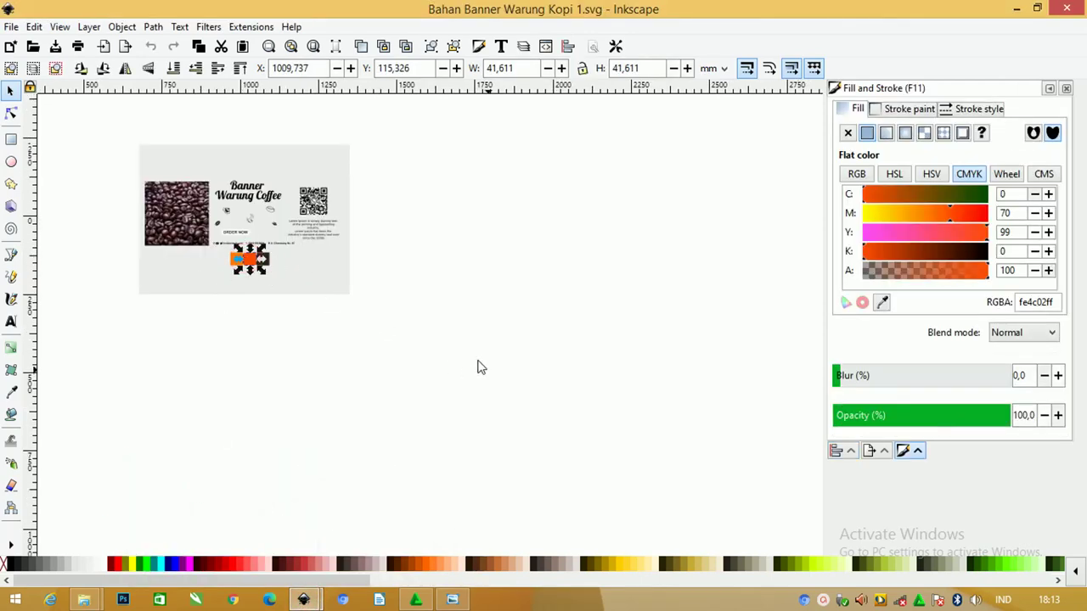
left_click(428, 327)
left_click_drag(437, 326, 214, 248)
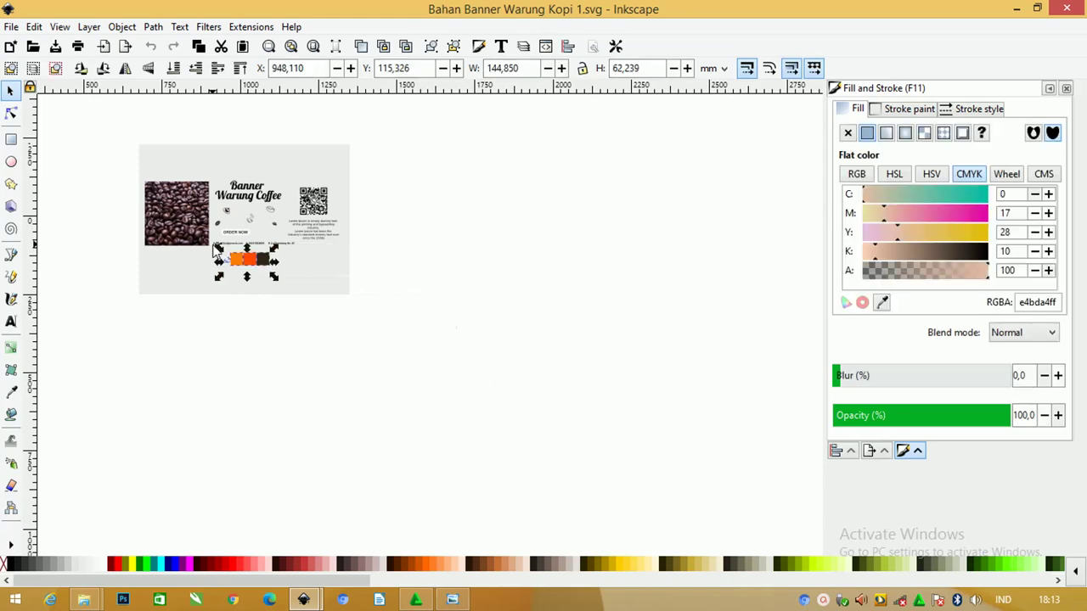
mouse_move(303, 600)
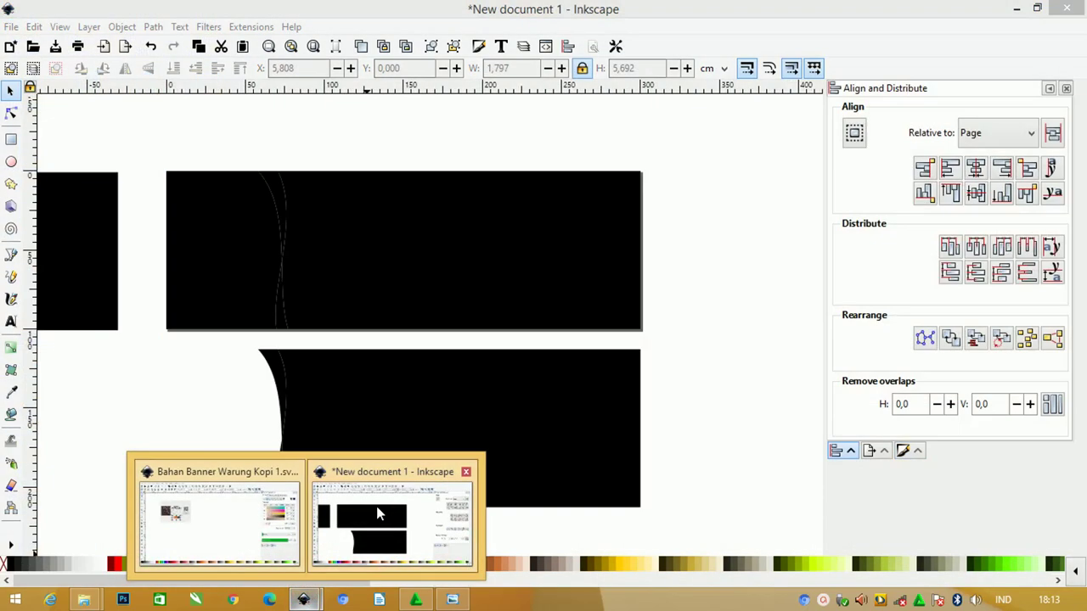
left_click(376, 506)
- Paste the colour swatches into the new document and nudge the lower black shape
left_click(371, 414)
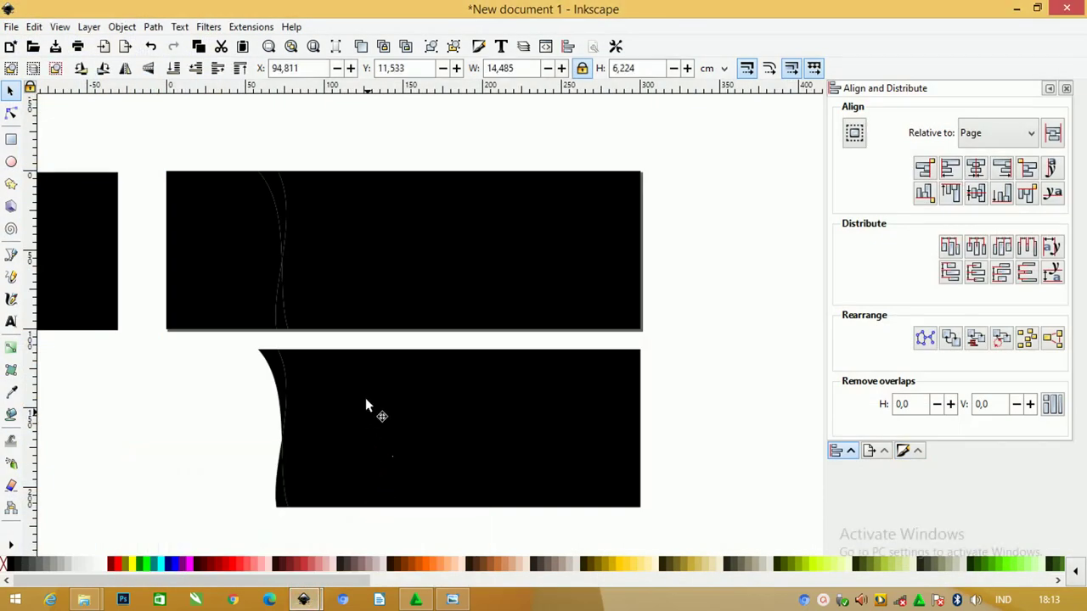
scroll(356, 374, "down", 3, "ctrl")
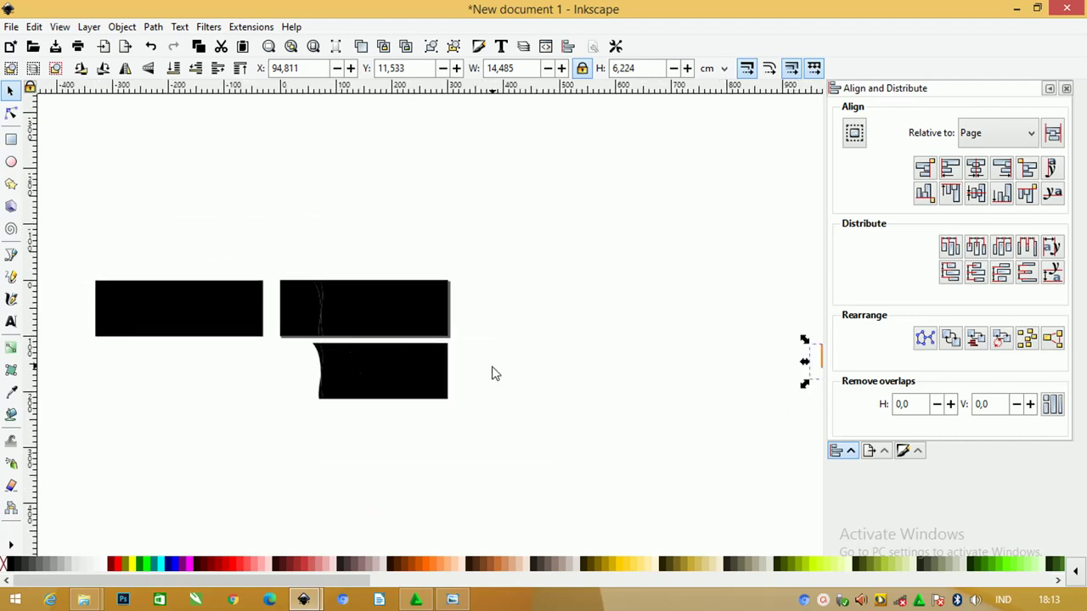
left_click(412, 365)
left_click_drag(412, 371, 430, 371)
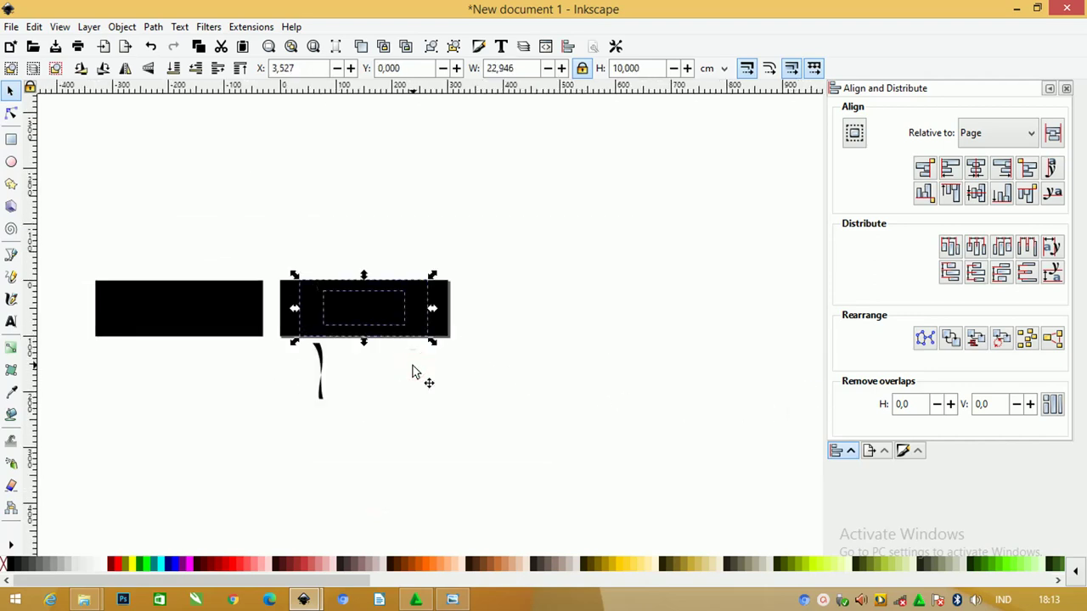
left_click(661, 292)
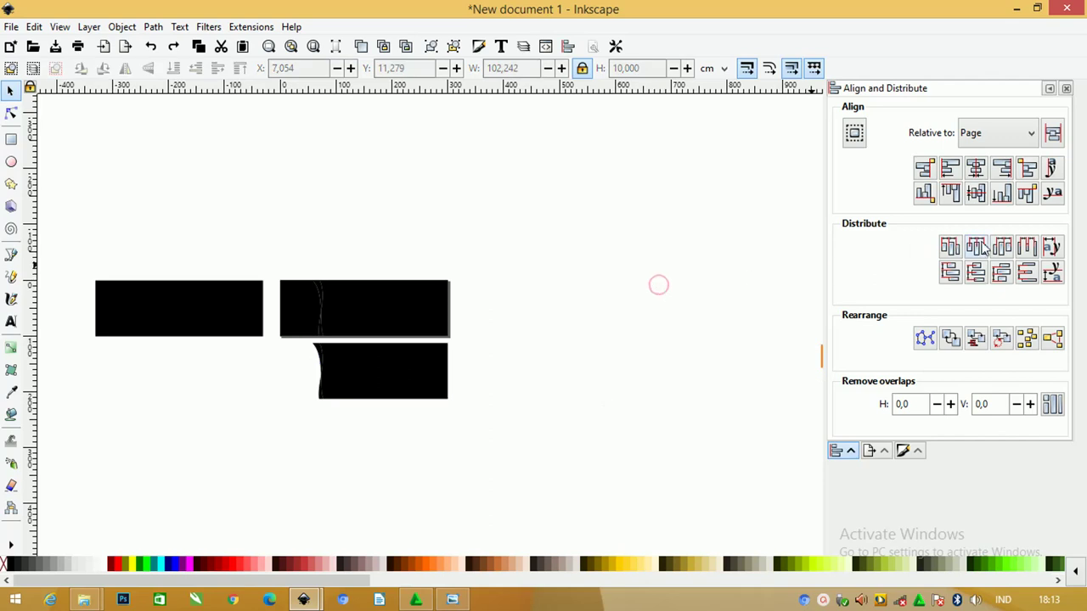
- Set alignment Relative to Last selected and move the swatches beside the lower black shape
left_click(990, 133)
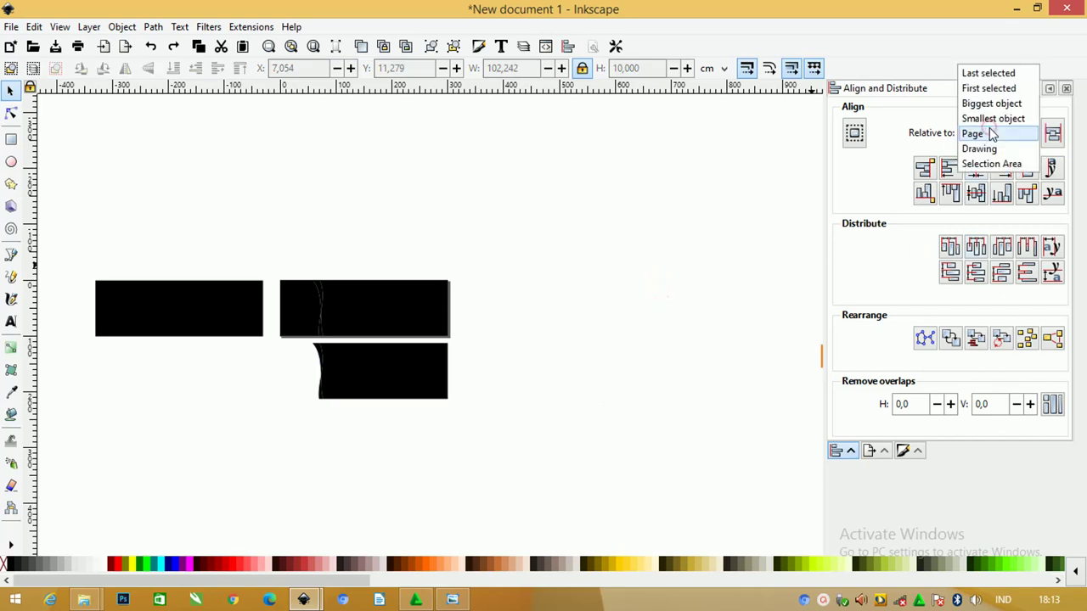
left_click(988, 73)
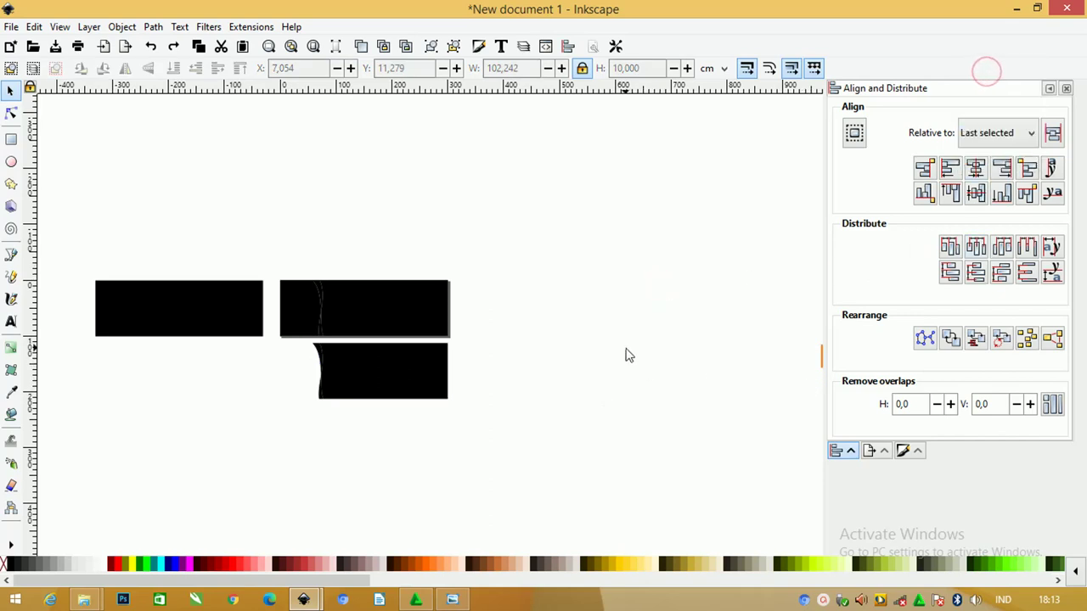
scroll(625, 355, "down", 2, "ctrl")
left_click_drag(741, 353, 560, 361)
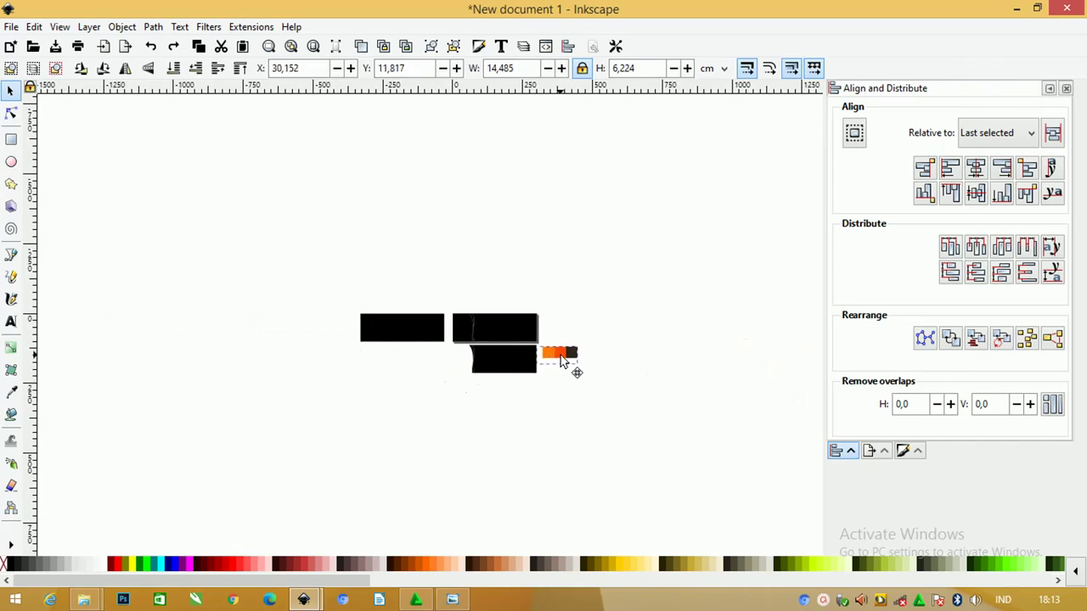
- Zoom in on the black shapes and swatch row, then clear the selection
key("z")
left_click_drag(392, 294, 574, 403)
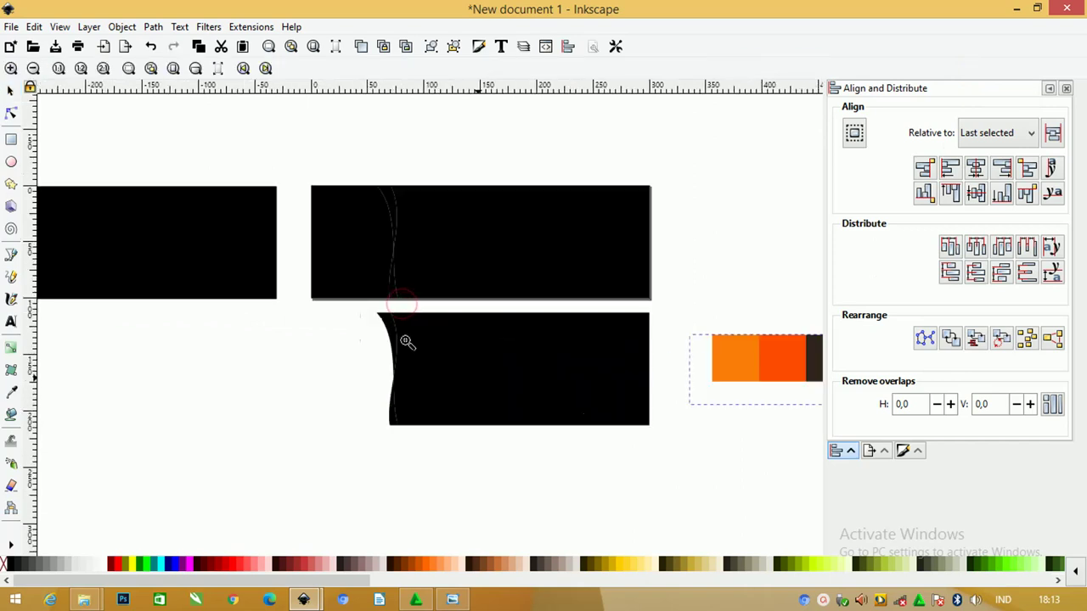
left_click(11, 90)
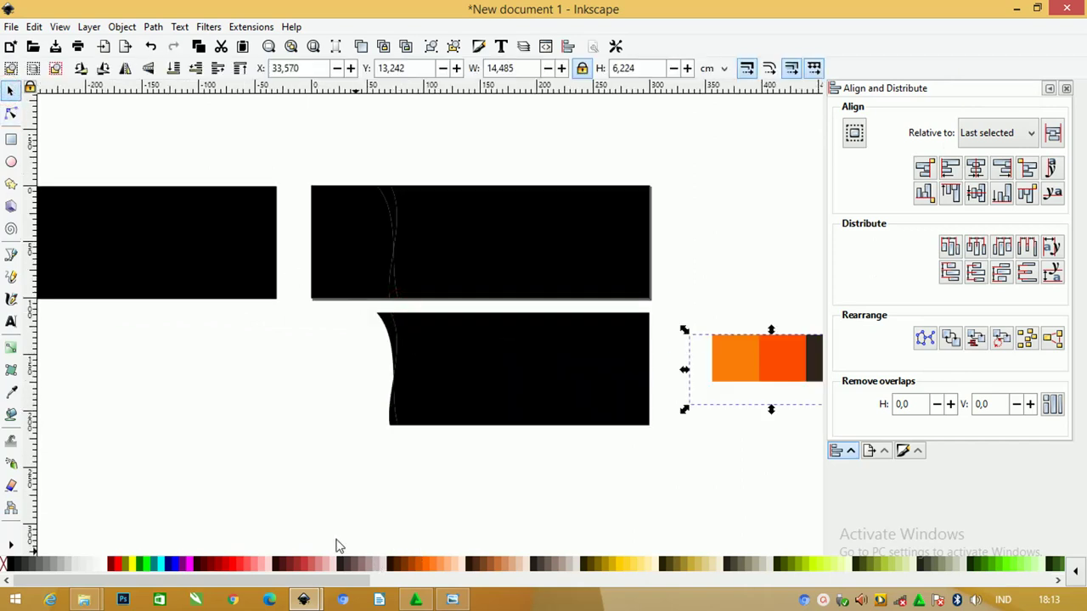
scroll(395, 265, "down", 1, "ctrl")
key("z")
left_click_drag(316, 190, 737, 416)
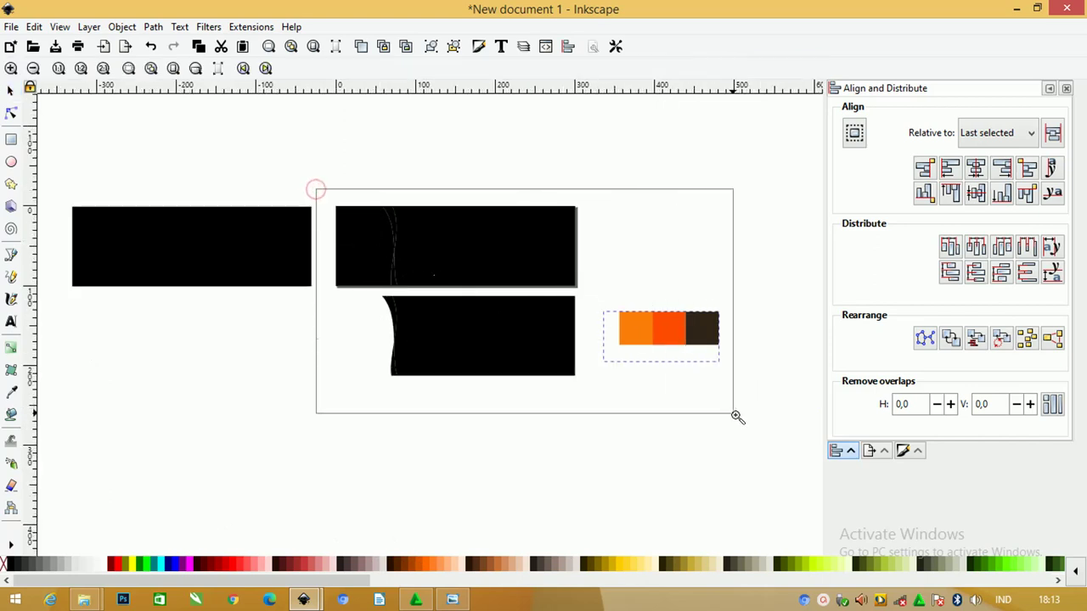
left_click(11, 90)
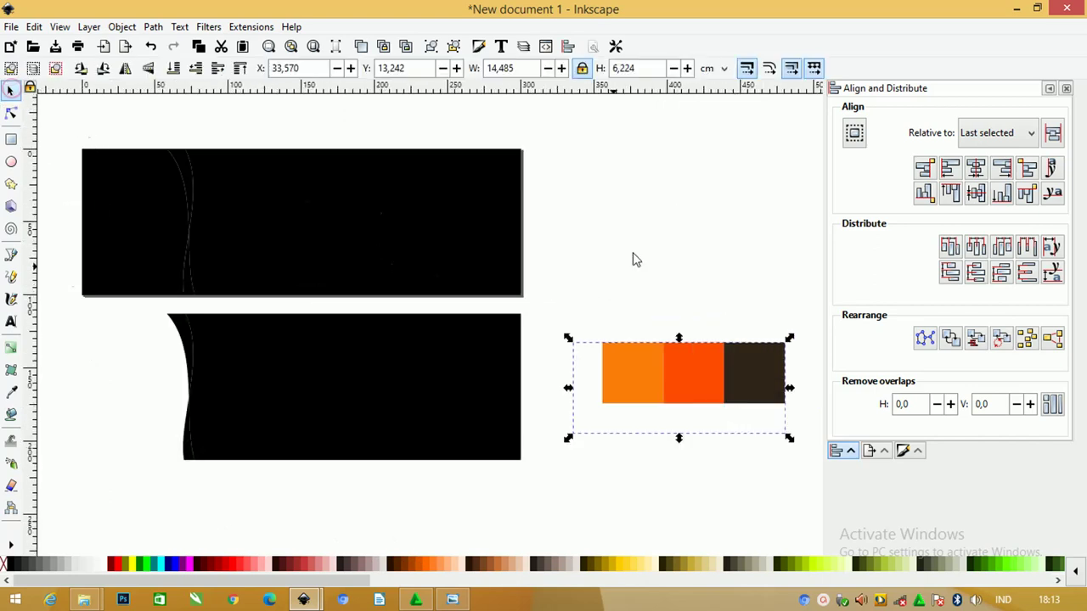
left_click(648, 233)
- Select the thin curved strip and give it linear gradient 1575 as its fill
left_click(187, 289)
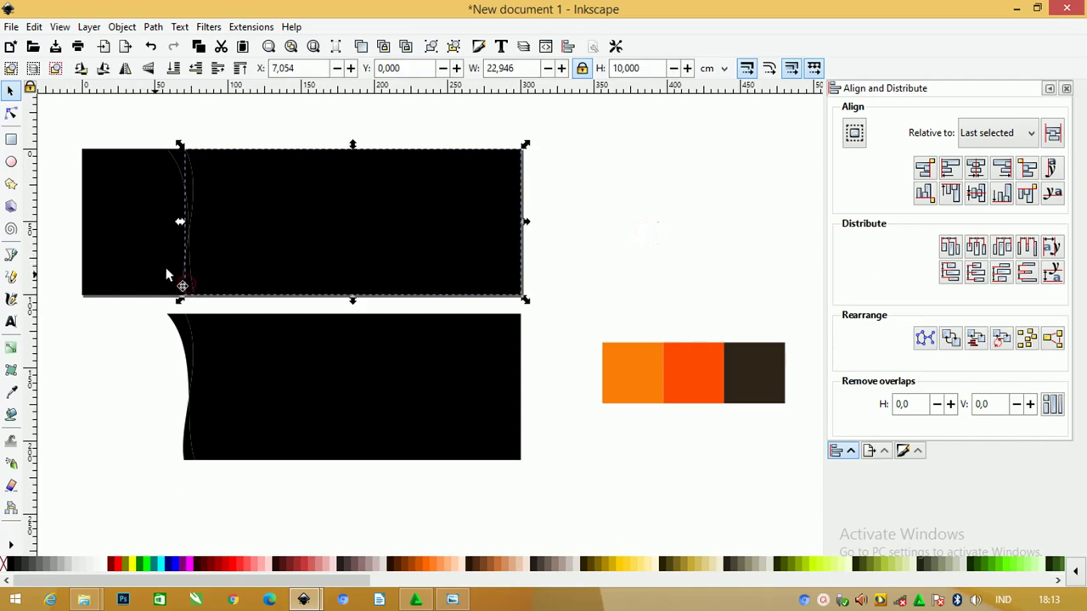
left_click_drag(138, 116, 224, 313)
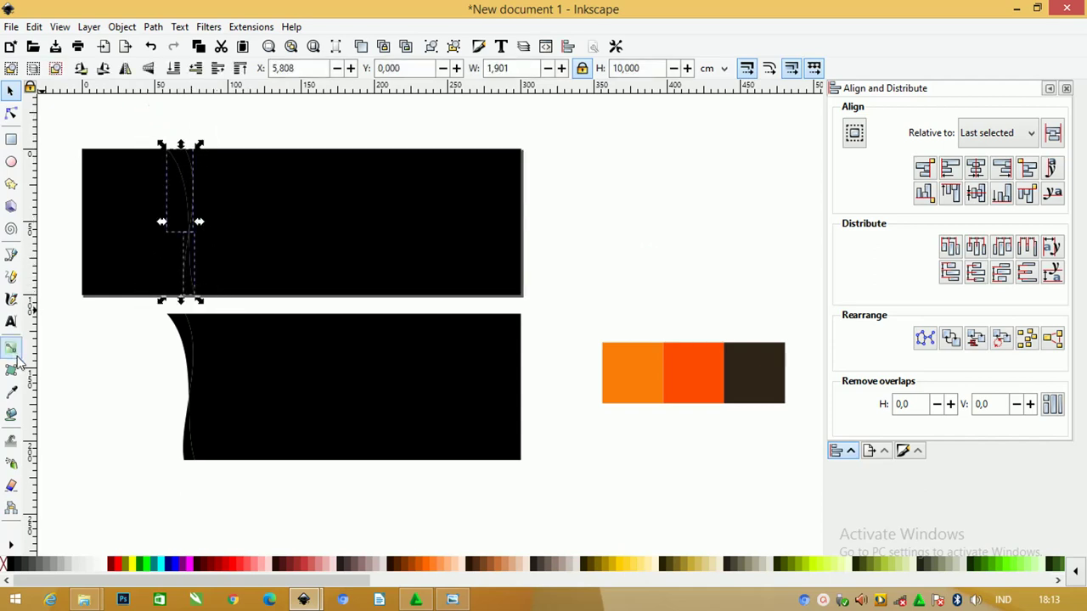
left_click(902, 451)
left_click(847, 110)
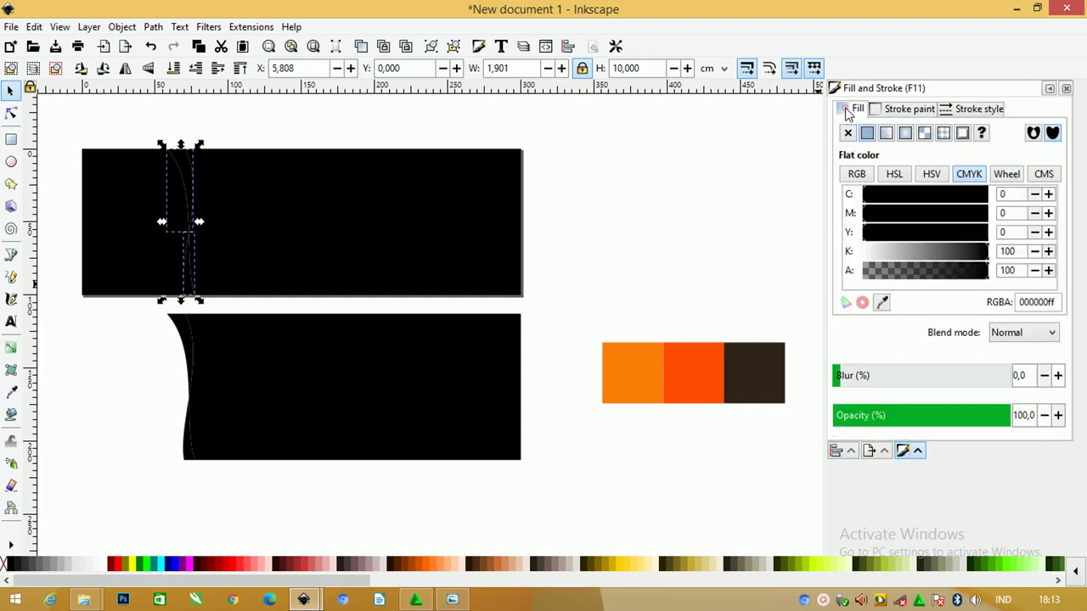
left_click(886, 134)
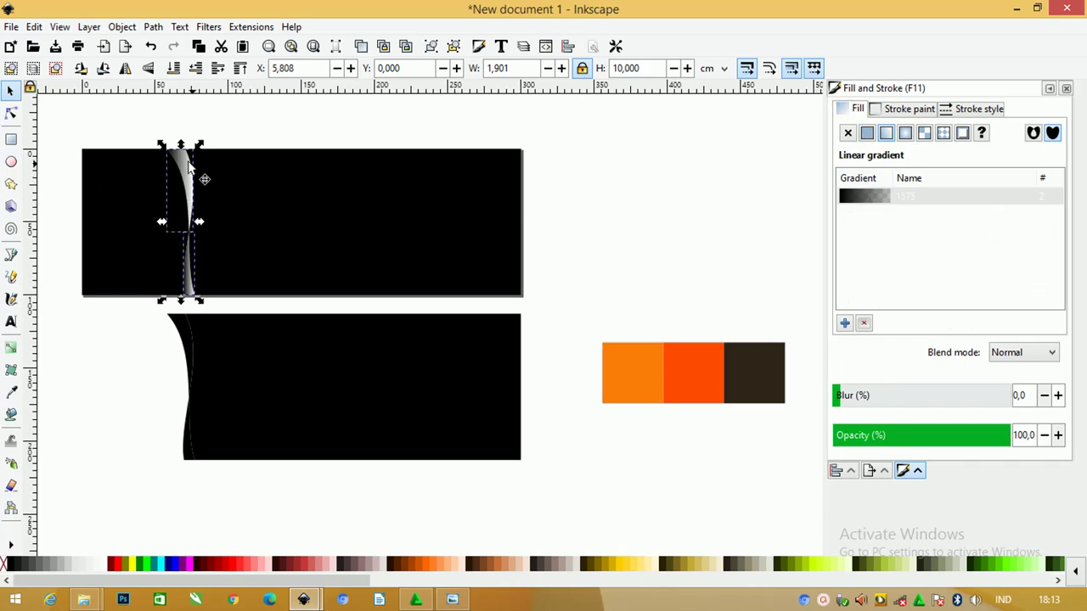
left_click(873, 197)
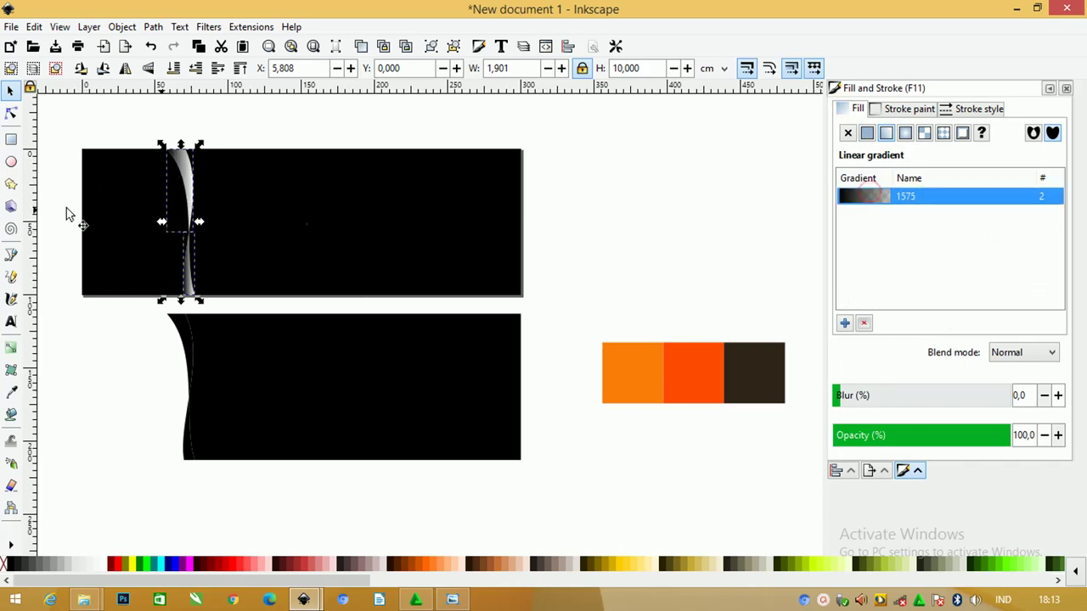
- Run the strip's gradient diagonally across it and make the end stop fully opaque
left_click(11, 349)
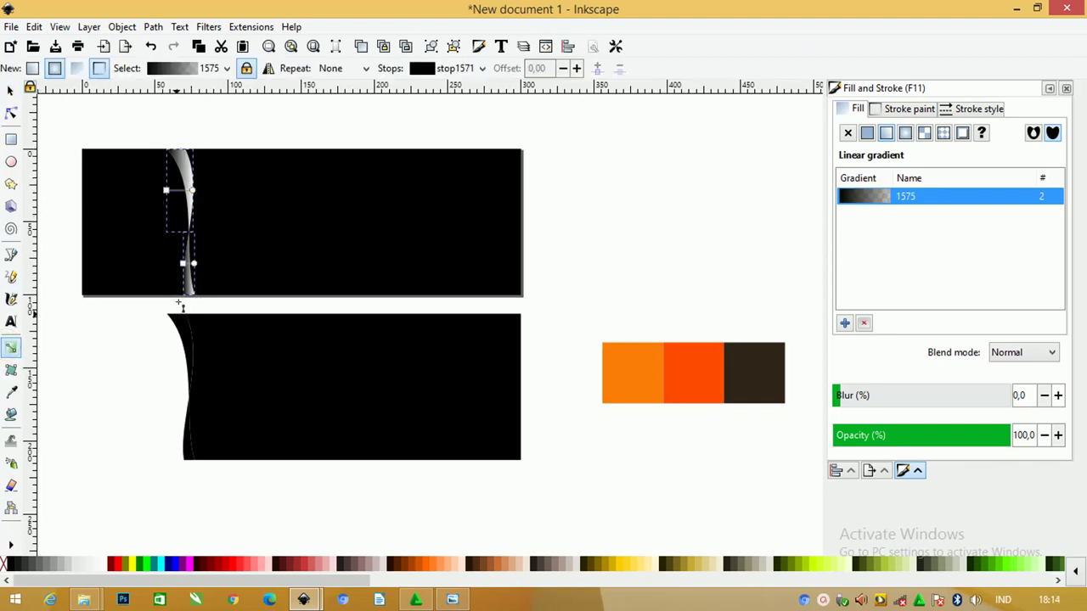
left_click(186, 170)
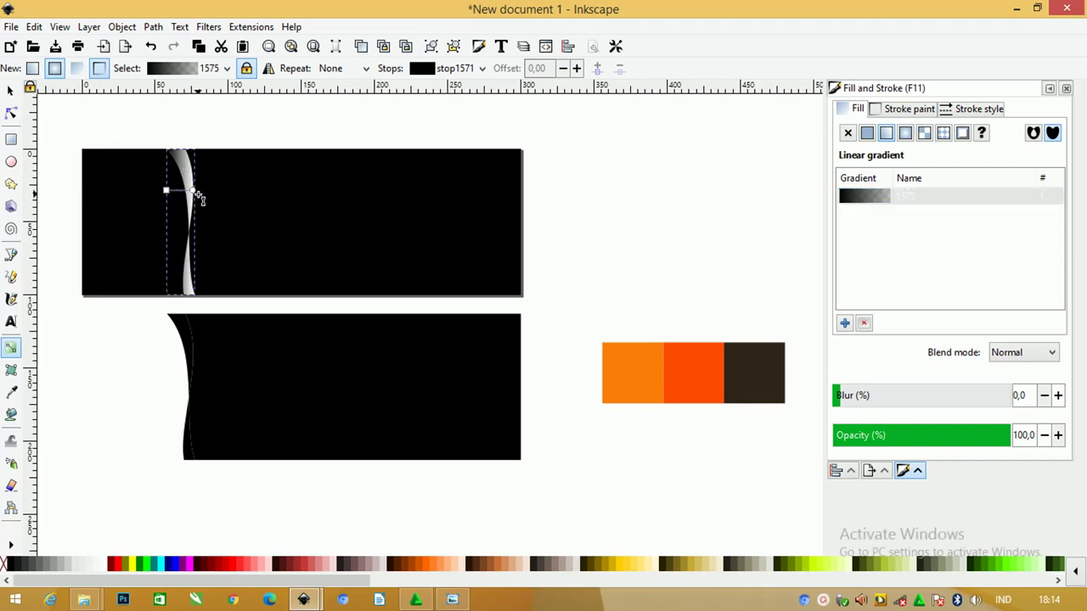
left_click_drag(195, 194, 210, 294)
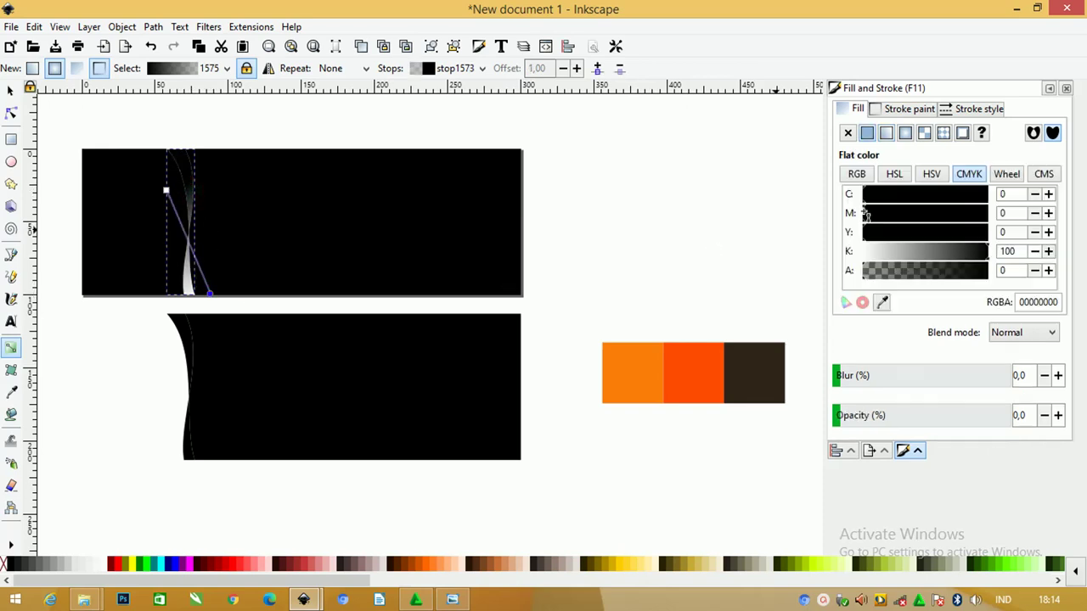
left_click_drag(849, 417, 1049, 408)
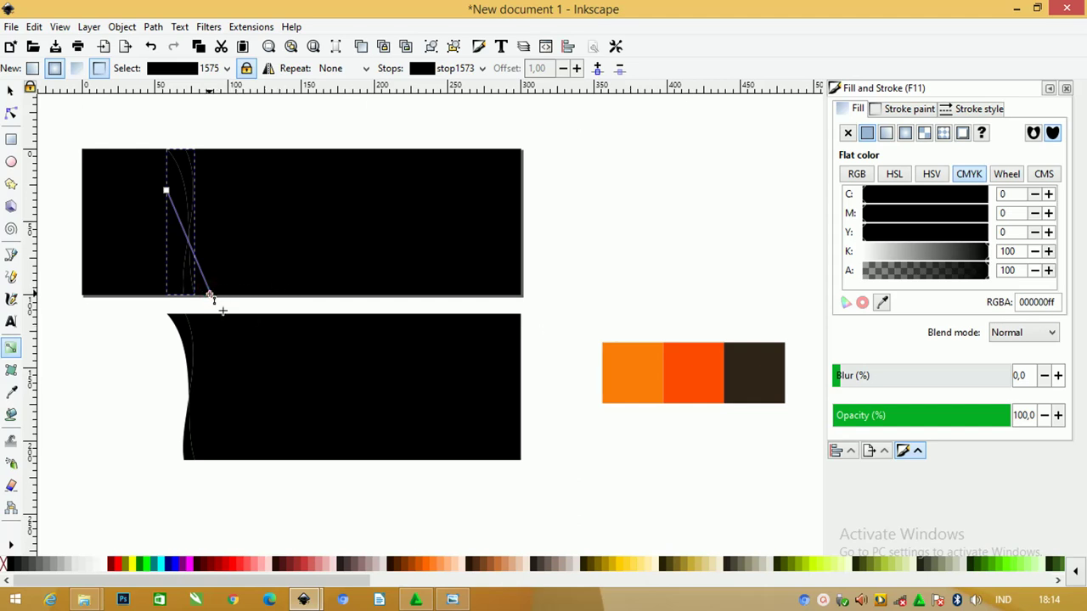
scroll(209, 295, "up", 5)
scroll(215, 297, "down", 2)
scroll(215, 298, "down", 2)
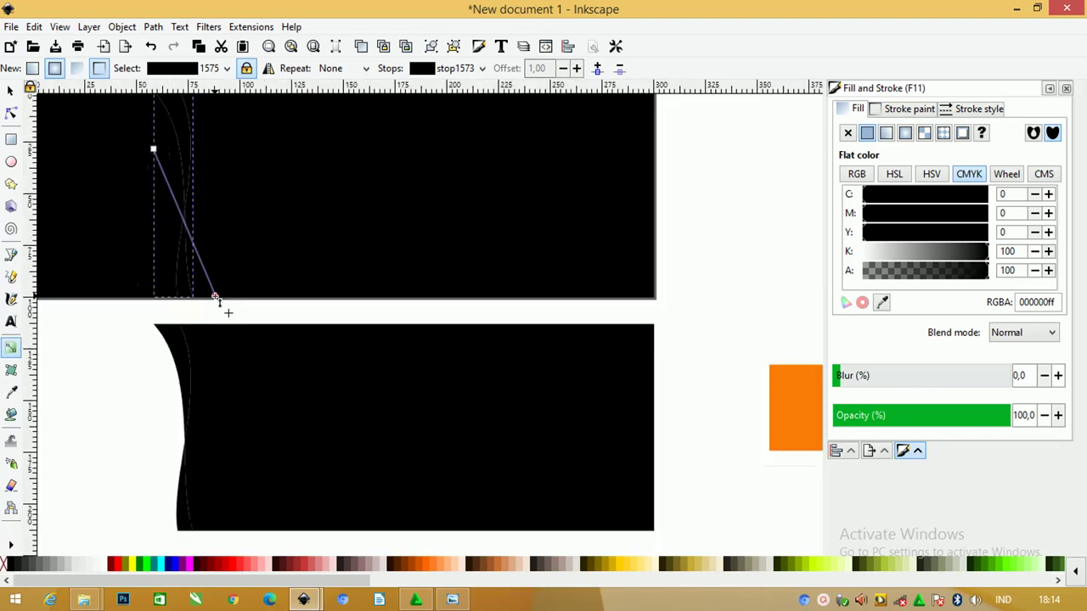
scroll(696, 287, "down", 3)
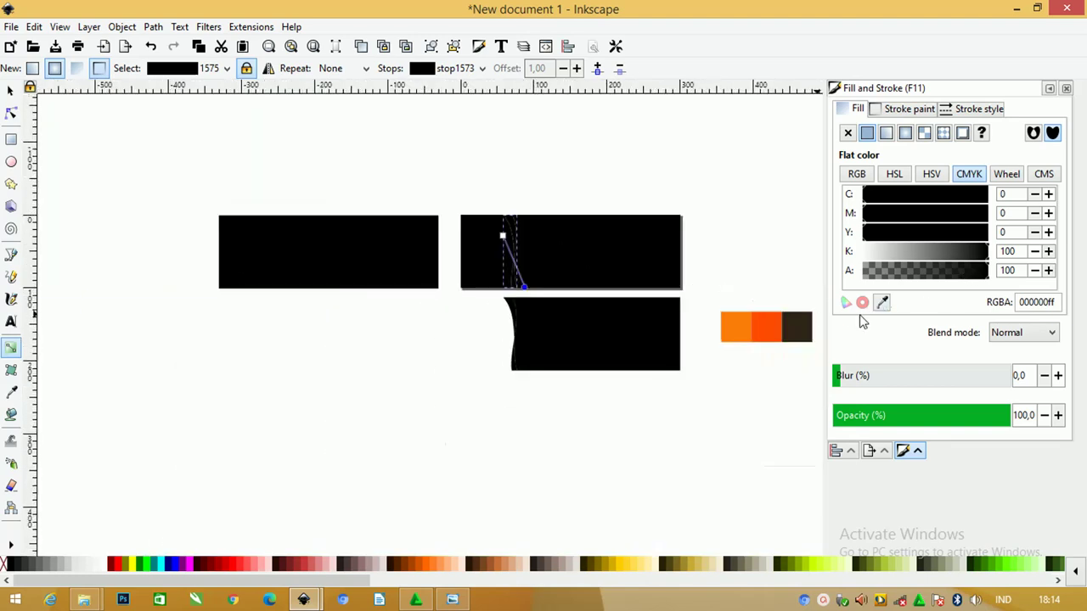
- Sample the orange swatch colour into both gradient stops of the strip
left_click(883, 304)
left_click(770, 321)
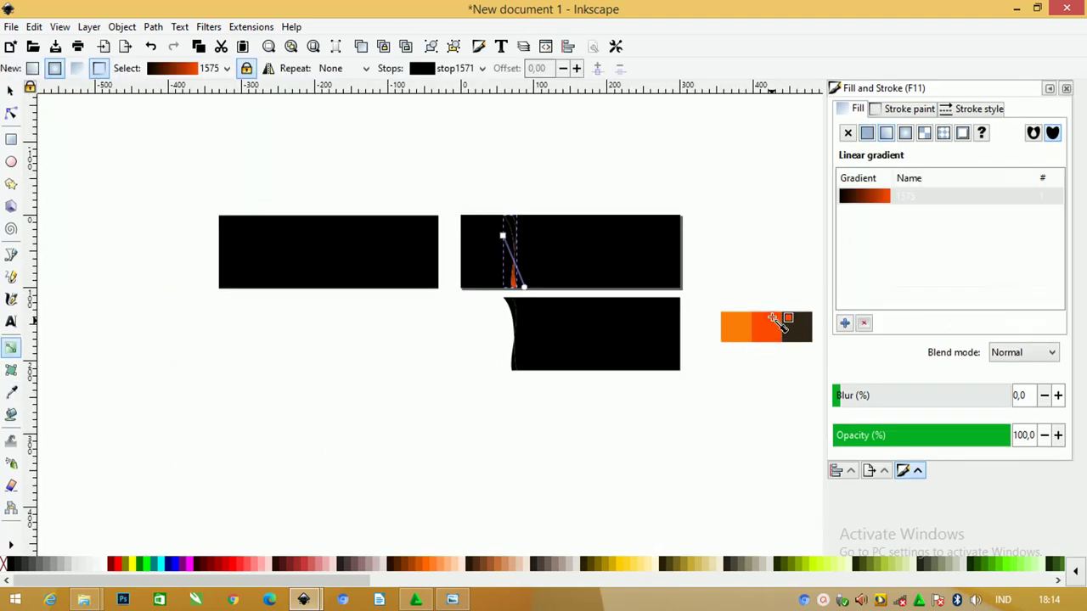
scroll(566, 268, "up", 2)
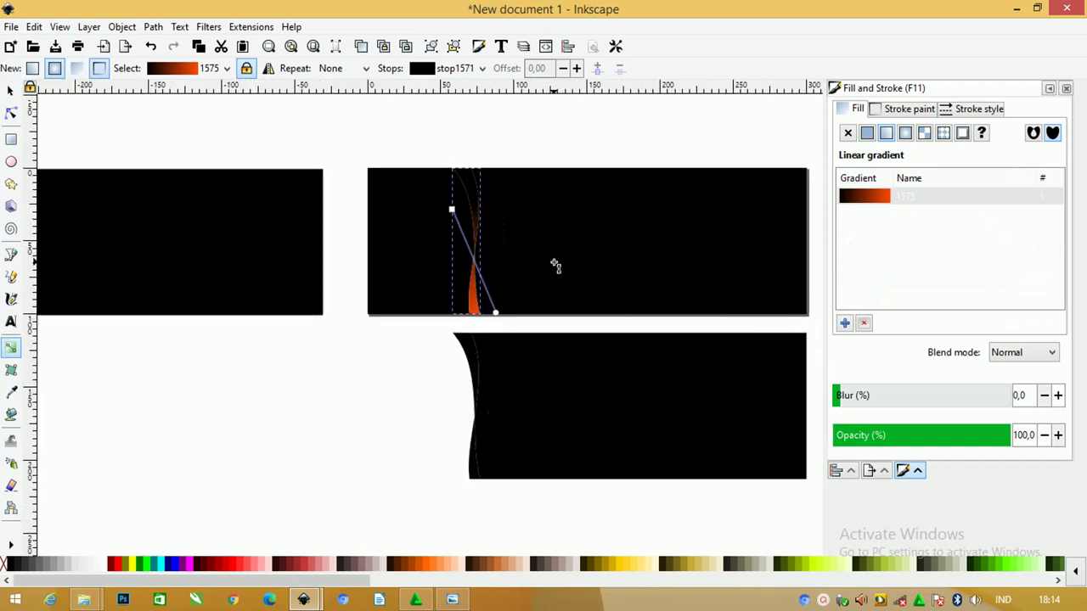
left_click(451, 212)
scroll(455, 225, "down", 1)
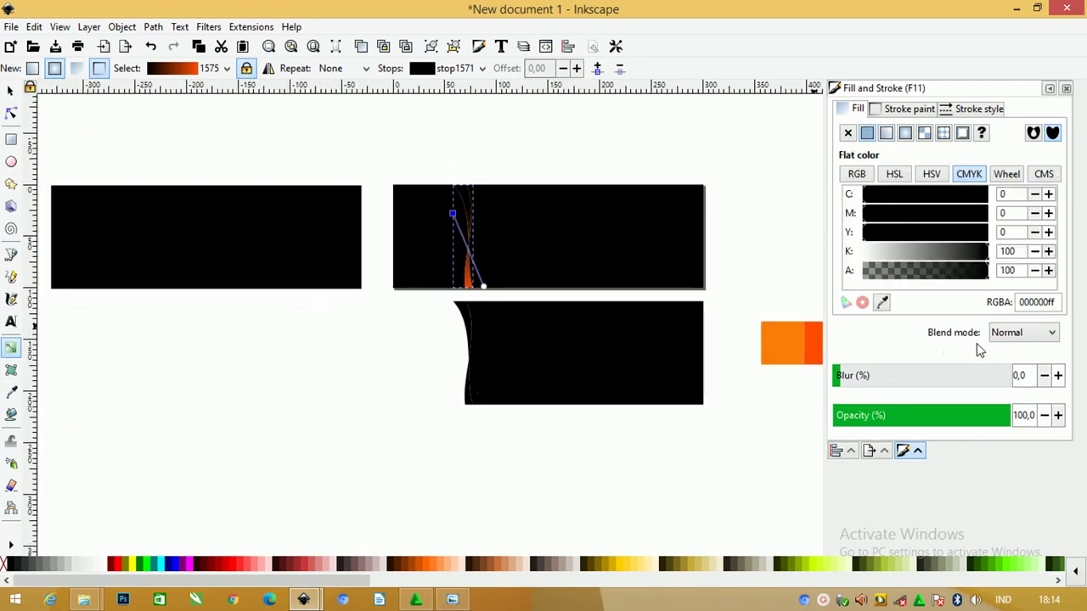
left_click(883, 303)
left_click(789, 340)
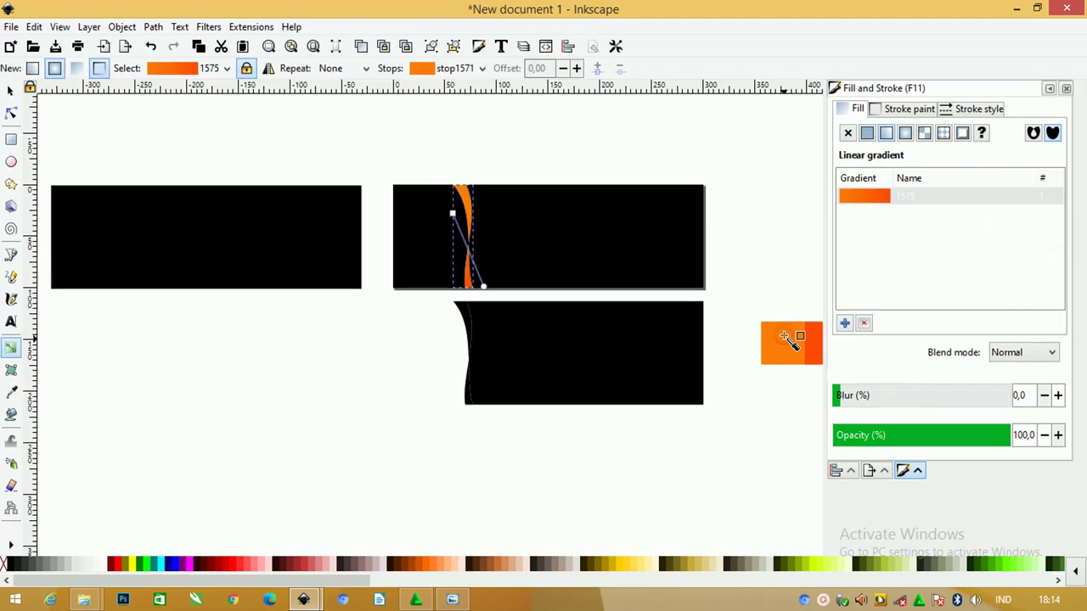
left_click(10, 90)
- Move the three-colour swatch group above the black panels
left_click(267, 148)
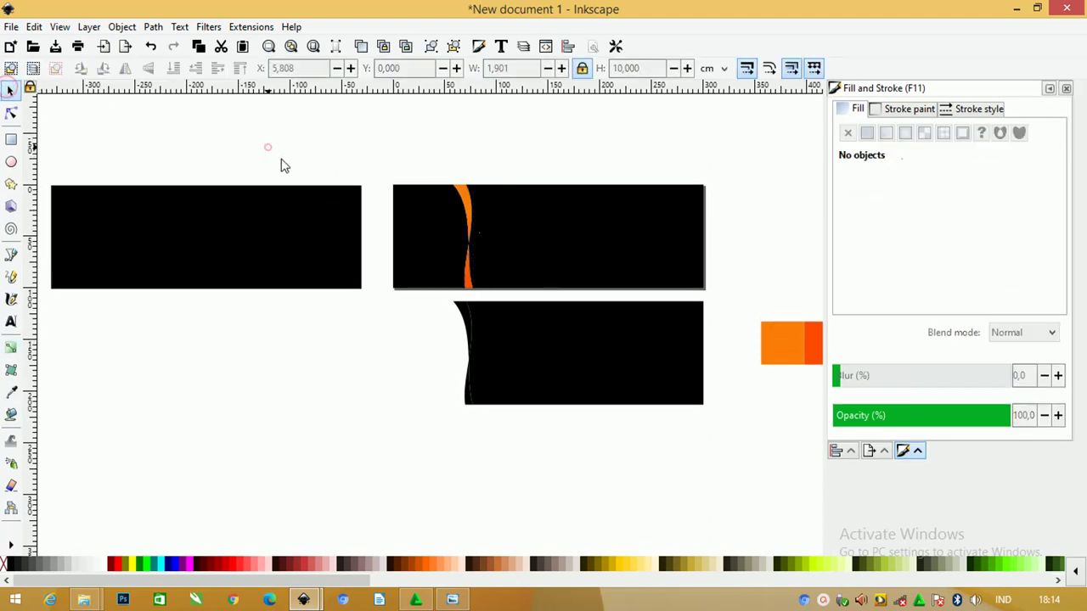
key("z")
left_click_drag(355, 146, 763, 337)
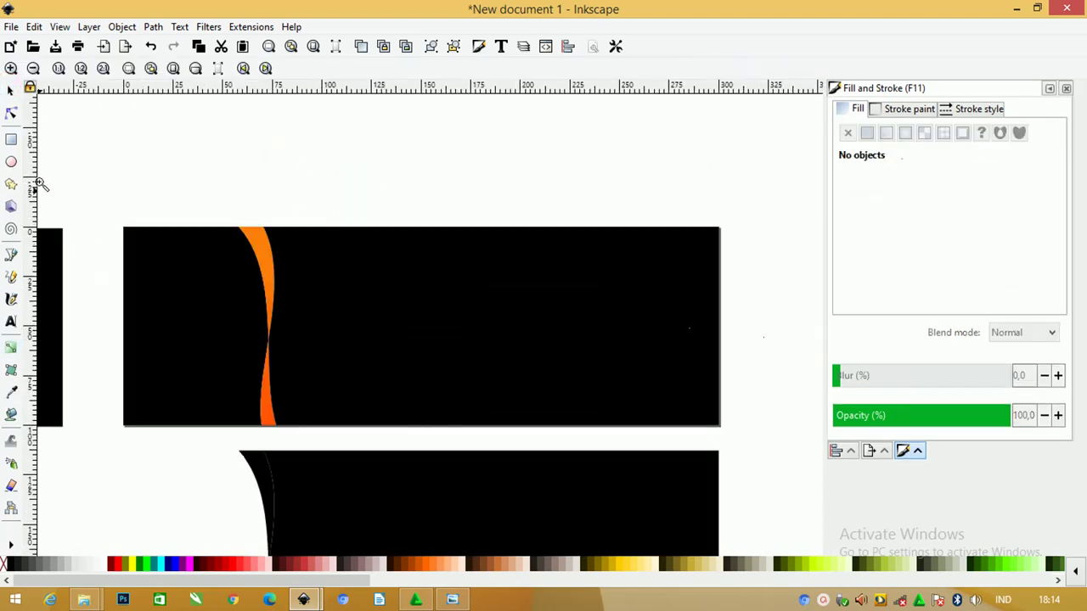
left_click(7, 92)
scroll(230, 150, "down", 2)
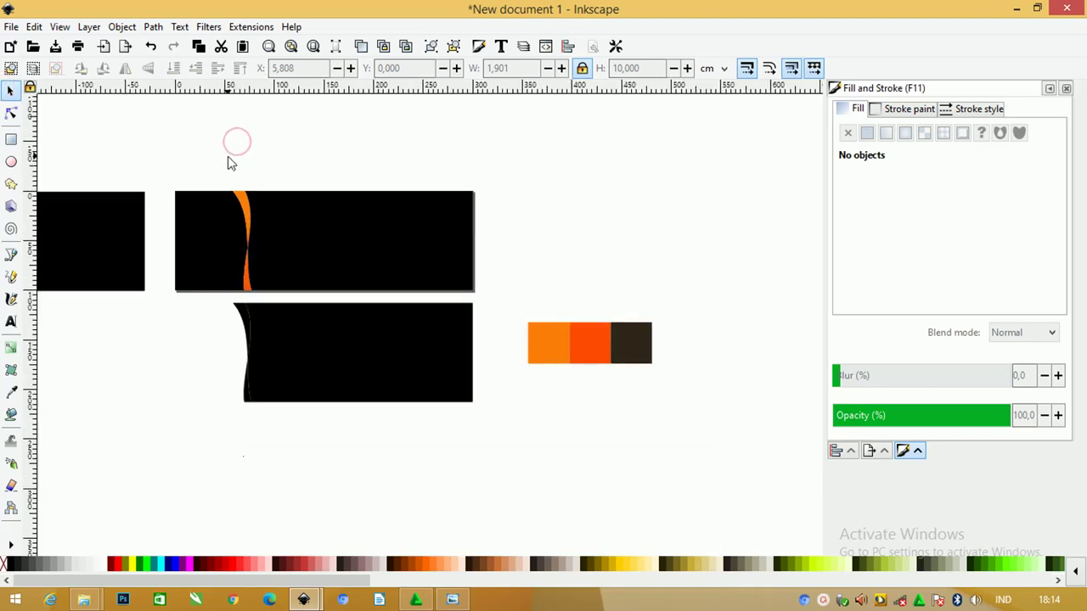
left_click(614, 350)
left_click_drag(604, 359, 274, 162)
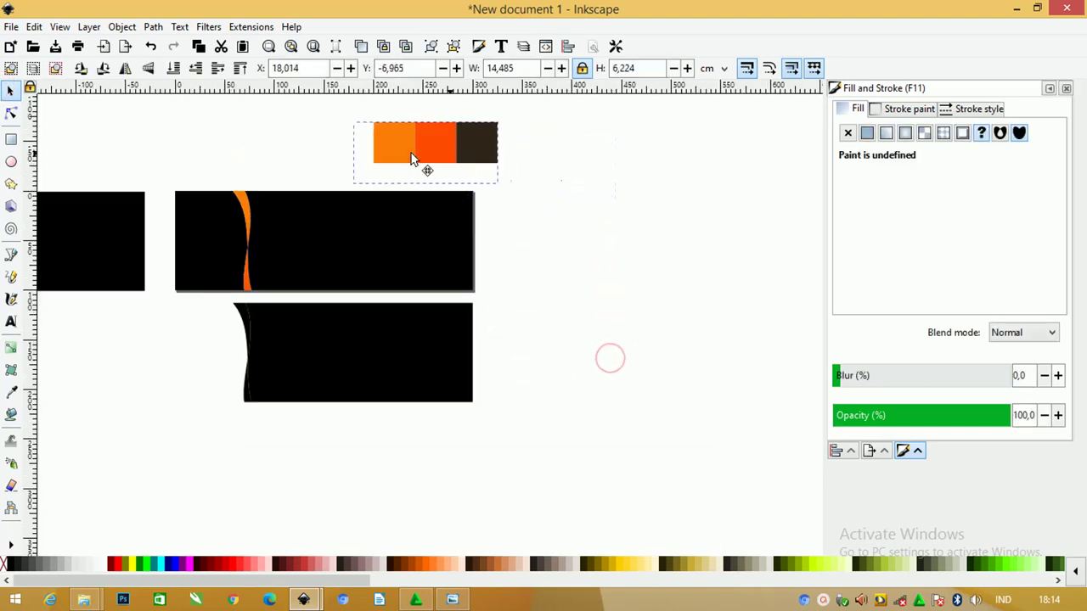
key("z")
left_click_drag(107, 113, 596, 340)
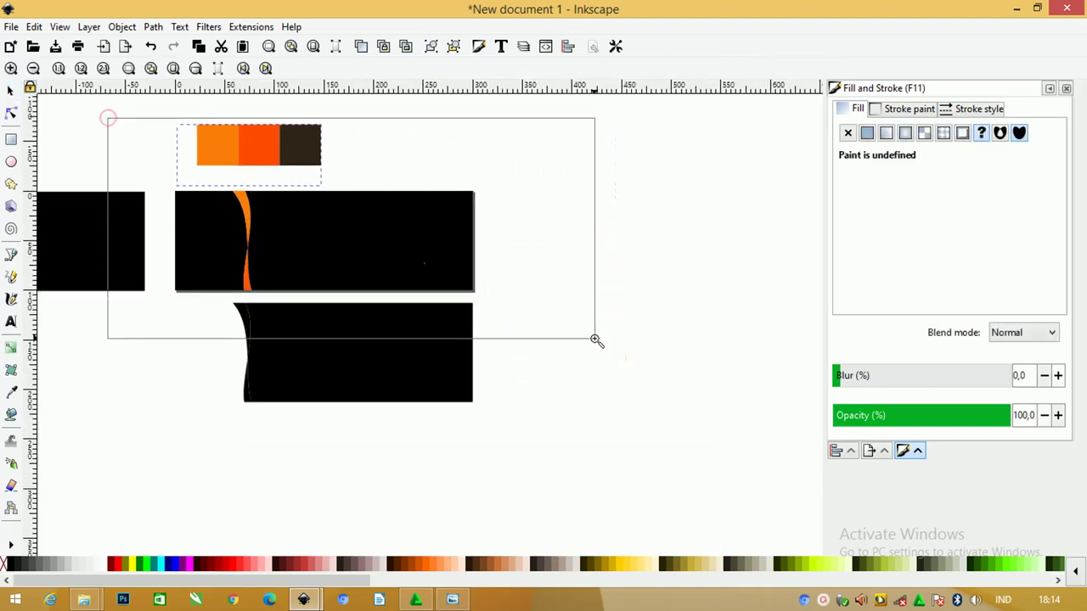
left_click(10, 91)
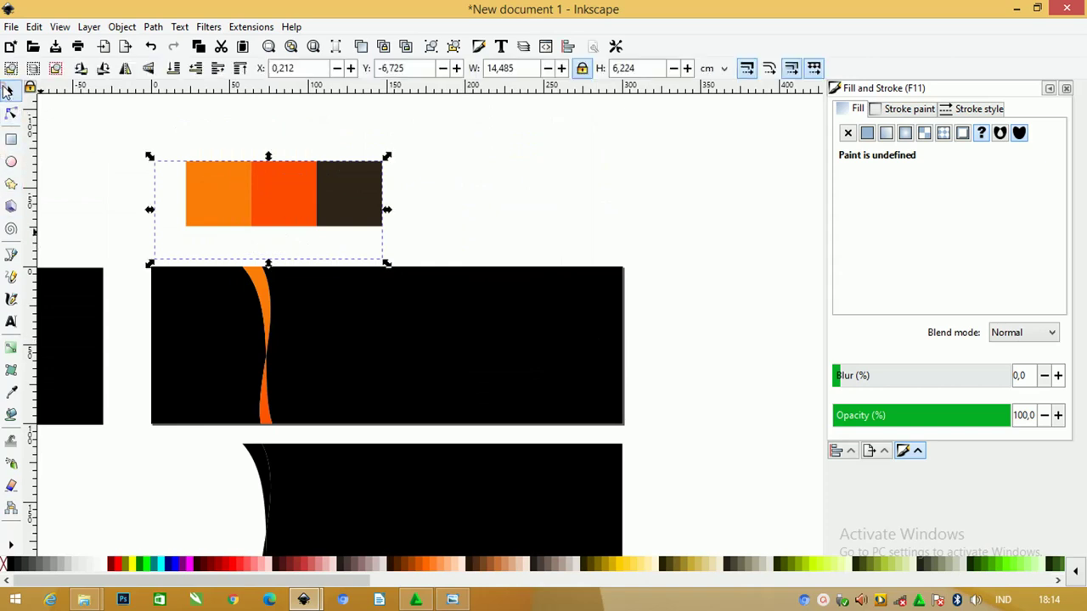
left_click(527, 185)
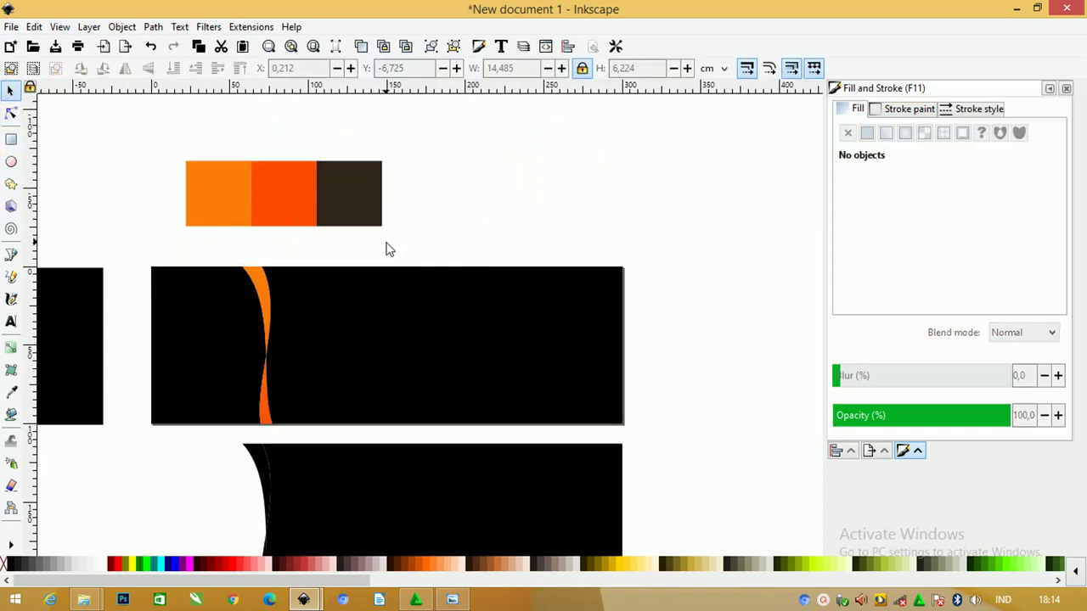
- Fill the large right black panel with the dark brown 2f2519 swatch colour
left_click(277, 301)
left_click(255, 280)
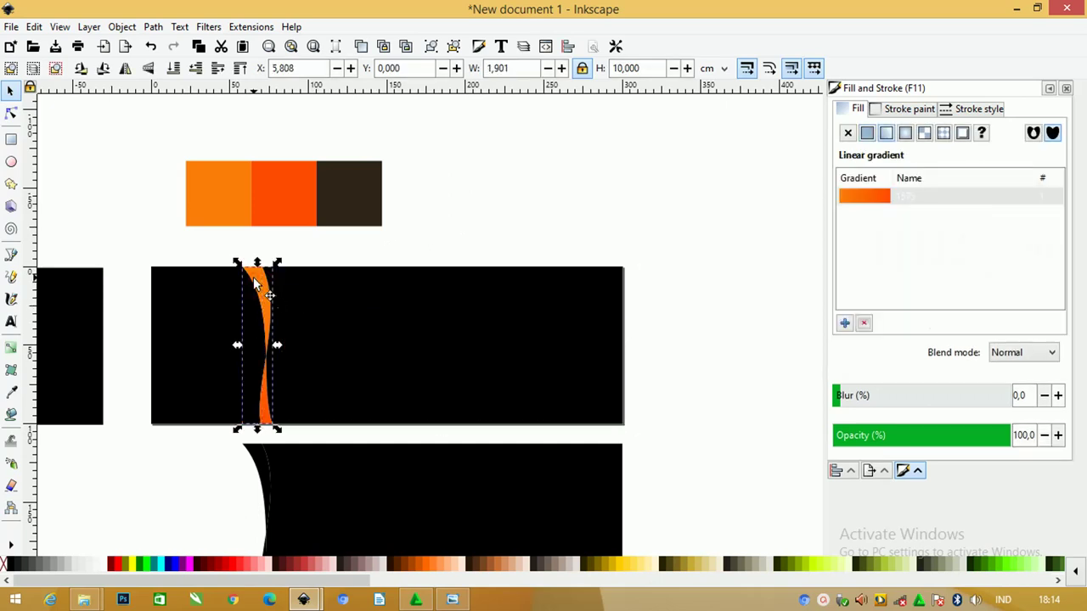
left_click(254, 249)
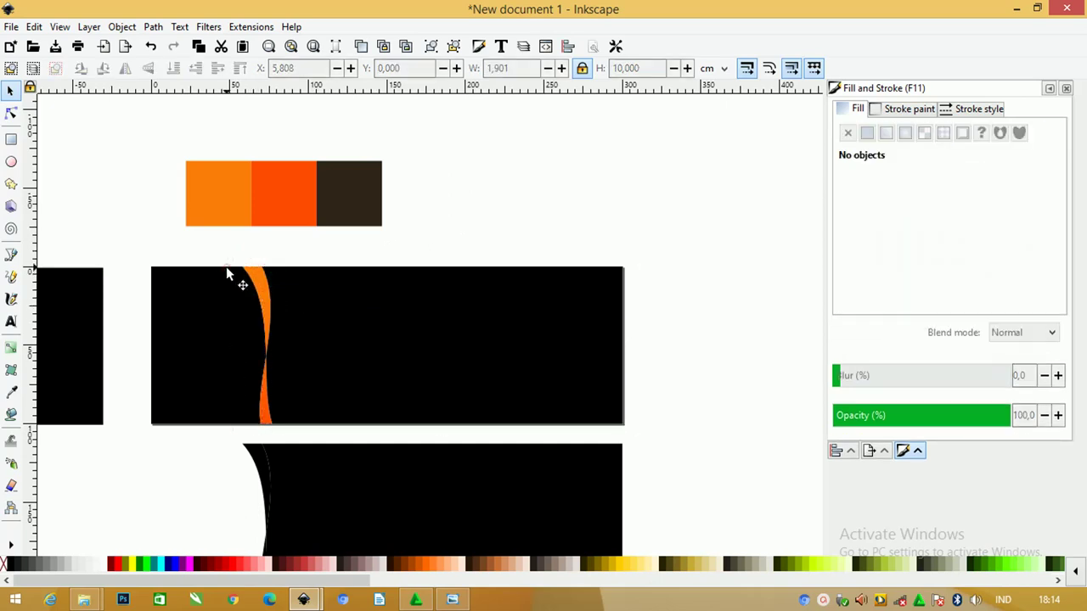
left_click(227, 274)
scroll(335, 284, "down", 1)
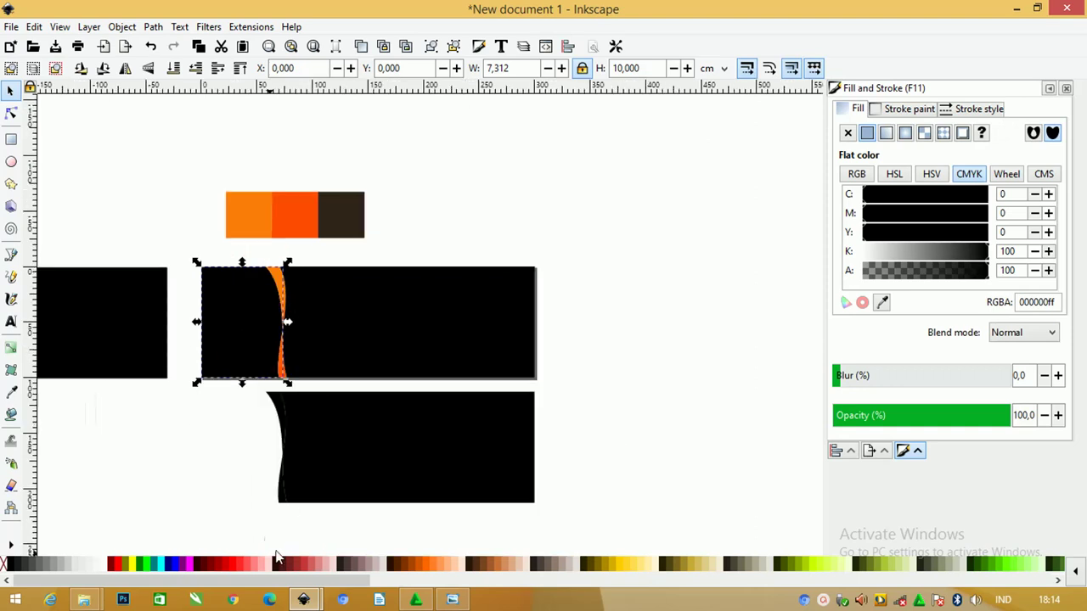
left_click(375, 302)
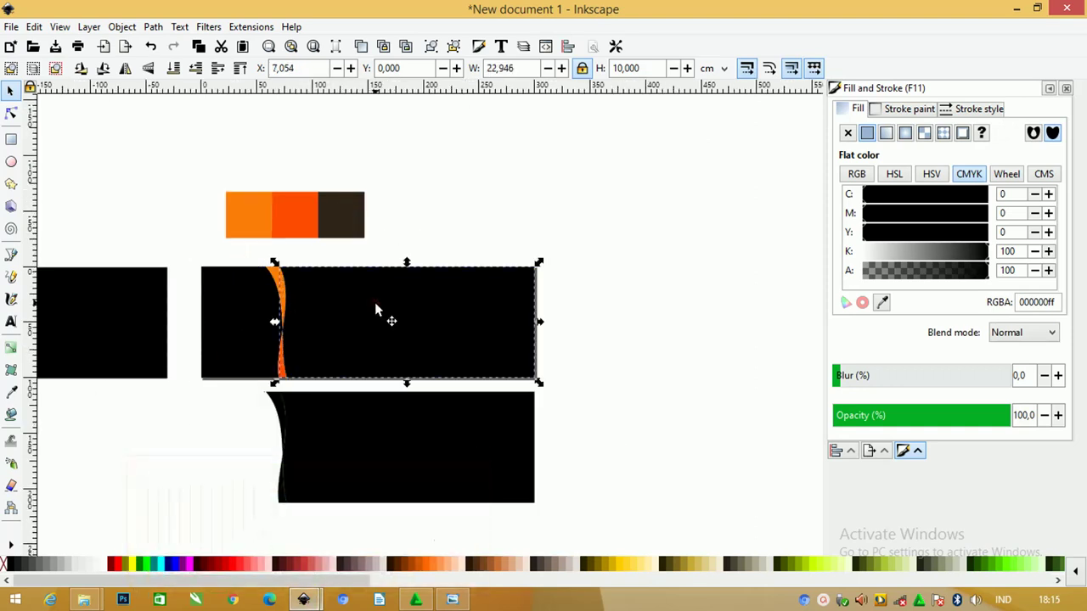
left_click(11, 387)
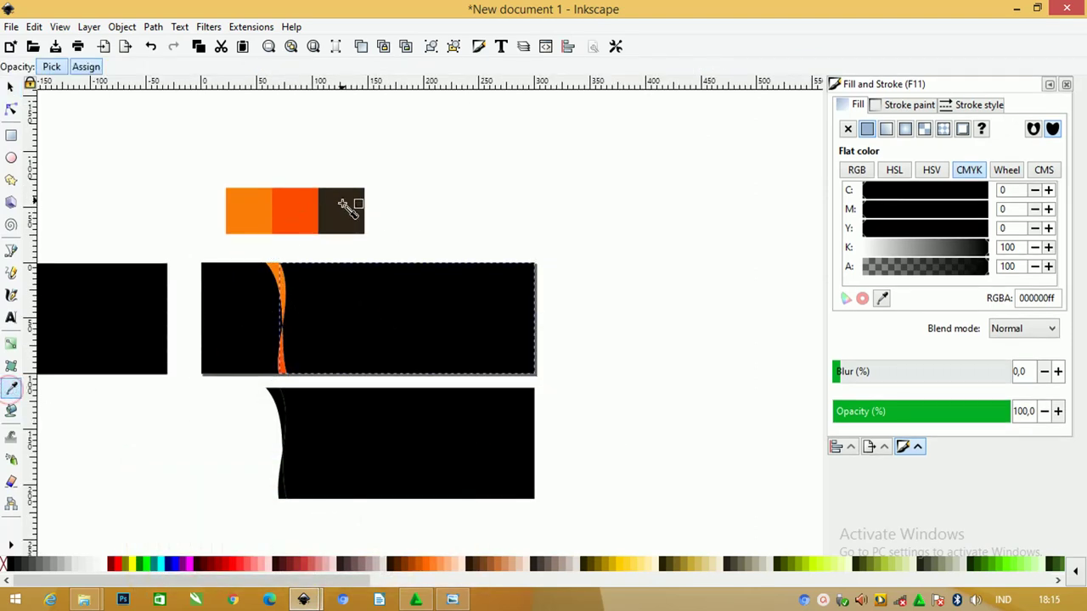
left_click(344, 206)
left_click(11, 87)
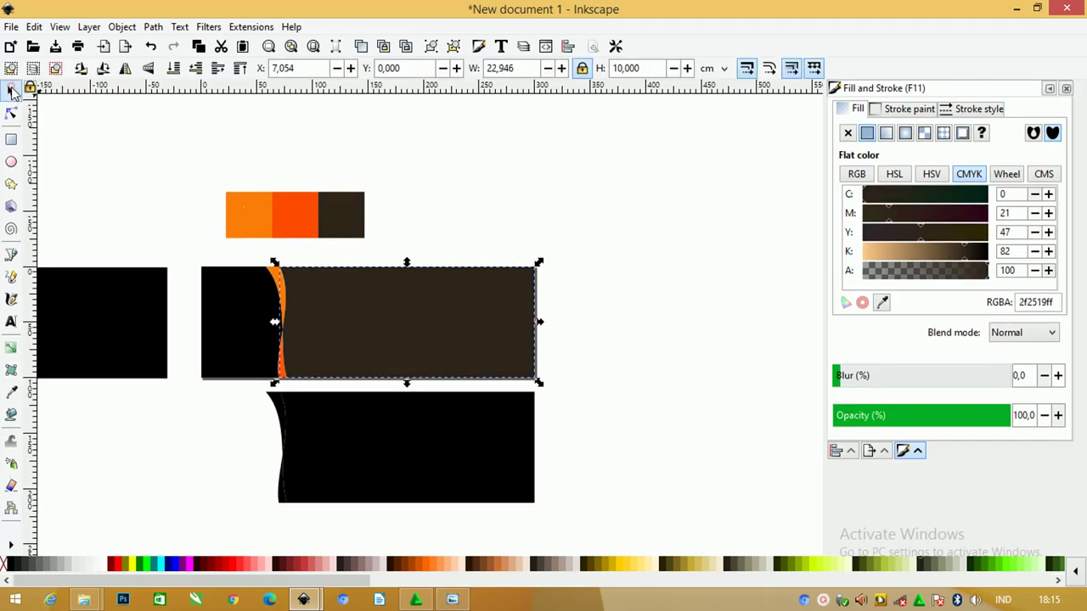
left_click(138, 129)
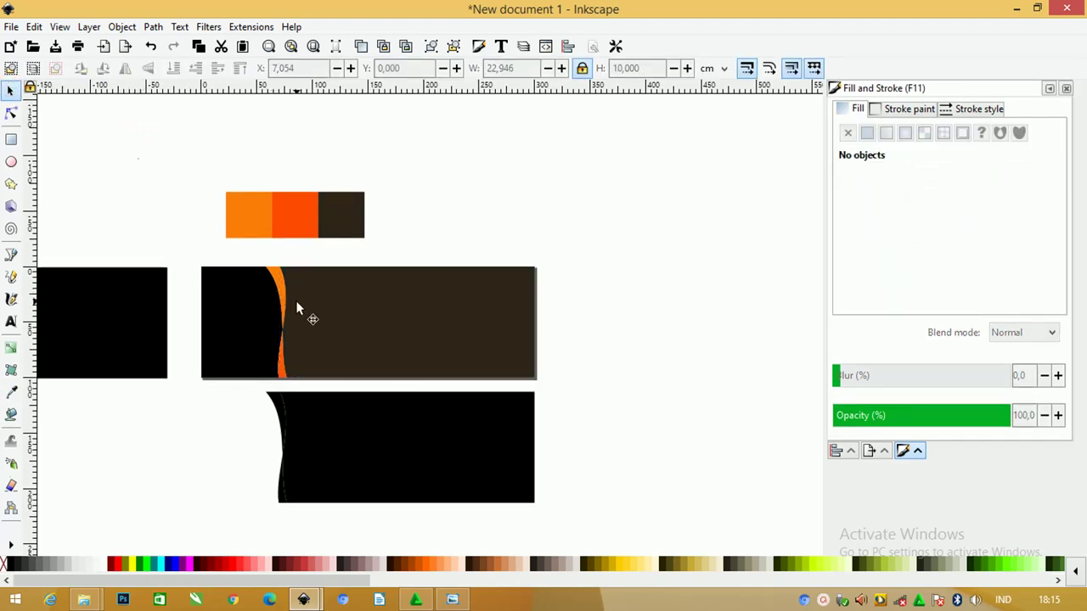
left_click(241, 305)
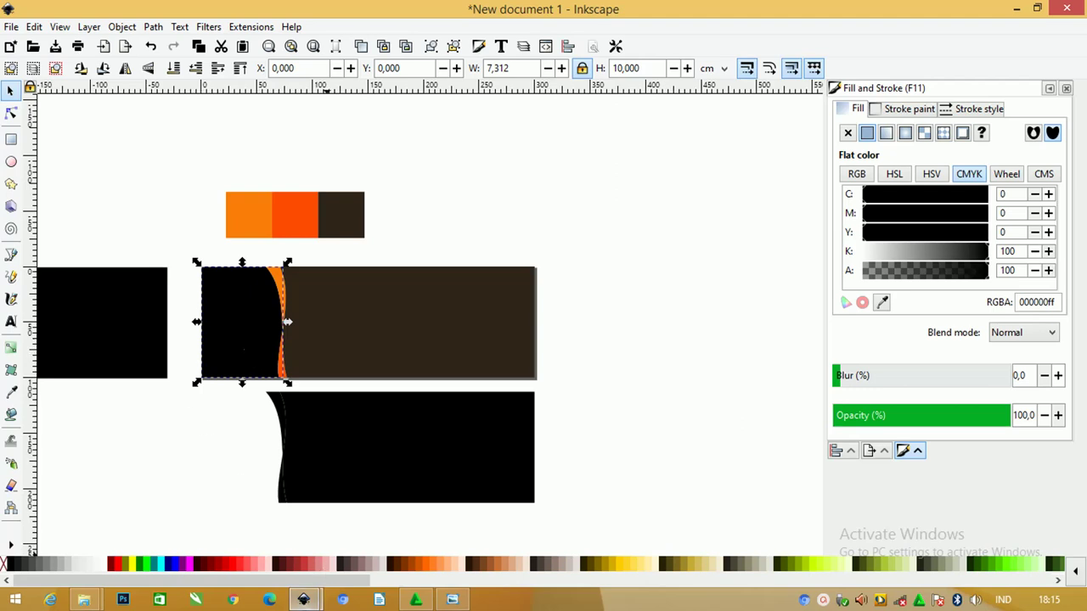
- Paste the coffee-bean photo from the Warung Kopi file in place and move it over the left panel
left_click(201, 486)
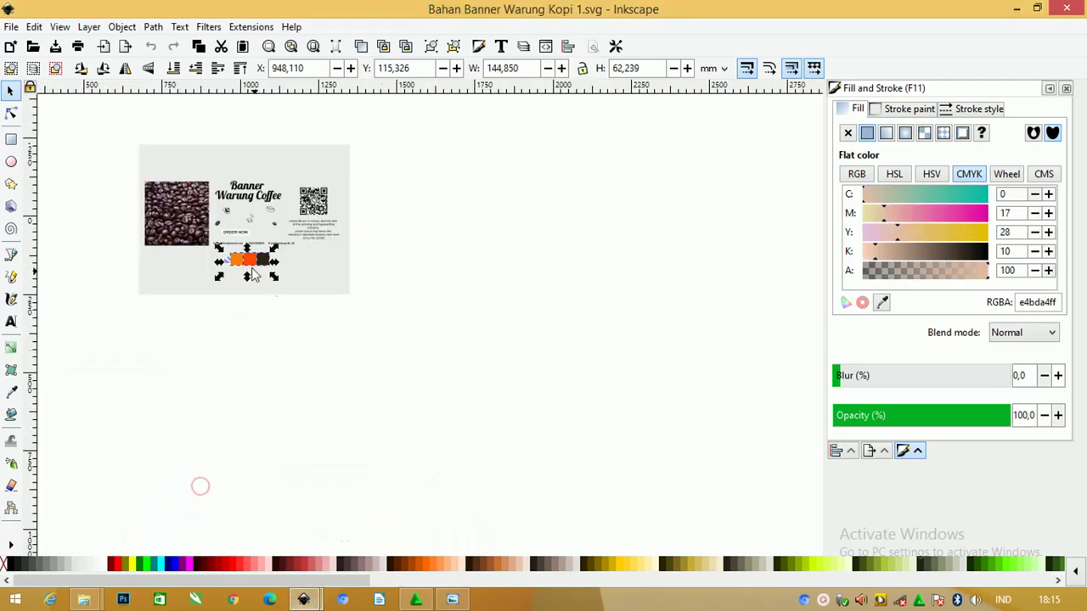
left_click(181, 202)
key("alt+Tab")
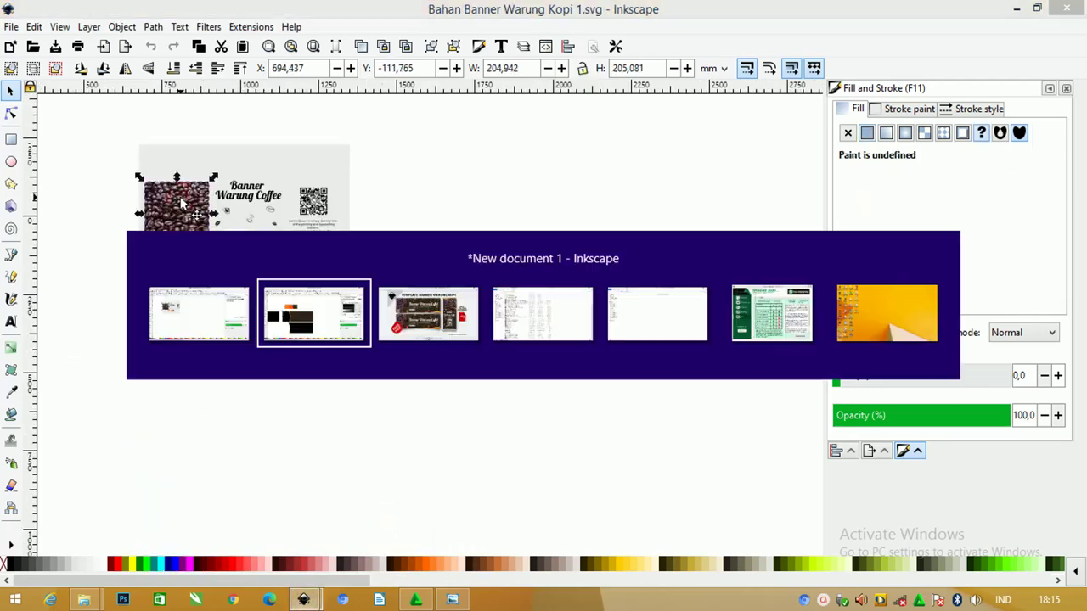
key("ctrl+alt+v")
scroll(422, 268, "down", 2)
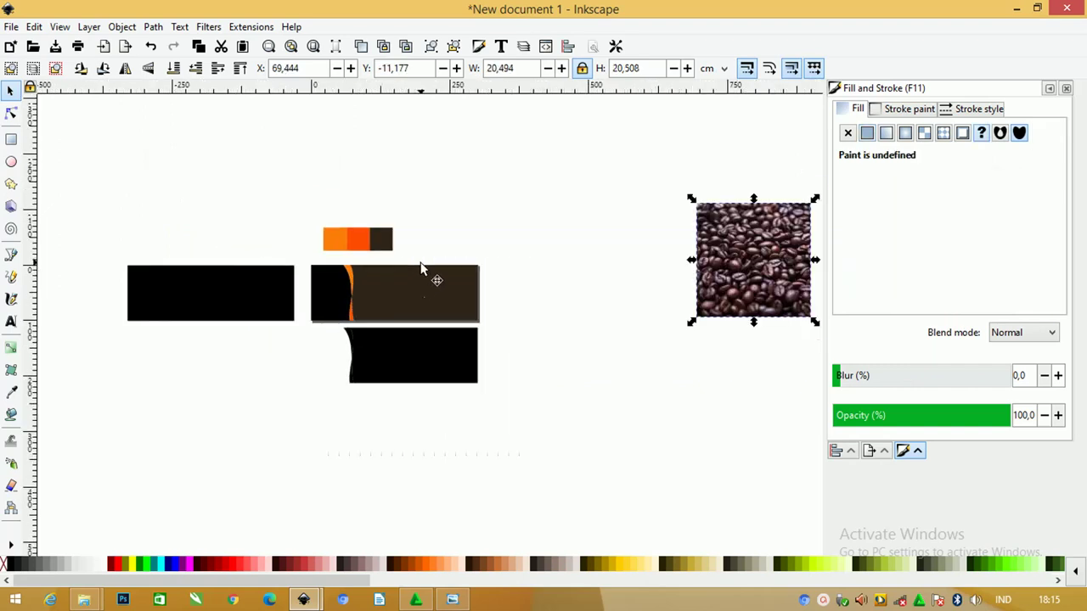
left_click_drag(745, 259, 226, 223)
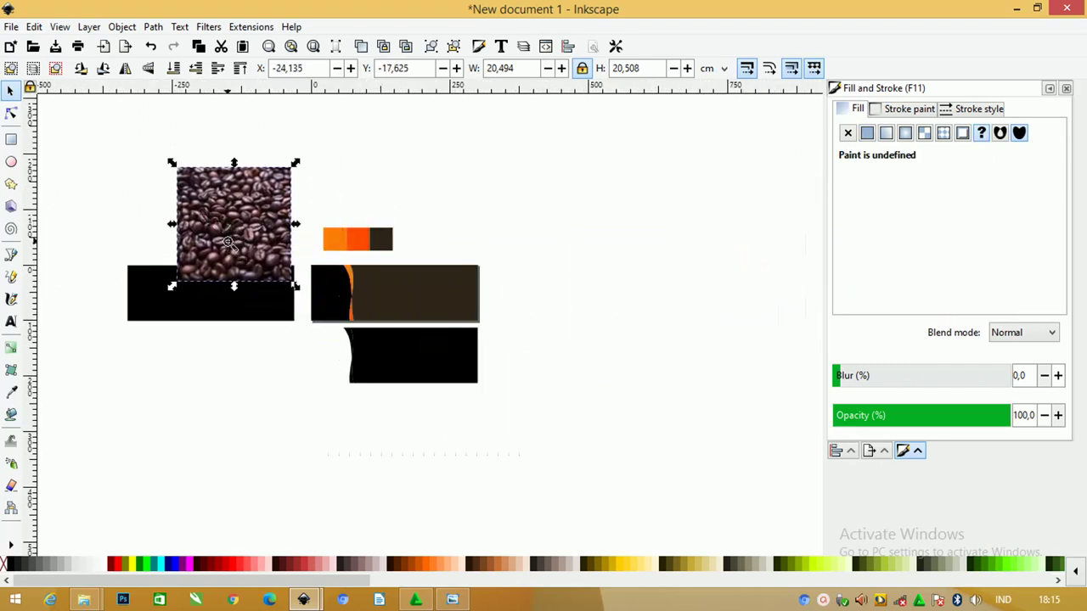
key("z")
left_click_drag(159, 162, 594, 383)
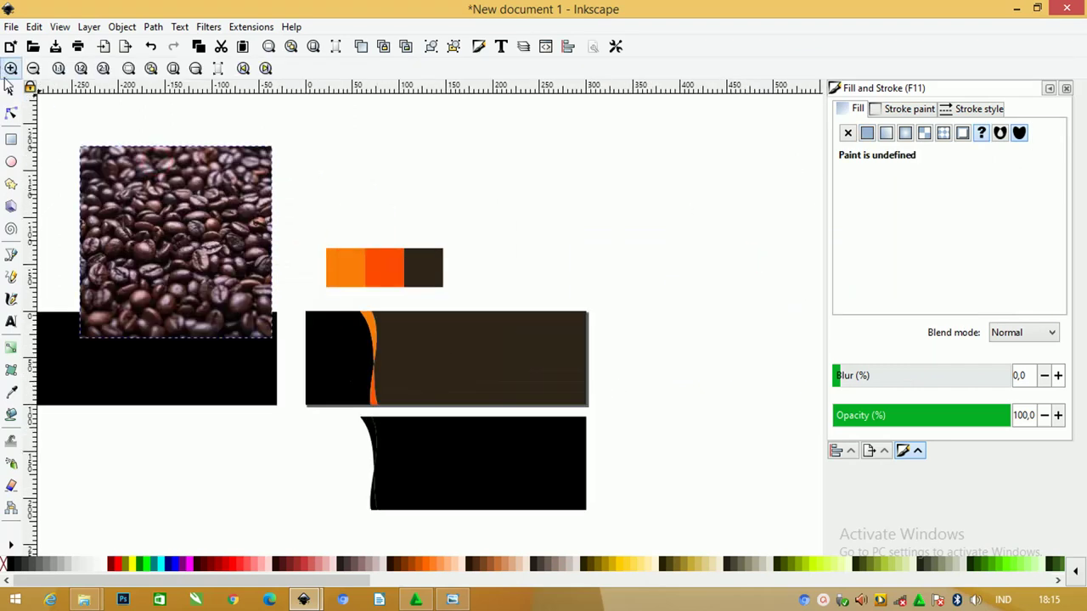
left_click(11, 91)
left_click_drag(153, 230, 187, 327)
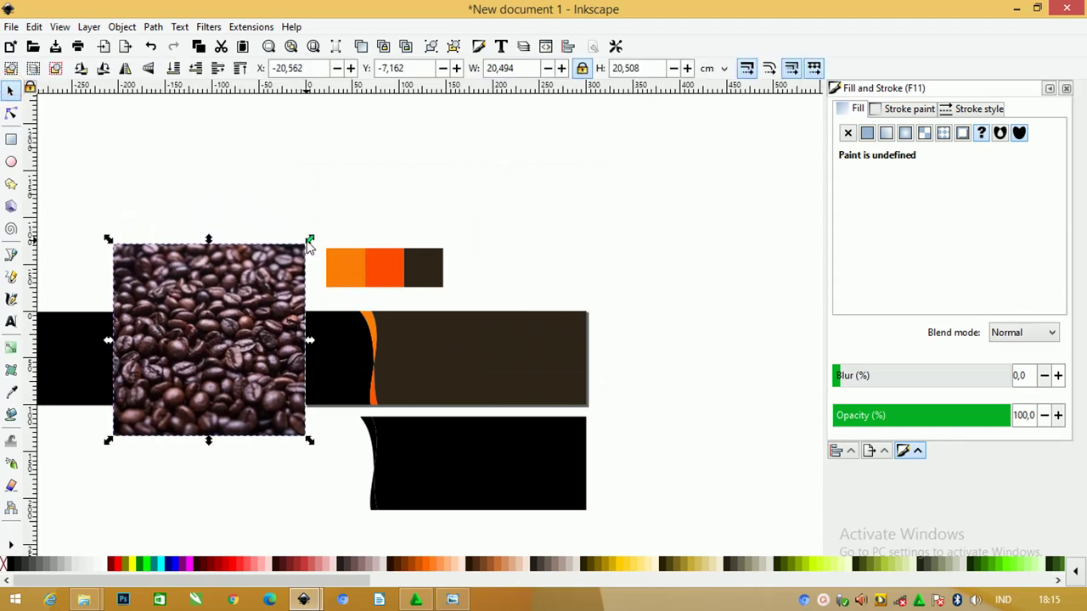
- Shrink the photo to about 10.9 cm wide and give it the curved shape's 10 cm height
mouse_move(306, 240)
left_mouse_down()
mouse_move(240, 285)
mouse_move(219, 324)
left_mouse_up()
mouse_move(172, 382)
left_mouse_down()
mouse_move(353, 361)
mouse_move(255, 312)
left_mouse_up()
scroll(297, 321, "up", 2, "ctrl")
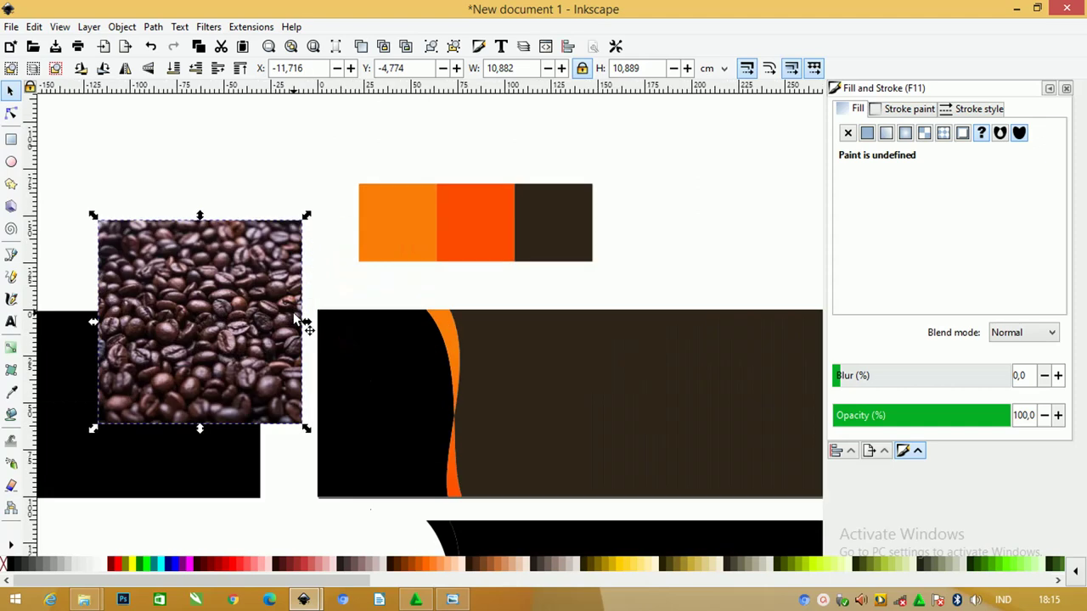
left_click(343, 341)
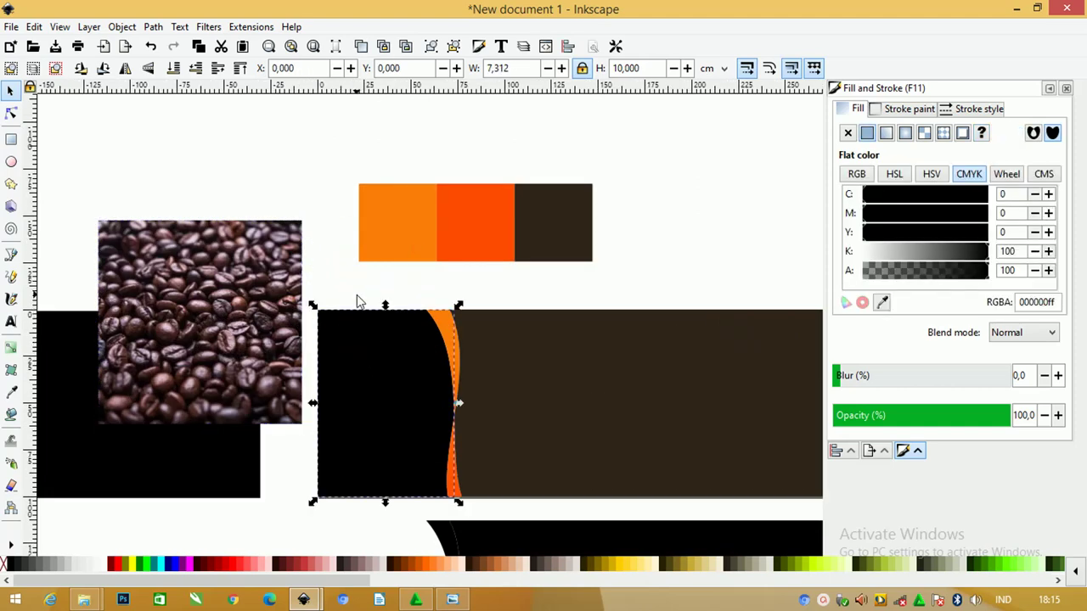
left_click(34, 26)
left_click(51, 121)
left_click(220, 284)
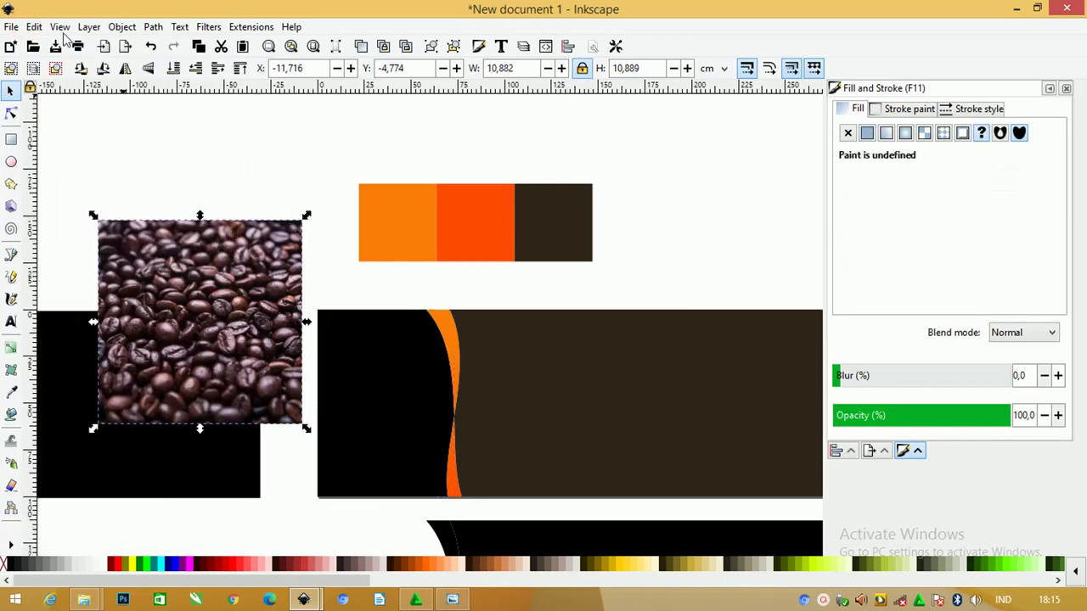
left_click(34, 26)
mouse_move(62, 196)
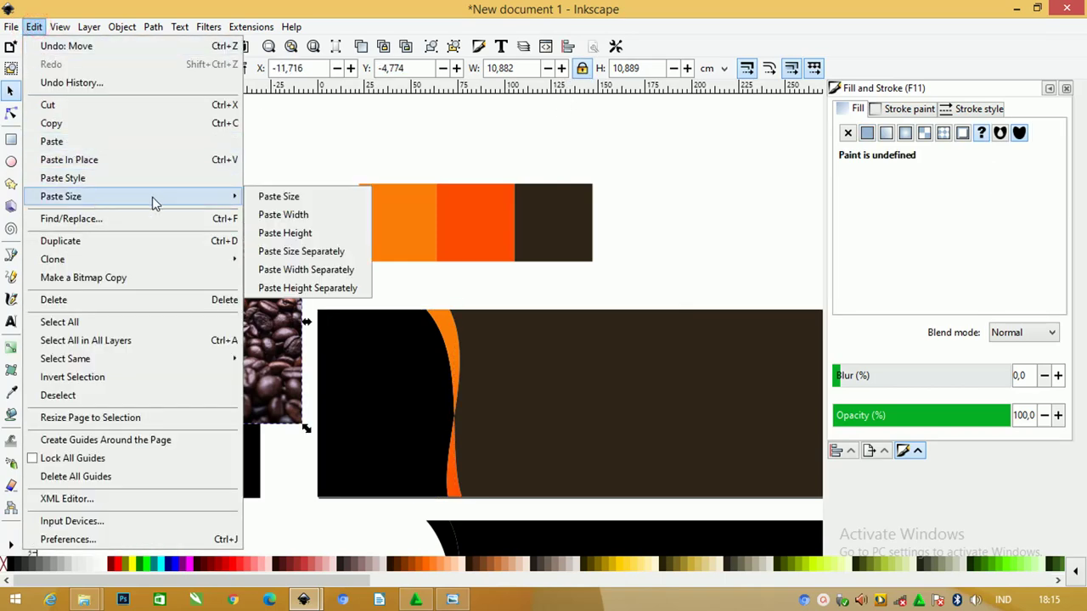
left_click(285, 234)
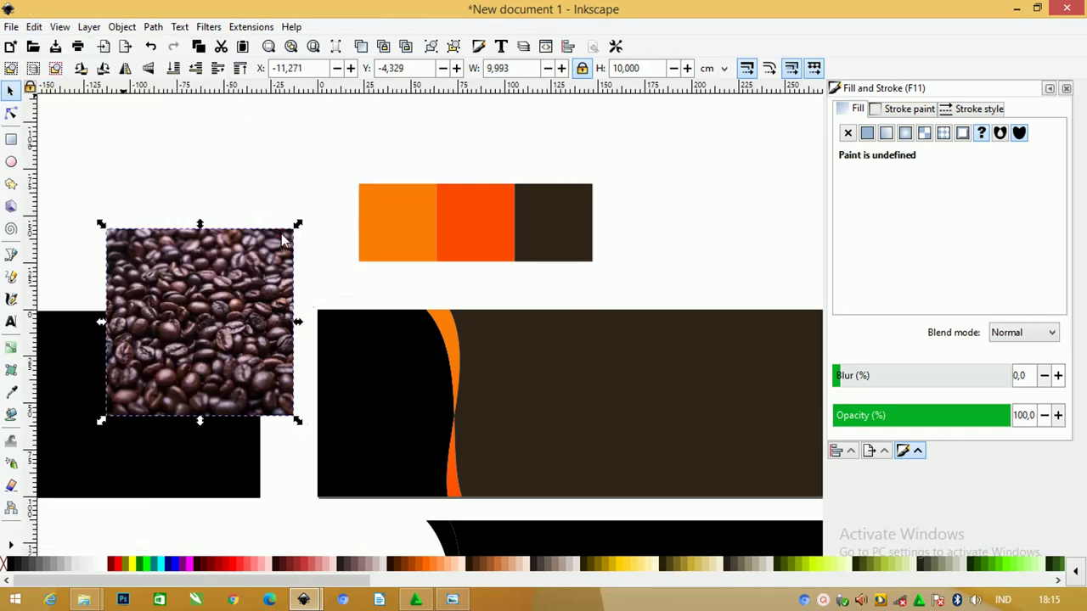
left_click(333, 329, "shift")
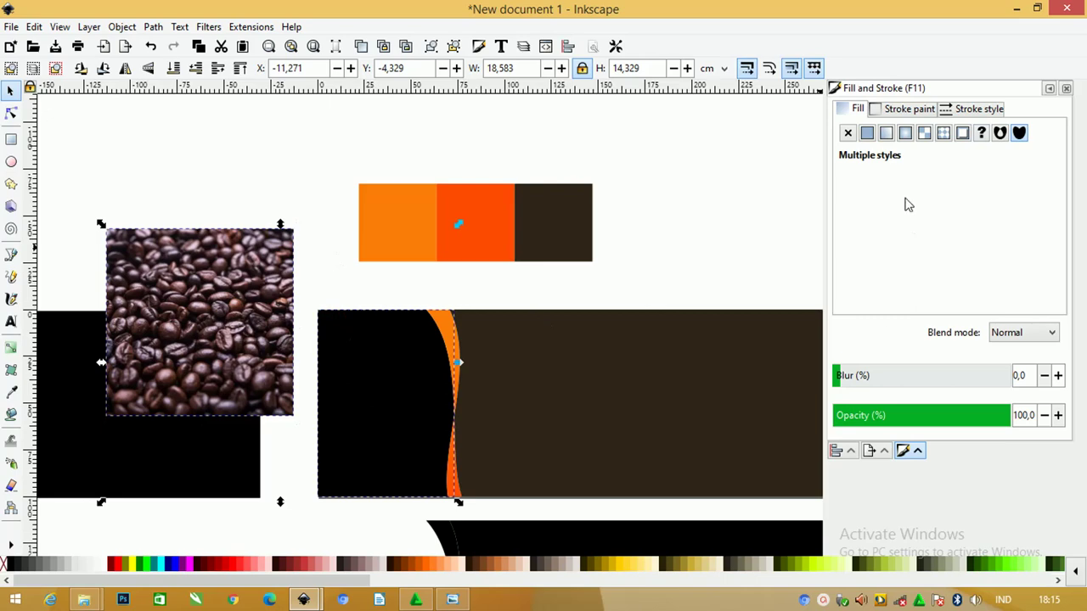
- Align the photo's top, height and left edge to the dark panel
left_click(850, 451)
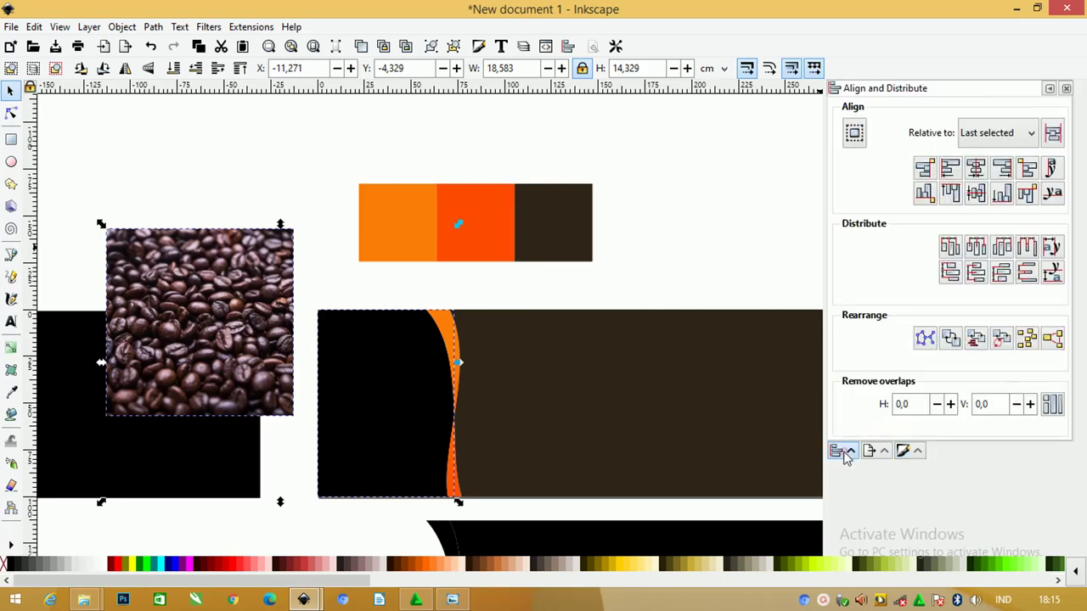
left_click(976, 195)
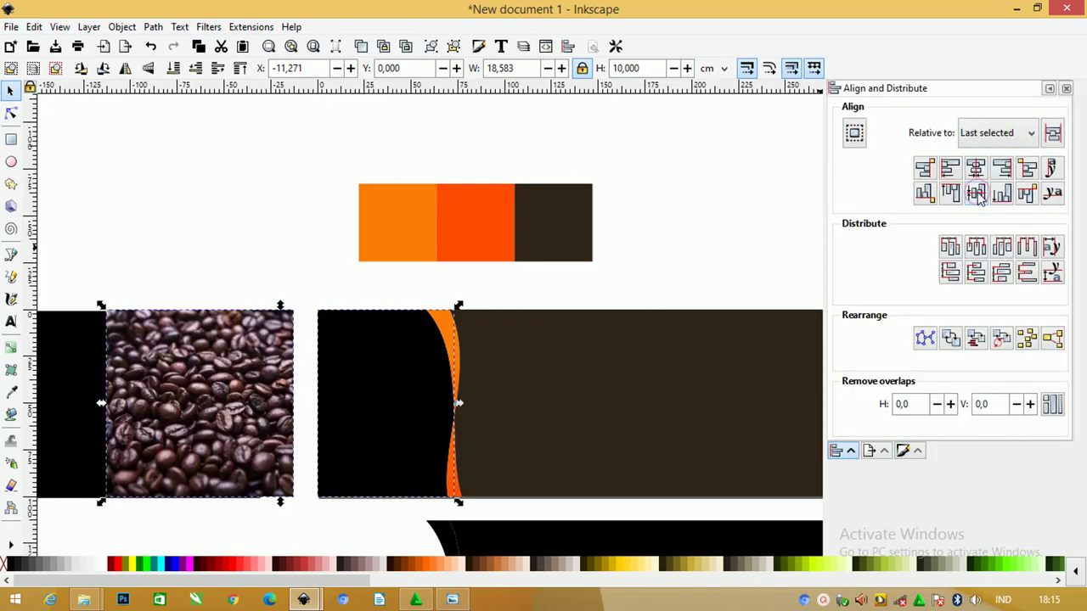
left_click(942, 166)
left_click(686, 130)
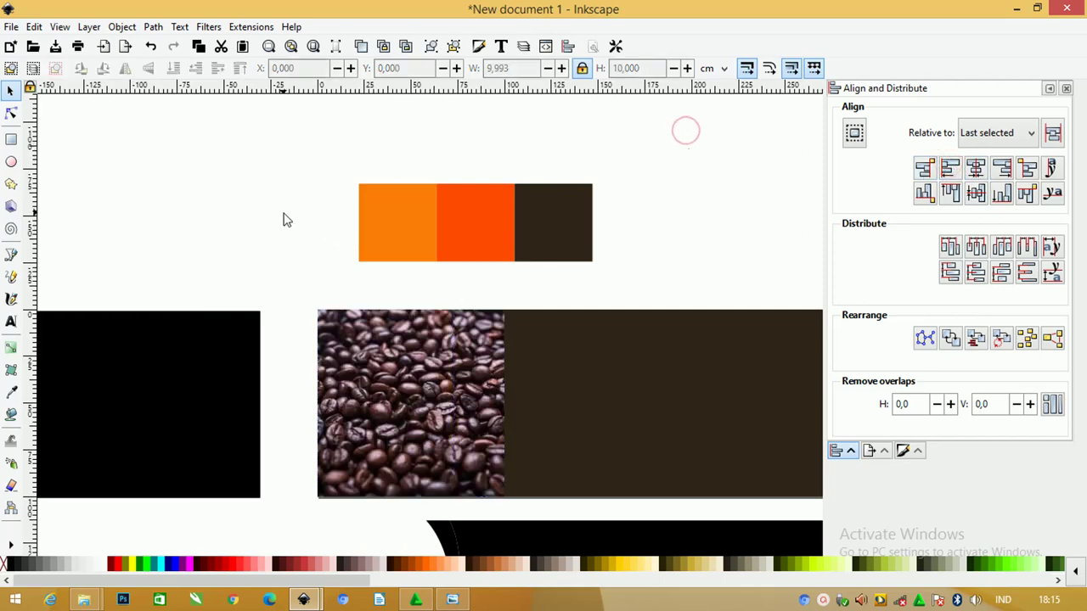
scroll(287, 220, "down", 1, "ctrl")
- Lower the photo one step behind the orange curve and dark brown panel
left_click(359, 316)
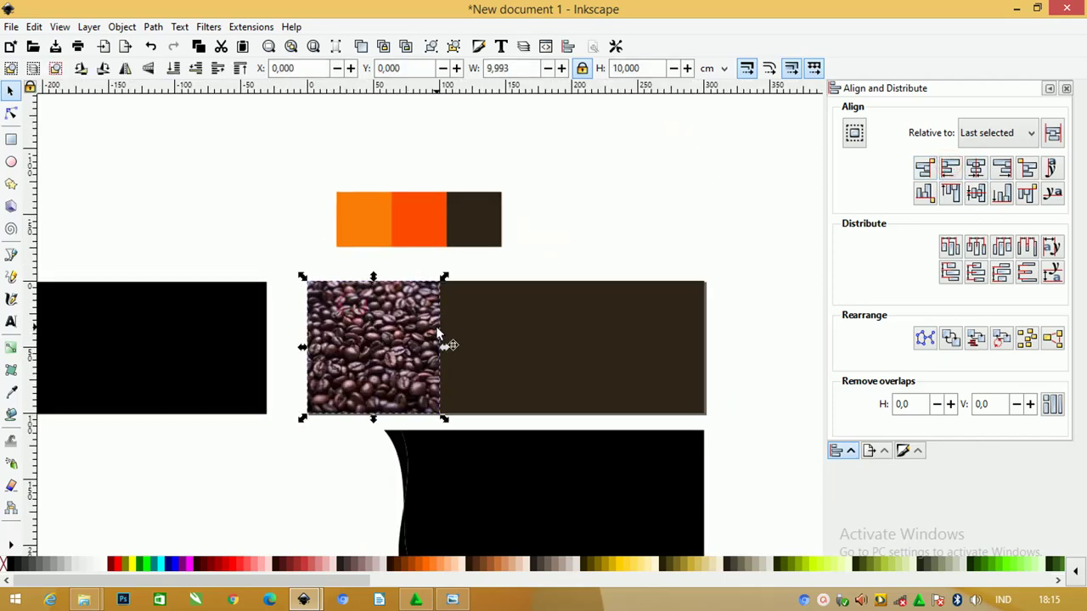
left_click(196, 69)
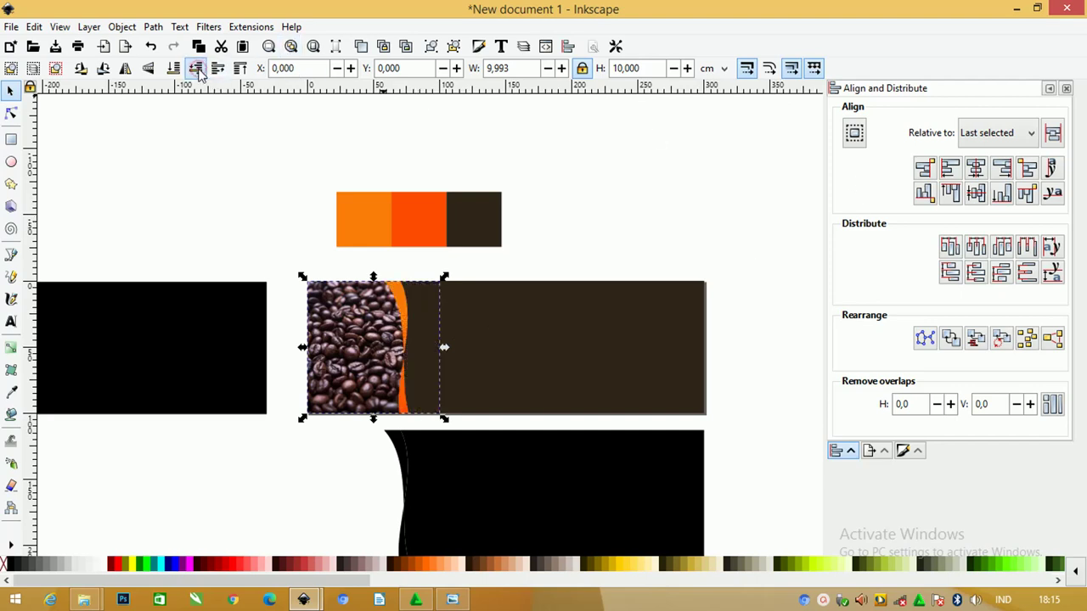
left_click(590, 212)
scroll(445, 255, "up", 1)
scroll(393, 243, "down", 1)
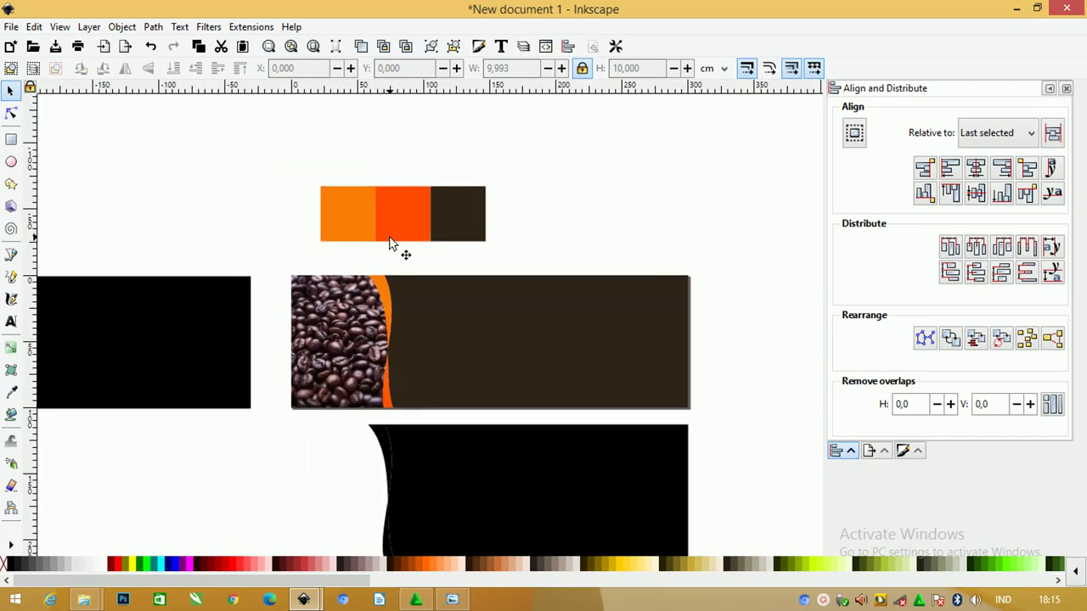
scroll(382, 322, "up", 2)
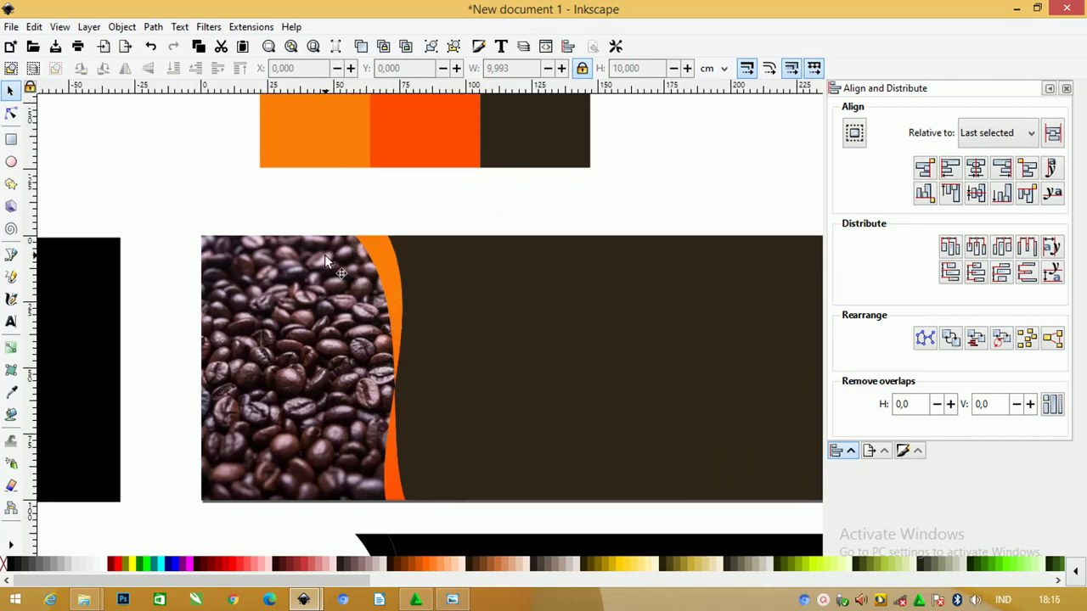
scroll(324, 255, "down", 1)
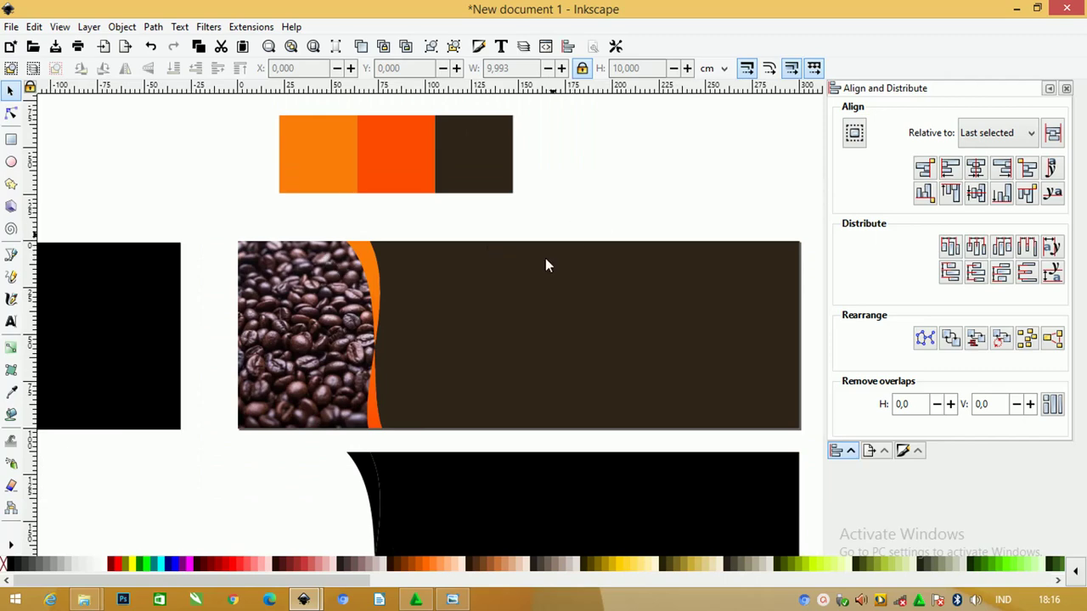
left_click(477, 293)
scroll(378, 309, "down", 1)
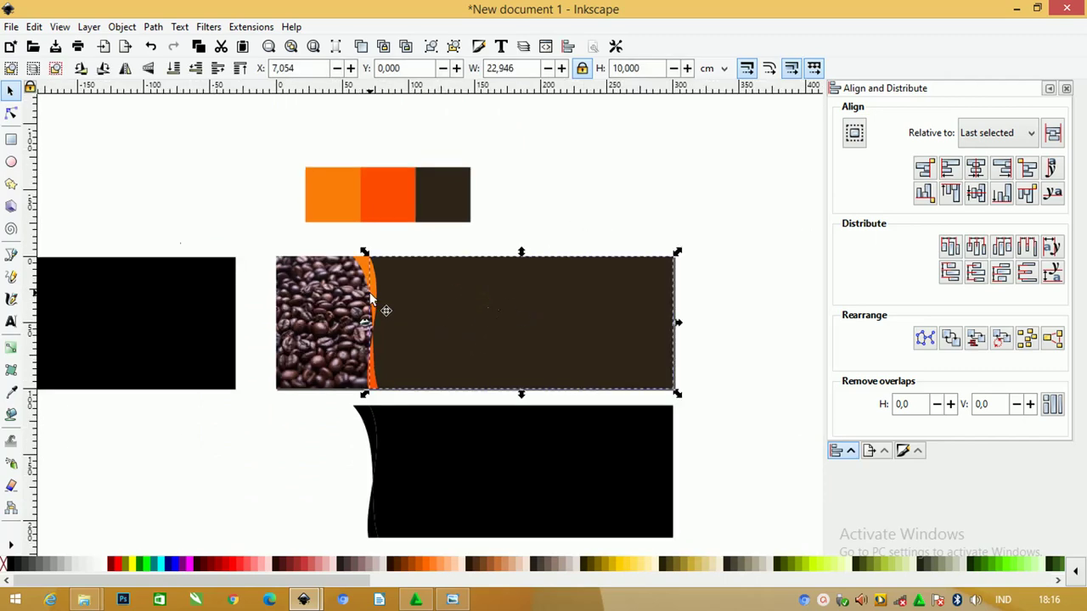
scroll(365, 437, "down", 1)
- Union the lower black shapes and pull the right-edge nodes left, narrowing it to about 7 cm
left_click_drag(735, 520, 319, 376)
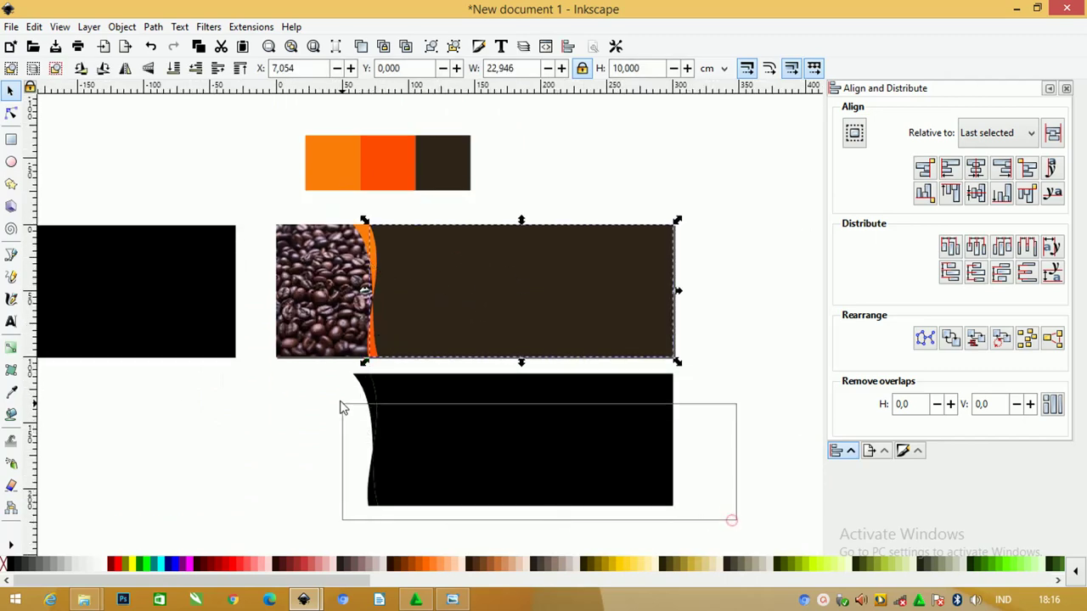
left_click(153, 26)
left_click(170, 105)
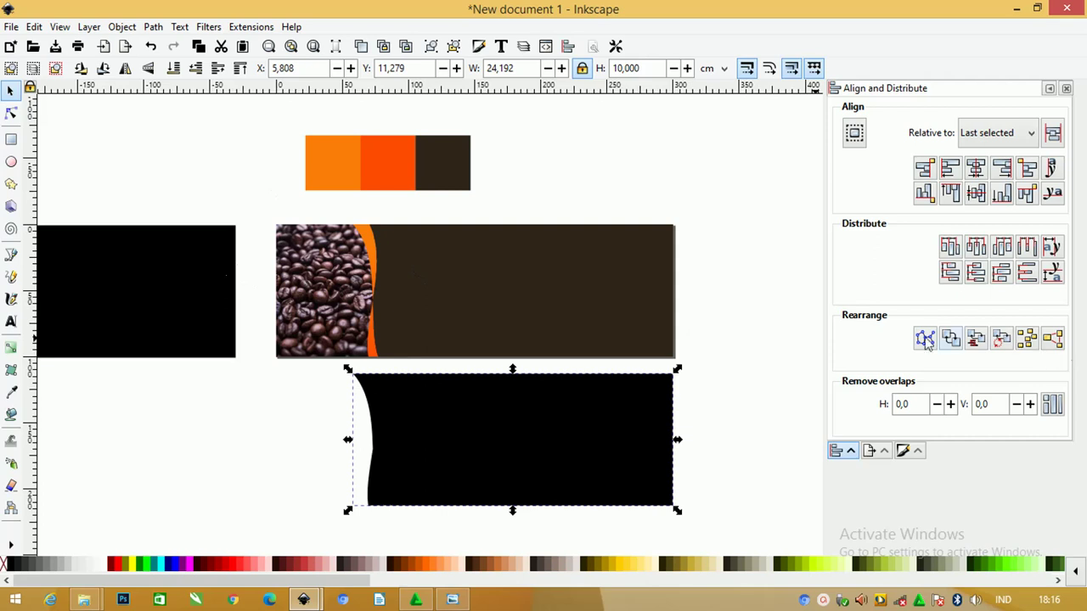
left_click(11, 113)
scroll(108, 141, "down", 2)
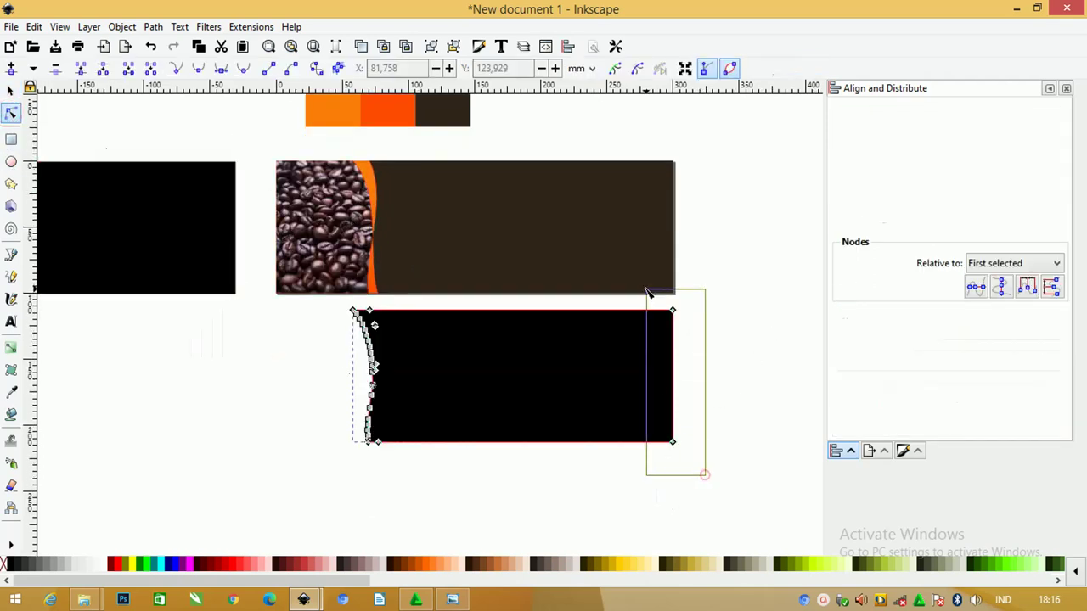
mouse_move(704, 475)
left_mouse_down()
mouse_move(645, 292)
mouse_move(452, 307)
left_mouse_up()
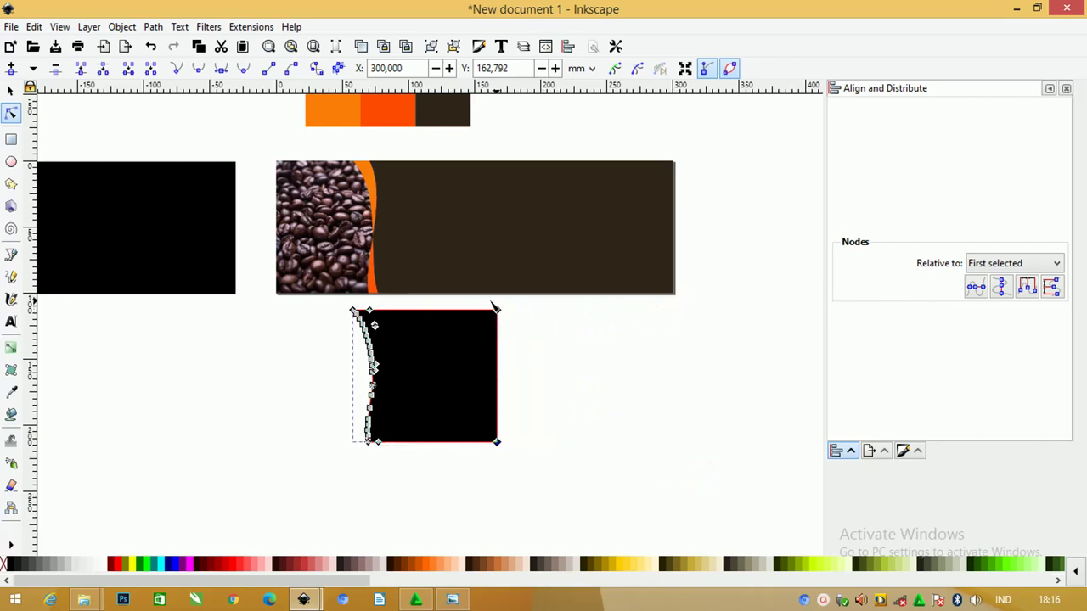
left_click(11, 89)
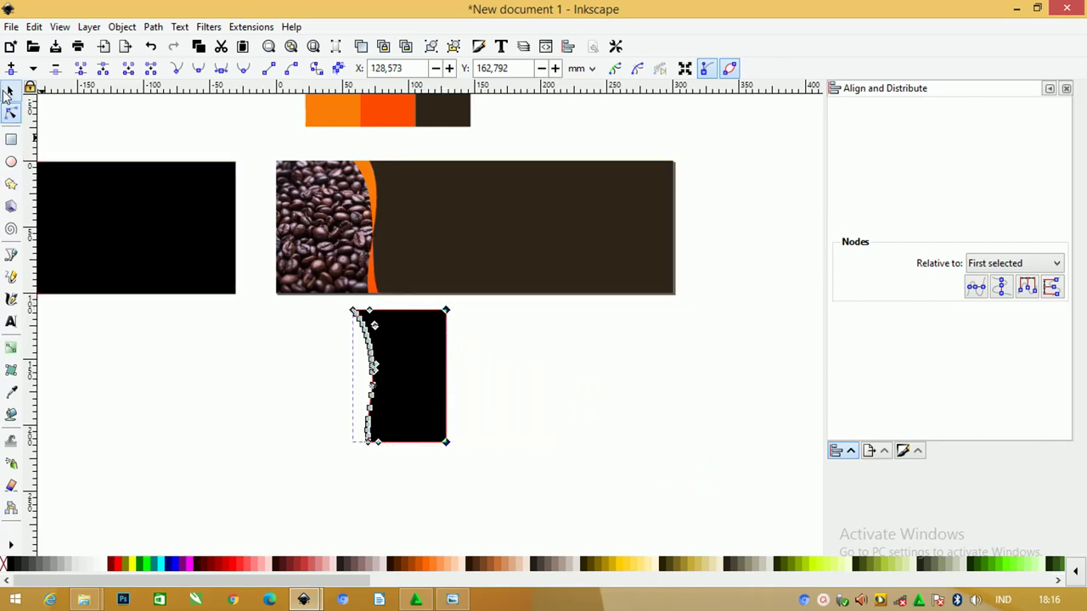
scroll(506, 341, "up", 1, "ctrl")
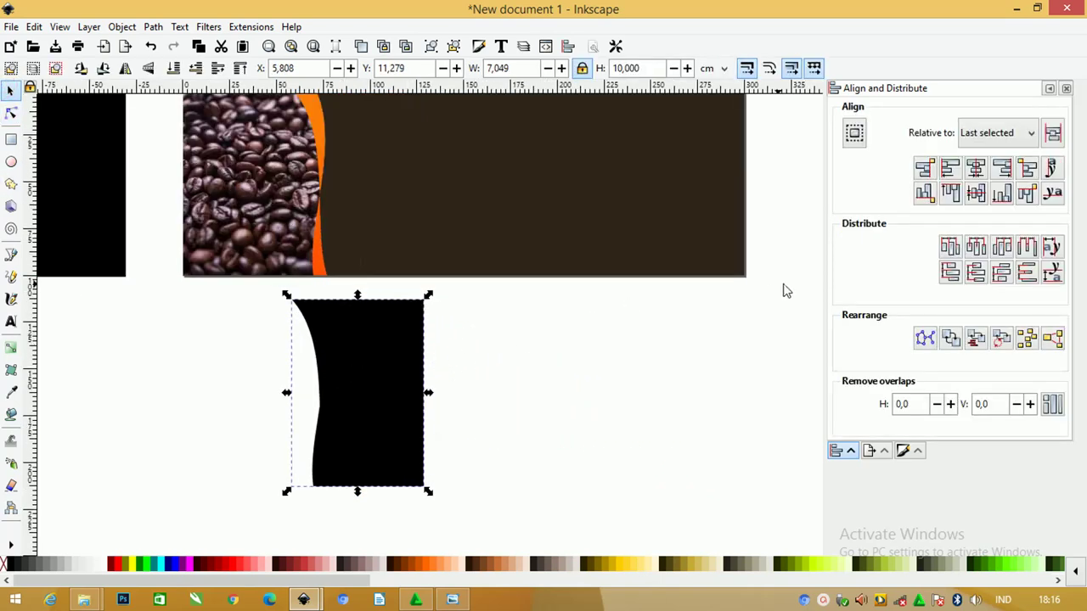
left_click(907, 453)
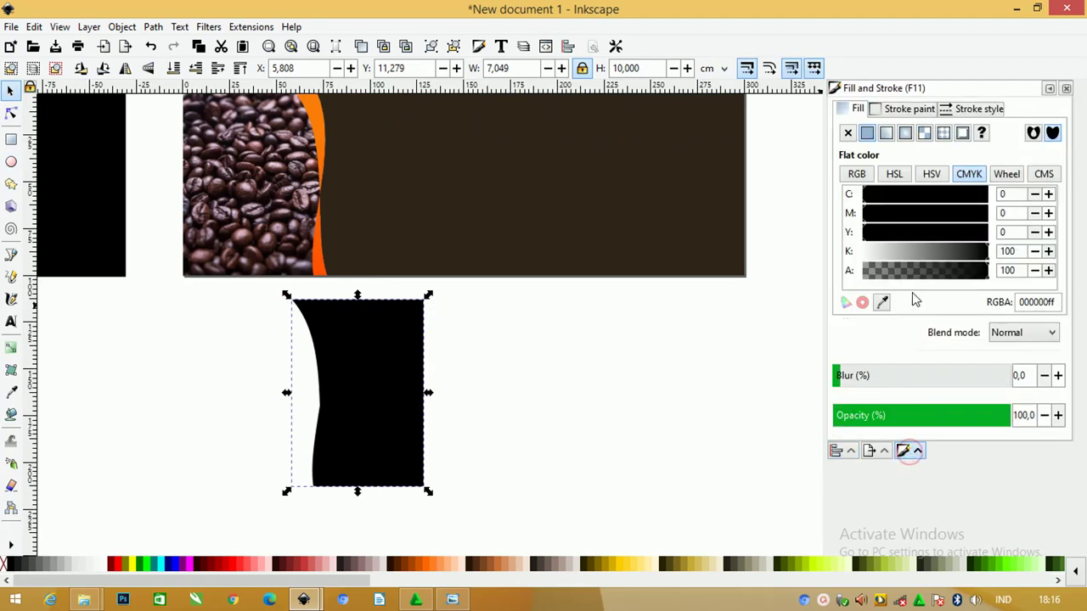
- Give the black strip blur 32 and 83.1% opacity, placing it two steps down behind the orange curve
left_click_drag(839, 378, 890, 375)
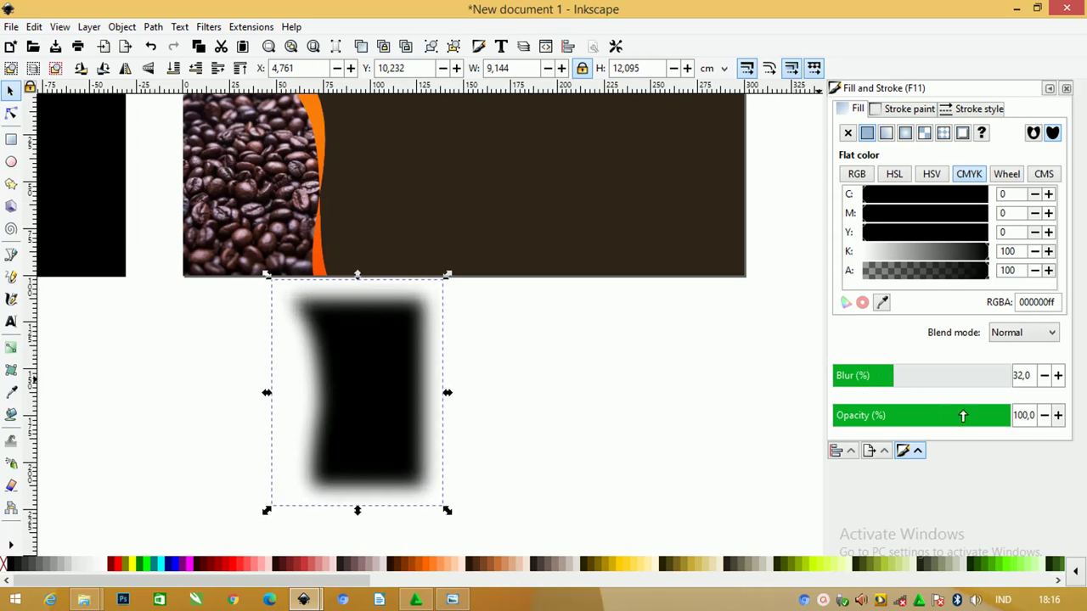
left_click_drag(1009, 422, 941, 415)
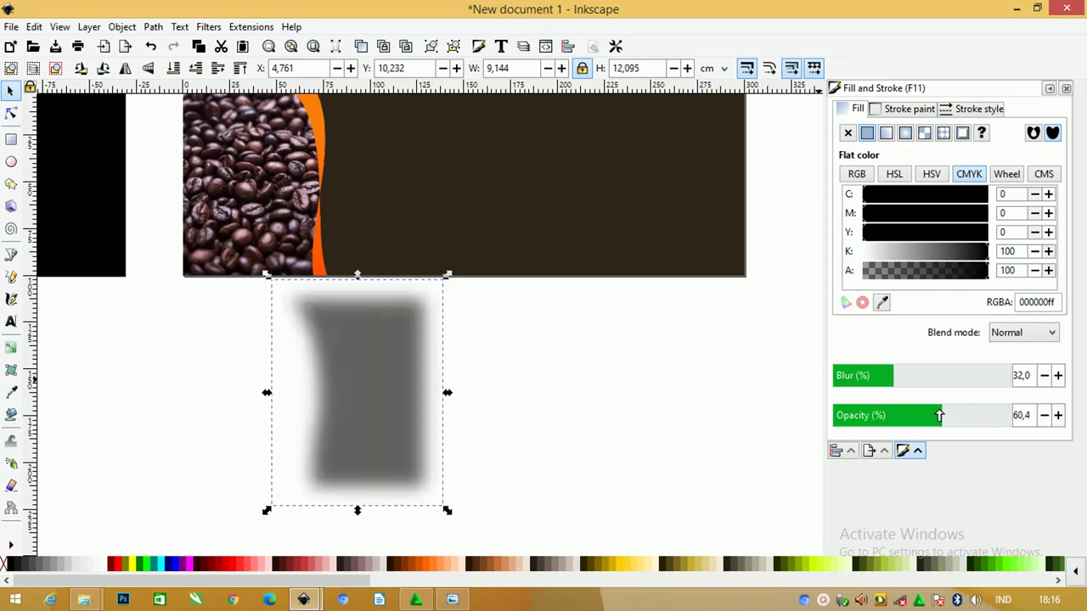
scroll(357, 299, "up", 2)
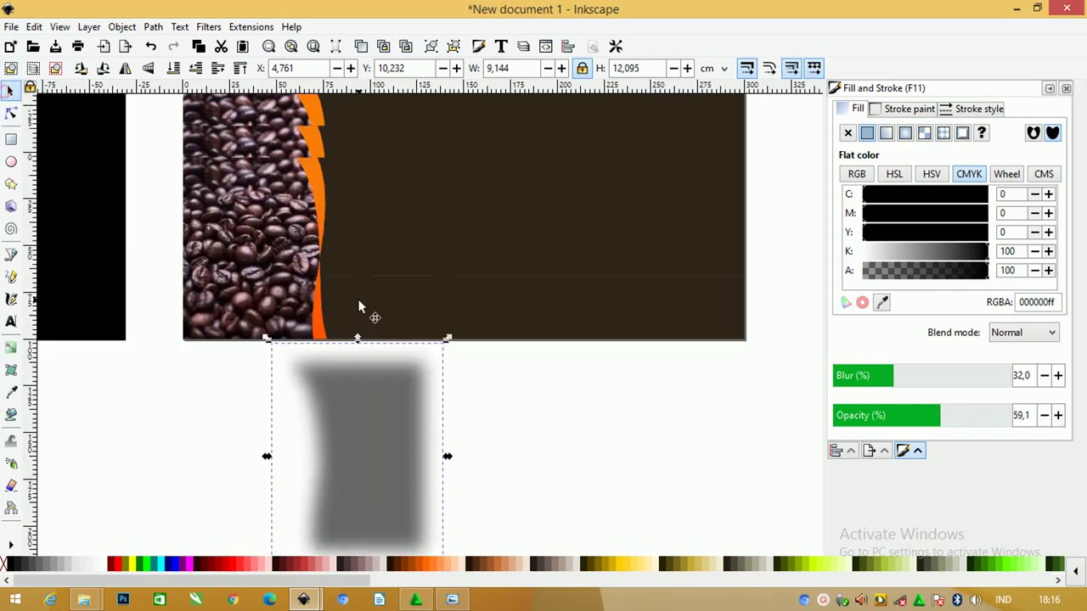
scroll(371, 461, "up", 2)
mouse_move(370, 455)
left_mouse_down()
mouse_move(356, 252)
mouse_move(338, 248)
left_mouse_up()
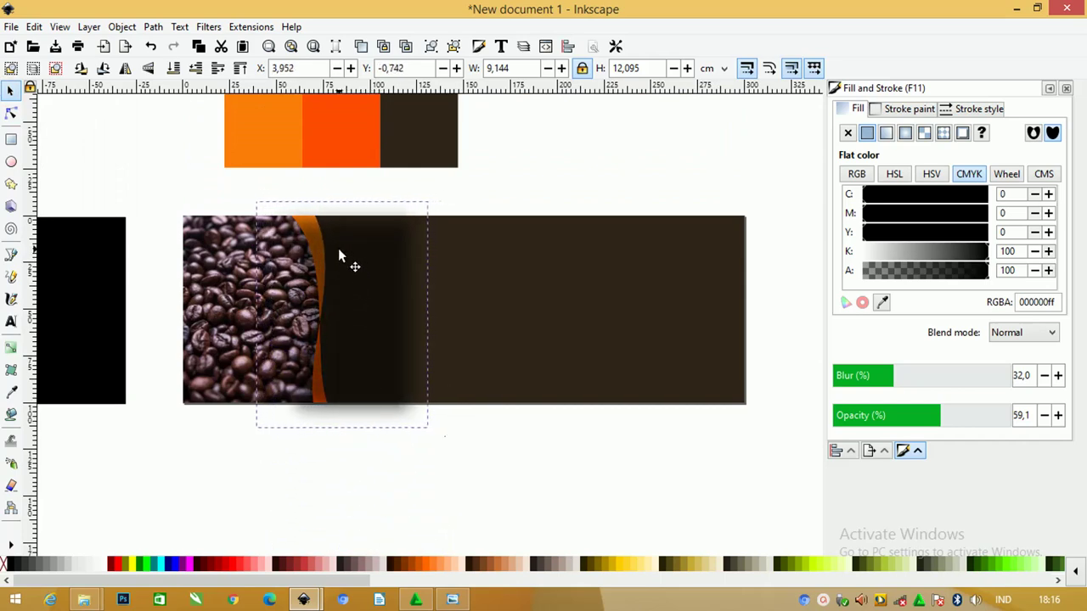
left_click(196, 68)
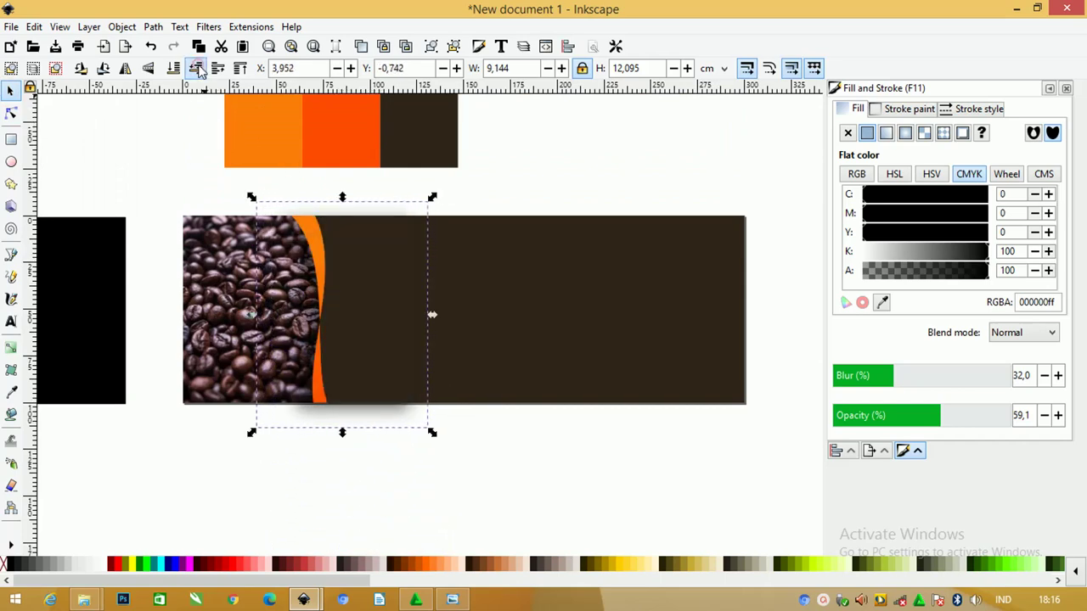
left_click(215, 68)
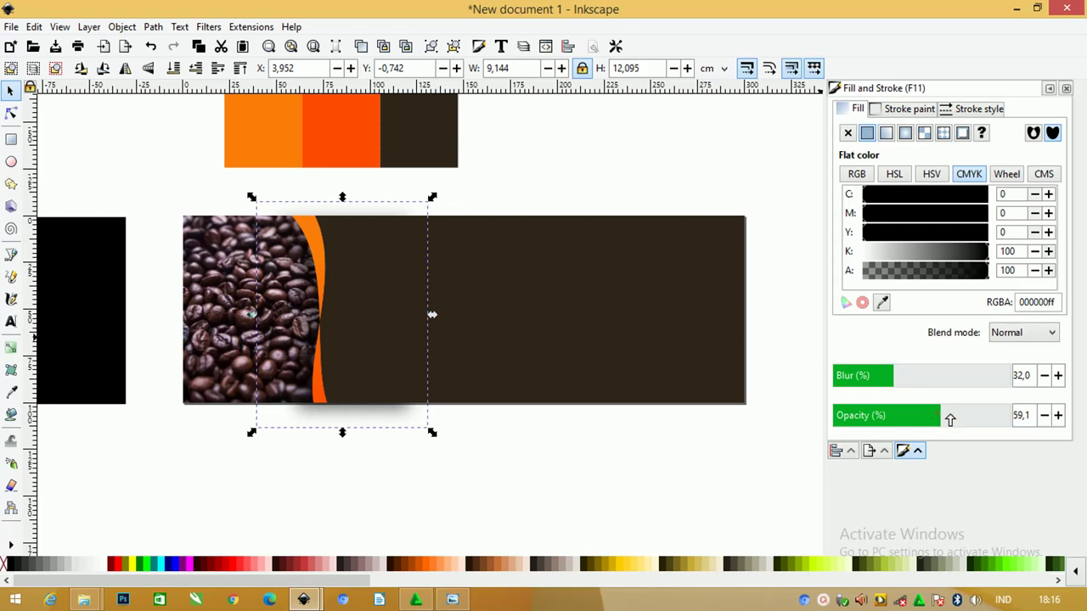
left_click_drag(951, 418, 972, 418)
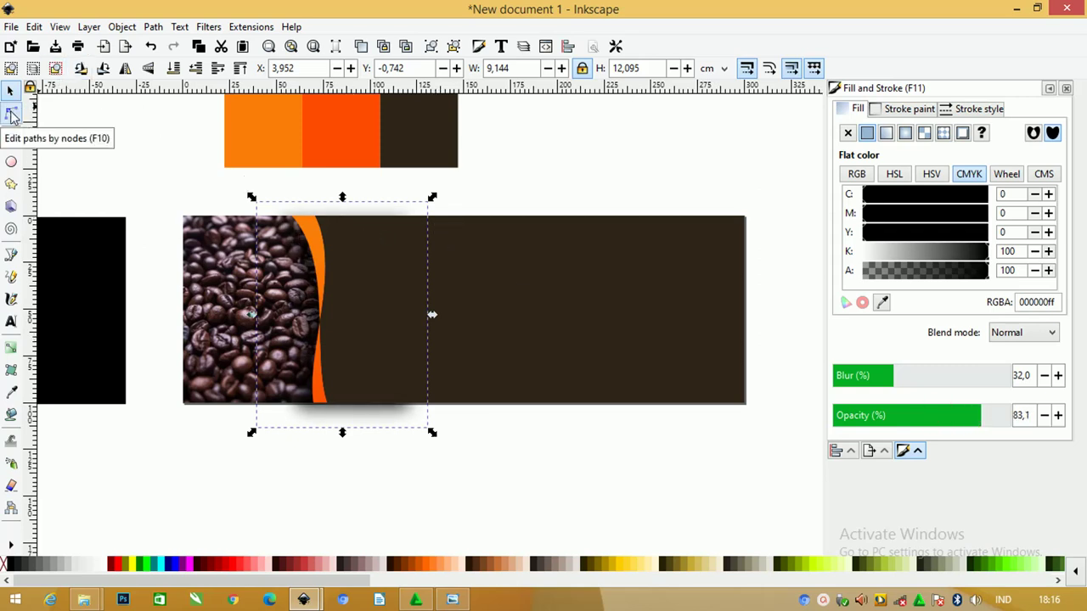
- Move the shadow's top-left and bottom-right nodes inward so it stays within the banner
left_click(11, 114)
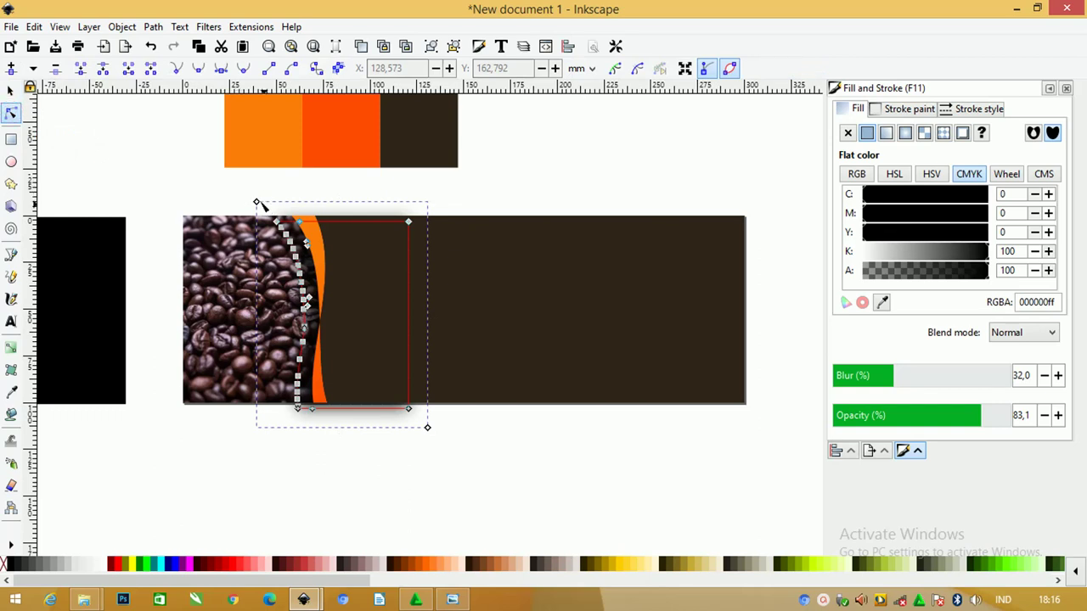
left_click(255, 194)
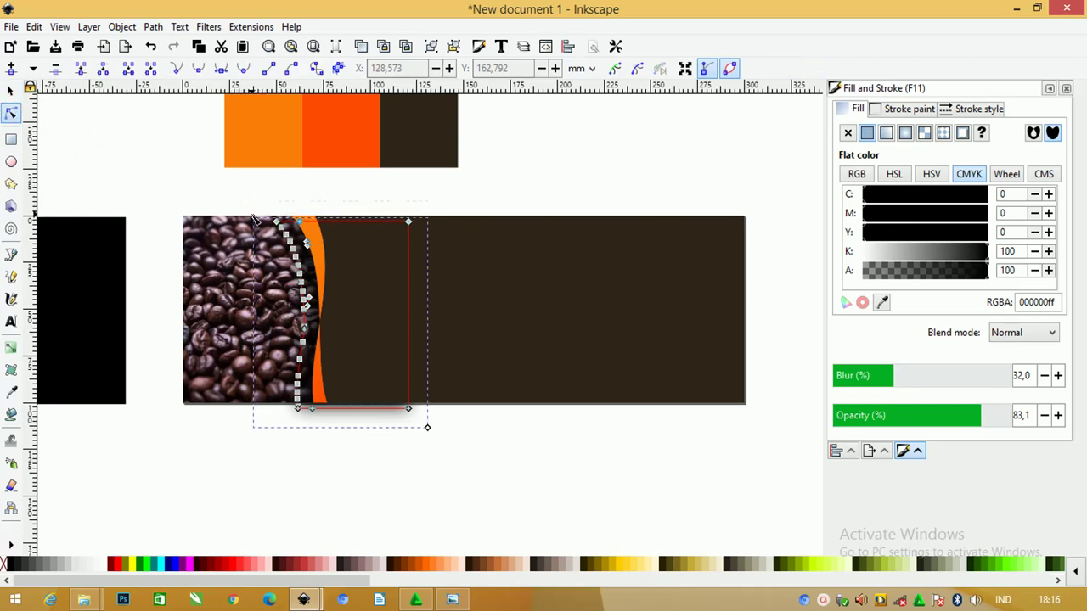
left_click_drag(254, 218, 259, 218)
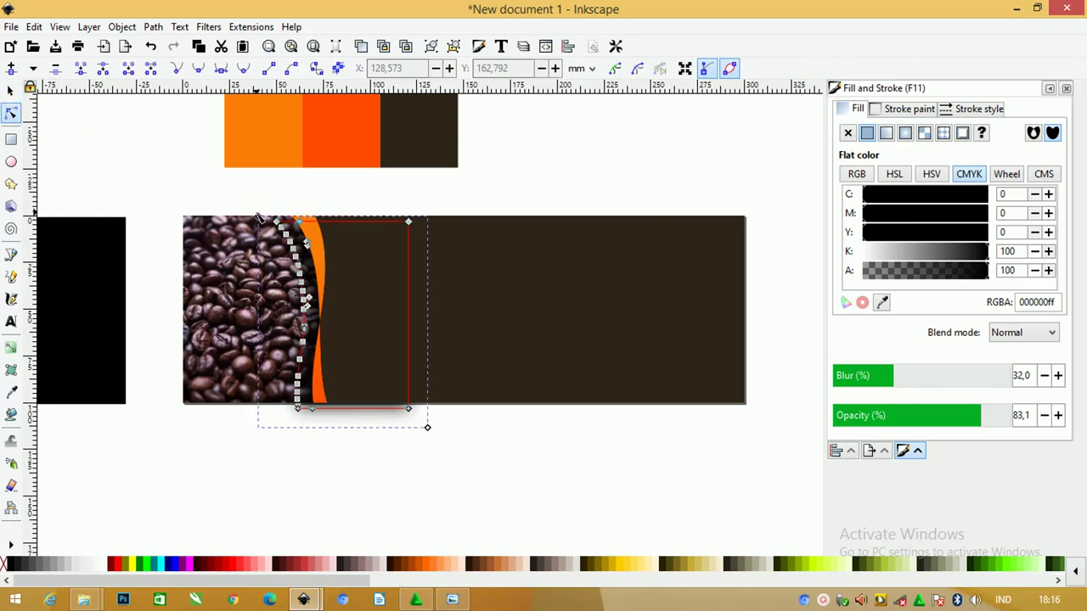
left_click_drag(428, 428, 427, 404)
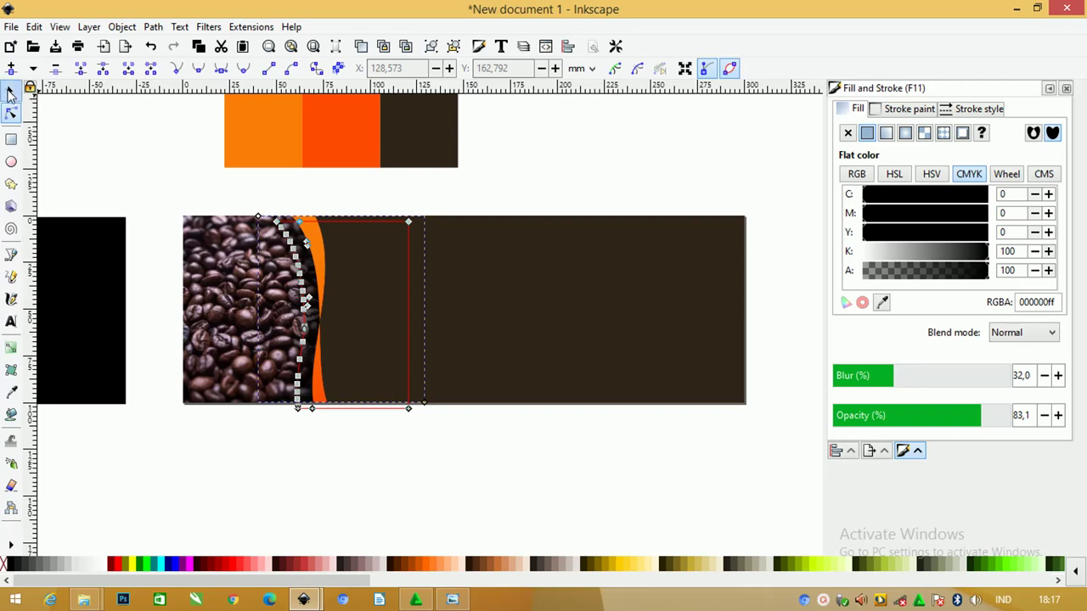
left_click(10, 90)
left_click(82, 128)
scroll(403, 223, "down", 1, "ctrl")
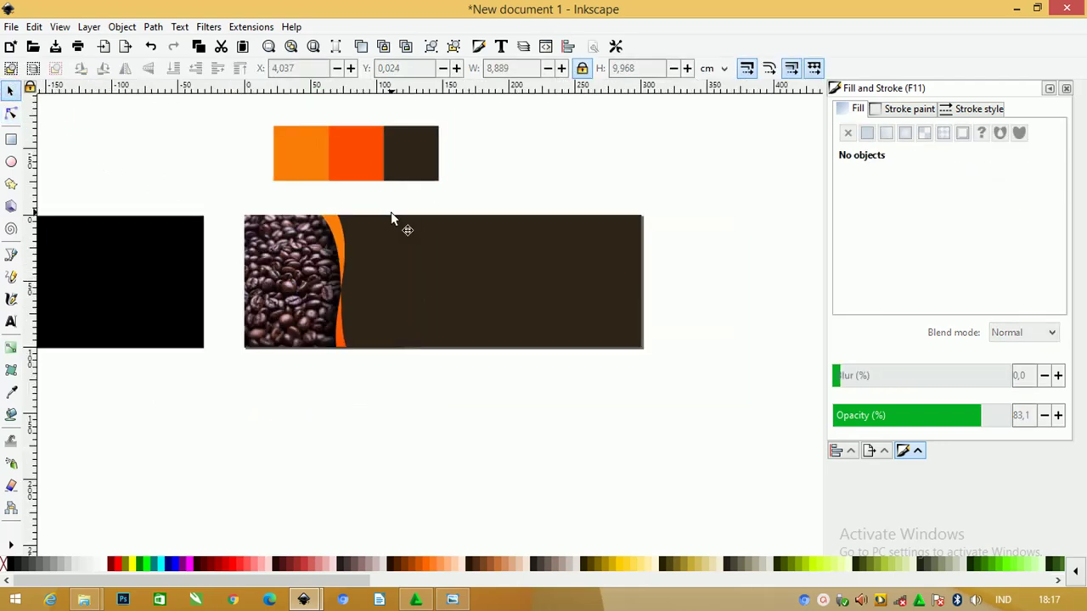
- Copy the reference file's title, QR code and coffee icons into New document 1, below the banner
left_click(304, 599)
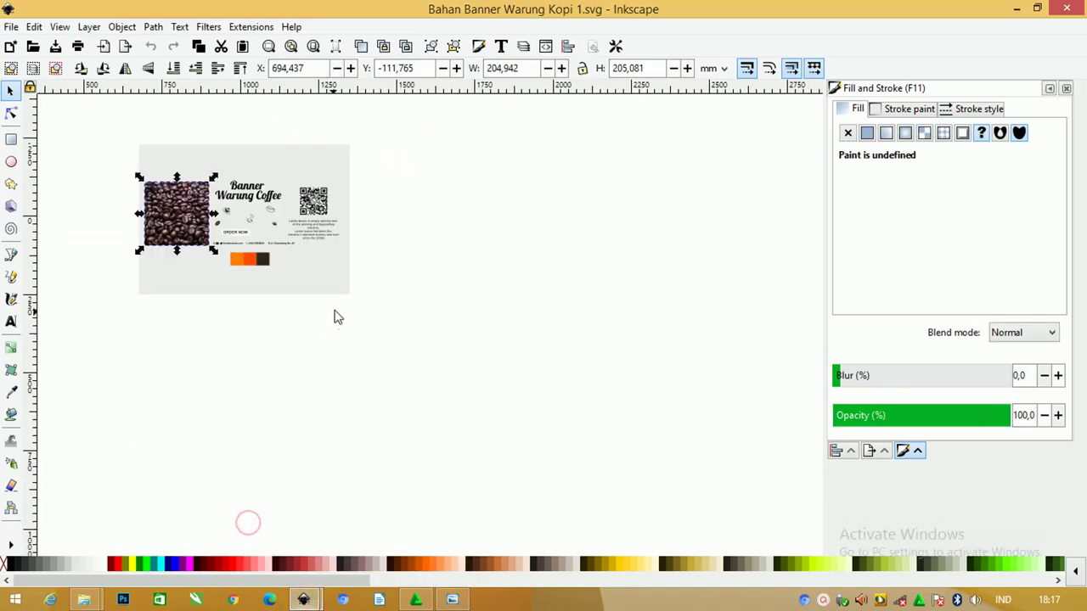
scroll(247, 227, "up", 1)
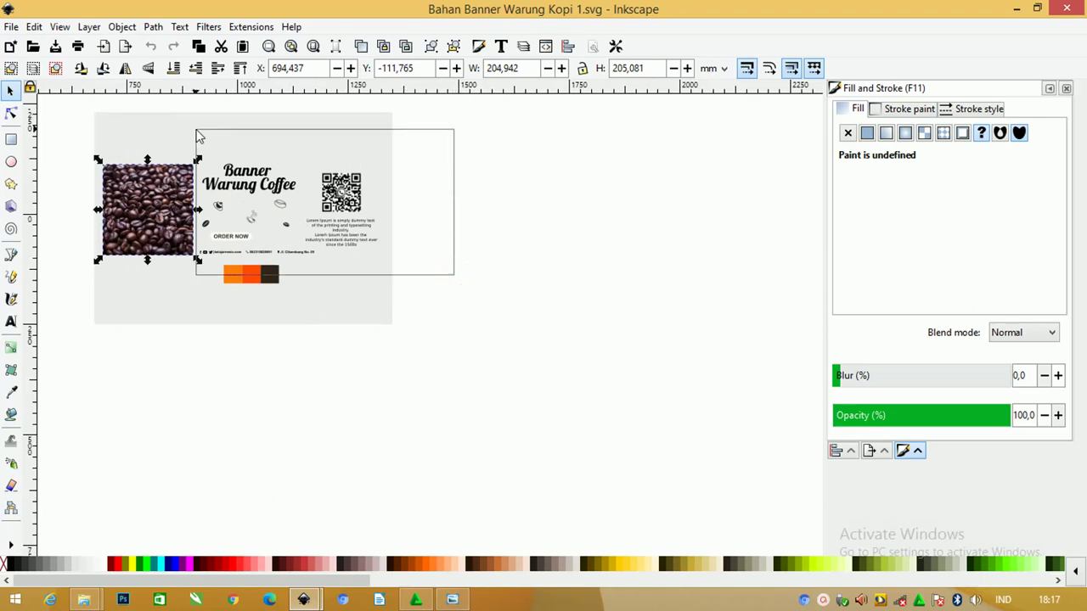
left_click_drag(454, 272, 198, 133)
key("alt+Tab")
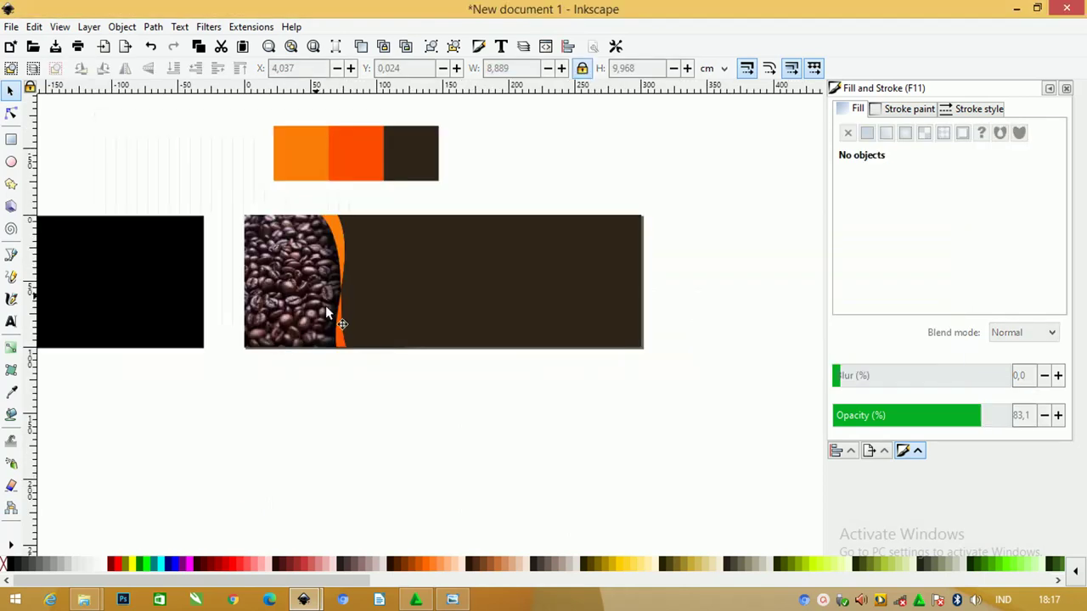
key("ctrl+alt+v")
scroll(298, 276, "down", 4)
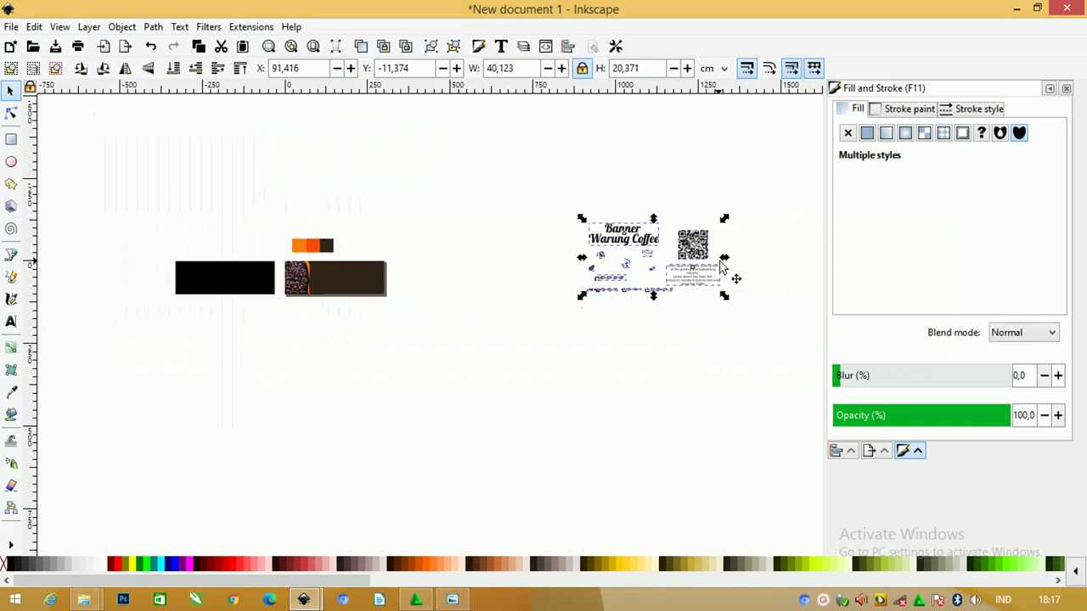
left_click_drag(655, 238, 325, 326)
key("z")
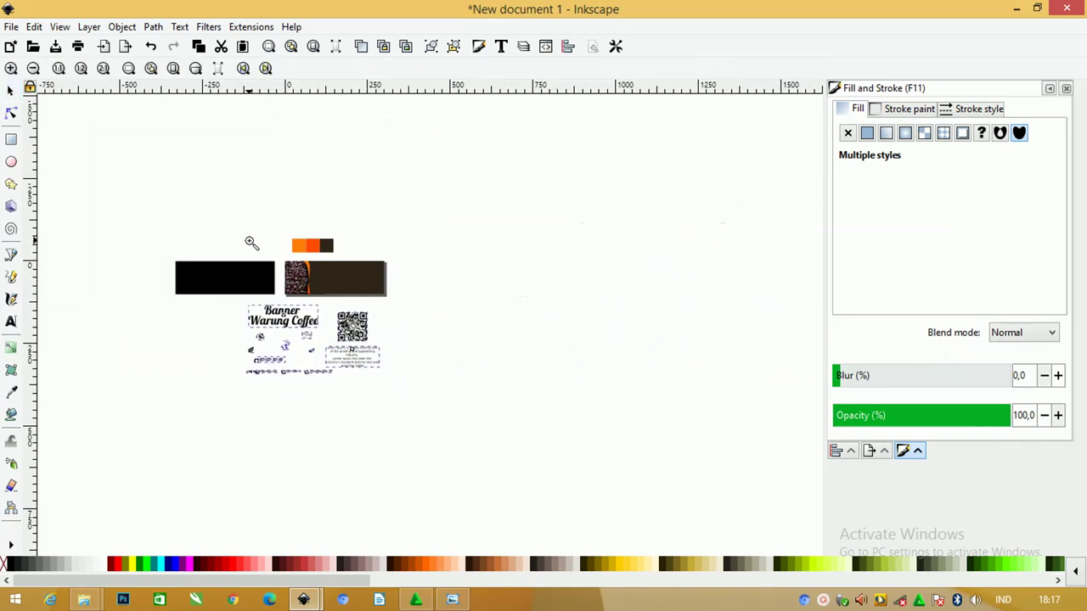
left_click_drag(248, 242, 426, 377)
- Type the title 'Banner Warung Coffee' on the dark brown banner panel
left_click_drag(227, 153, 713, 349)
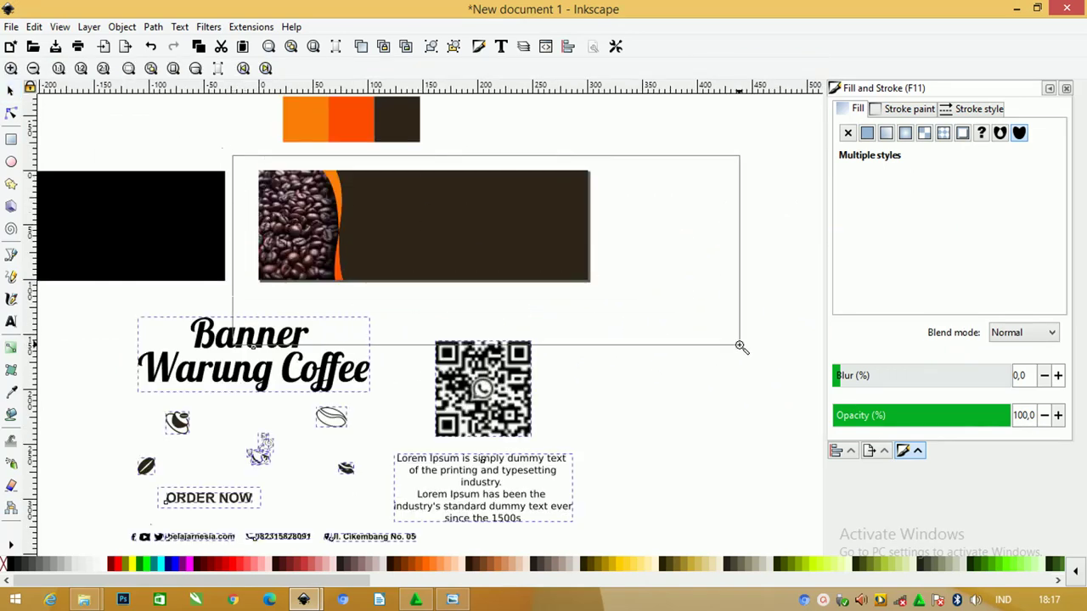
left_click(12, 321)
left_click(274, 253)
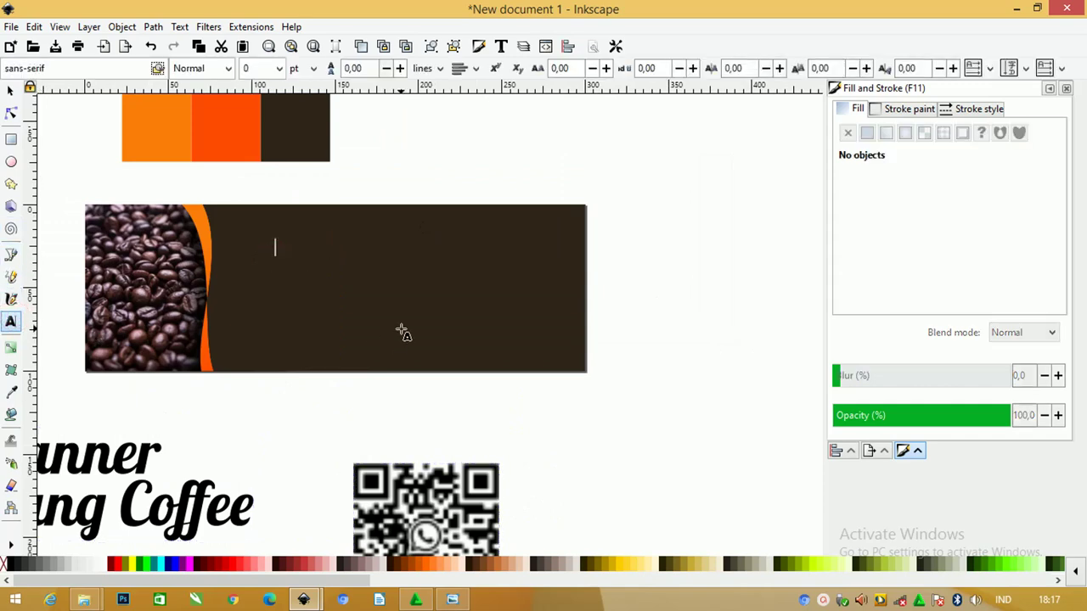
type("Banner")
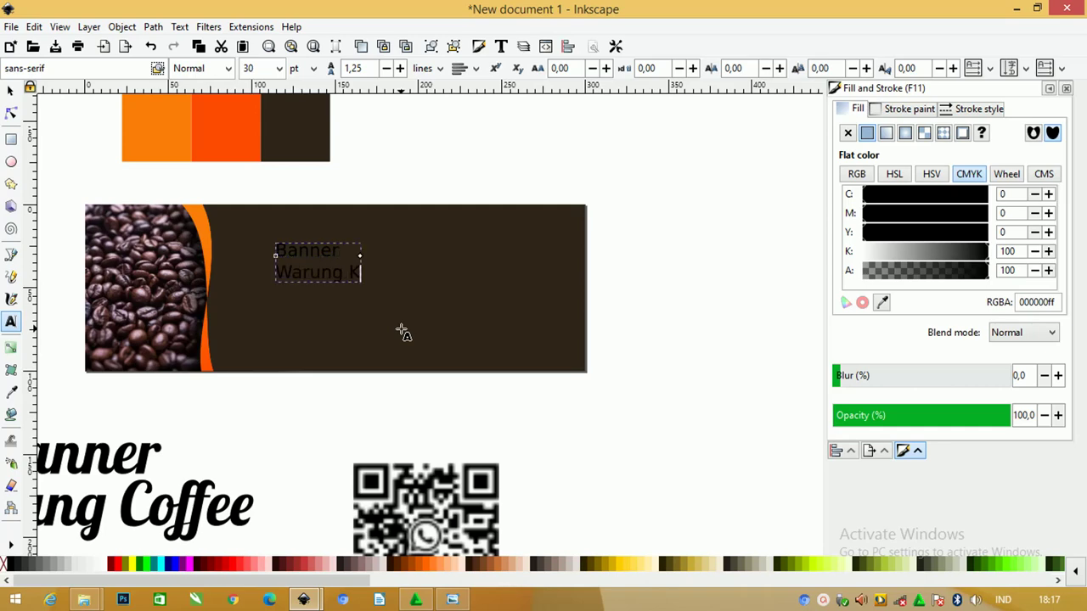
key("BackSpace")
type("off")
type("ee")
- Set the title in the Lobster font and scale it up to 12,779 × 5,082 cm
key("ctrl+a")
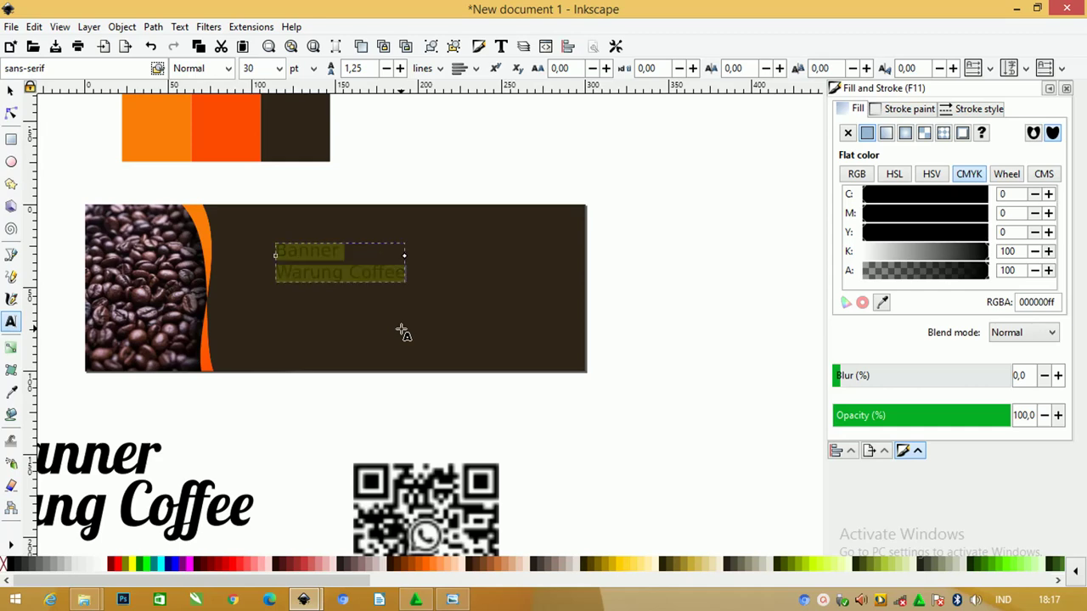
left_click(111, 68)
triple_click(110, 67)
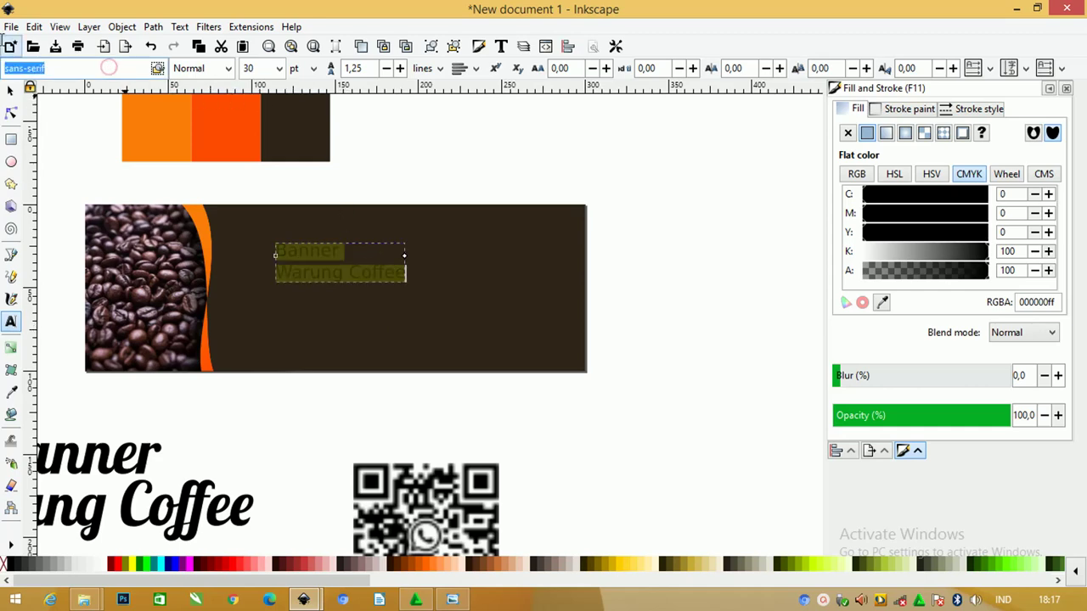
type("l")
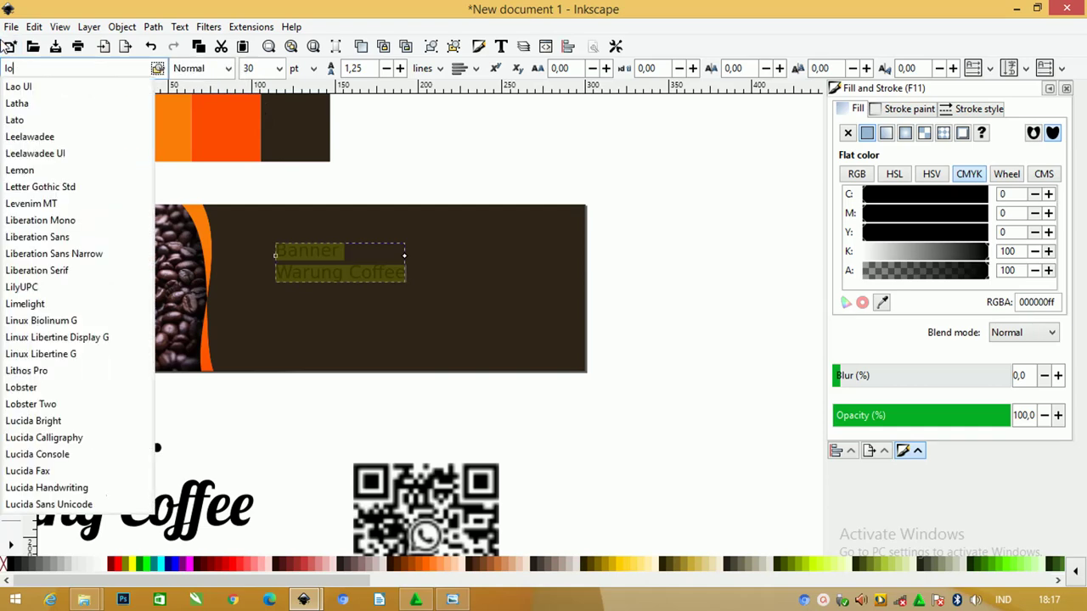
type("o")
left_click(30, 102)
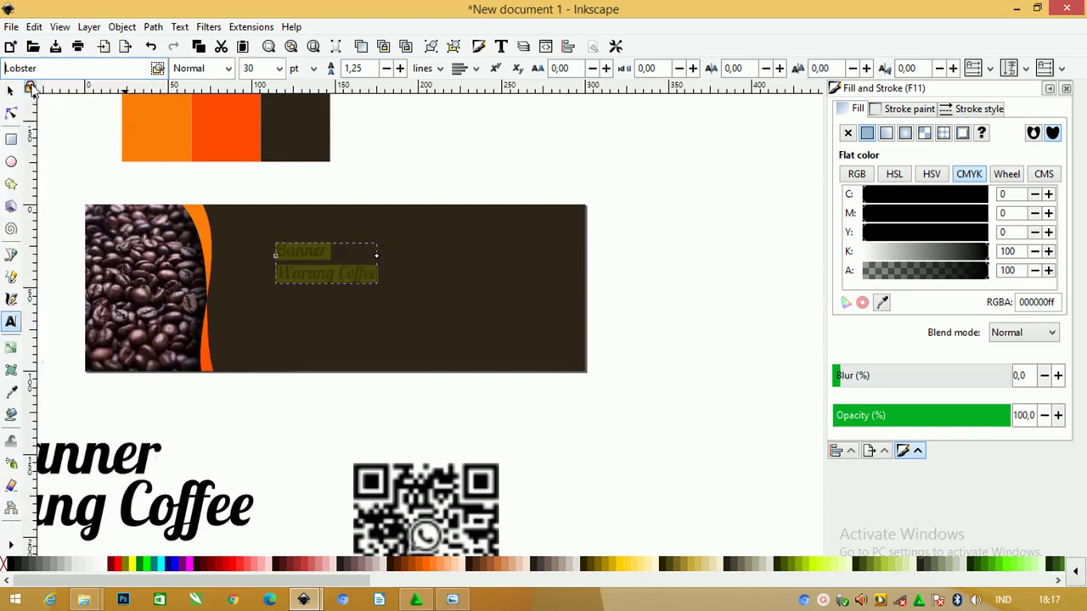
left_click(10, 89)
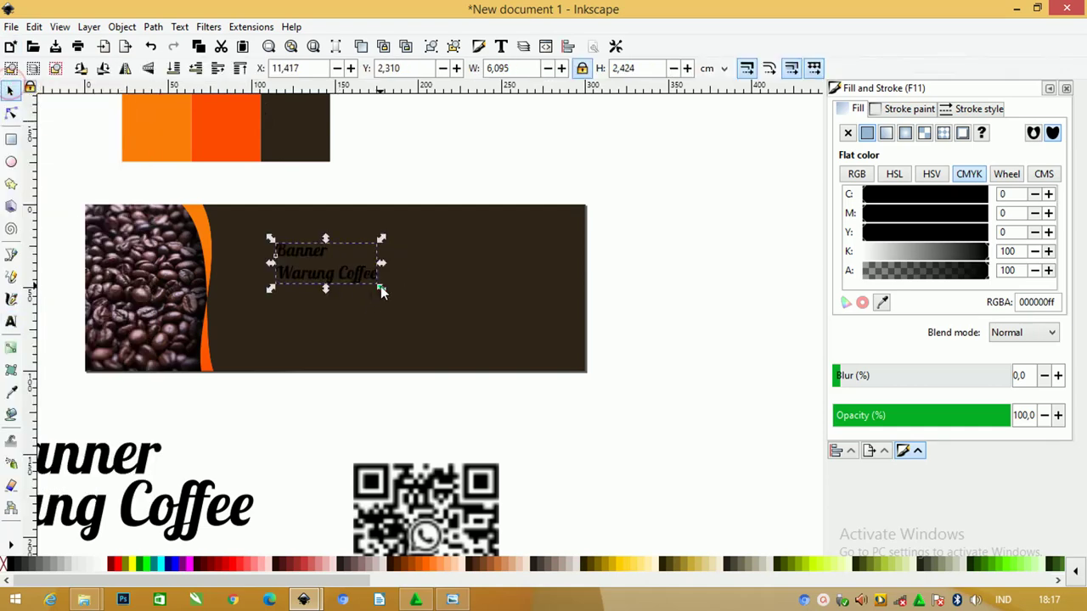
left_click_drag(381, 289, 492, 332)
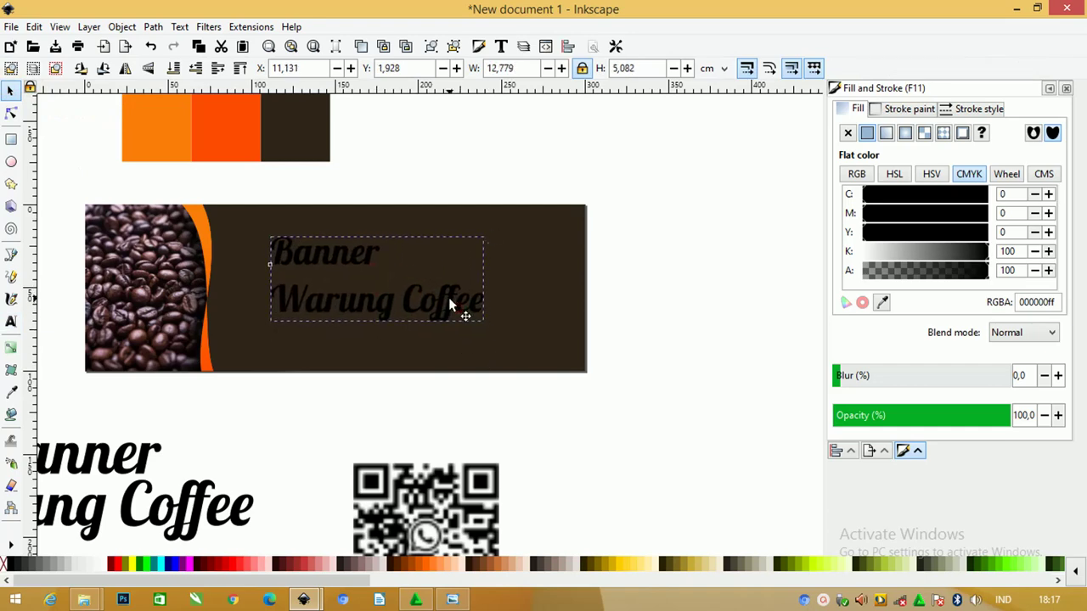
- Make the title white and reduce its line spacing to 0.85
scroll(474, 276, "down", 1)
key("z")
left_click_drag(679, 468, 180, 198)
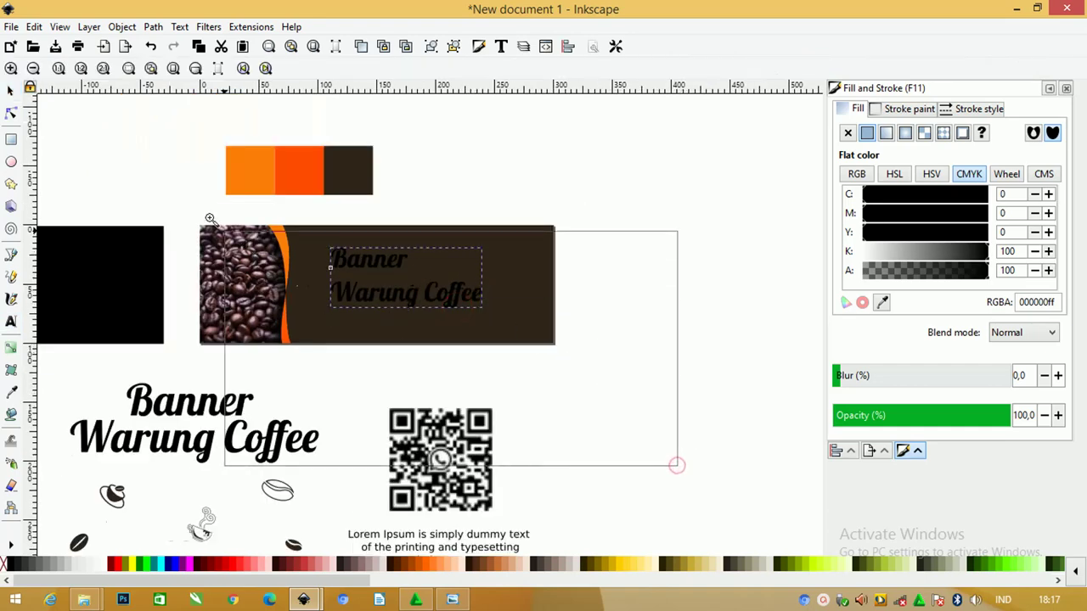
left_click(11, 90)
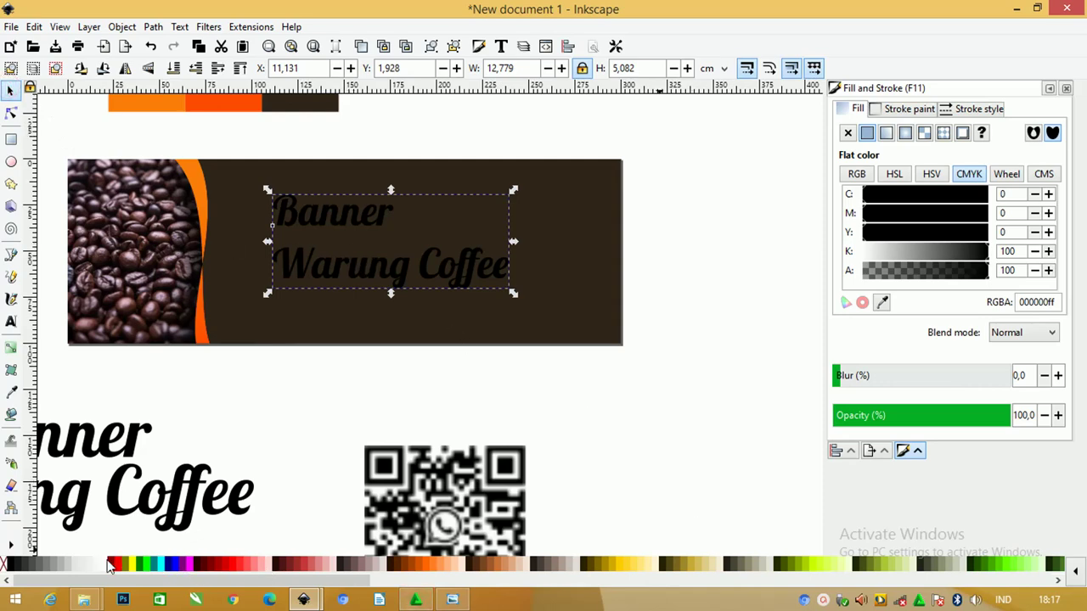
left_click(104, 563)
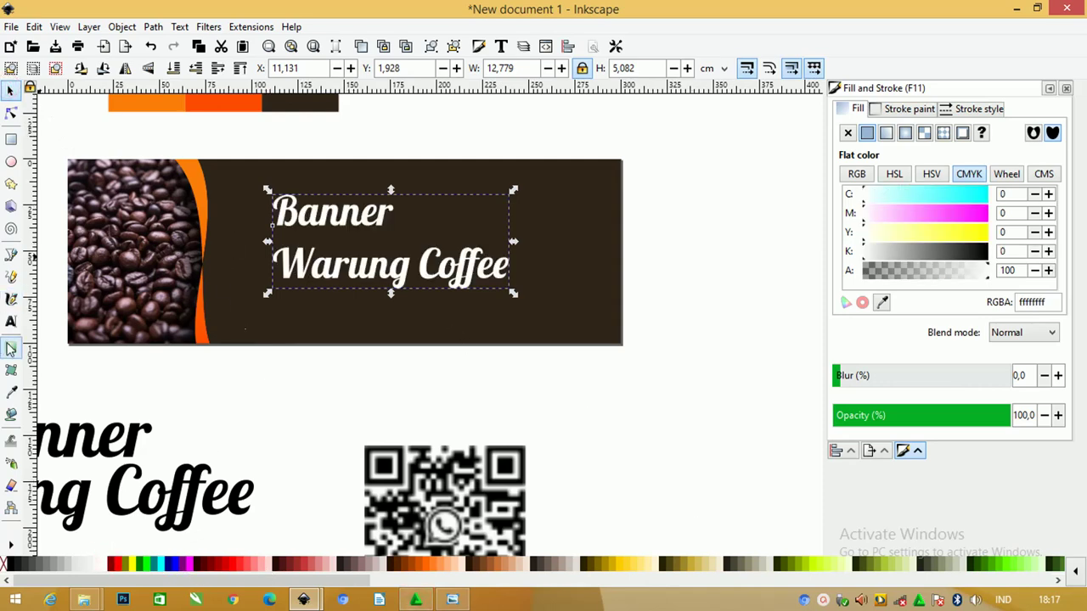
left_click(11, 323)
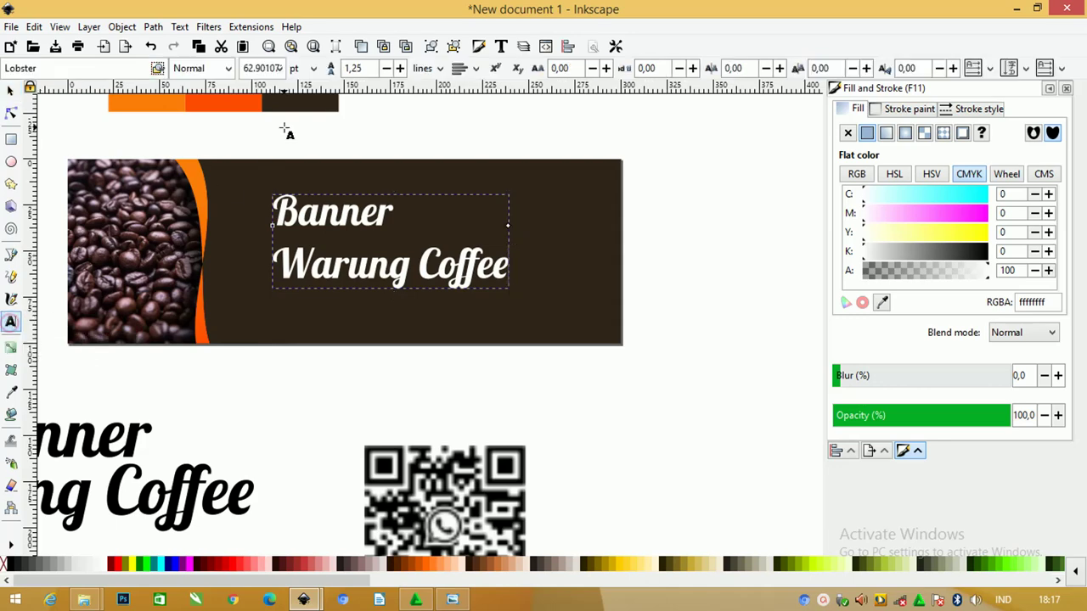
left_click(386, 69)
left_click(387, 69)
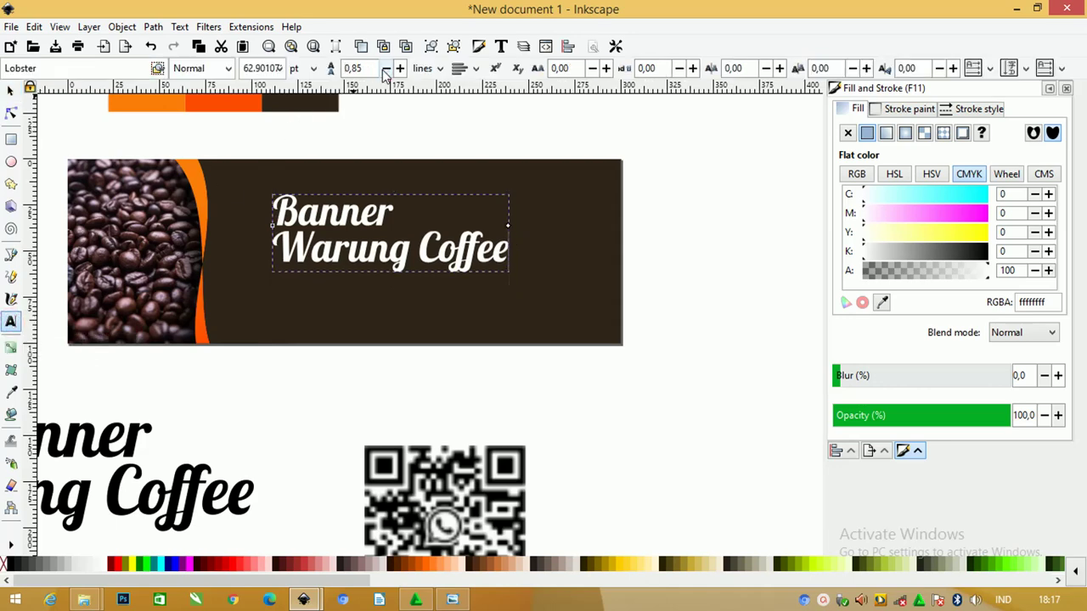
- Select the Lorem Ipsum body text paragraph
left_click(11, 91)
scroll(397, 180, "down", 1)
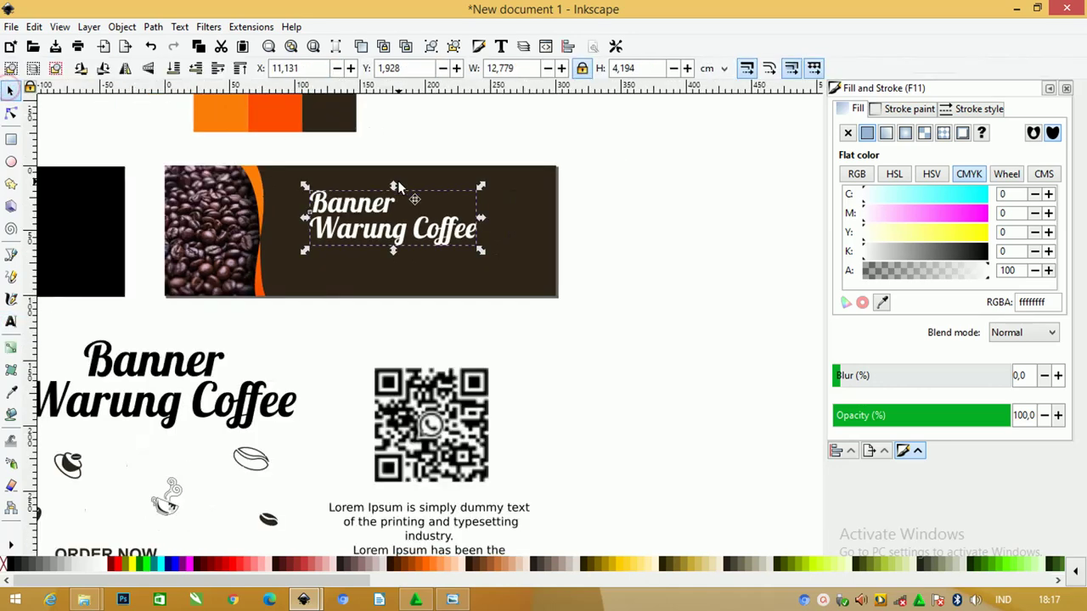
scroll(399, 242, "down", 1)
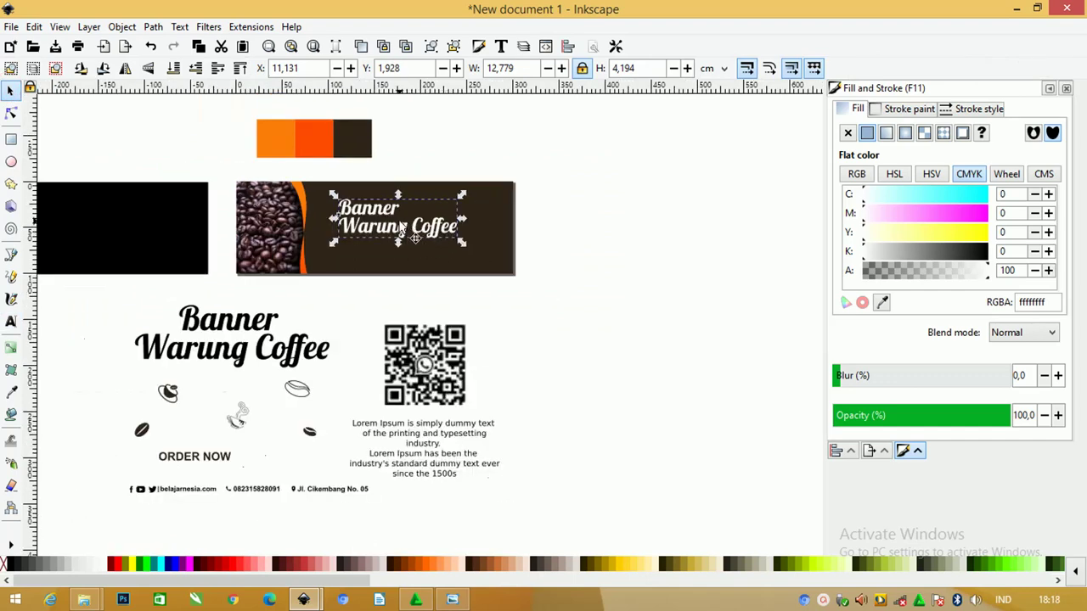
scroll(407, 231, "up", 1)
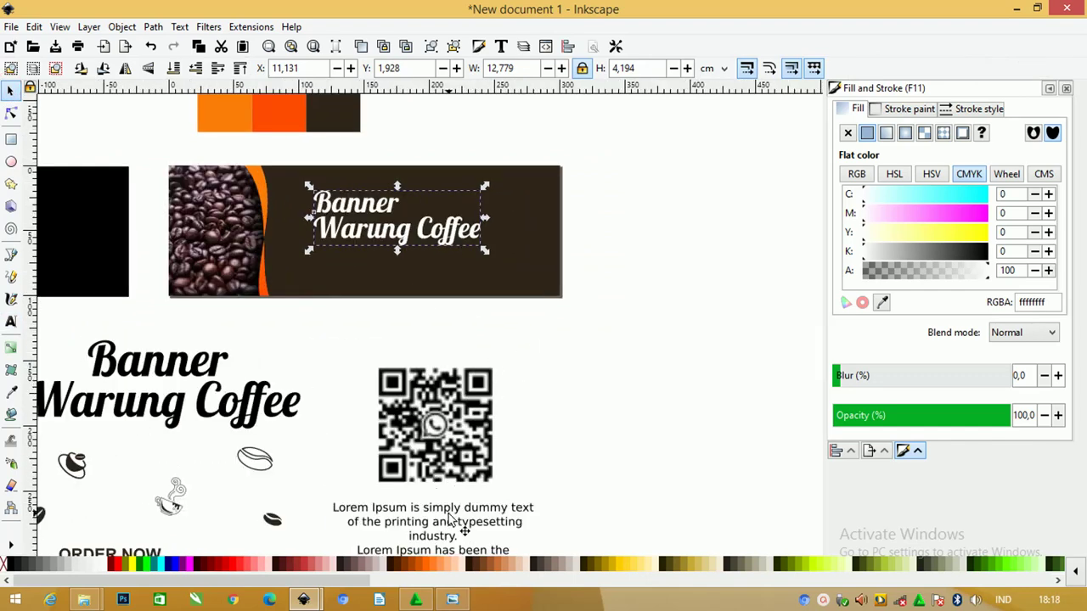
left_click(450, 519)
- Move the Lorem Ipsum paragraph onto the banner below the title
left_click_drag(450, 519, 623, 323)
left_click(616, 288)
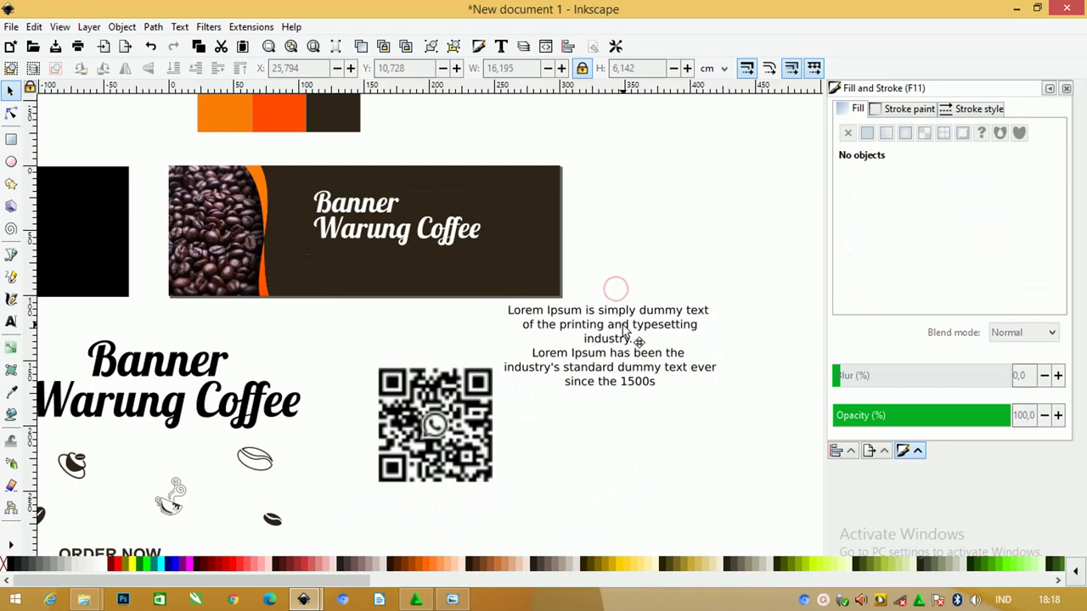
left_click(624, 328)
scroll(215, 331, "down", 2)
scroll(171, 361, "up", 2)
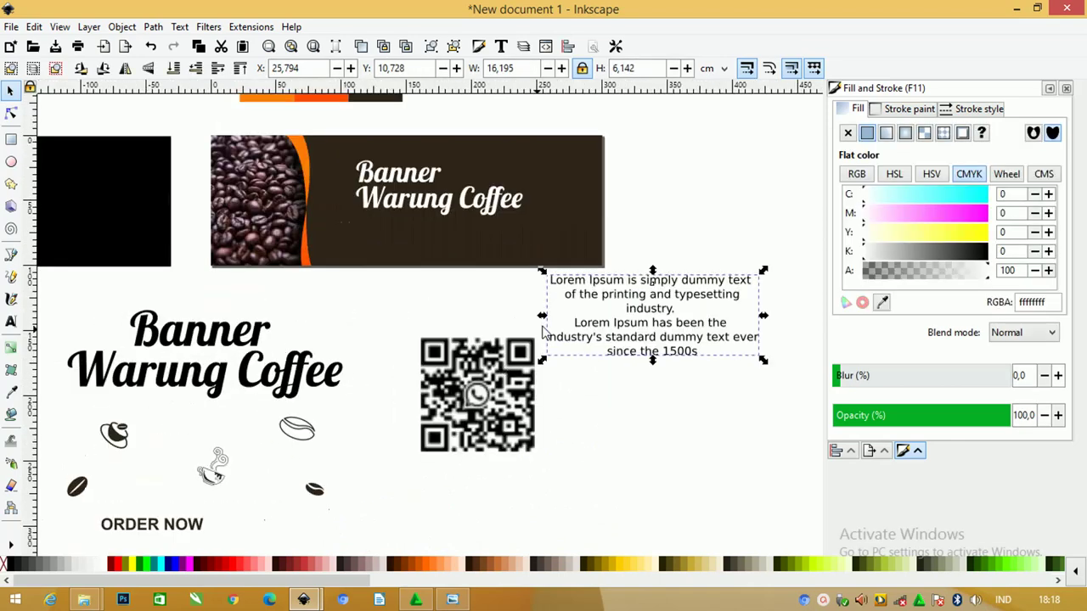
left_click_drag(594, 293, 403, 240)
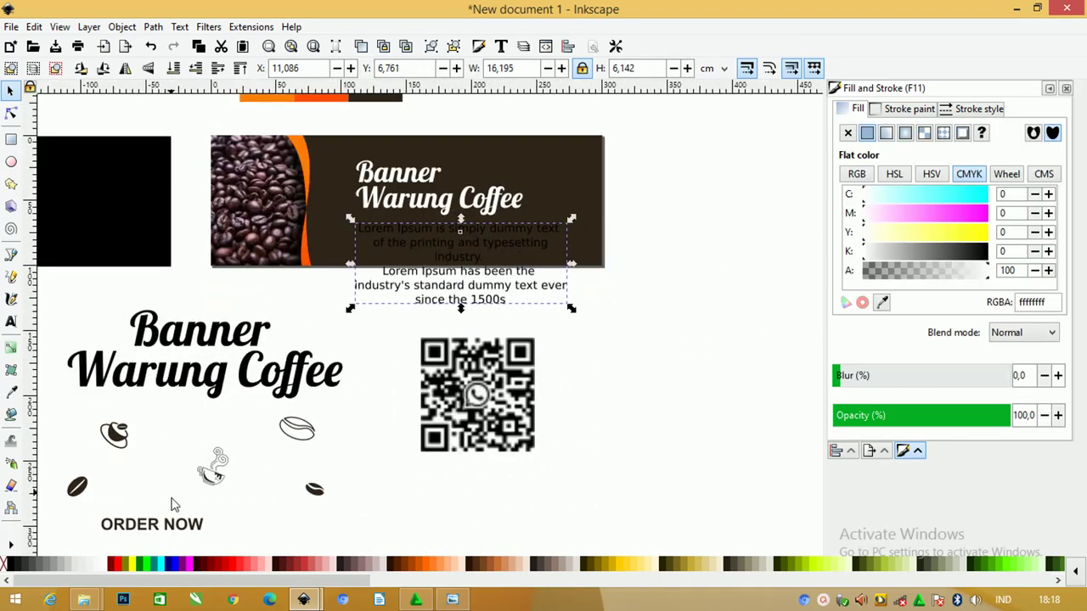
- Replace the old paragraph with a new text frame holding the pasted body text
double_click(505, 246)
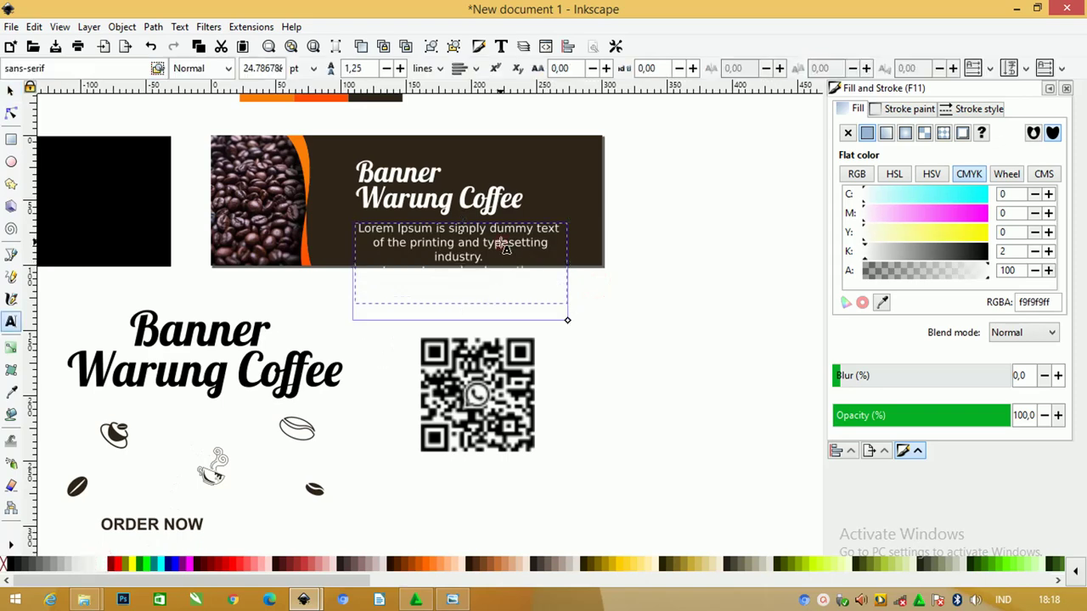
key("ctrl+a")
key("Delete")
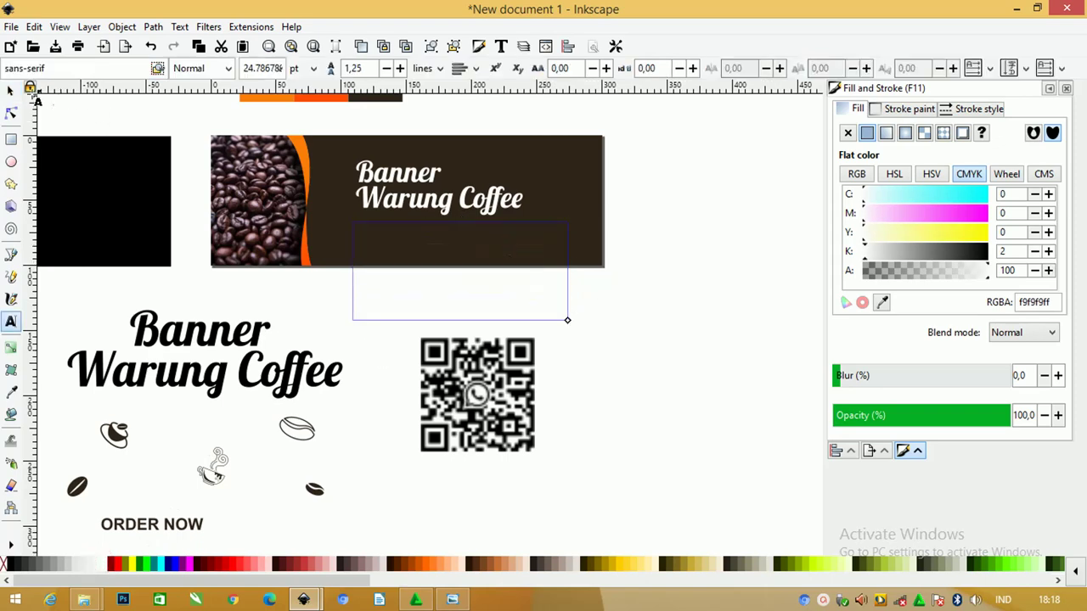
left_click(11, 88)
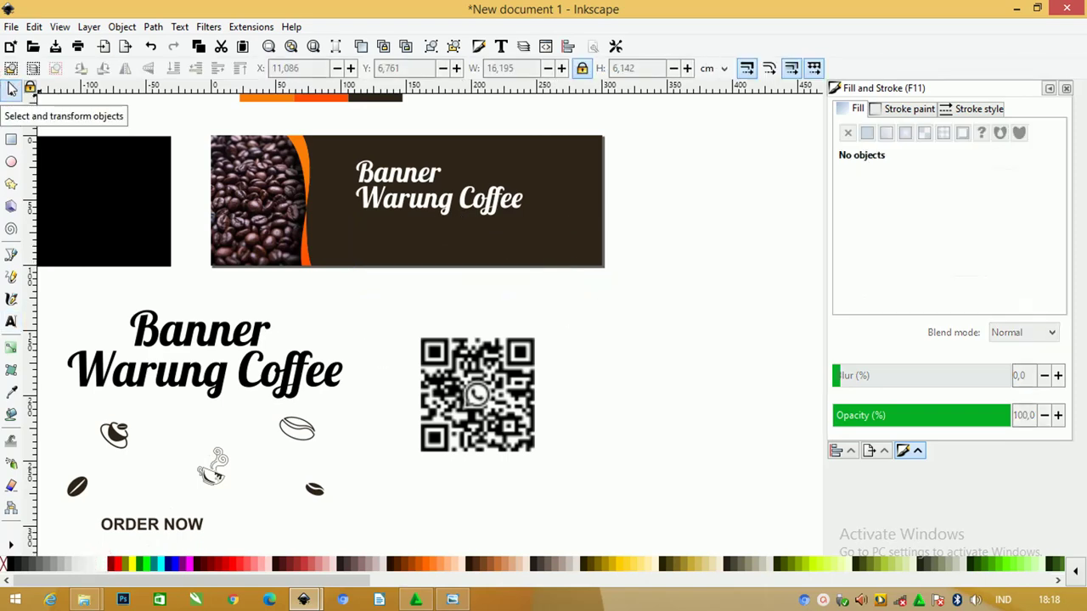
left_click(11, 321)
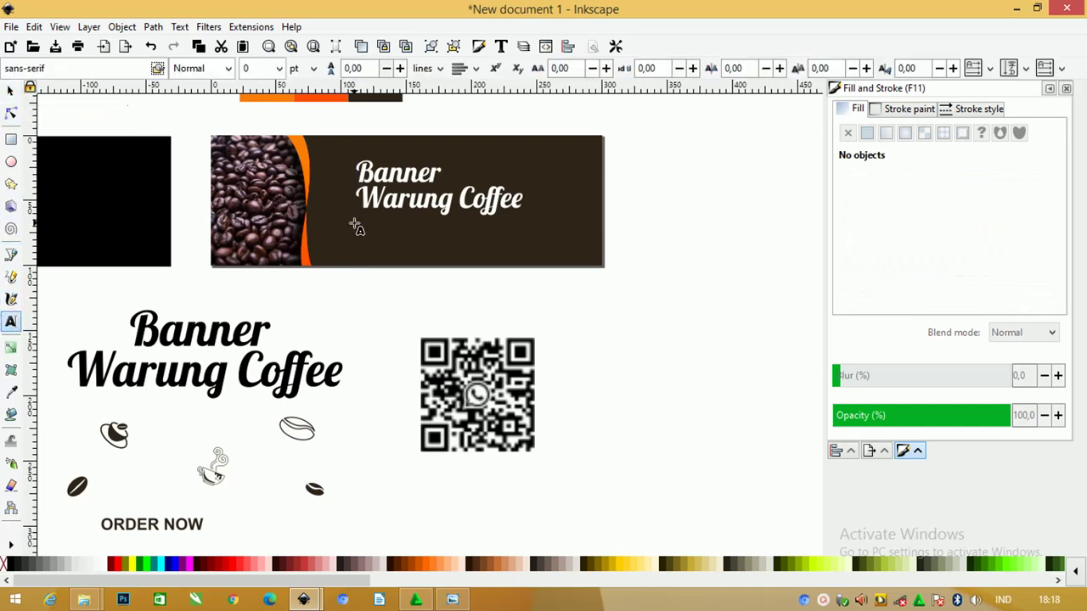
left_click_drag(353, 221, 575, 262)
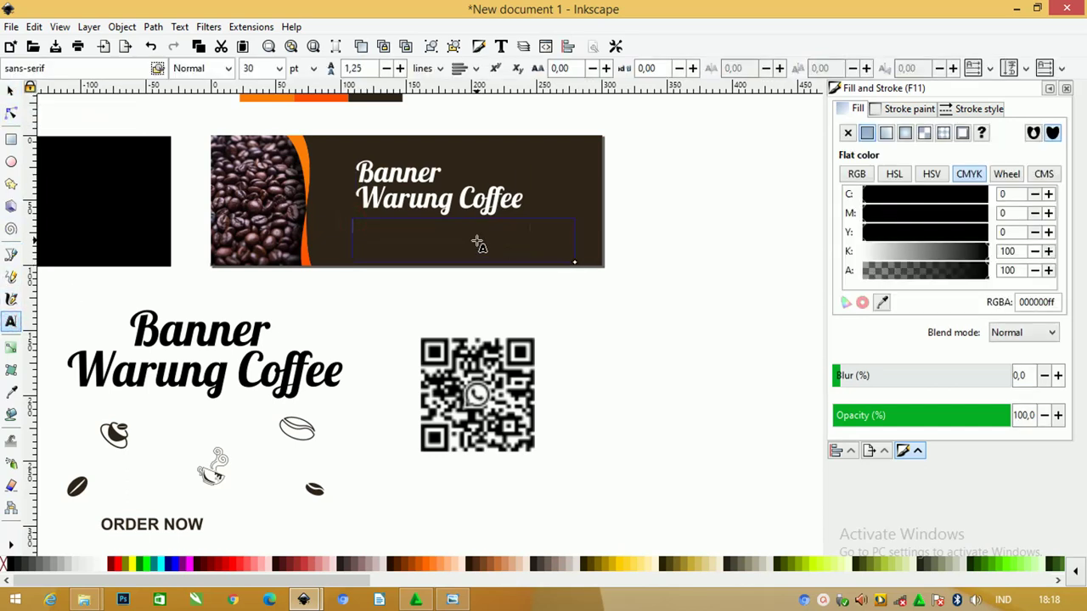
key("ctrl+v")
- Set the body text to 18 pt and colour it white
key("ctrl+a")
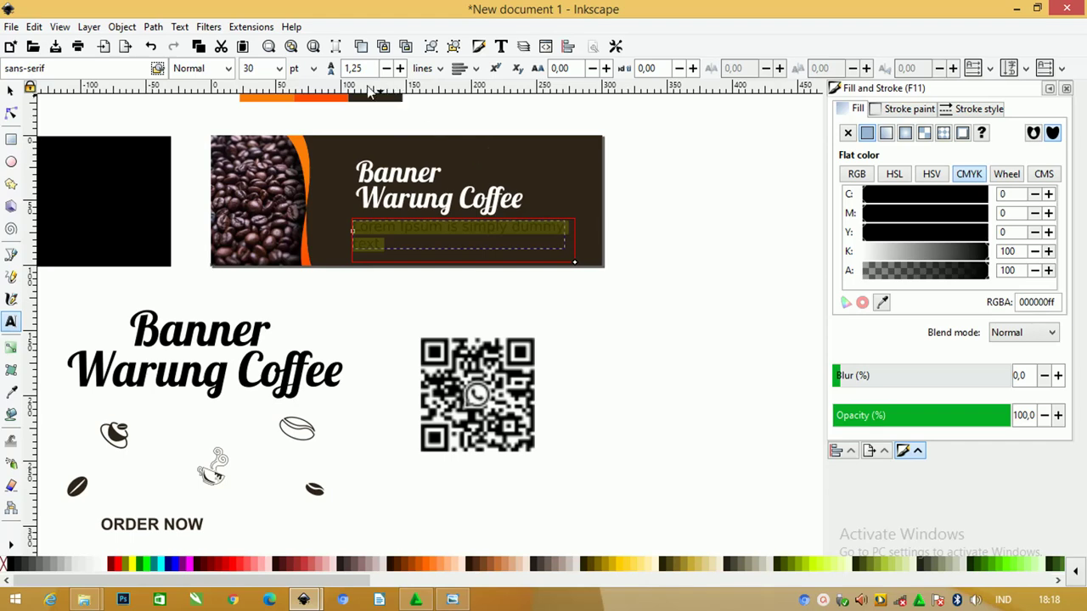
left_click(278, 68)
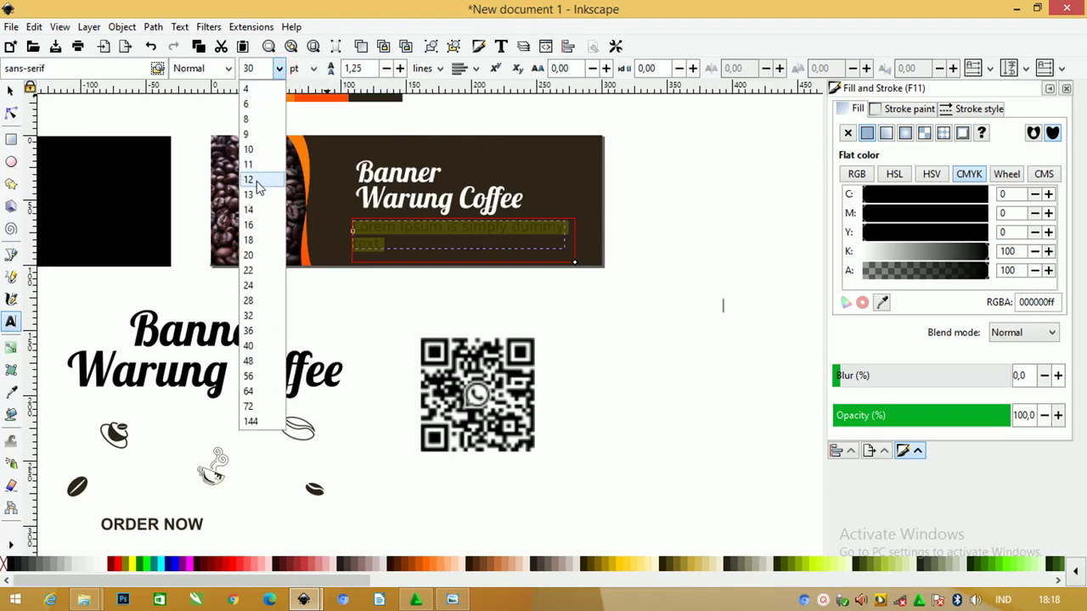
left_click(248, 180)
left_click(279, 68)
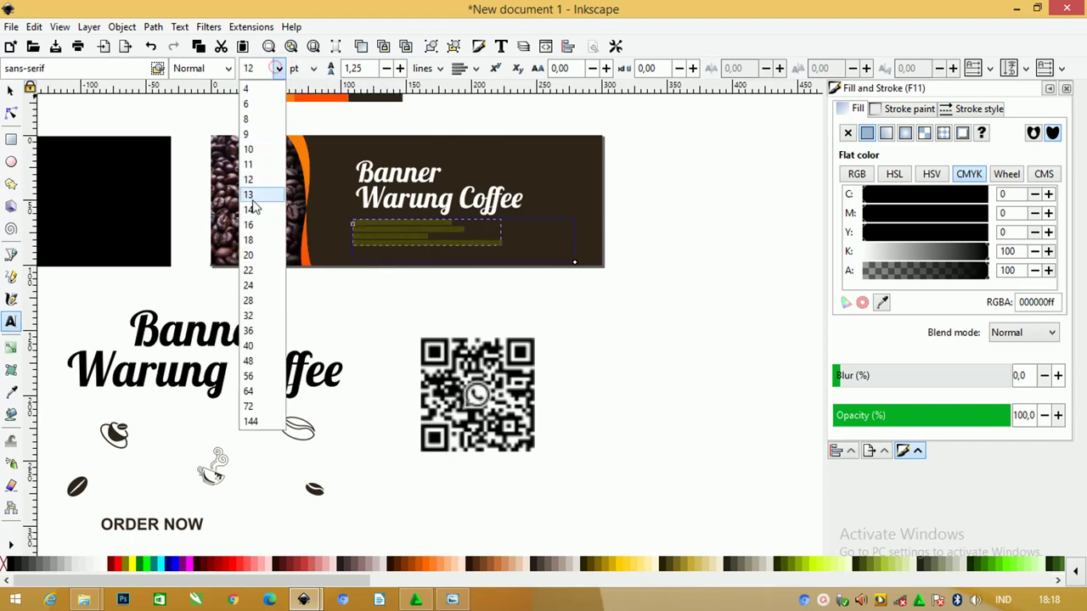
left_click(252, 246)
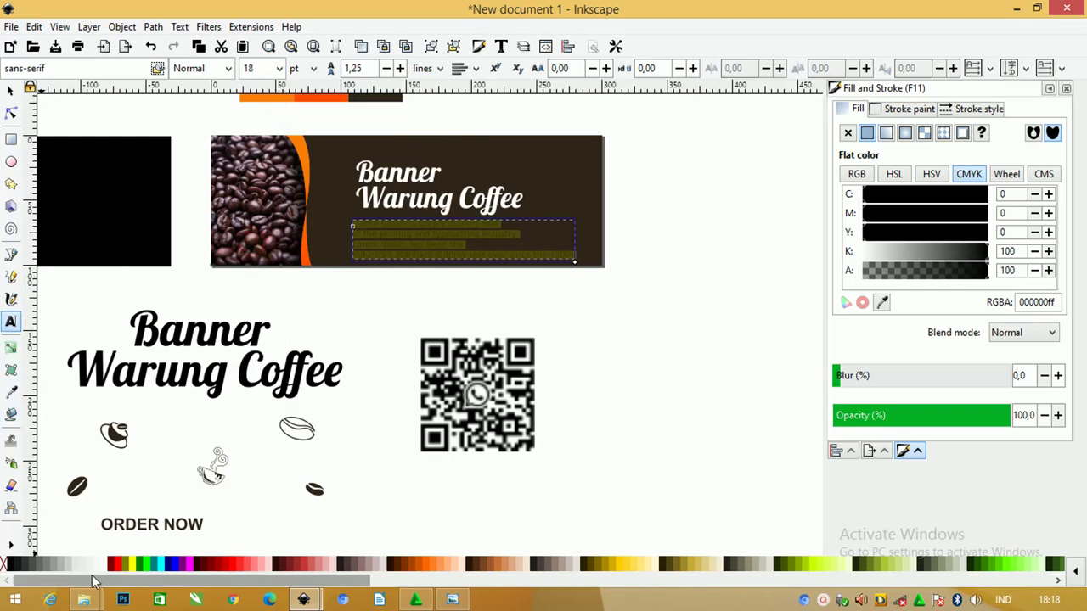
left_click(104, 564)
scroll(501, 208, "up", 1)
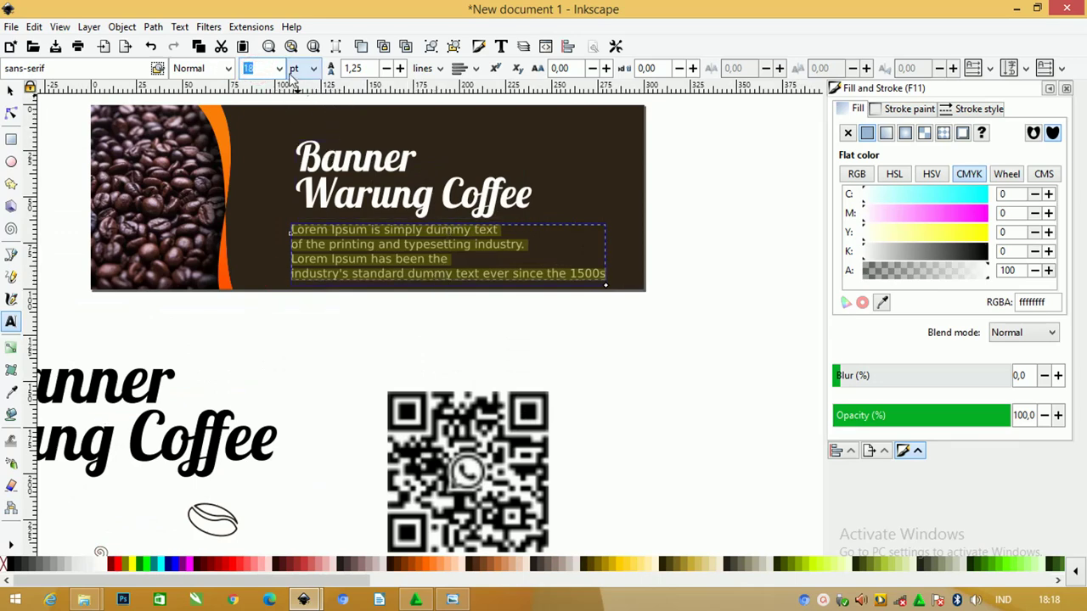
type("16")
- Apply 16 pt to the body text and delete line breaks to merge its lines
key("Return")
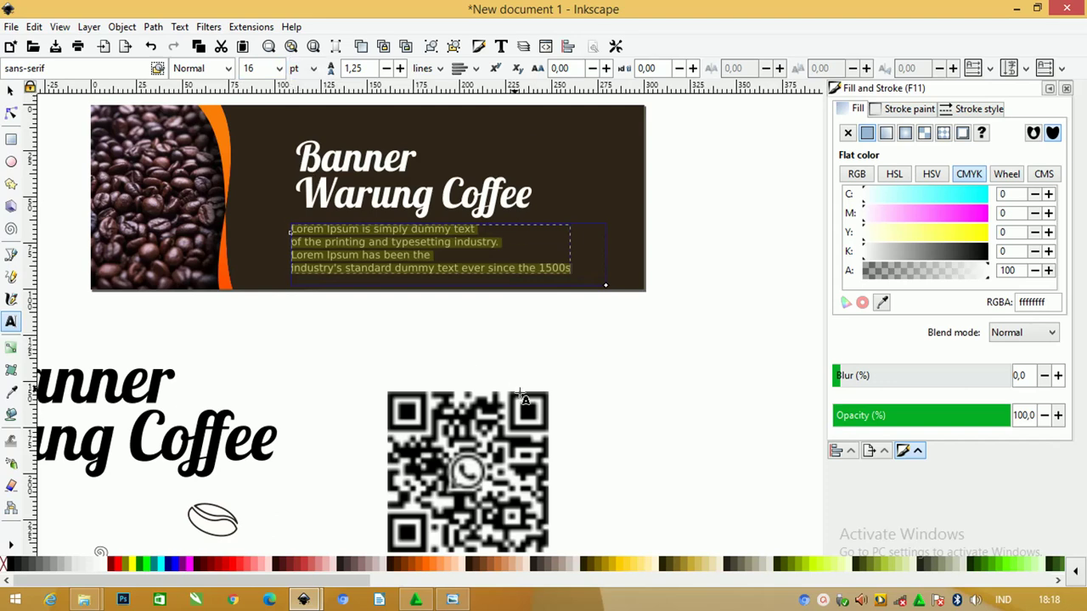
key("Escape")
left_click(551, 266)
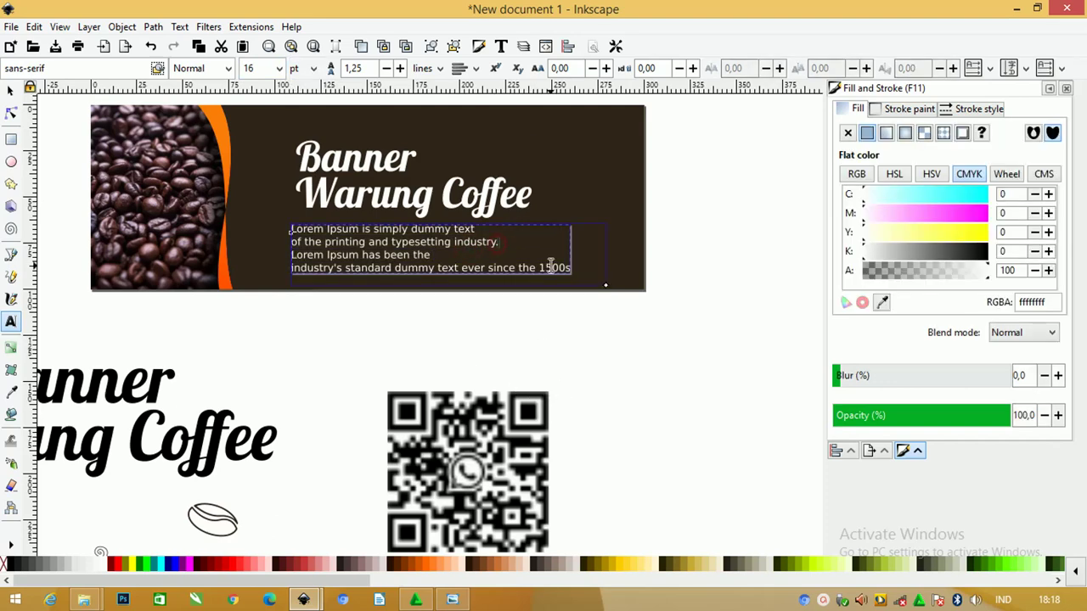
key("Delete")
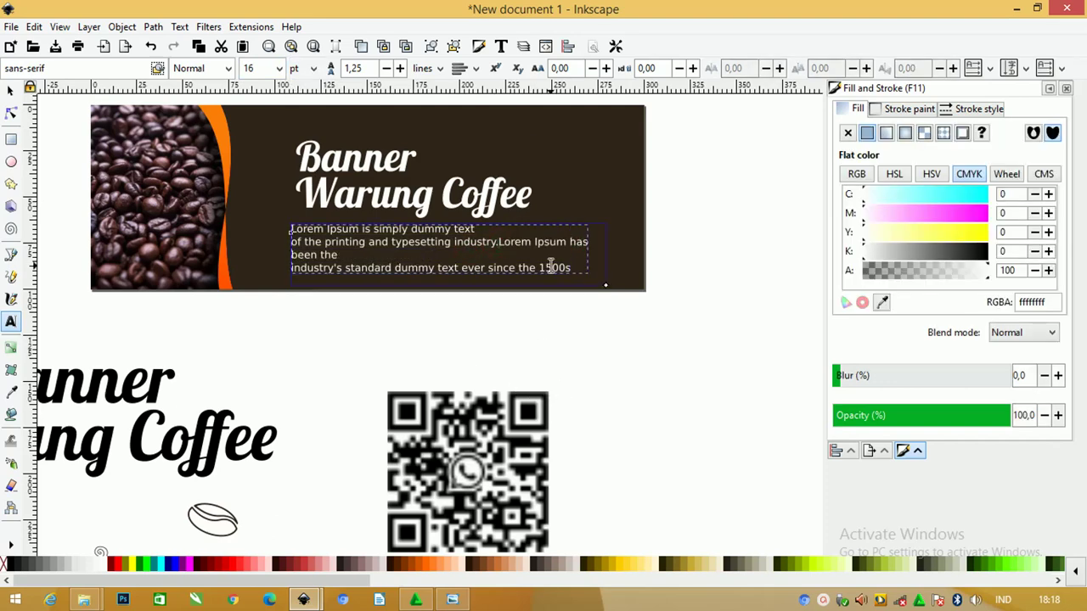
key("Escape")
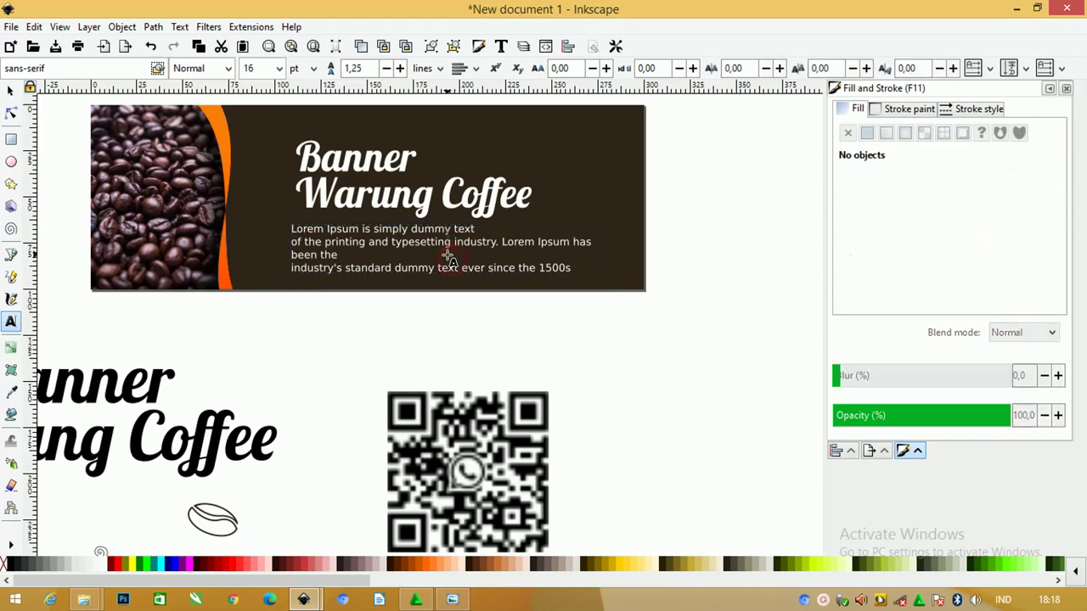
left_click(350, 256)
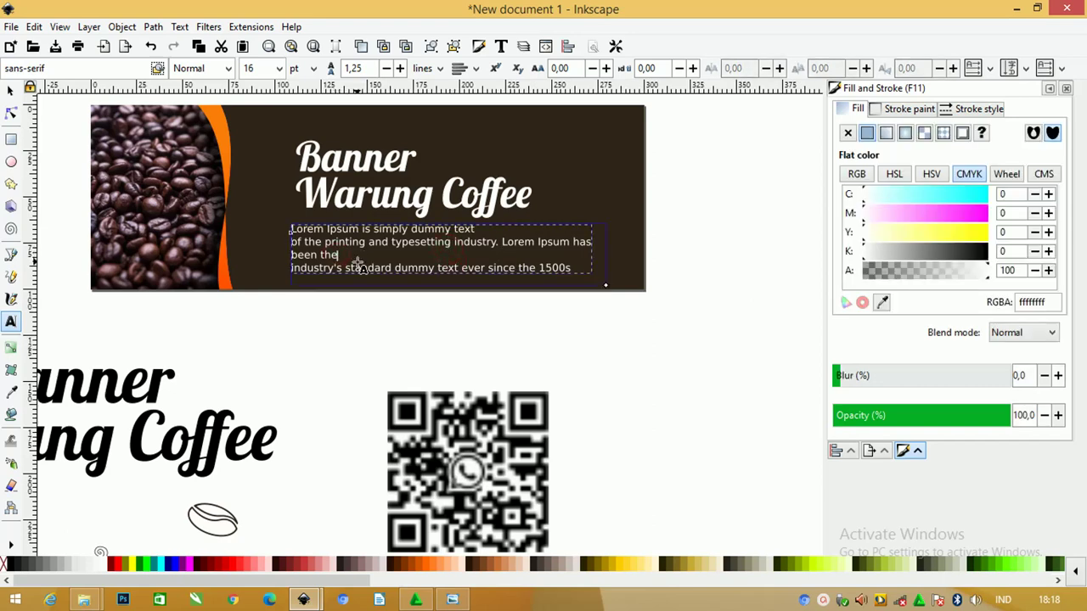
key("Delete")
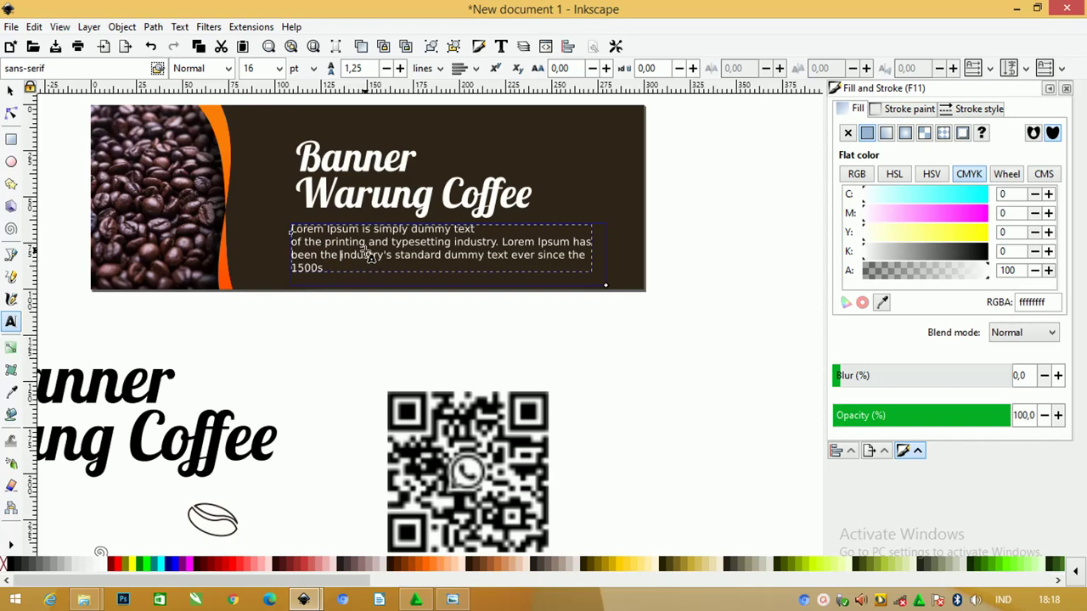
- Shrink the body text to 12 pt and join its first two lines
key("ctrl+a")
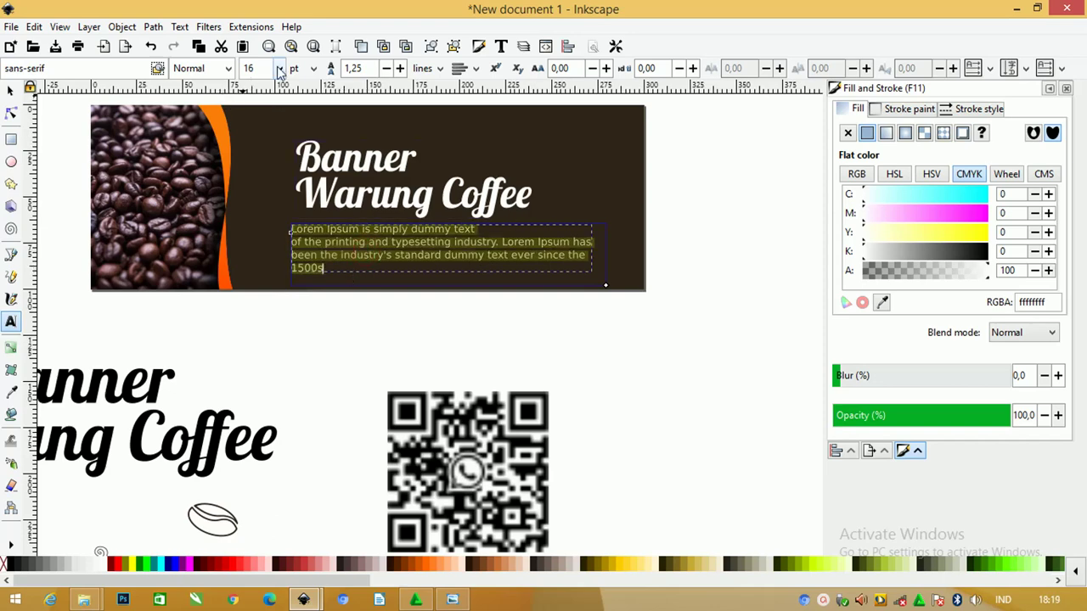
left_click(280, 71)
left_click(248, 177)
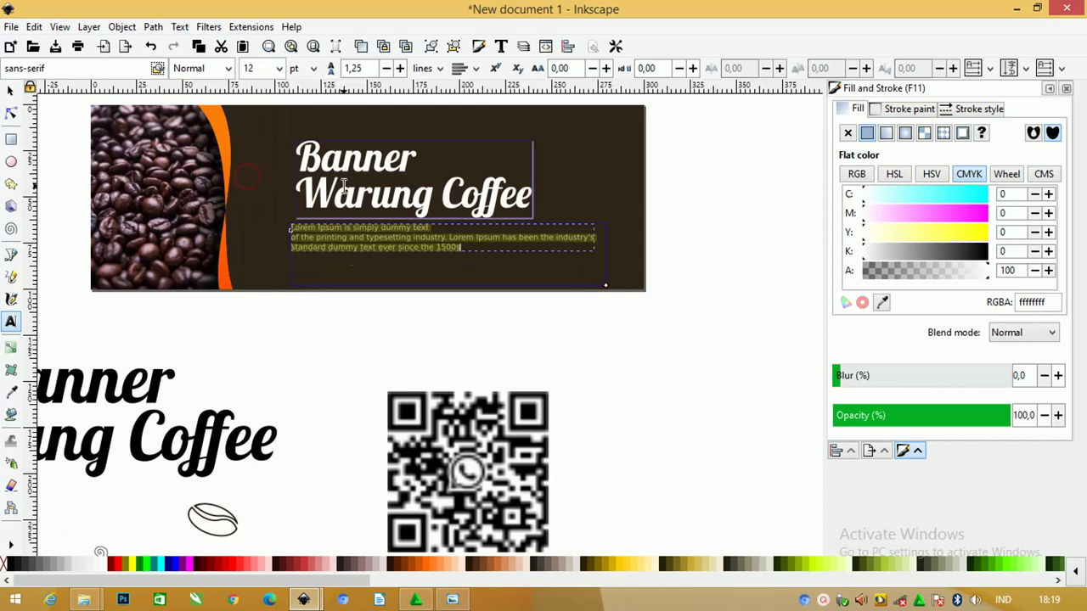
left_click(433, 235)
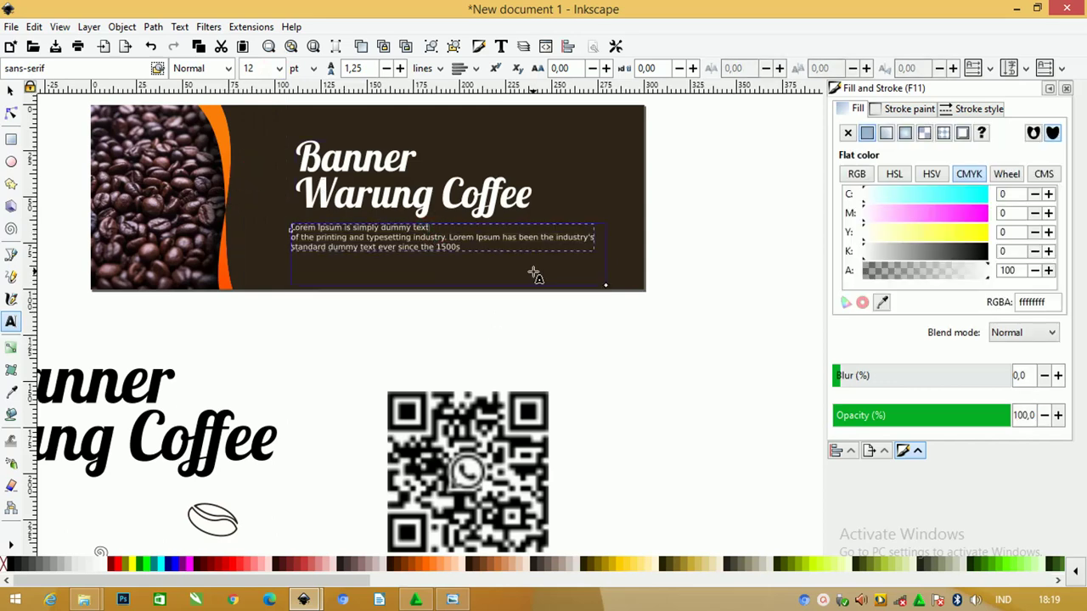
key("Delete")
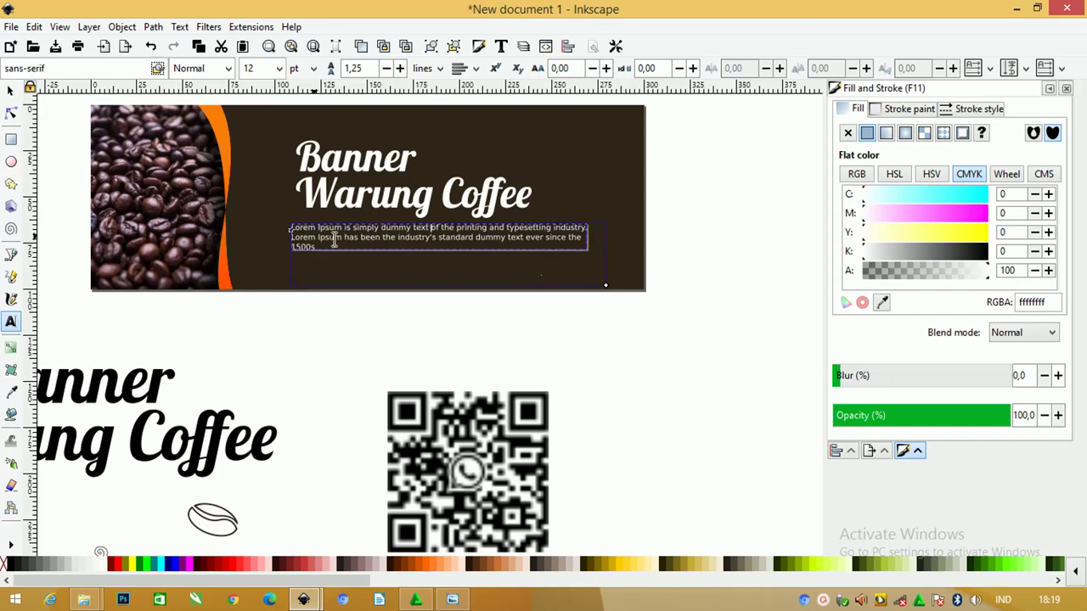
left_click(11, 89)
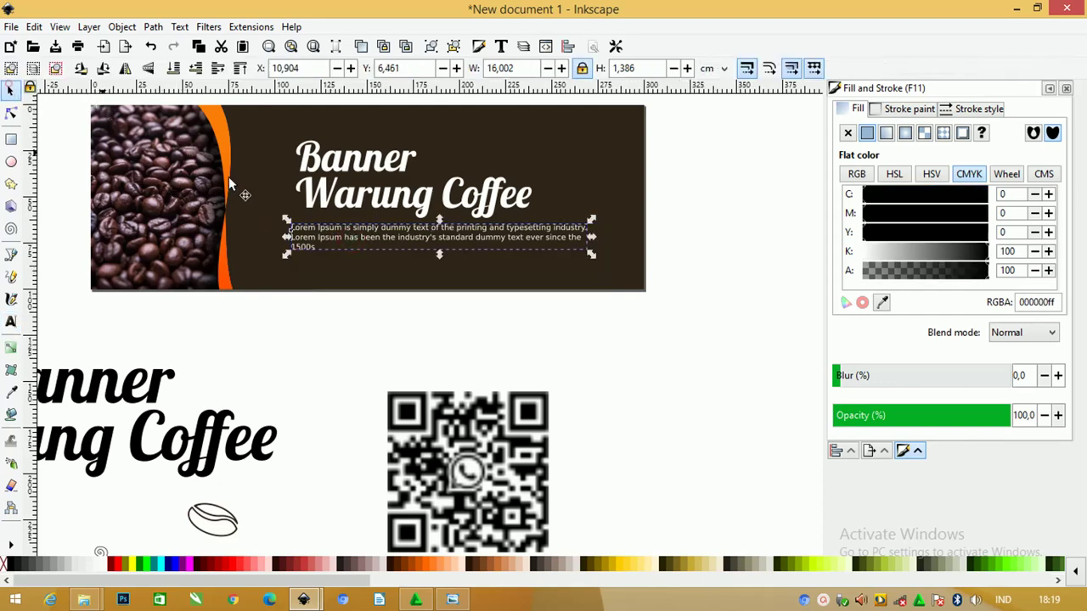
- Move the title and body text up-left, then nudge them right to X 9,836 cm
double_click(380, 166)
left_click_drag(357, 162, 333, 156)
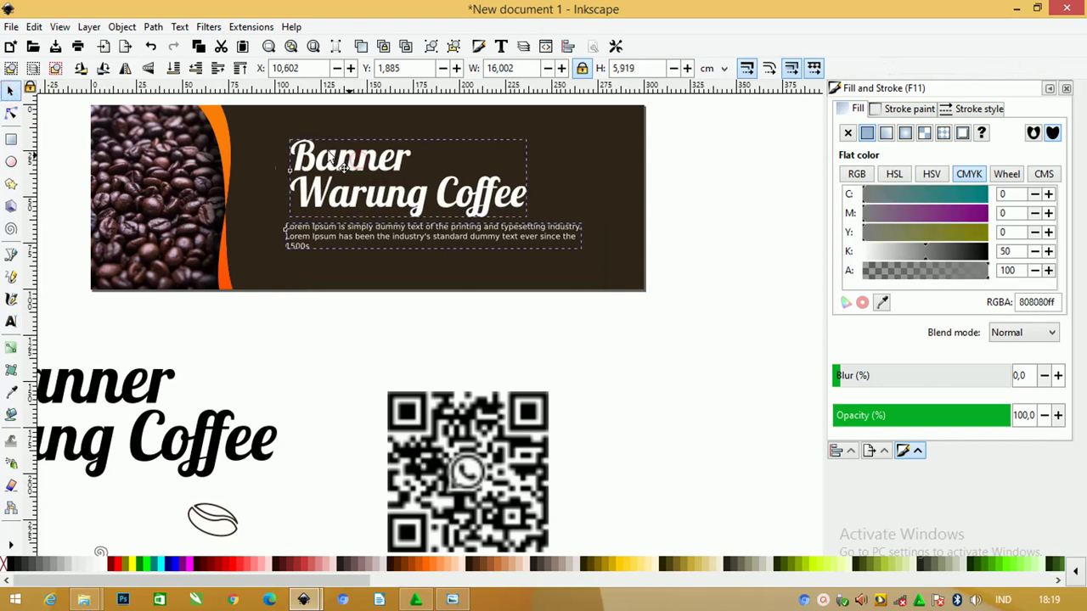
left_click(739, 199)
left_click(552, 235)
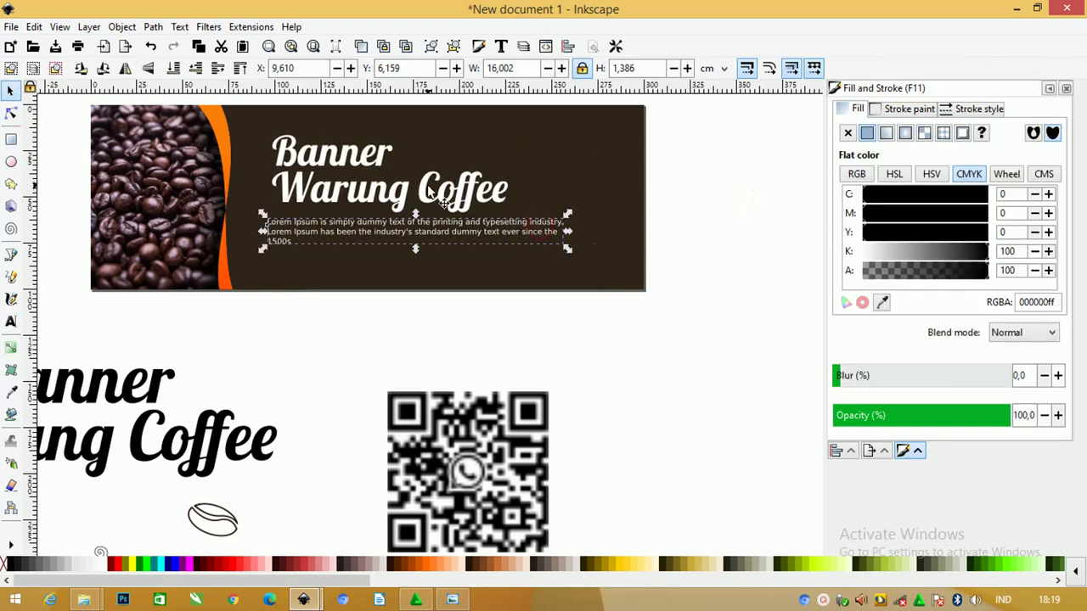
left_click_drag(427, 188, 430, 189)
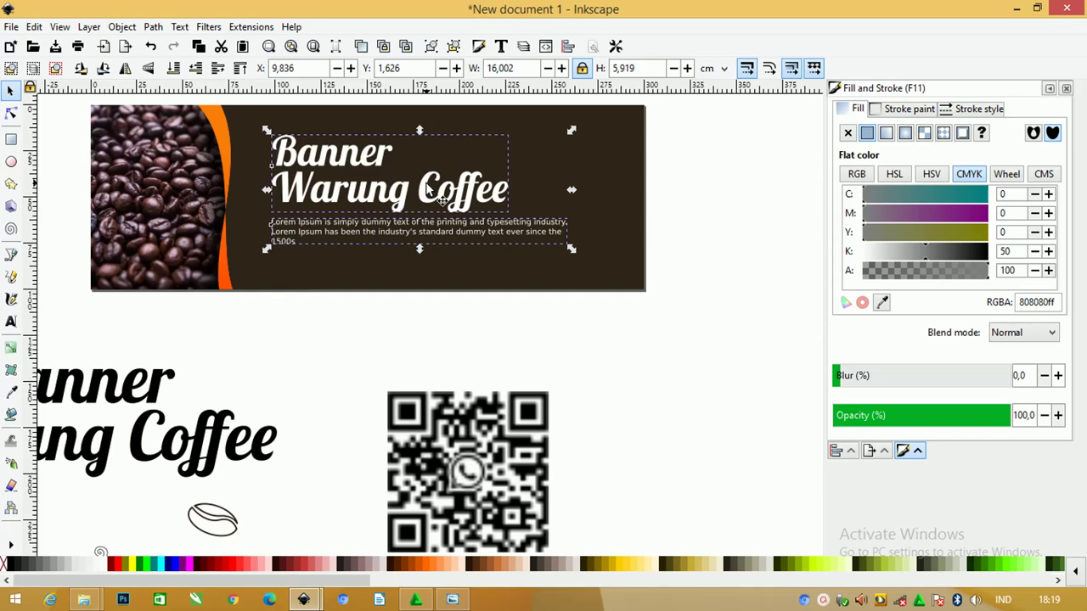
left_click(697, 255)
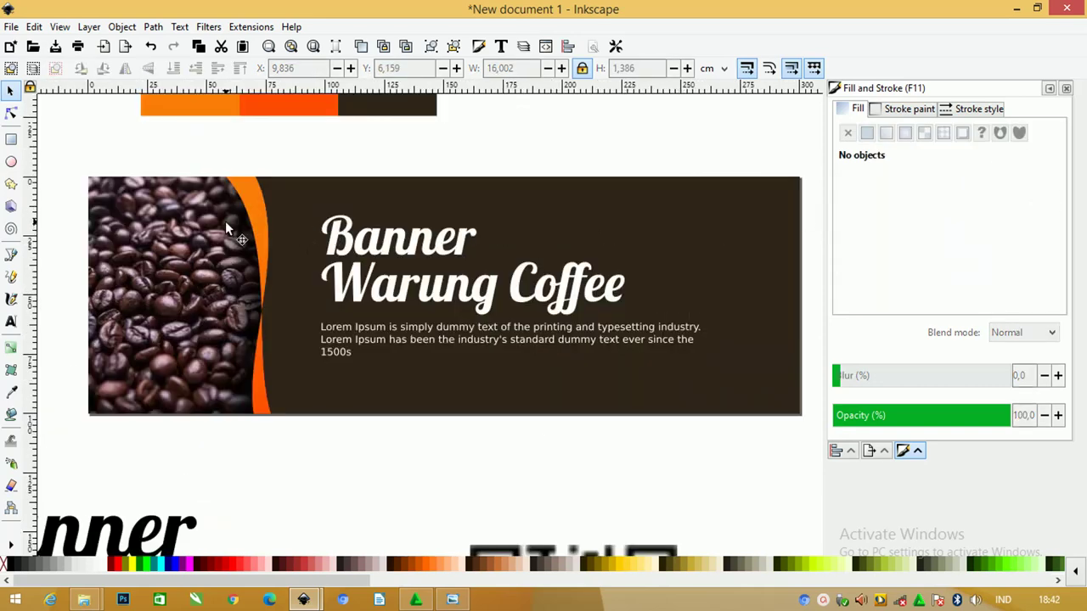
scroll(225, 225, "down", 1, "ctrl")
key("z")
left_click_drag(705, 384, 235, 209)
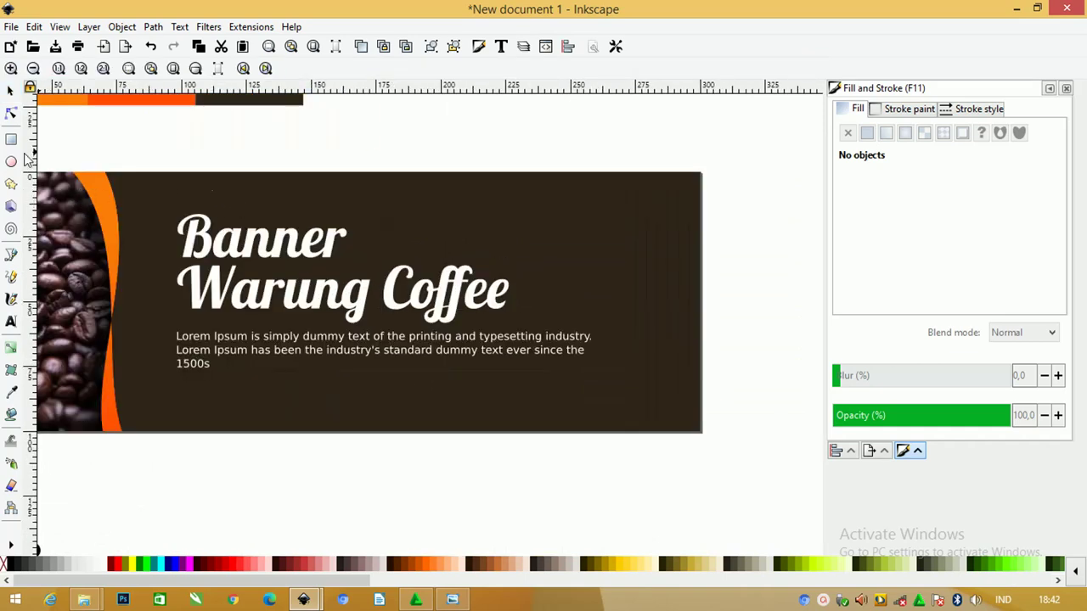
- Draw a closed seven-corner polygon across the banner's bottom-right edge with the Pen tool
left_click(11, 258)
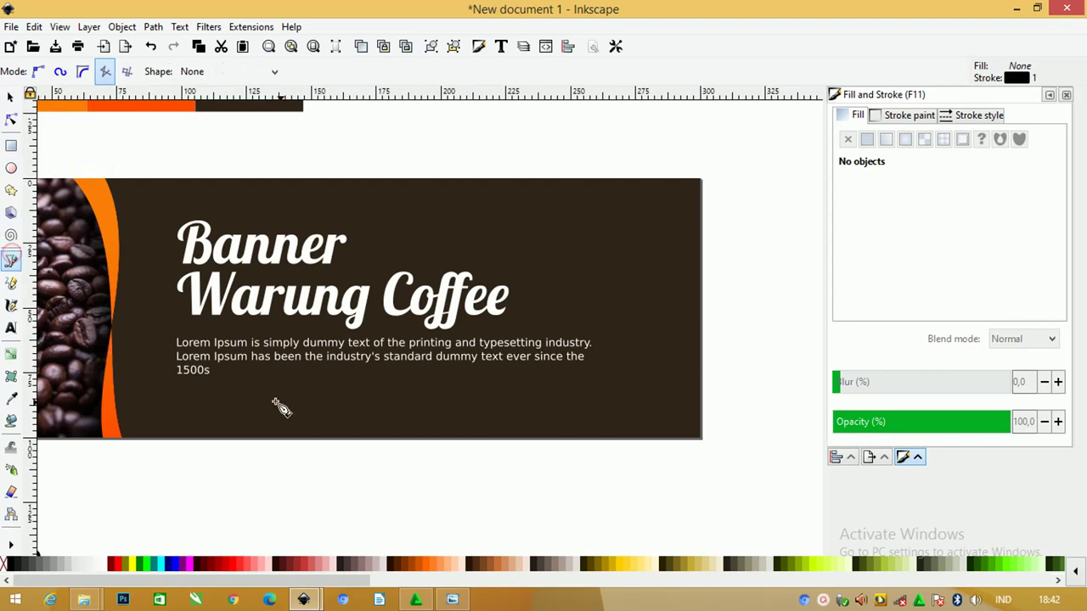
left_click(451, 444)
left_click(524, 416)
left_click(606, 429)
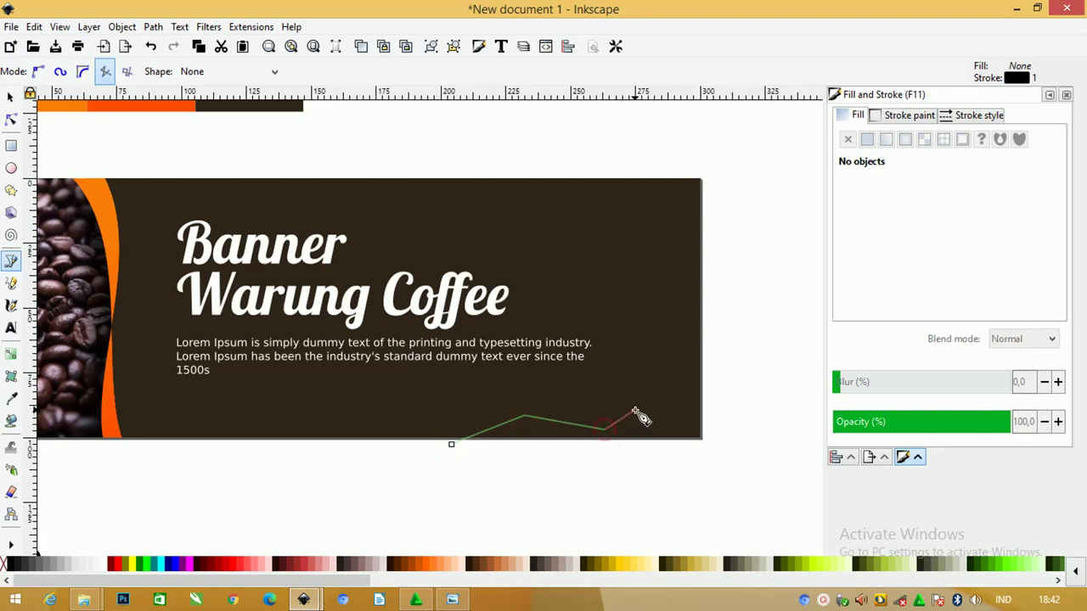
left_click(704, 408)
left_click(764, 439)
left_click(744, 463)
left_click(573, 459)
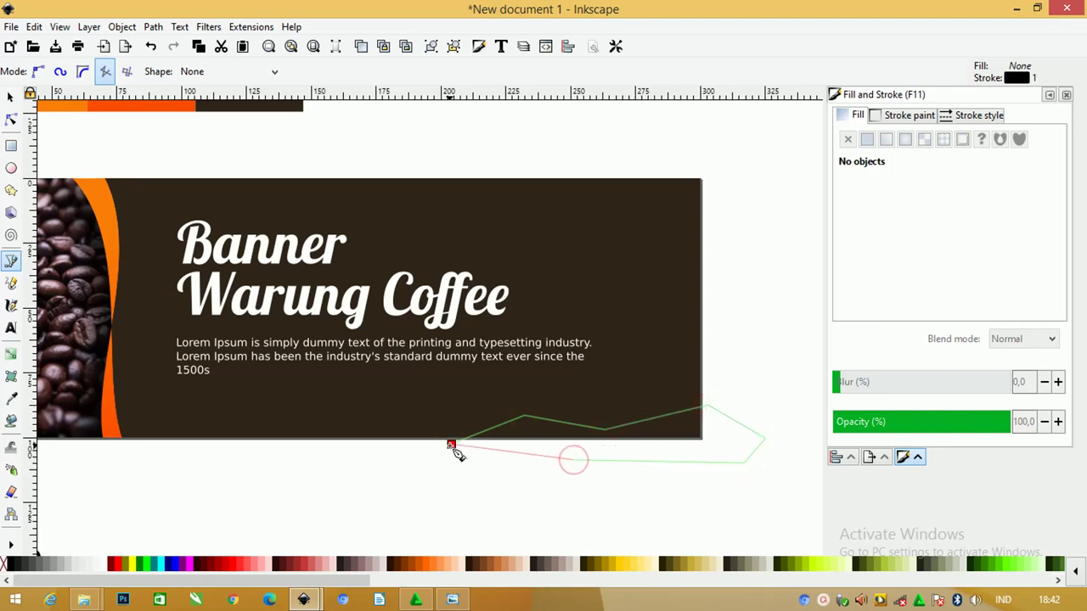
left_click(451, 445)
- Pull the polygon's upper nodes lower and leftwards, then select those three upper nodes
left_click(10, 123)
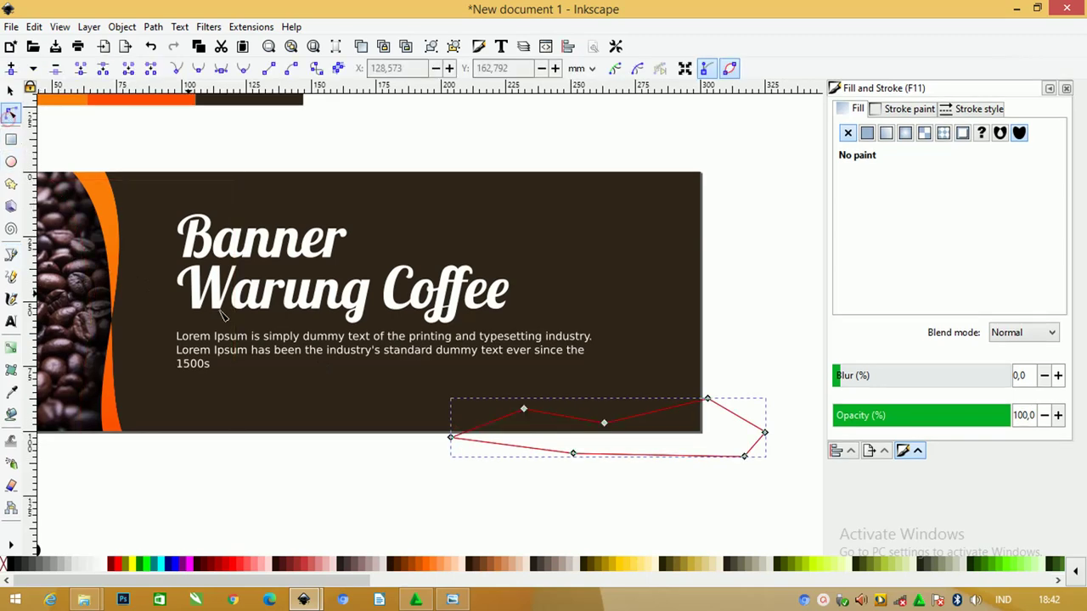
key("z")
left_click_drag(424, 365, 793, 498)
left_click(11, 114)
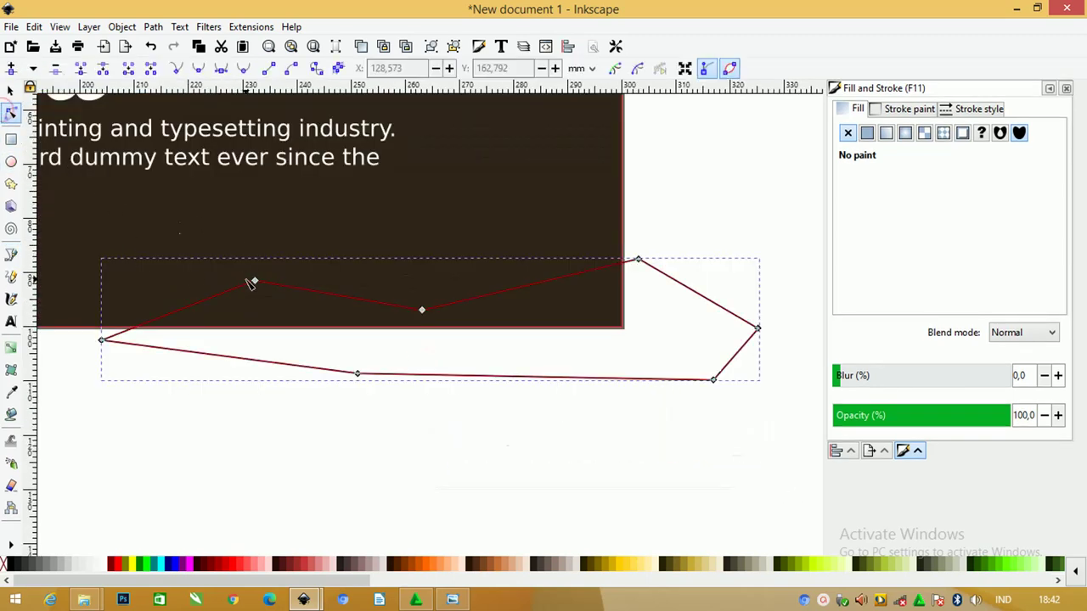
left_click_drag(255, 281, 210, 305)
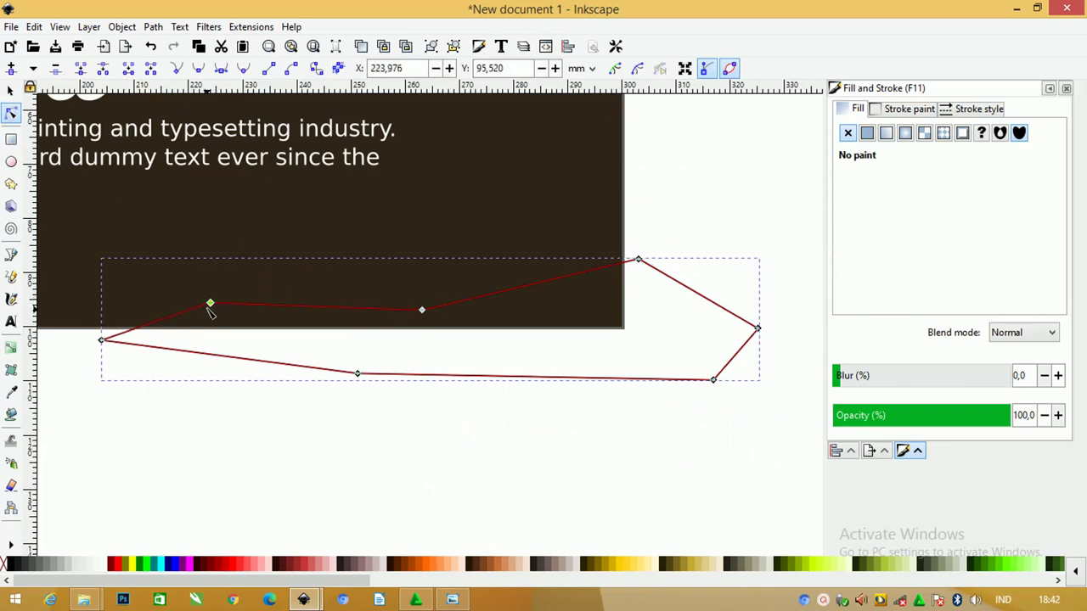
left_click_drag(422, 313, 370, 316)
left_click_drag(639, 260, 612, 282)
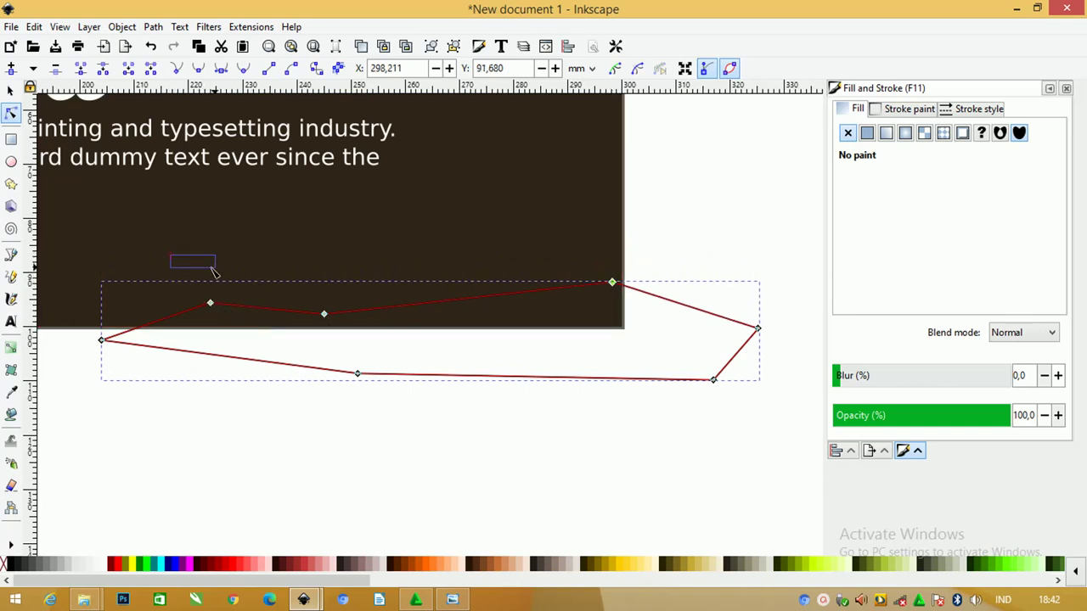
left_click_drag(214, 270, 637, 317)
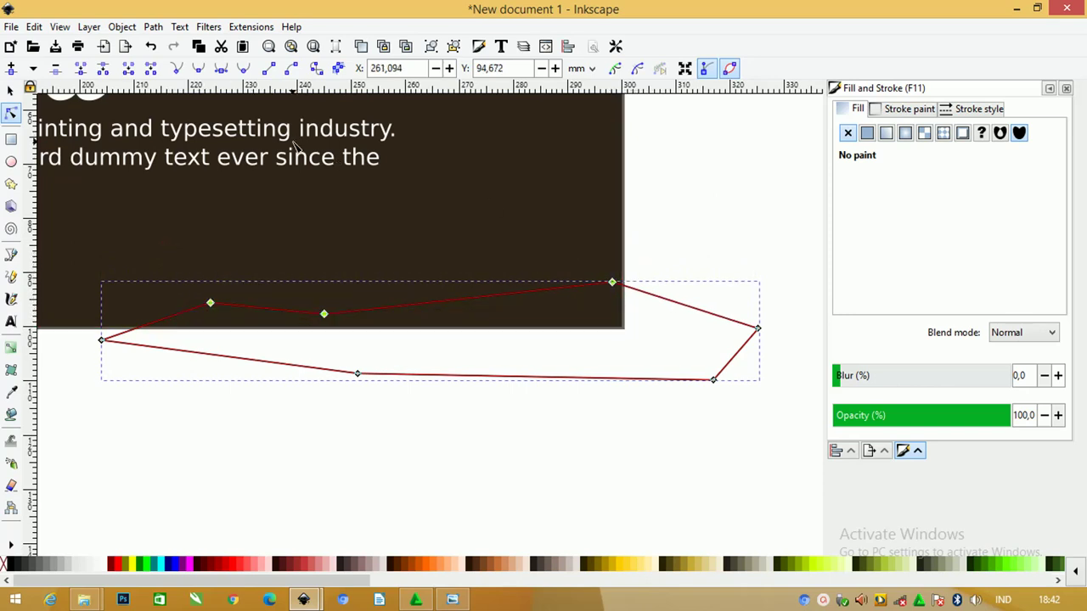
- Turn the path's upper segments into curves and bend the top edge upward
left_click(291, 68)
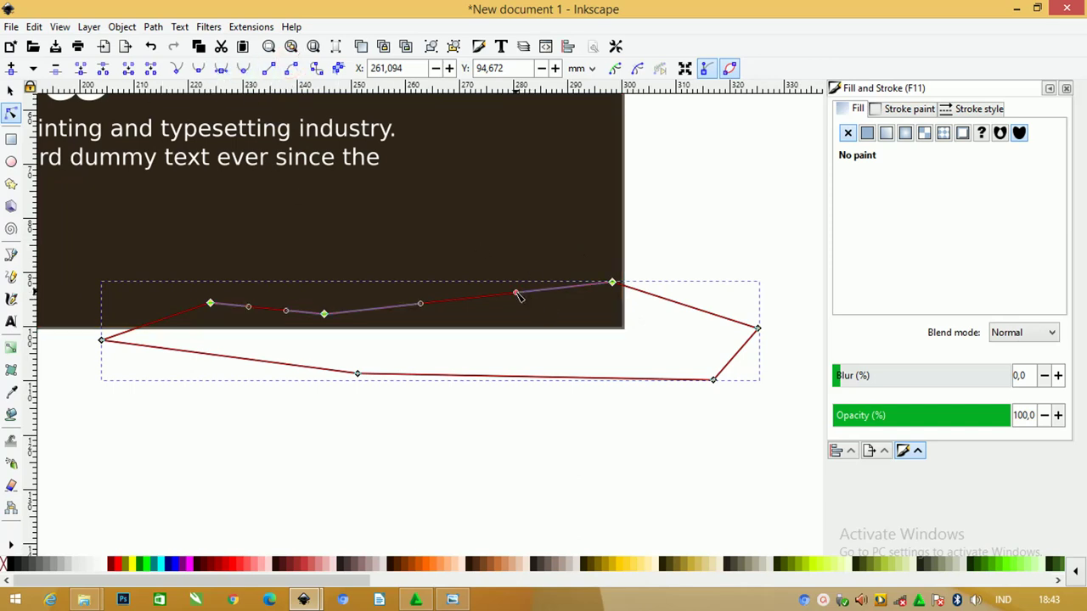
left_click_drag(518, 296, 515, 280)
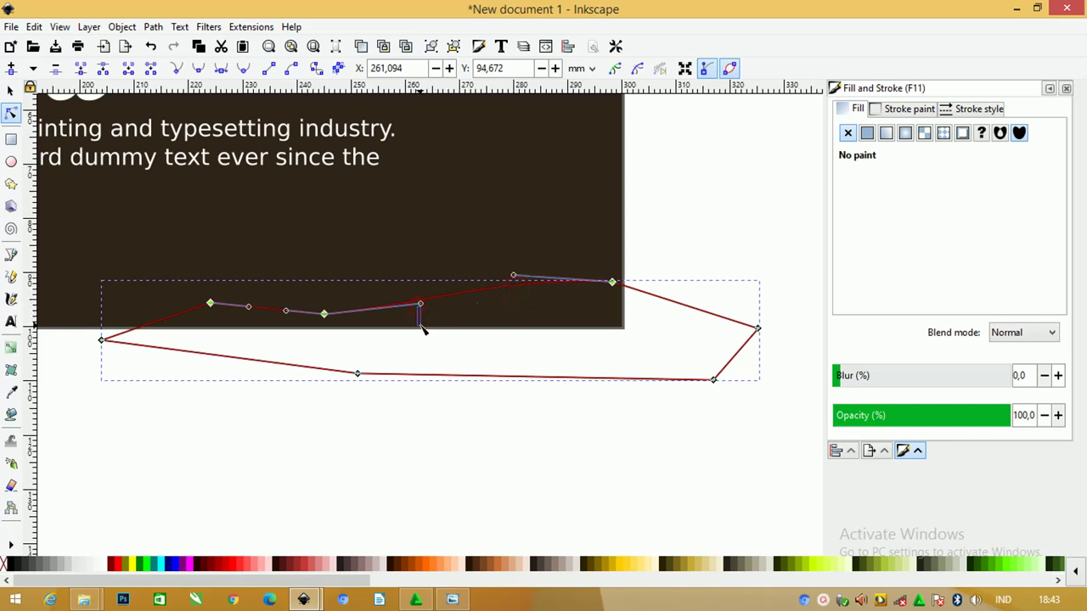
left_click(423, 329)
left_click(324, 316)
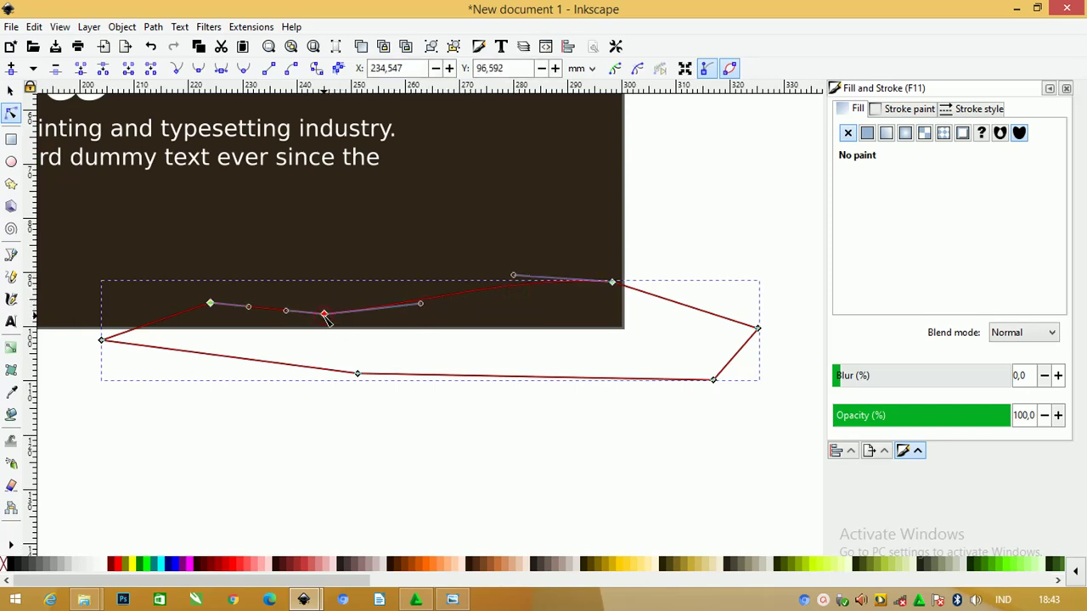
- Zoom in on the wave's dip and make the dip and left peak nodes smooth
scroll(332, 321, "up", 4)
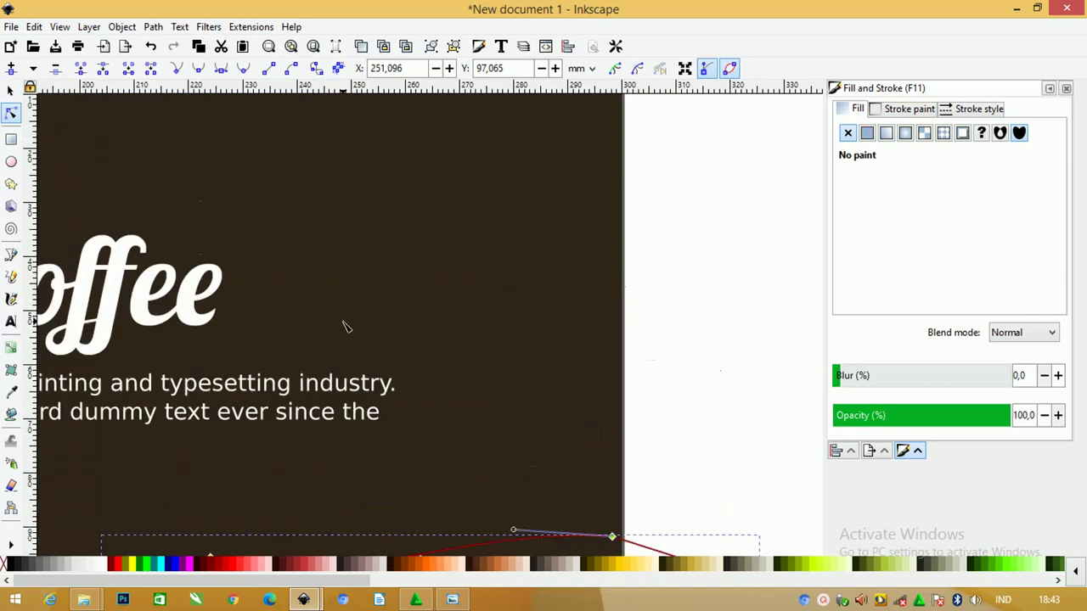
scroll(346, 325, "down", 3)
key("z")
left_click_drag(259, 347, 404, 417)
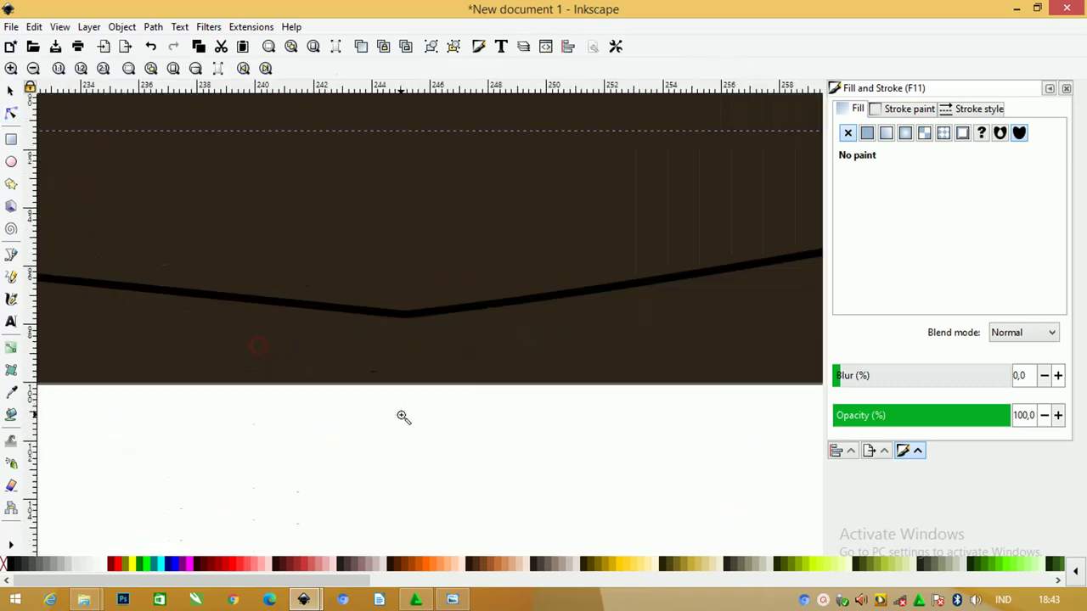
left_click(11, 113)
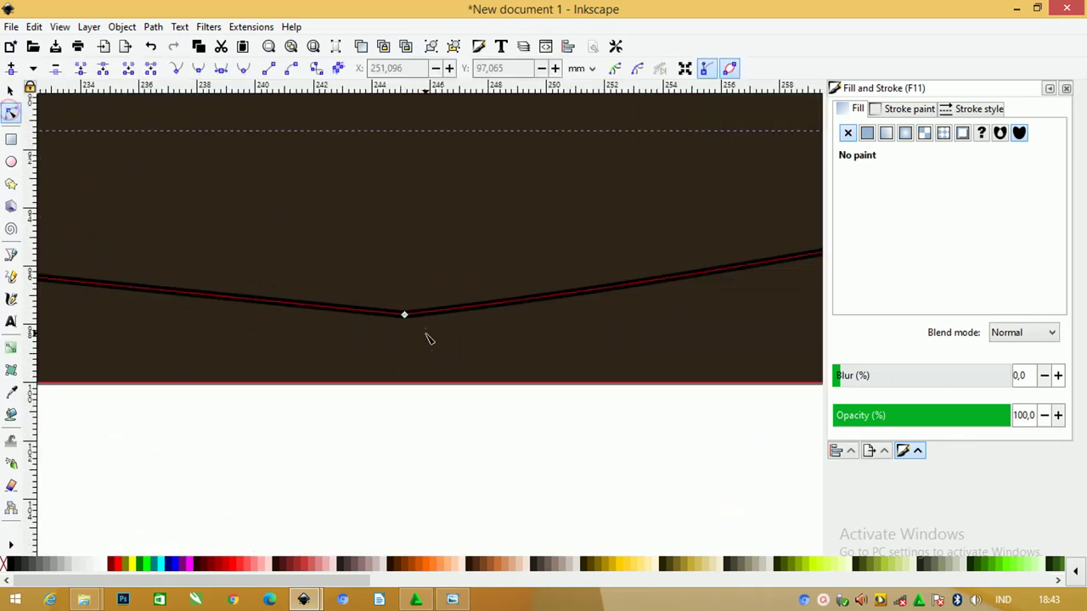
left_click(404, 316)
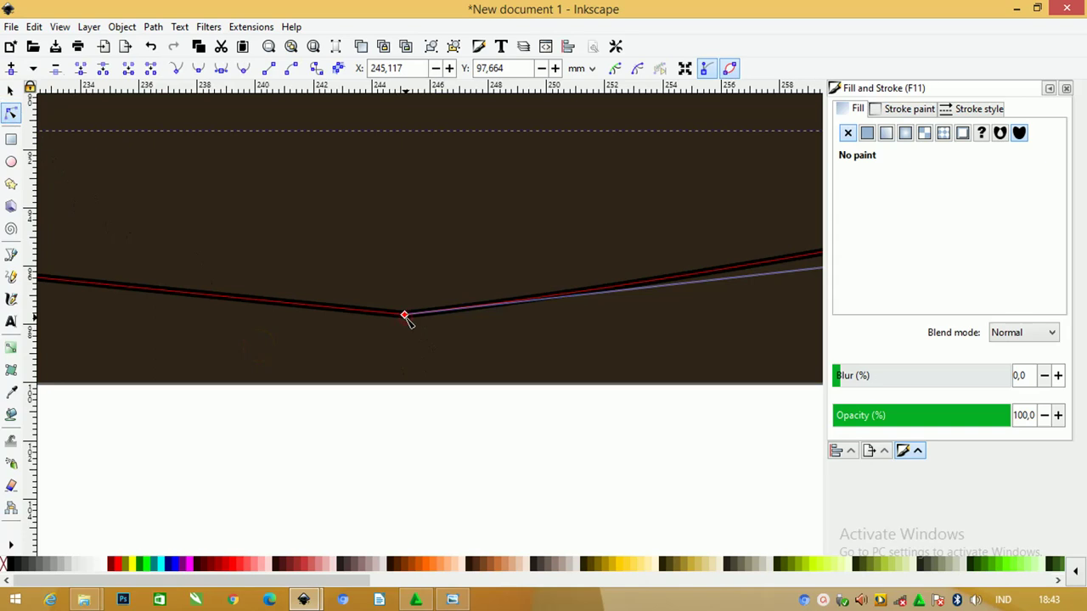
left_click(220, 68)
scroll(473, 285, "down", 3)
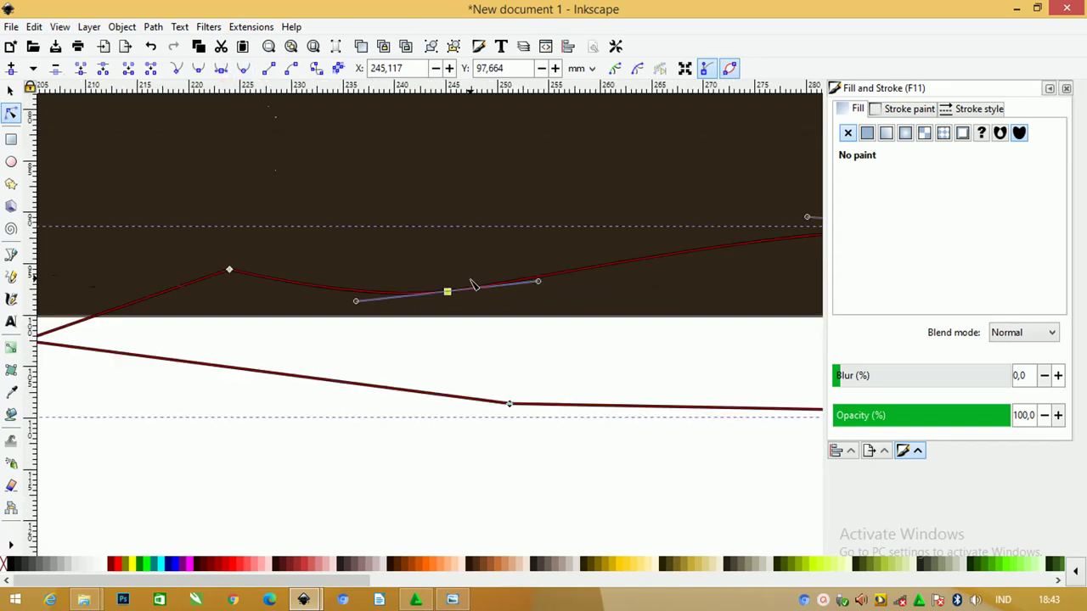
left_click(229, 270)
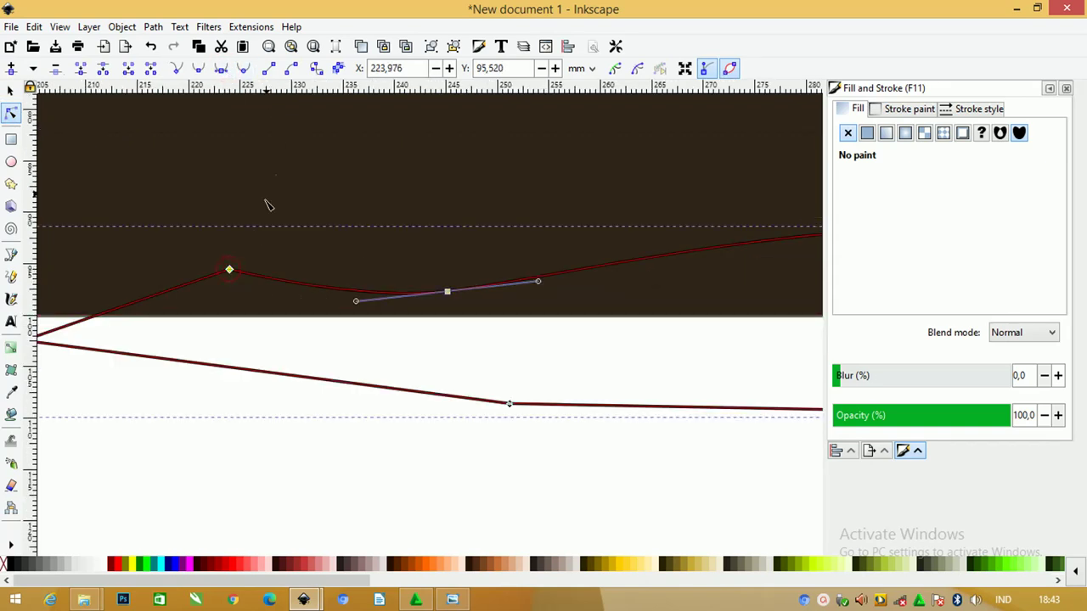
left_click(221, 68)
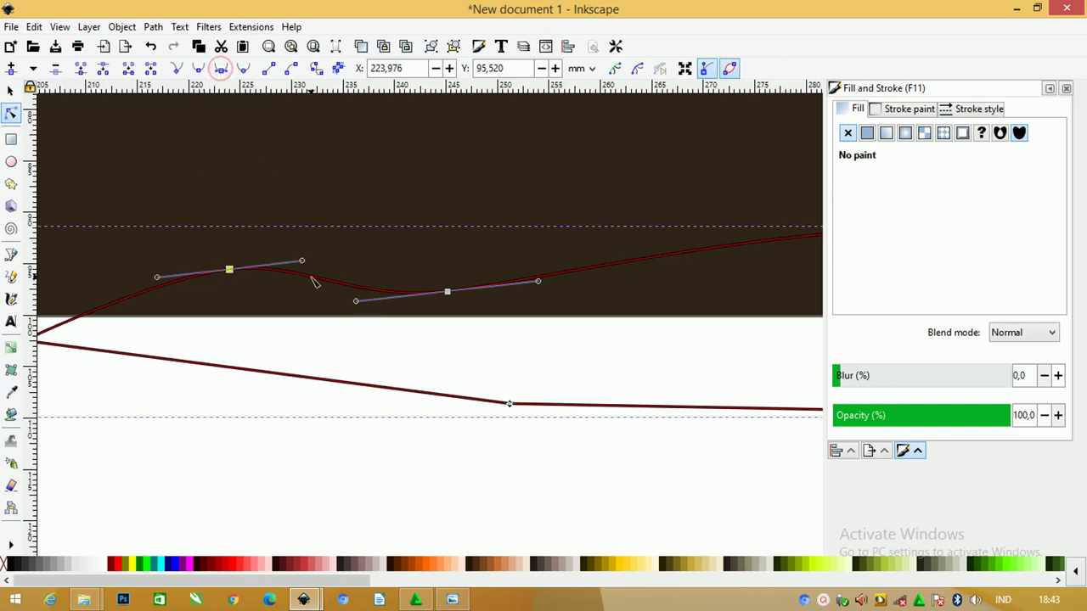
scroll(346, 279, "down", 2)
- Reposition the right peak and right-end nodes, make the peak symmetric, and lower the dip
left_click_drag(668, 251, 642, 262)
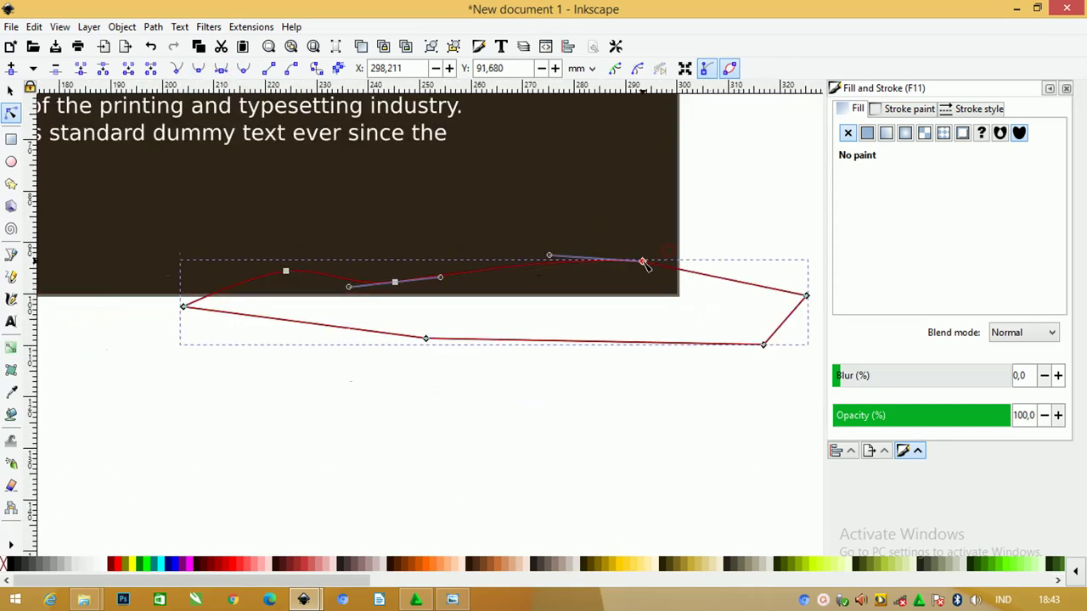
left_click_drag(805, 296, 747, 318)
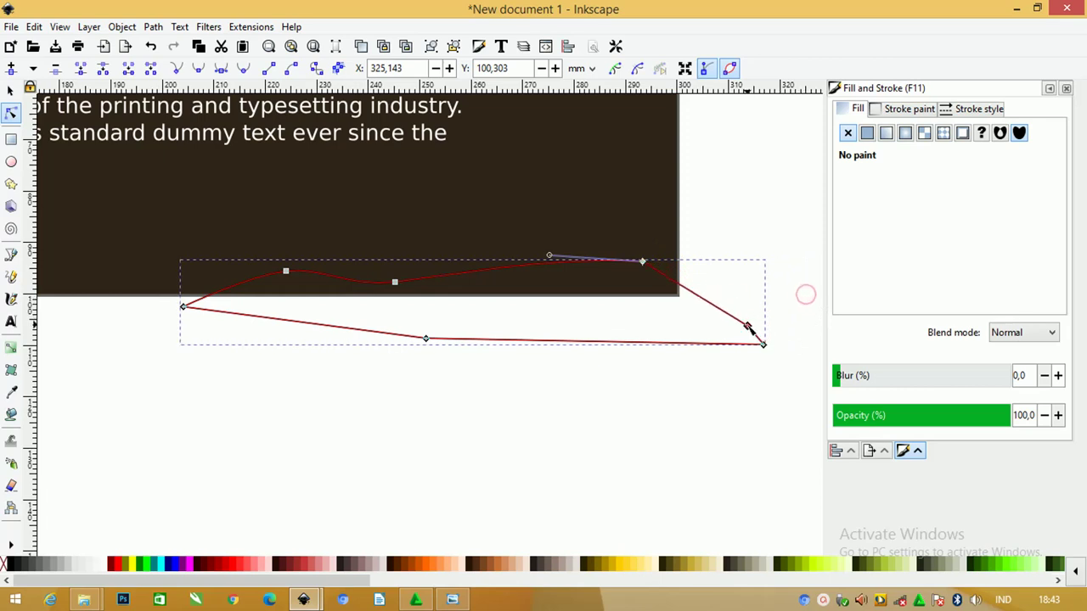
left_click(395, 282)
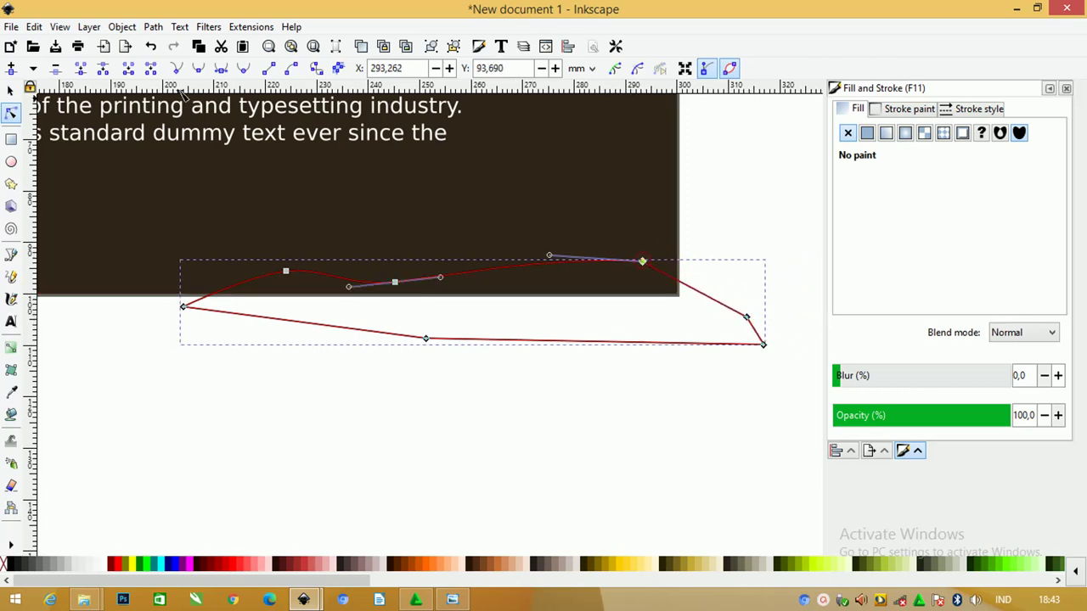
left_click(241, 70)
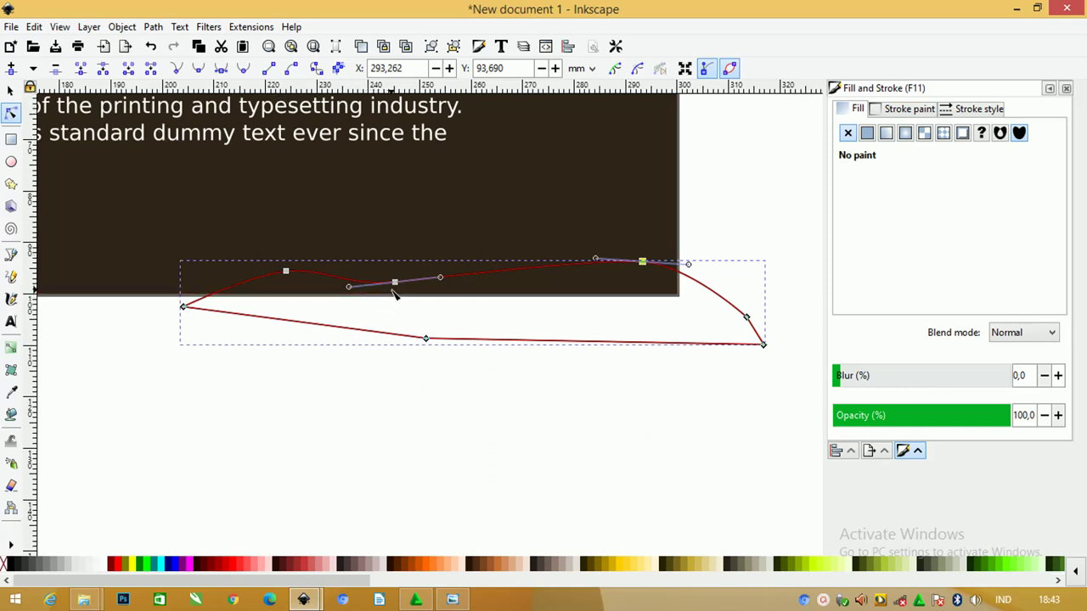
left_click_drag(395, 283, 393, 293)
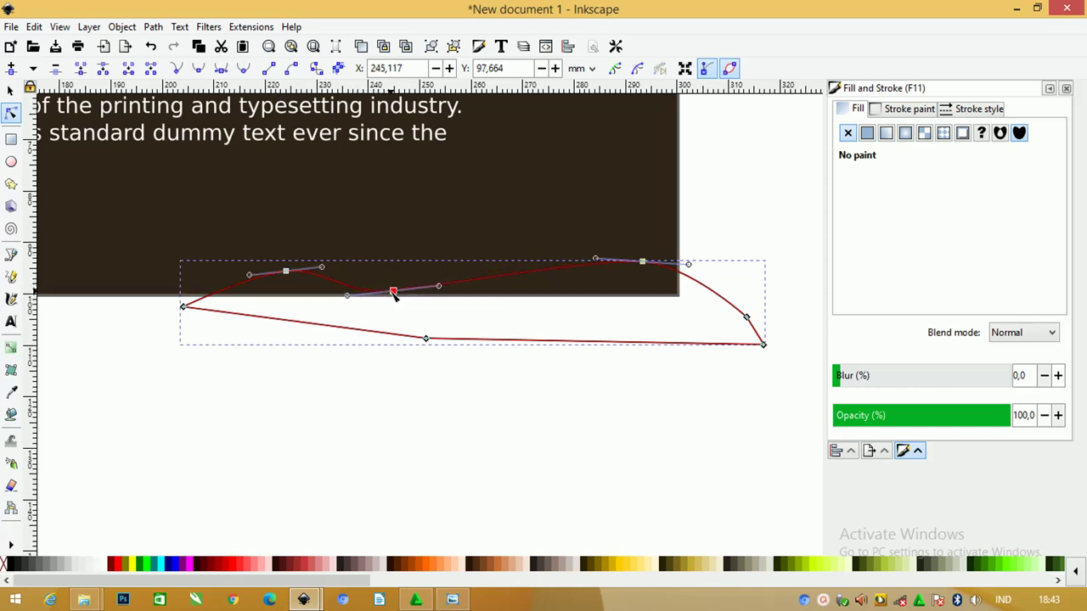
- Pull the right curve and bottom-right corner nodes leftward to refine the wave
left_click_drag(600, 262, 574, 261)
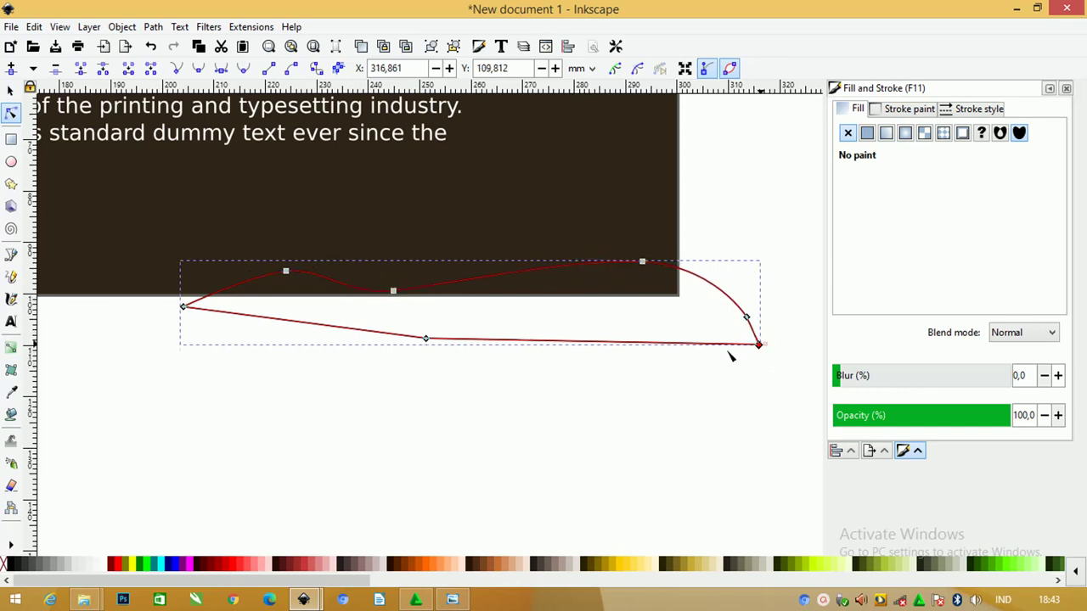
left_click_drag(763, 345, 675, 351)
left_click_drag(747, 319, 714, 314)
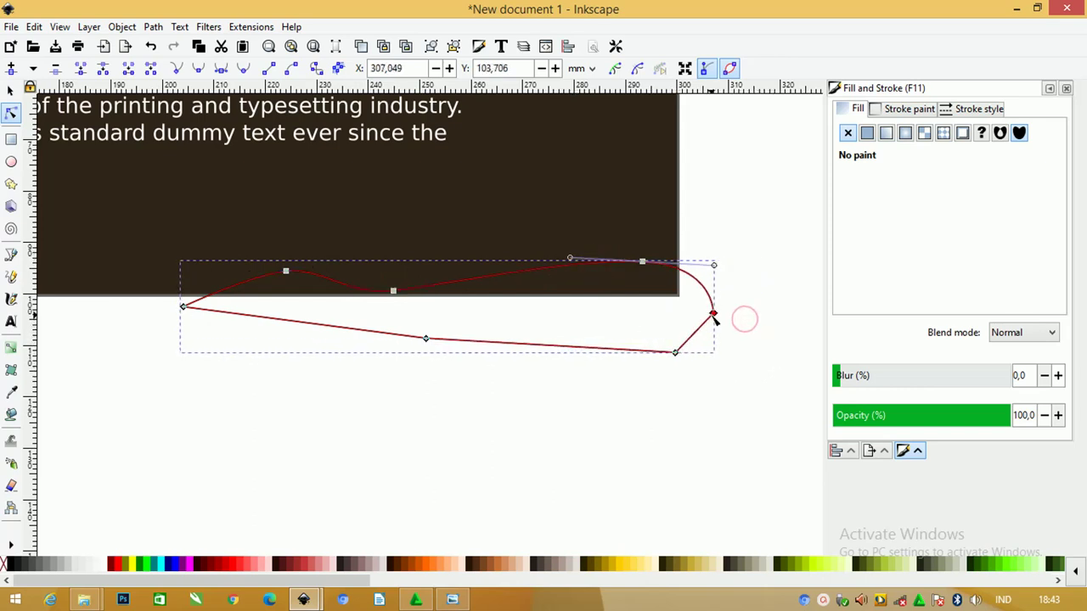
left_click_drag(613, 265, 601, 265)
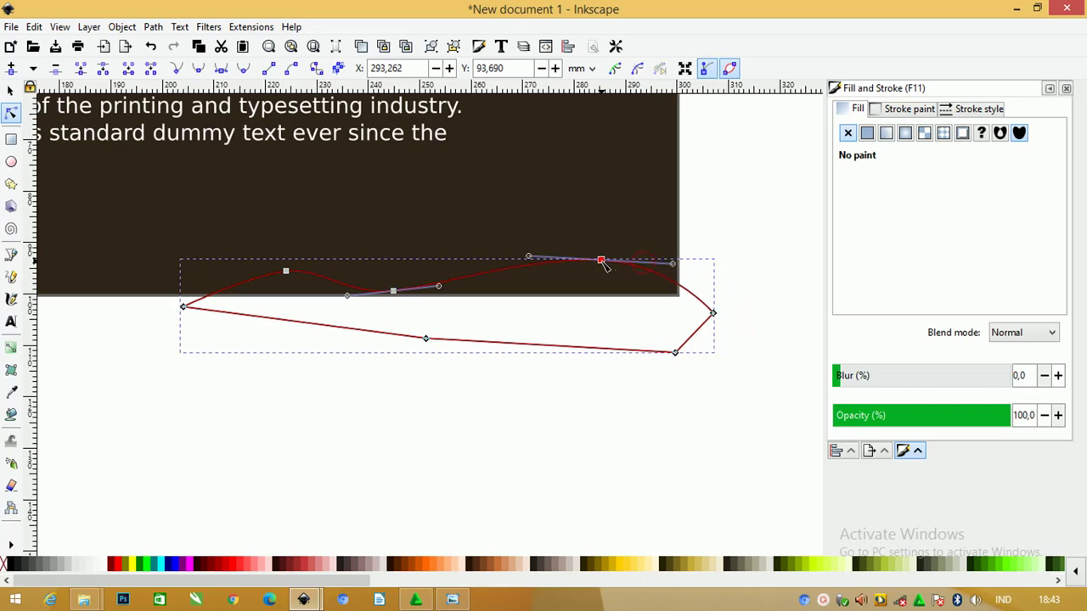
left_click_drag(713, 315, 709, 316)
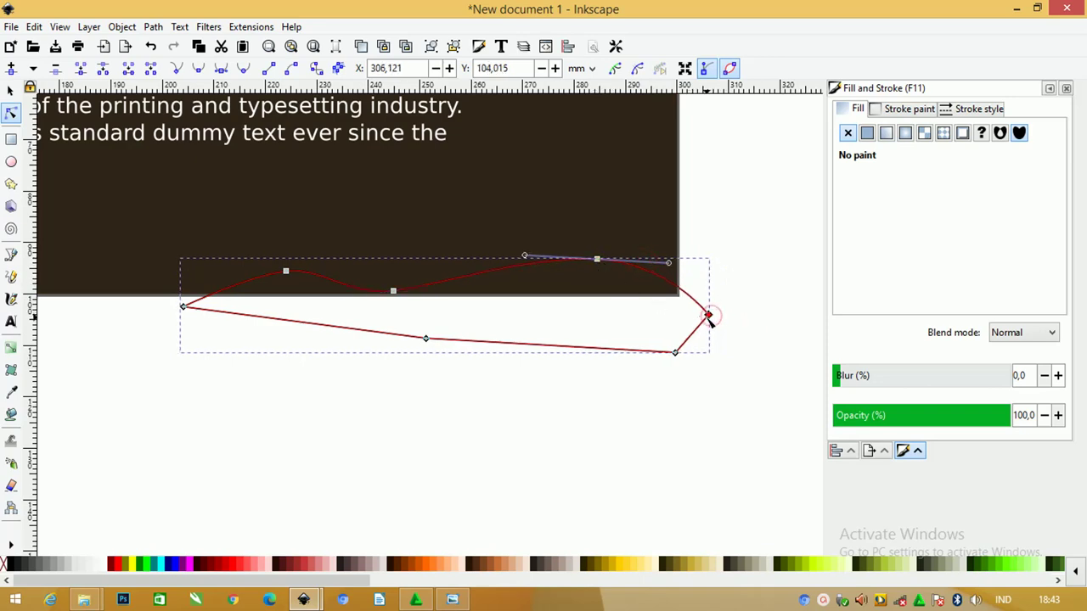
- Bring the dark brown banner rectangle to the front
left_click(12, 91)
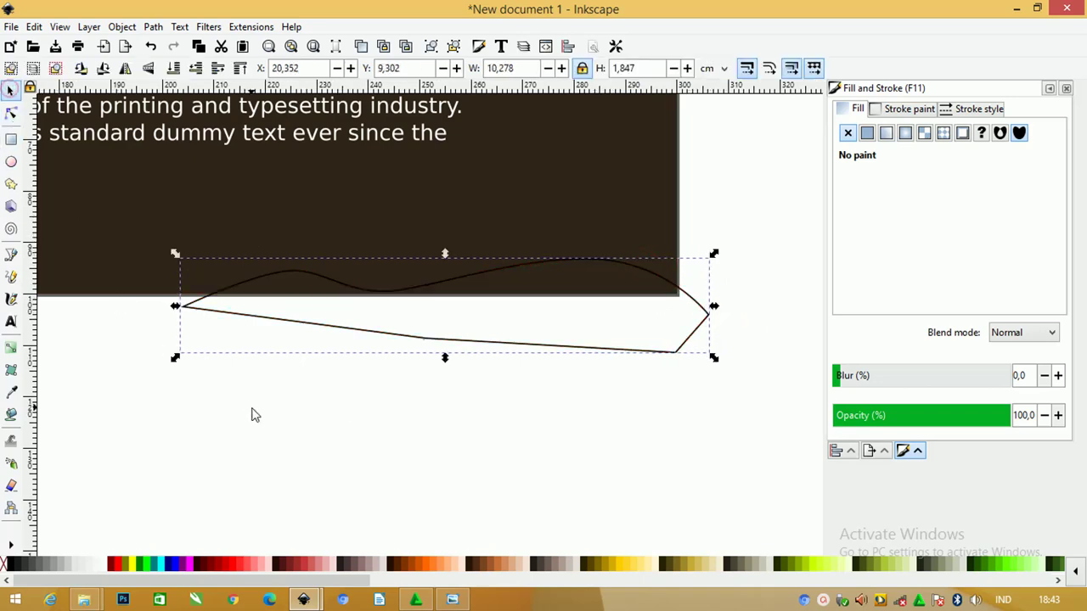
left_click(250, 410)
scroll(509, 378, "down", 2, "ctrl")
left_click(528, 298)
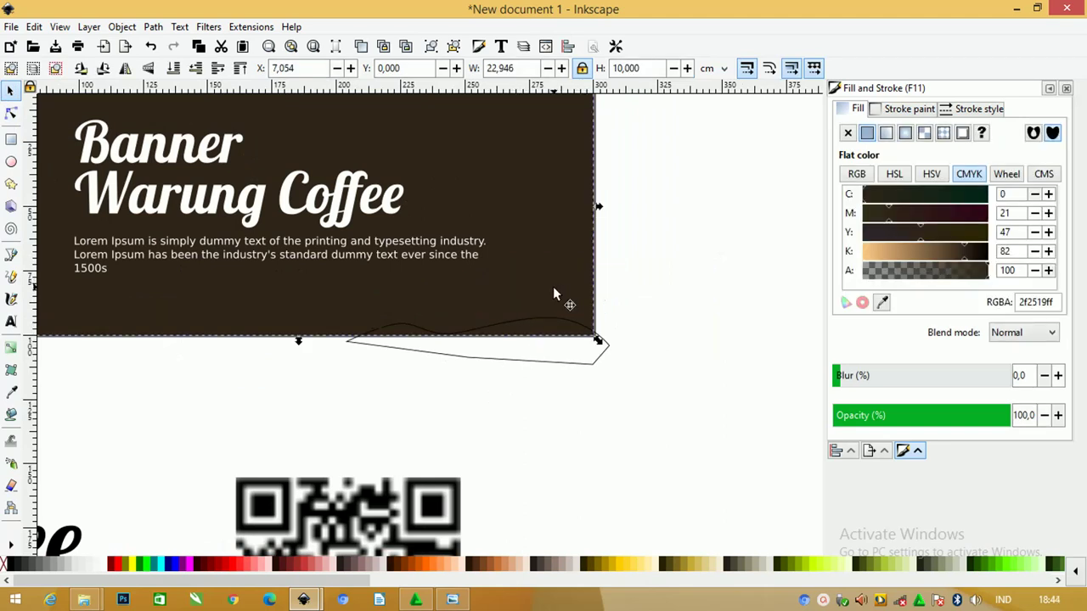
key("Home")
- Raise the wave path above the banner and select both shapes together
left_click(610, 351)
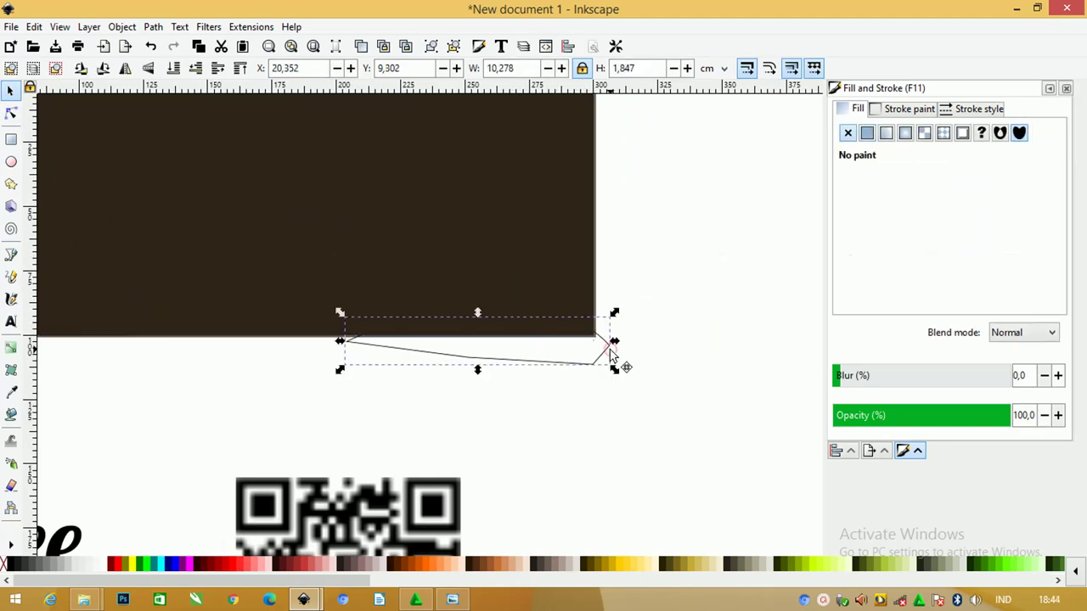
left_click(239, 68)
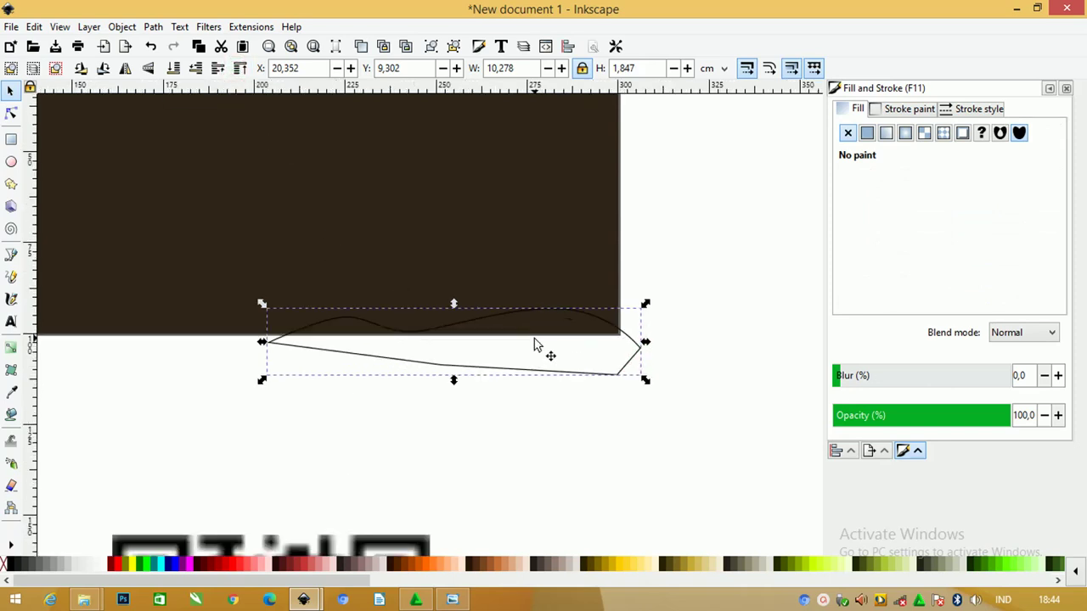
scroll(548, 306, "down", 2, "ctrl")
scroll(543, 268, "up", 2, "ctrl")
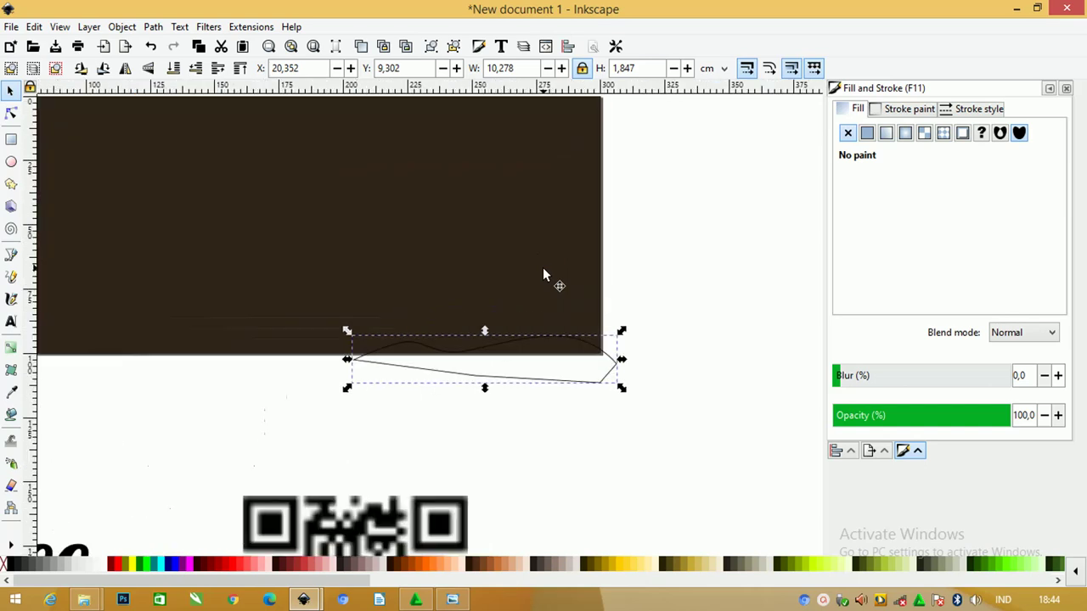
left_click(543, 267, "shift")
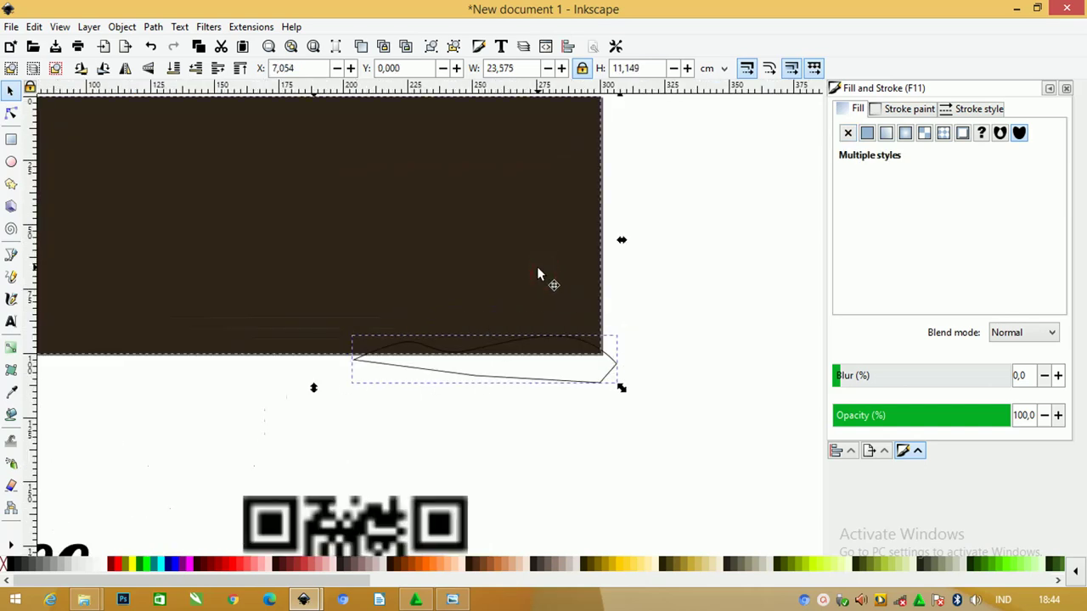
left_click_drag(537, 266, 503, 279)
key("ctrl+z")
left_click(153, 26)
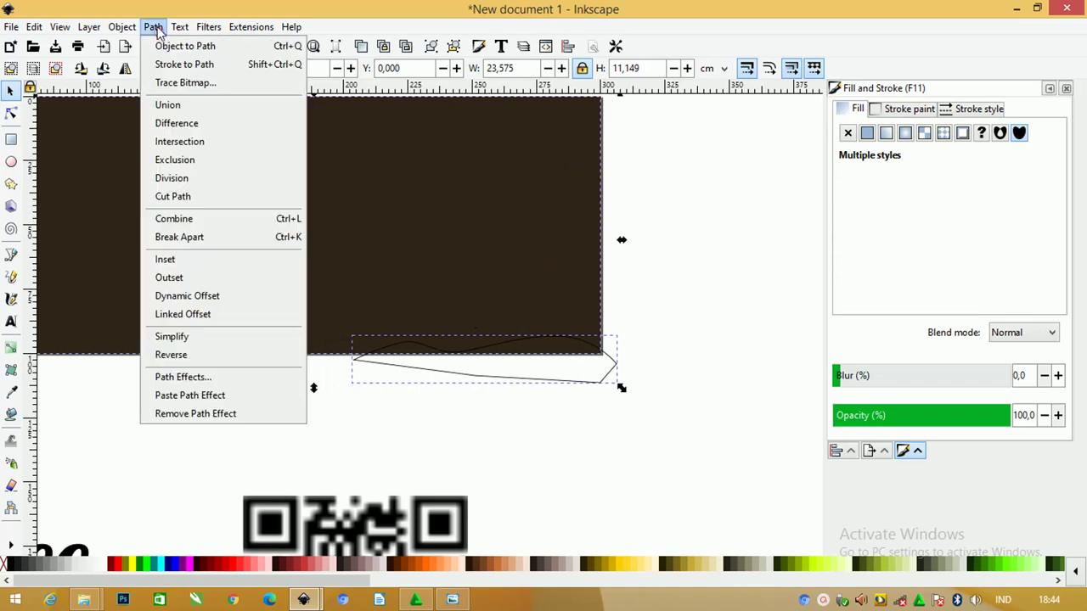
- Intersect the wave with the banner and fill the resulting strip with the orange gradient
left_click(185, 149)
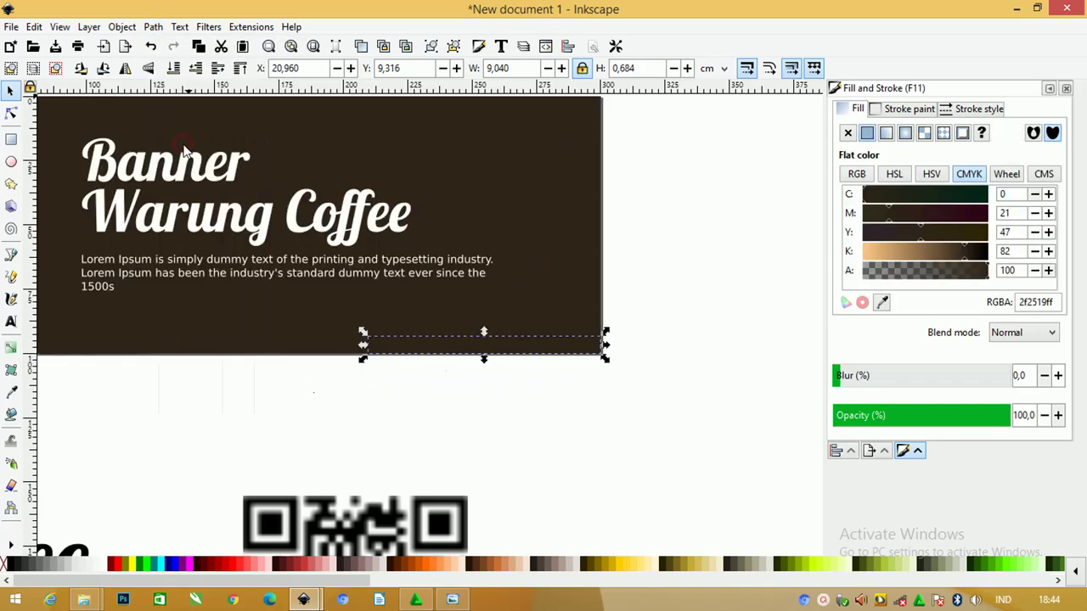
scroll(520, 358, "down", 1)
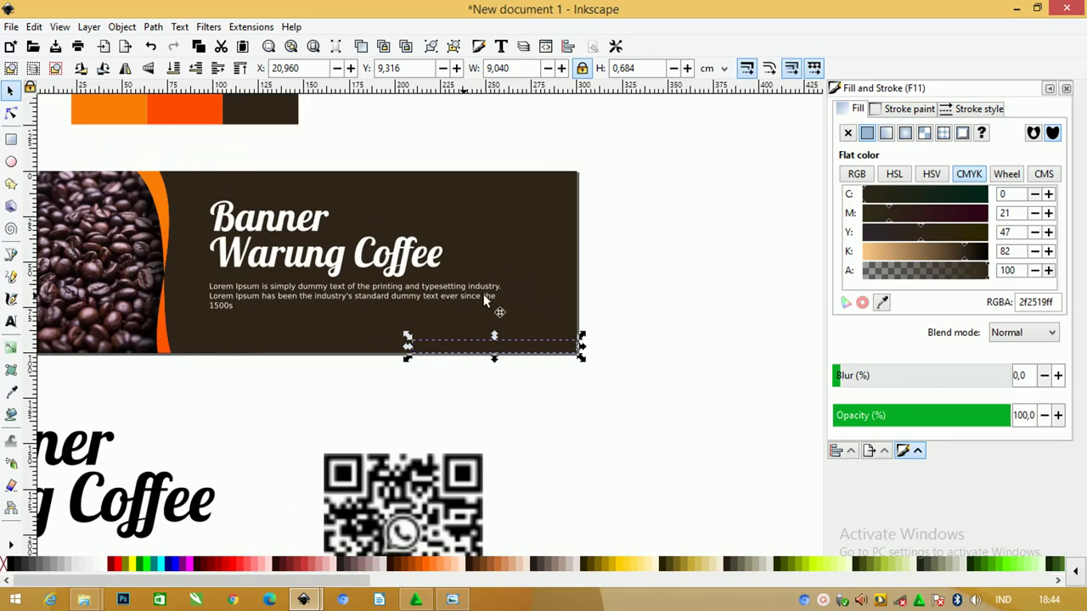
left_click(885, 133)
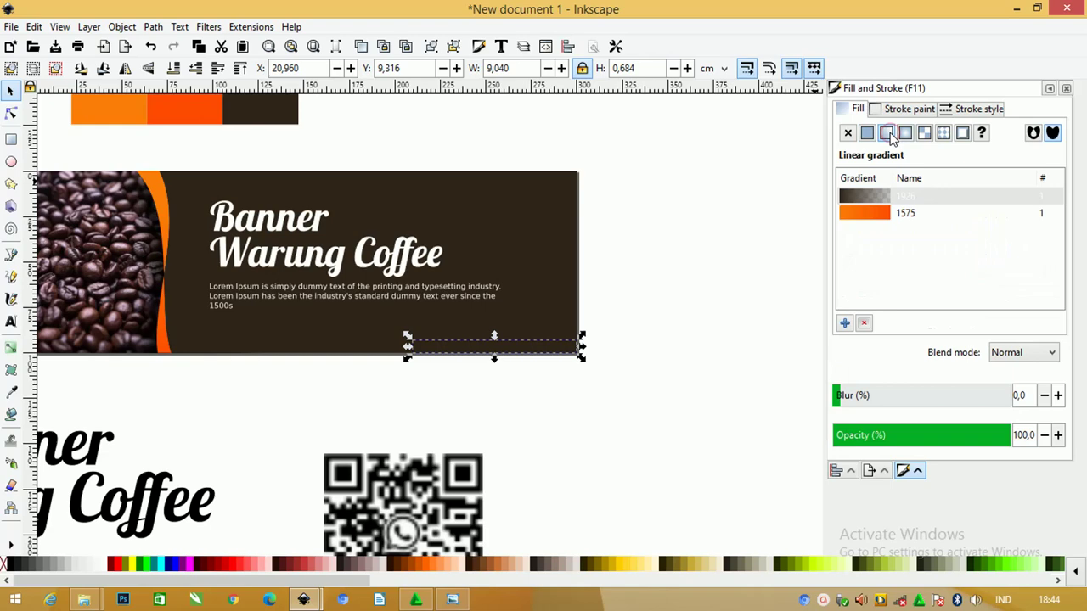
left_click(860, 219)
- Widen the orange wave slightly from its top-left handle
scroll(485, 355, "up", 3)
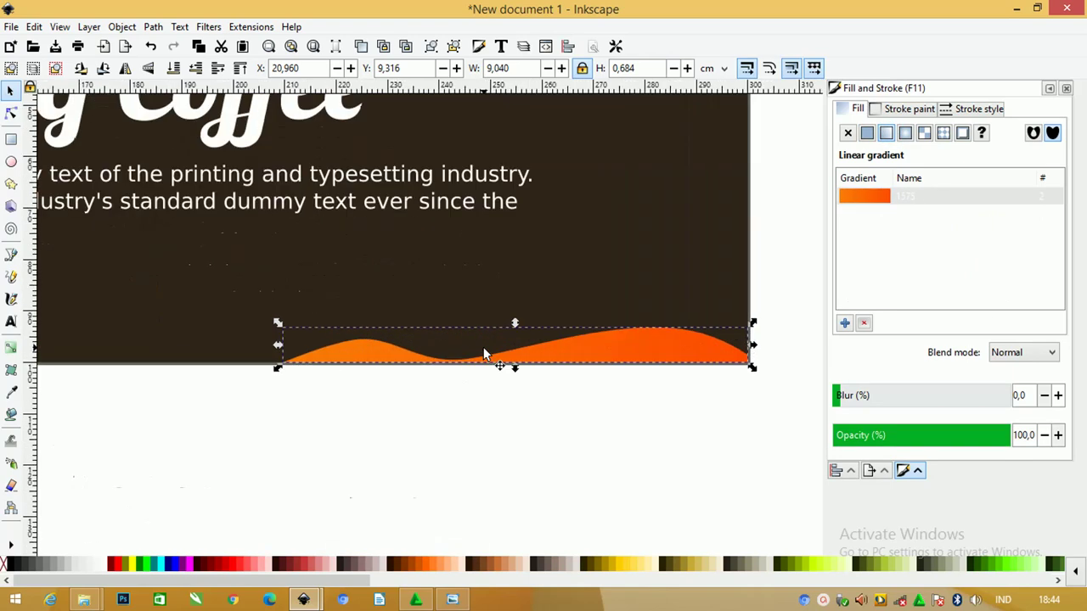
scroll(505, 344, "down", 1)
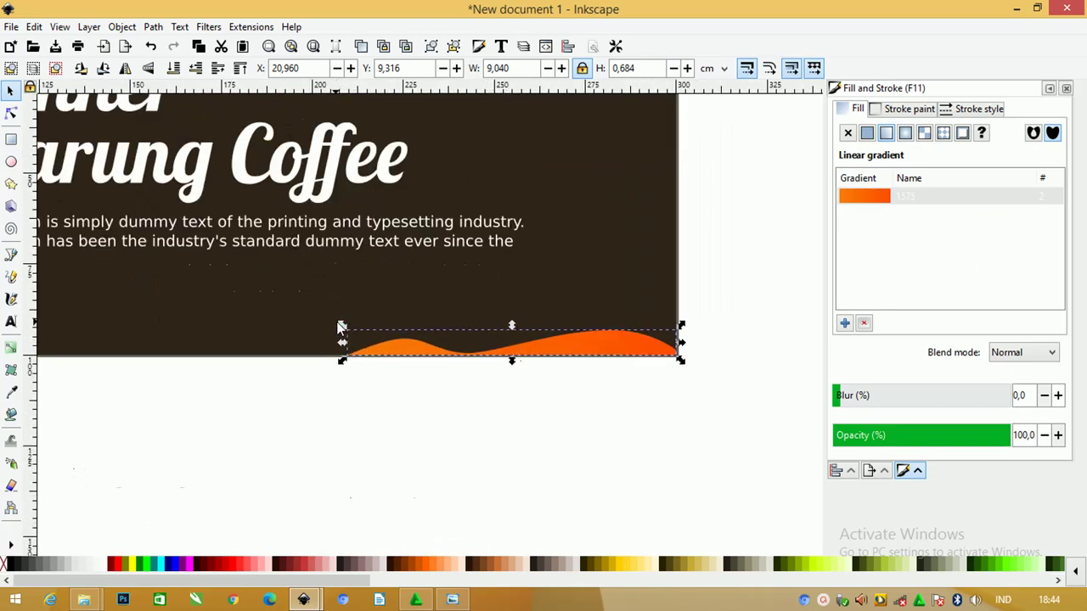
left_click_drag(342, 327, 328, 319)
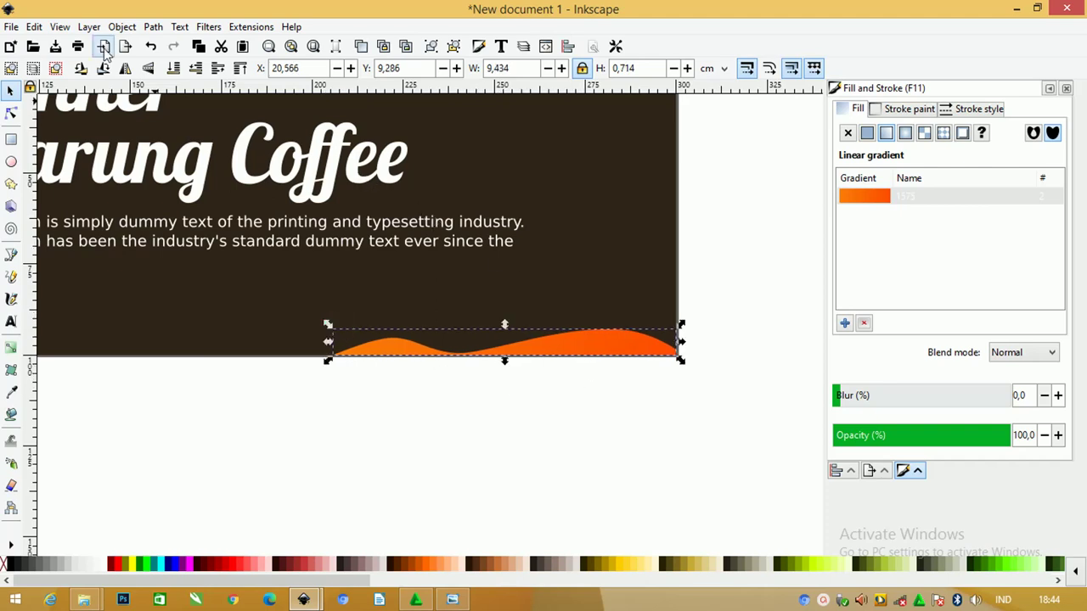
- Duplicate the orange wave, make the copy solid white, and nudge it up
left_click(34, 27)
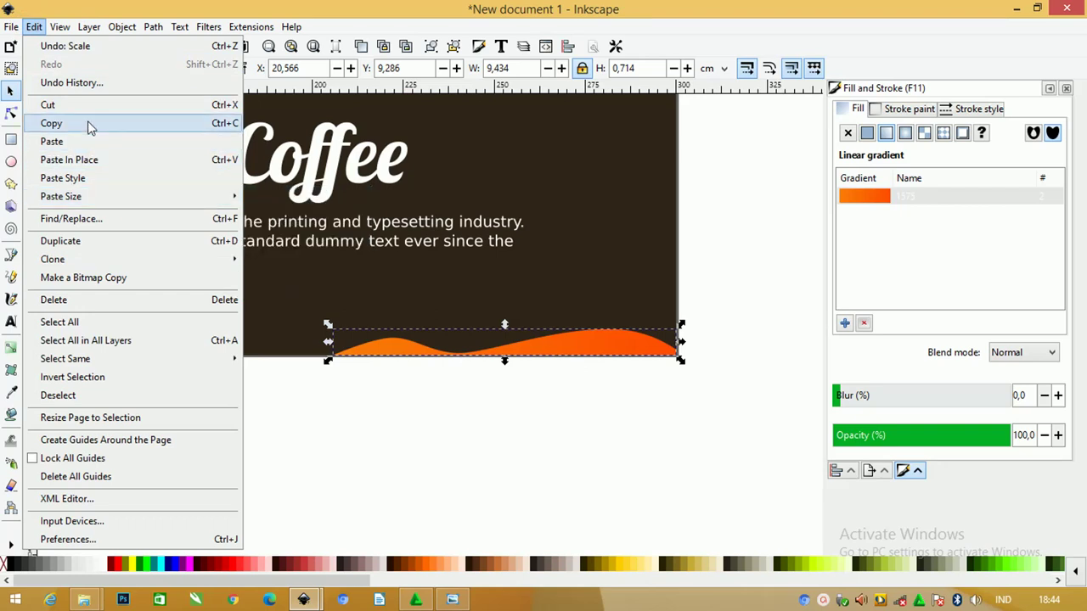
left_click(102, 241)
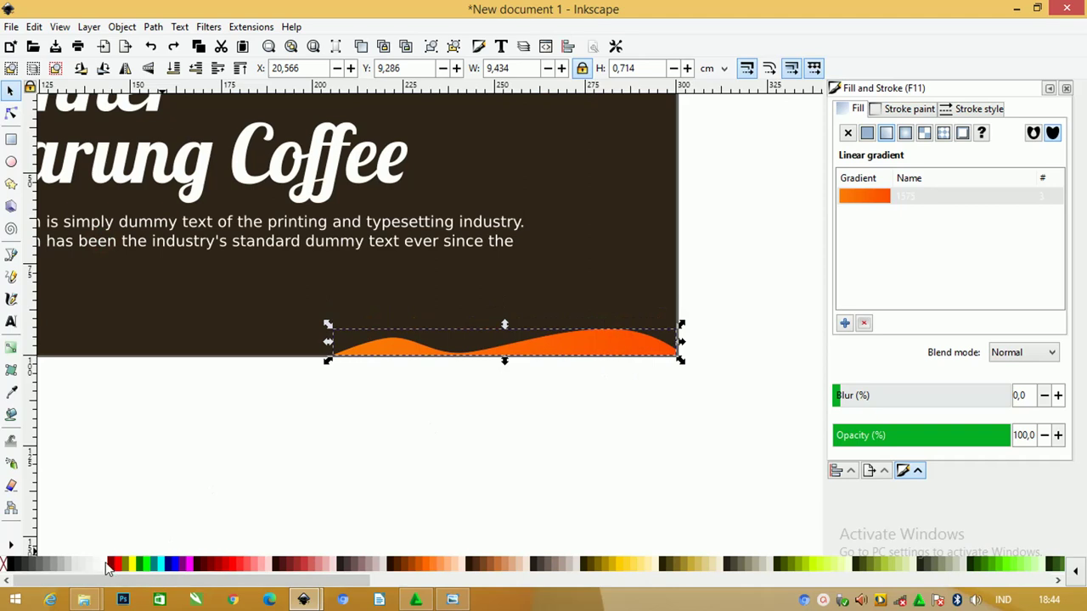
left_click(107, 563)
scroll(485, 304, "up", 1, "ctrl")
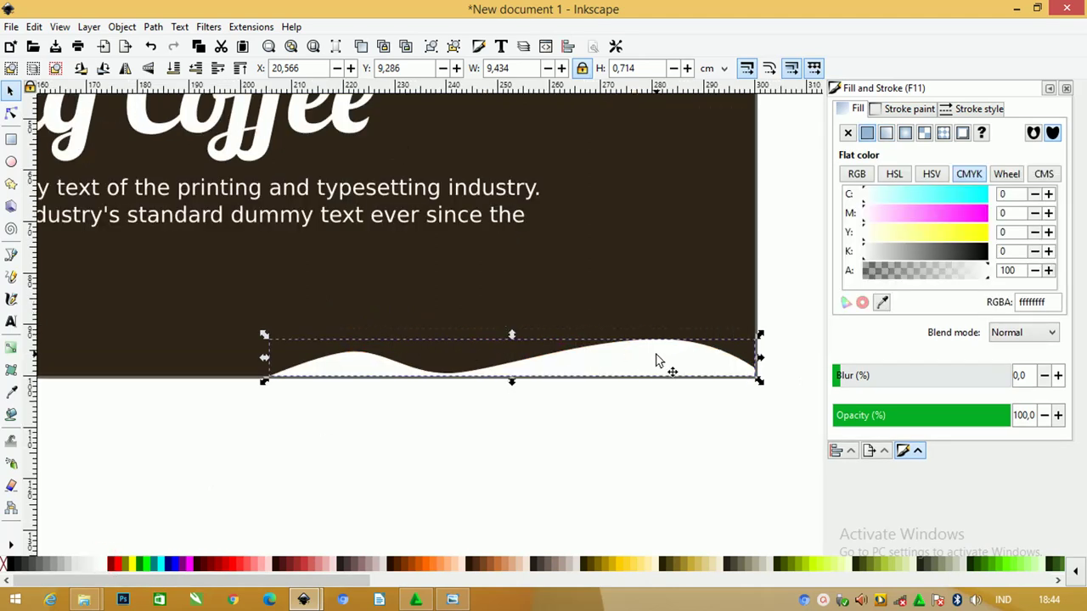
key("Up")
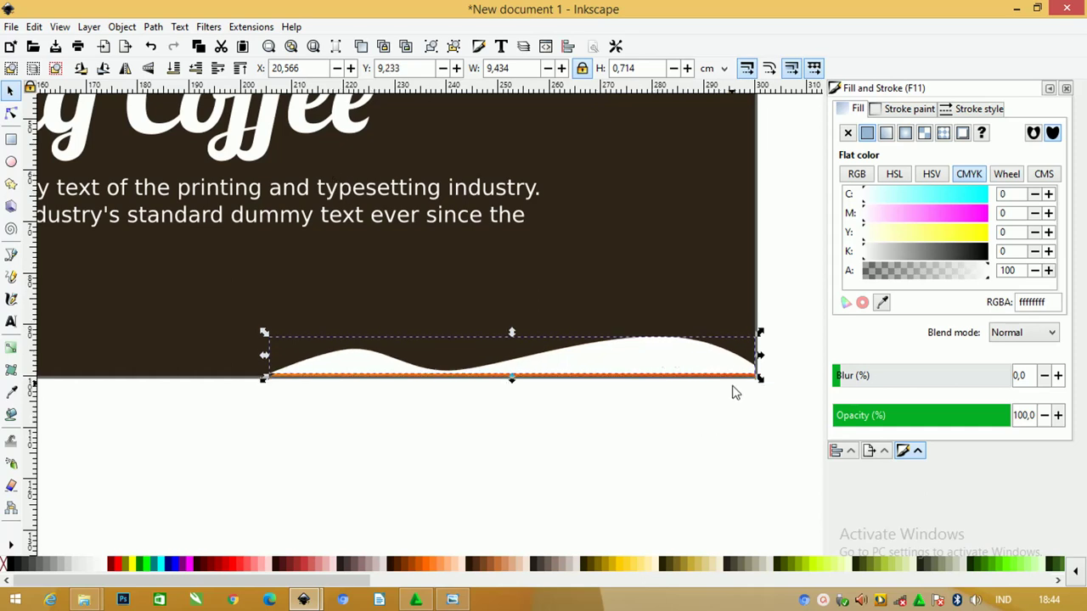
- Rotate the white wave slightly and adjust its stacking so its edge shows
left_click(719, 364)
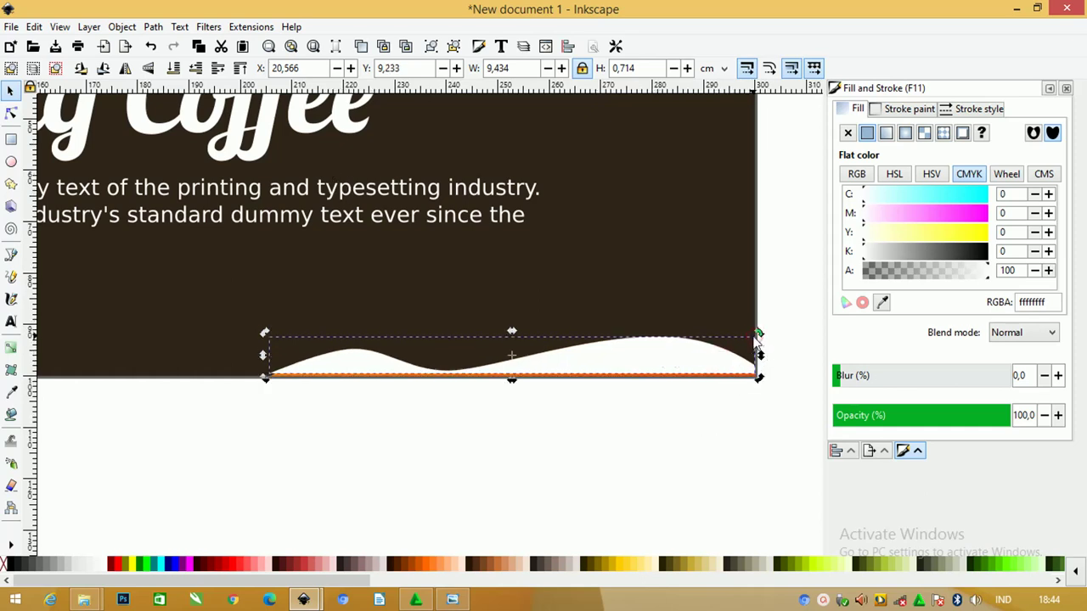
left_click_drag(758, 334, 756, 340)
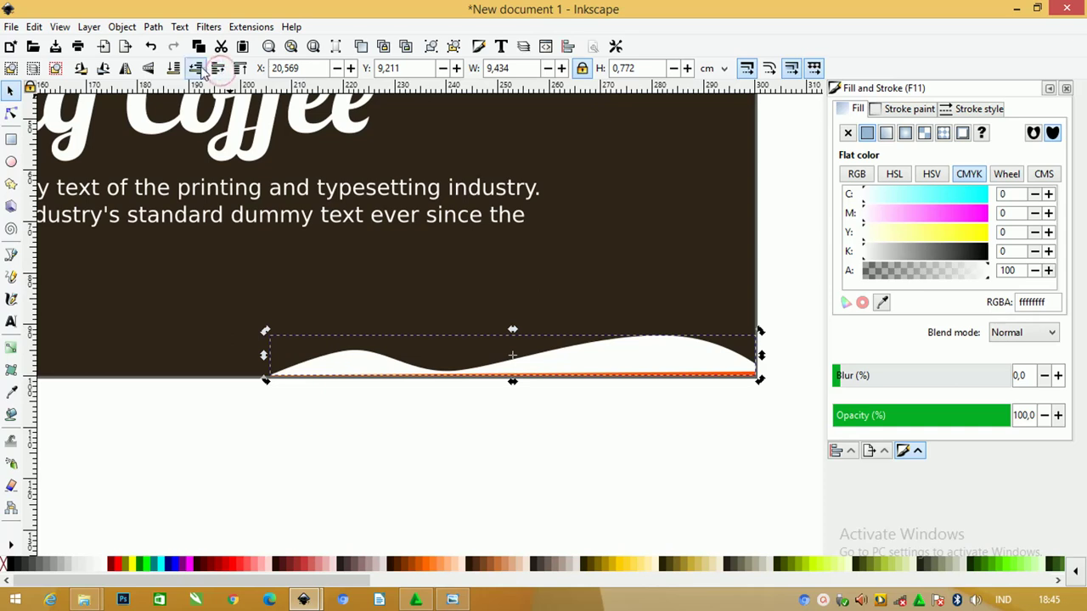
left_click(197, 68)
left_click(217, 68)
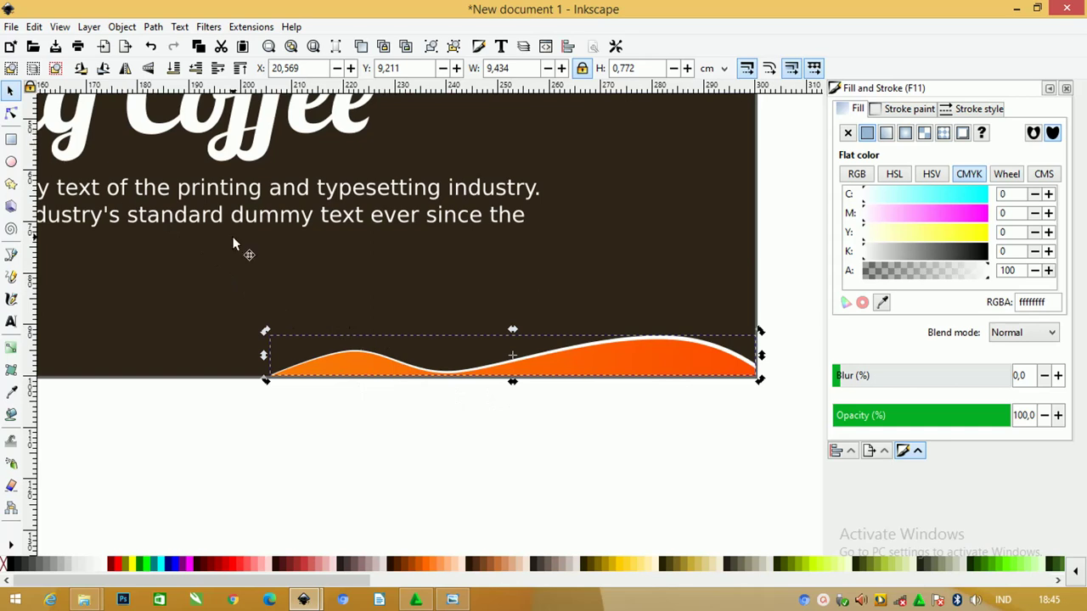
key("Right")
key("Right")
key("Right")
key("Right")
key("Down")
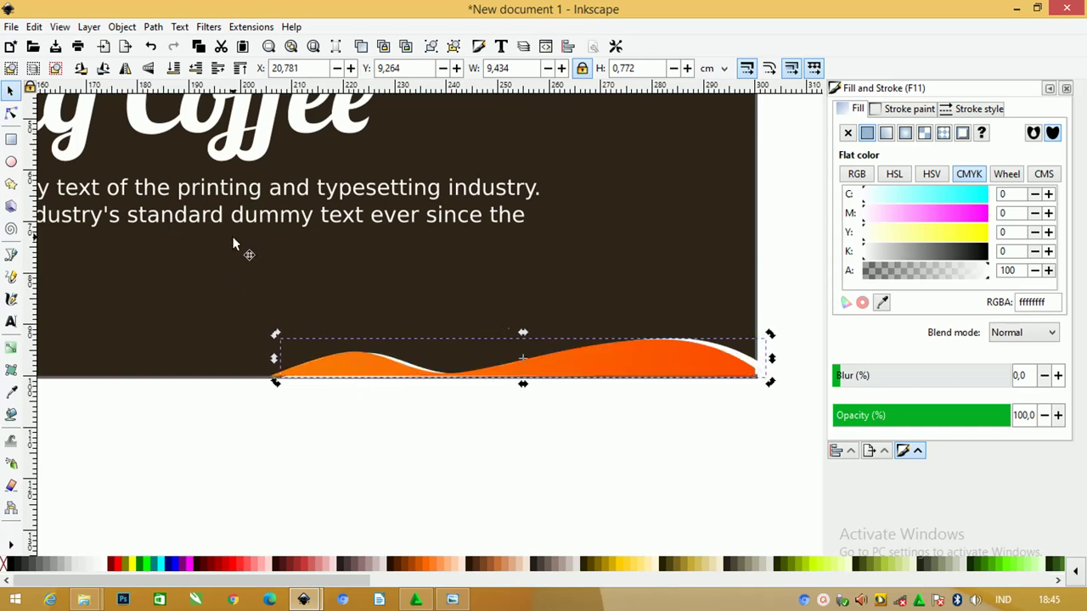
key("Left")
key("Left")
key("Left")
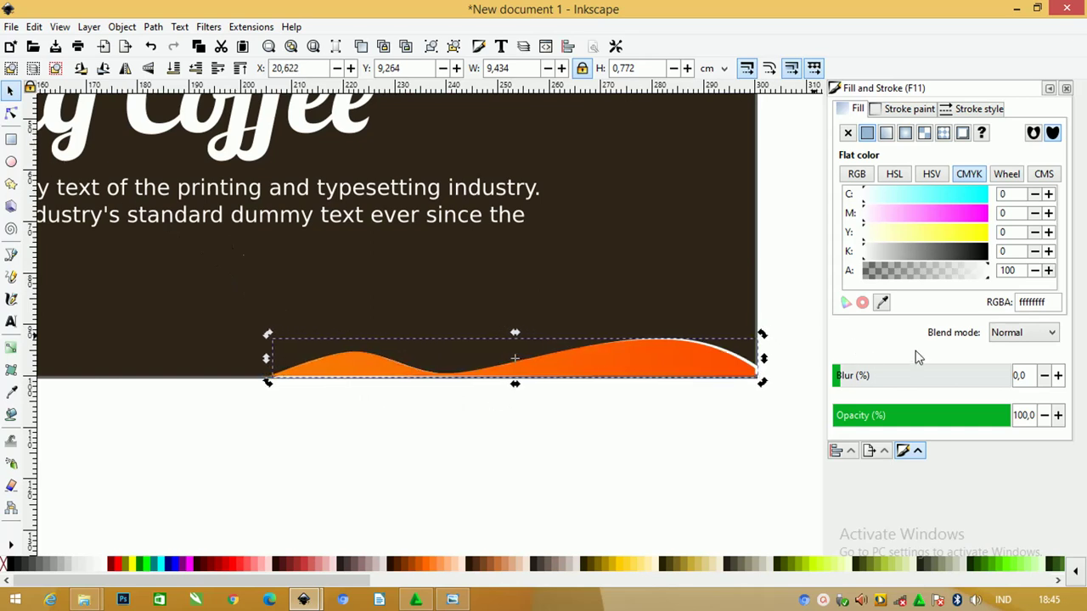
- Stretch the white curve taller above the orange wave
key("Tab")
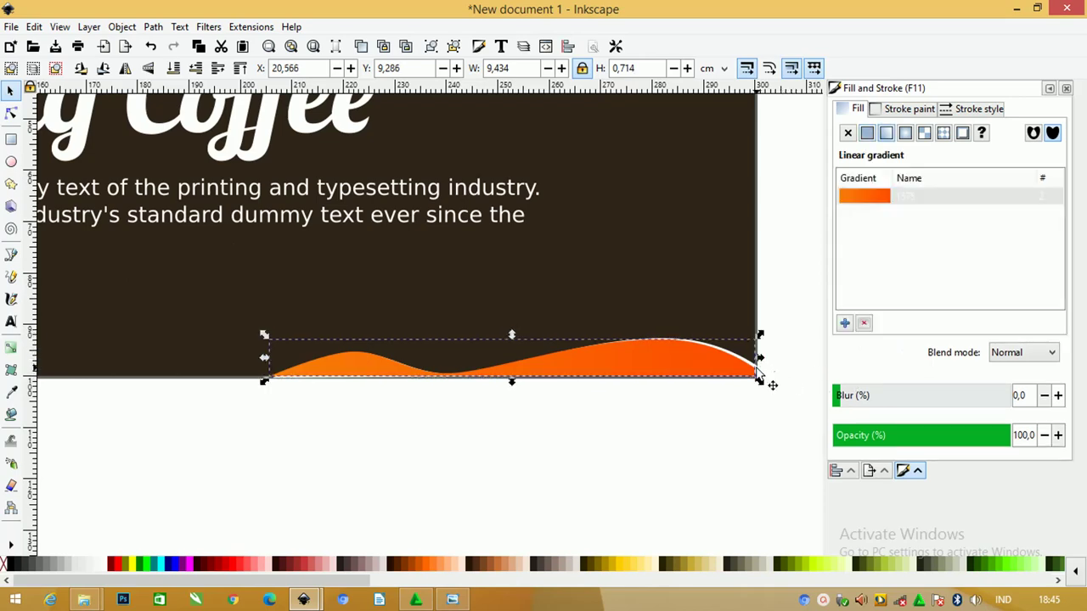
scroll(758, 373, "up", 1, "ctrl")
left_click_drag(759, 325, 760, 326)
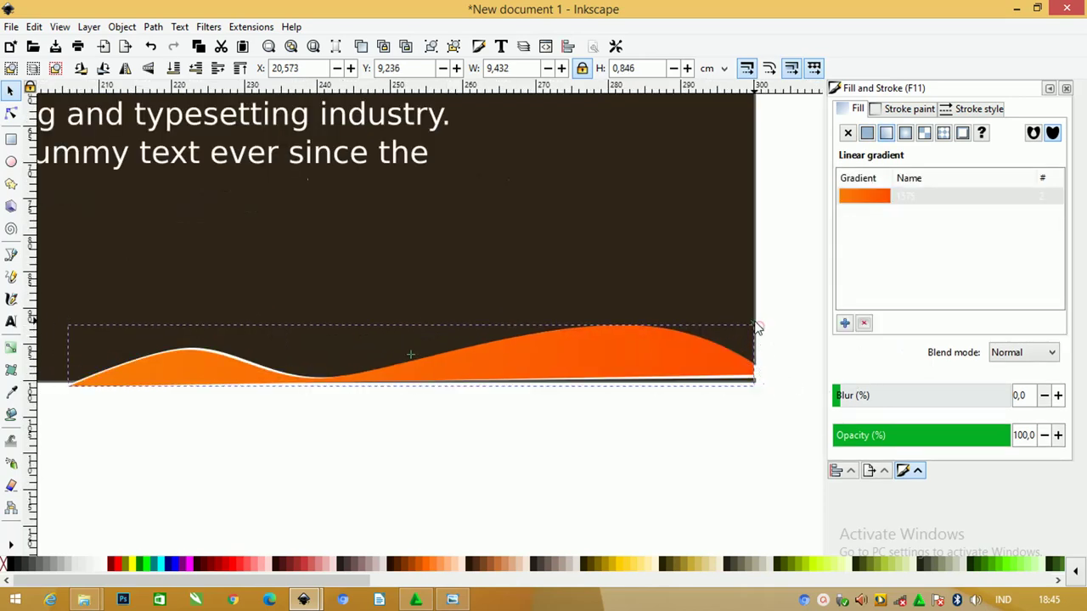
key("ctrl+z")
left_click(774, 358)
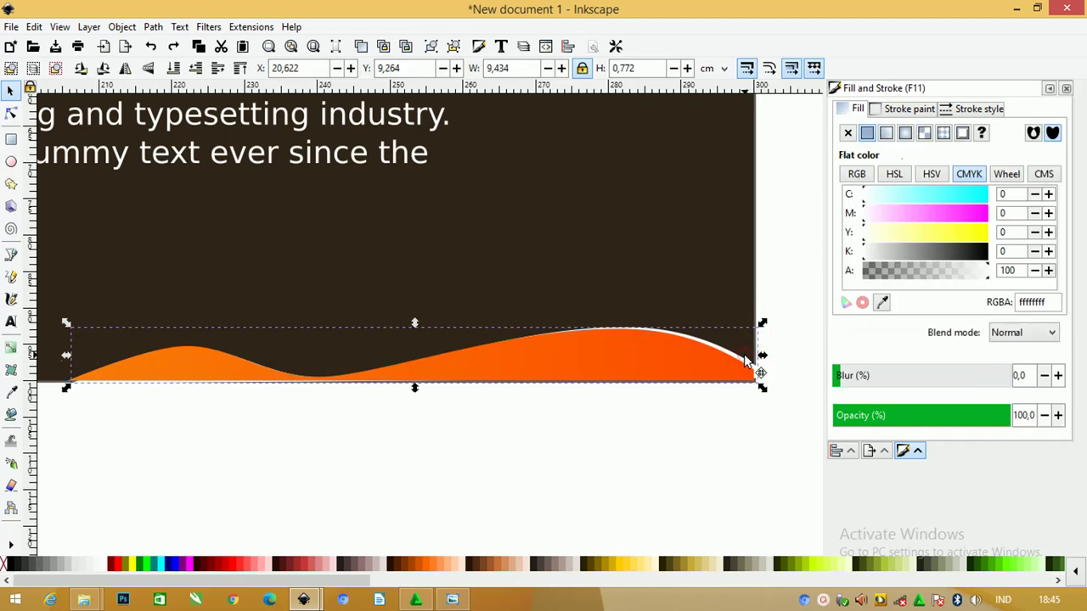
left_click_drag(762, 325, 757, 326)
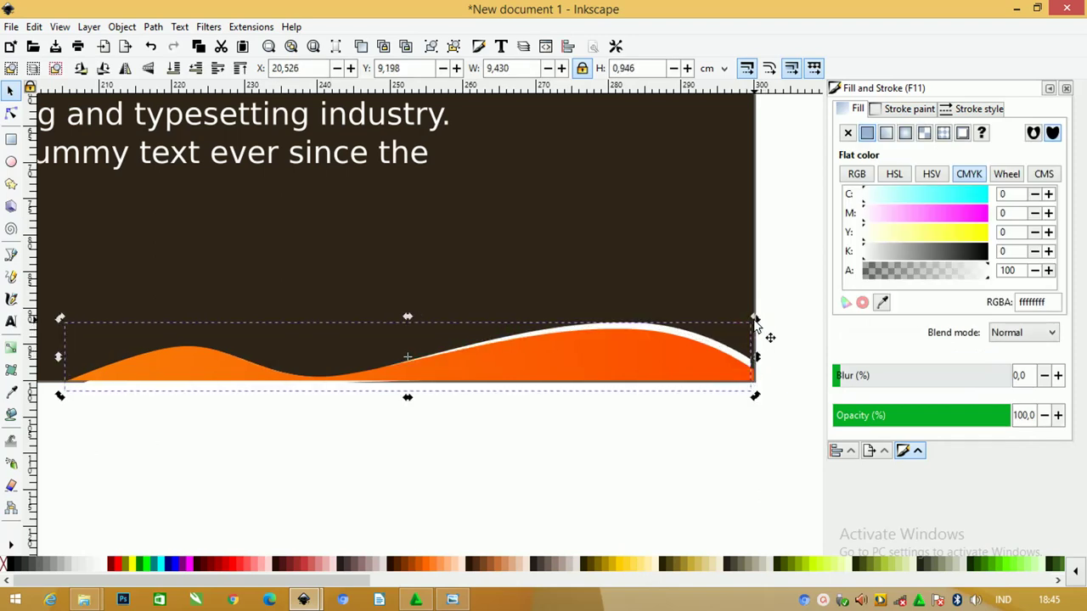
key("Down")
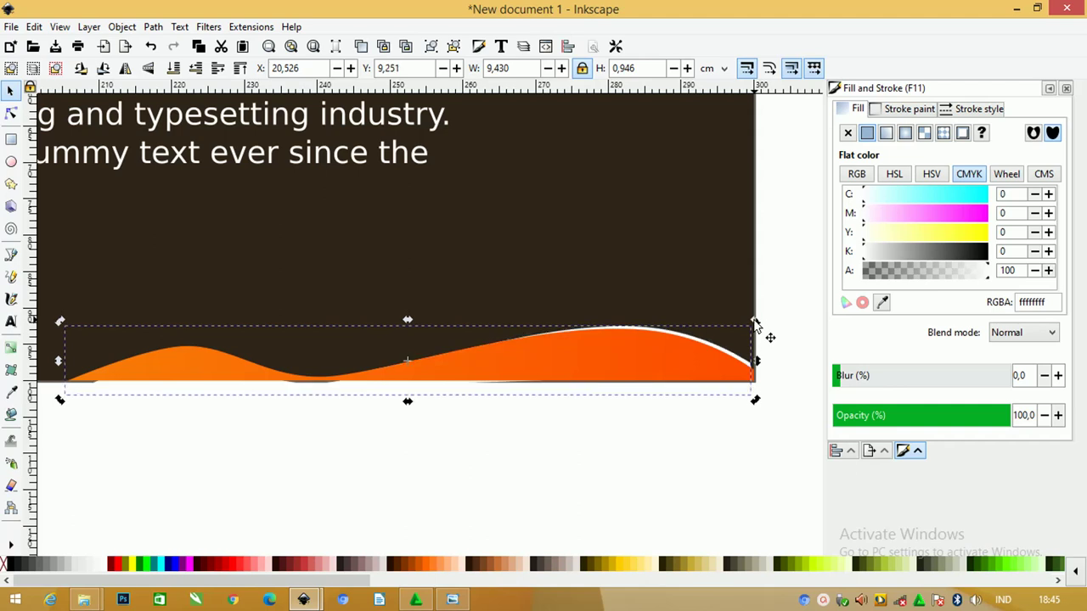
key("Up")
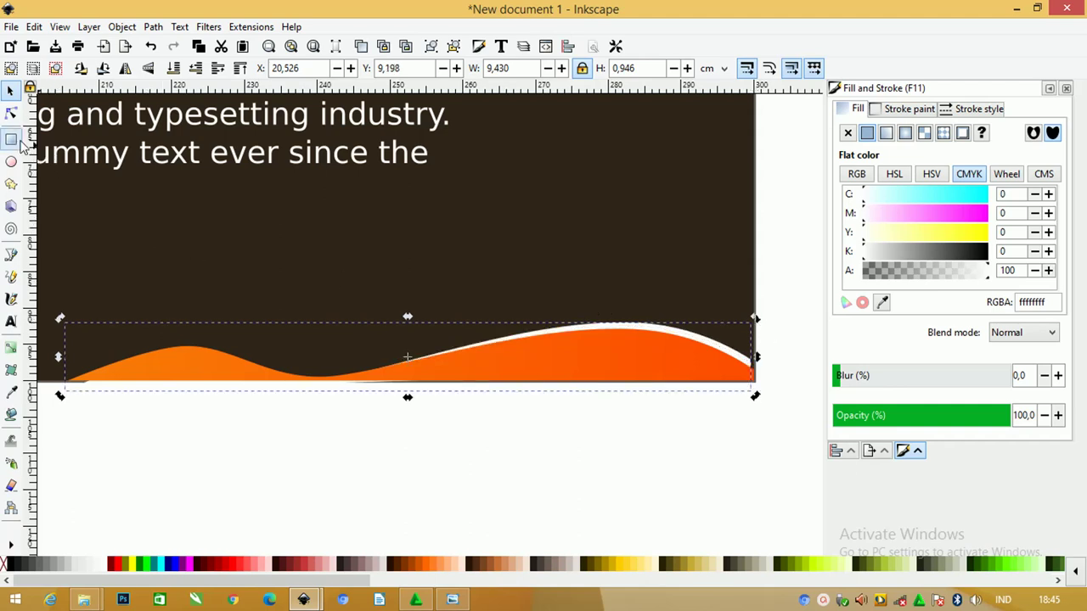
- Drag the white curve's right end node out to the banner's right edge
left_click(11, 113)
left_click(750, 361)
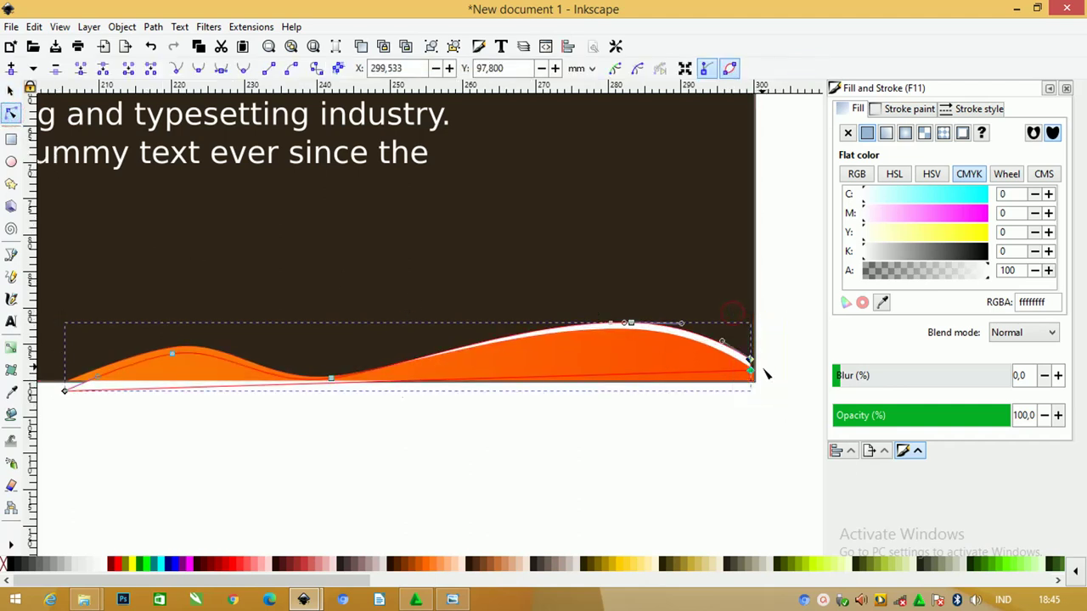
left_click_drag(752, 364, 757, 365)
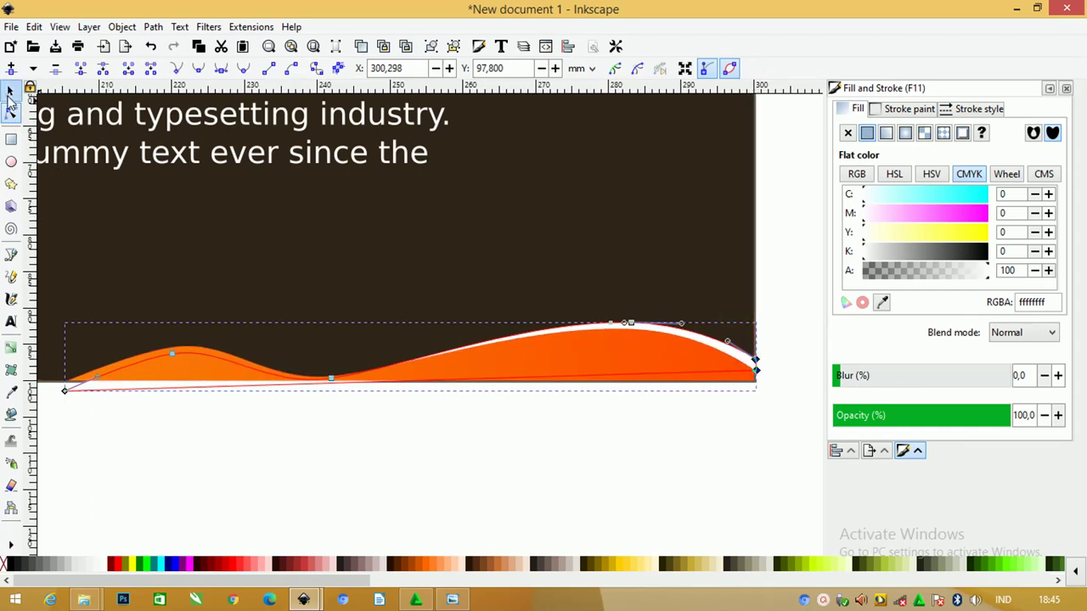
left_click(11, 91)
scroll(115, 410, "up", 1, "ctrl")
scroll(119, 407, "down", 2, "ctrl")
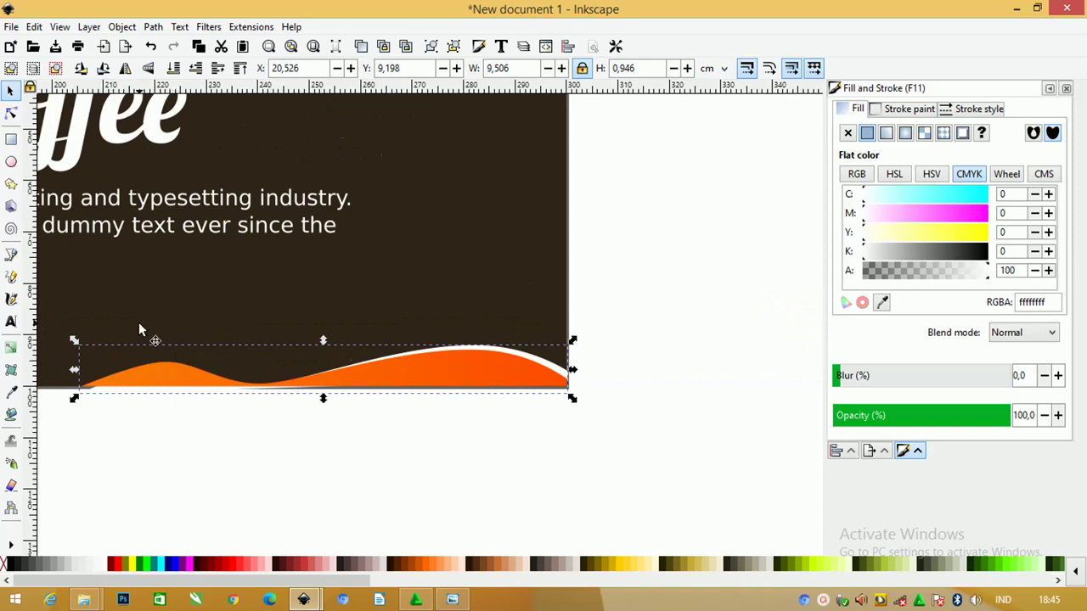
left_click(11, 138)
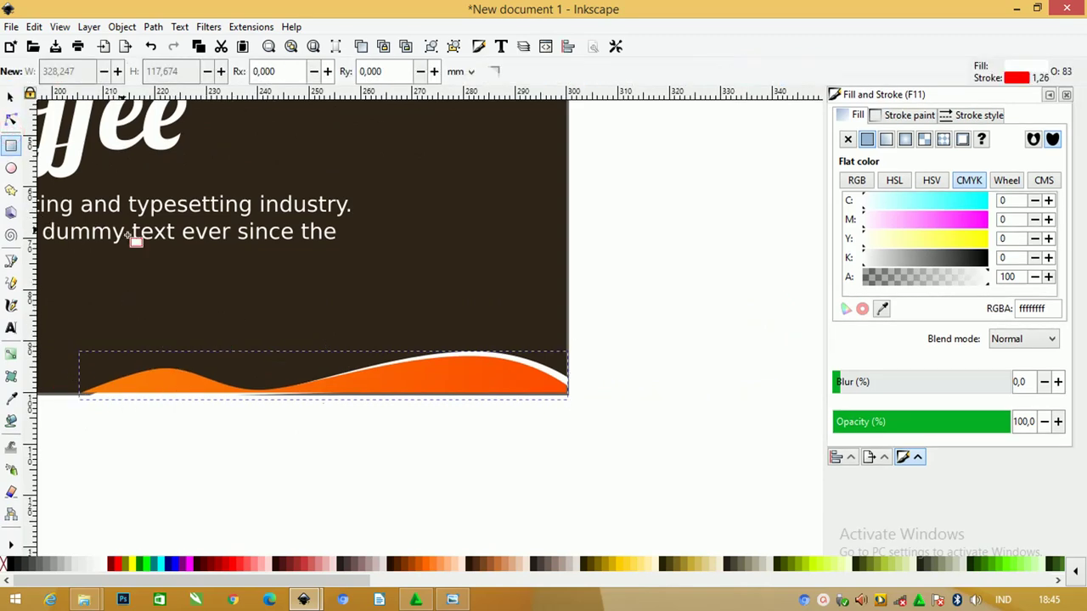
- Bring the dark background rectangle to the front
left_click(12, 96)
left_click(535, 239)
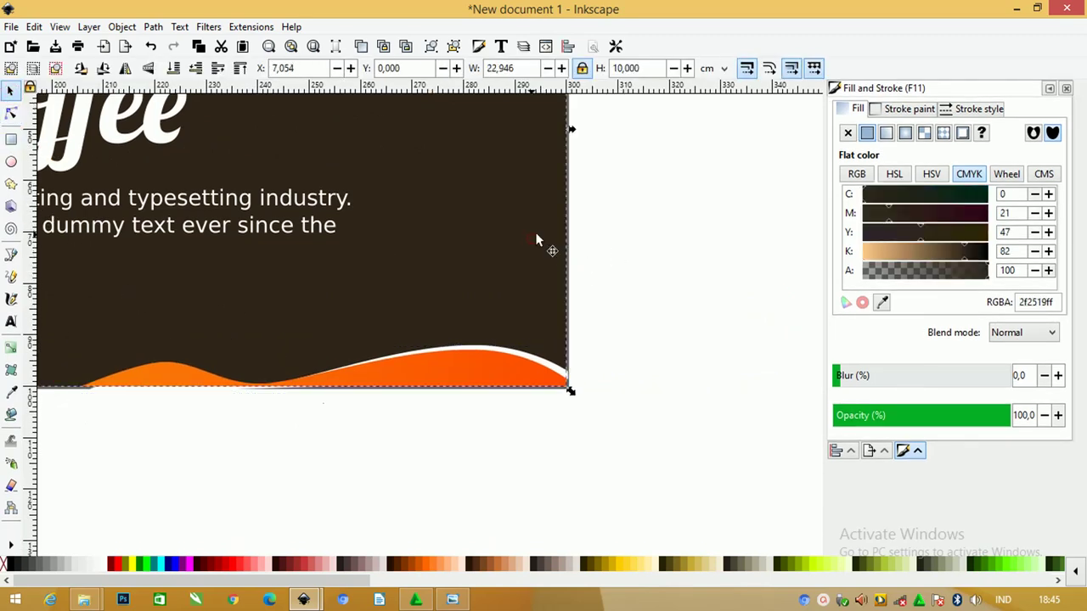
key("Home")
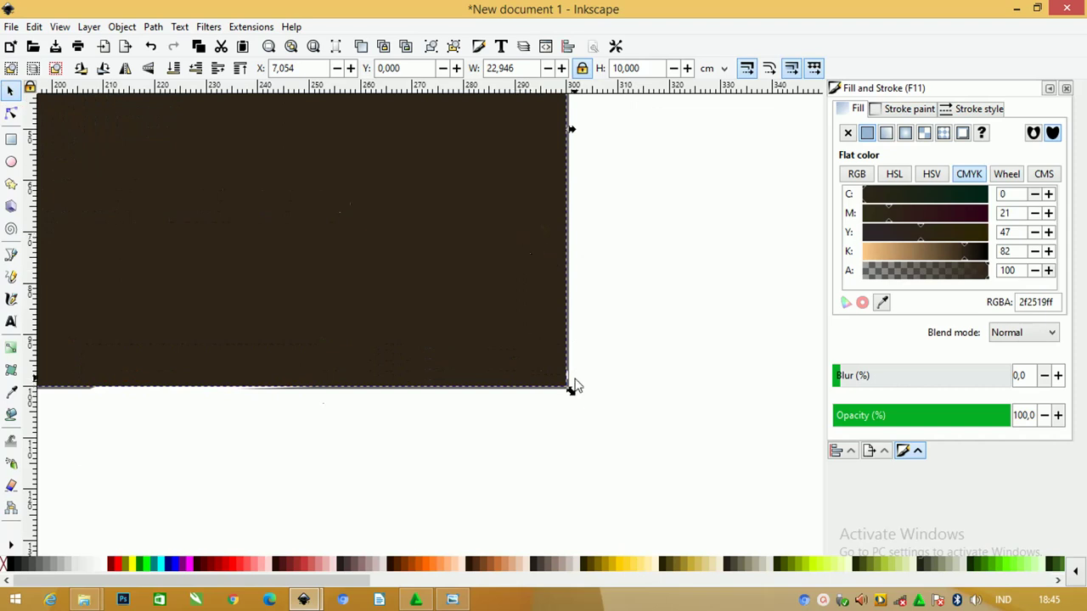
left_click(573, 377)
left_click(574, 381)
left_click(573, 381)
scroll(572, 380, "up", 3)
scroll(572, 380, "up", 2)
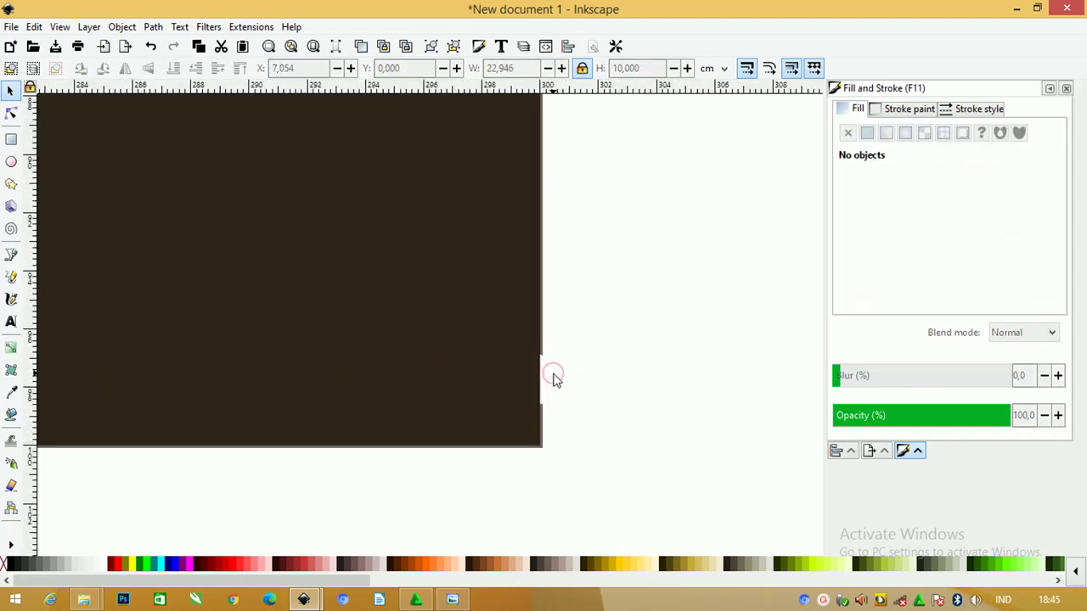
- Raise the white curve and intersect it with the dark background
left_click(554, 378)
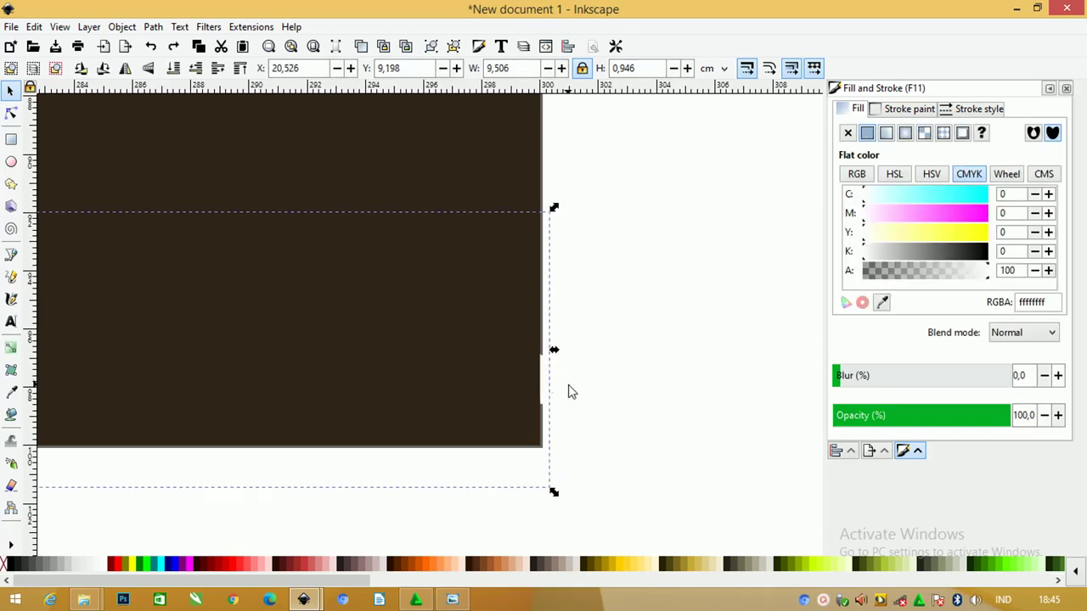
key("Page_Up")
scroll(571, 392, "down", 3)
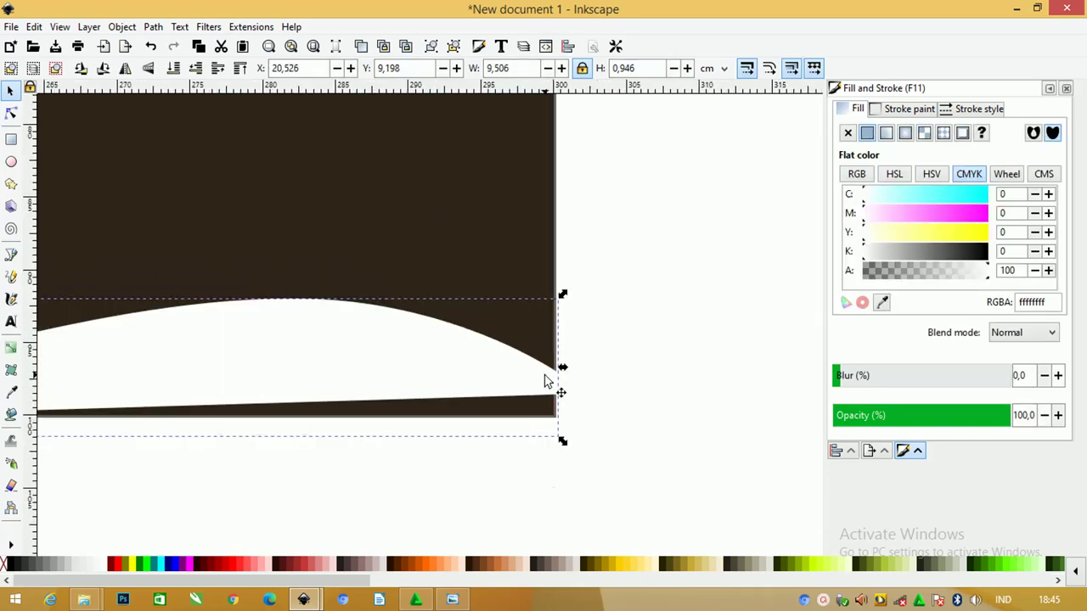
left_click(434, 229)
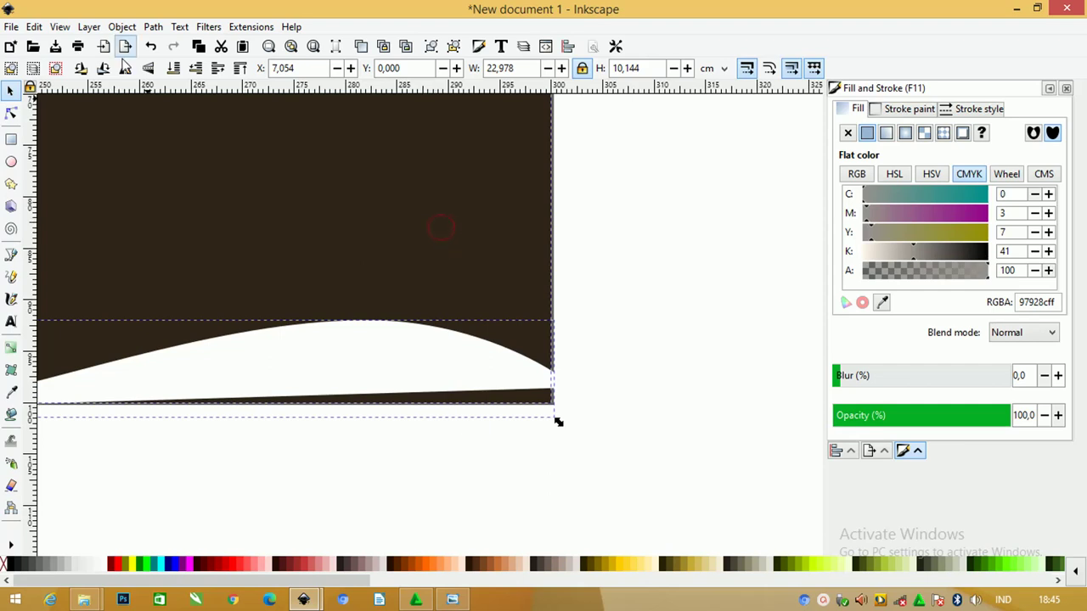
left_click(153, 26)
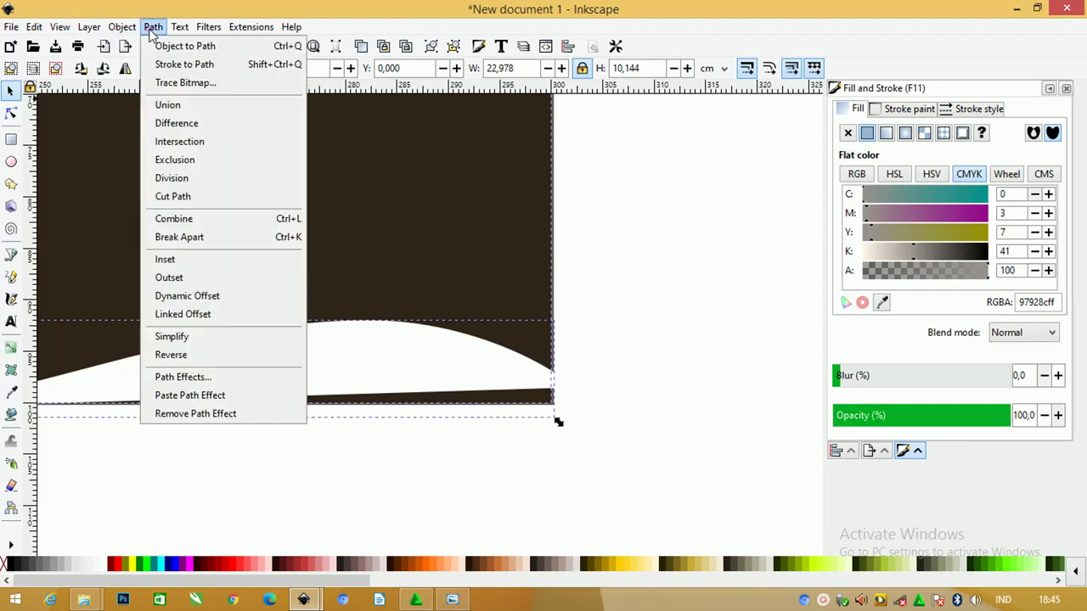
left_click(194, 139)
- Fill the trimmed wave near-white (f9f9f9) and lower it behind the orange wave
scroll(534, 289, "down", 2)
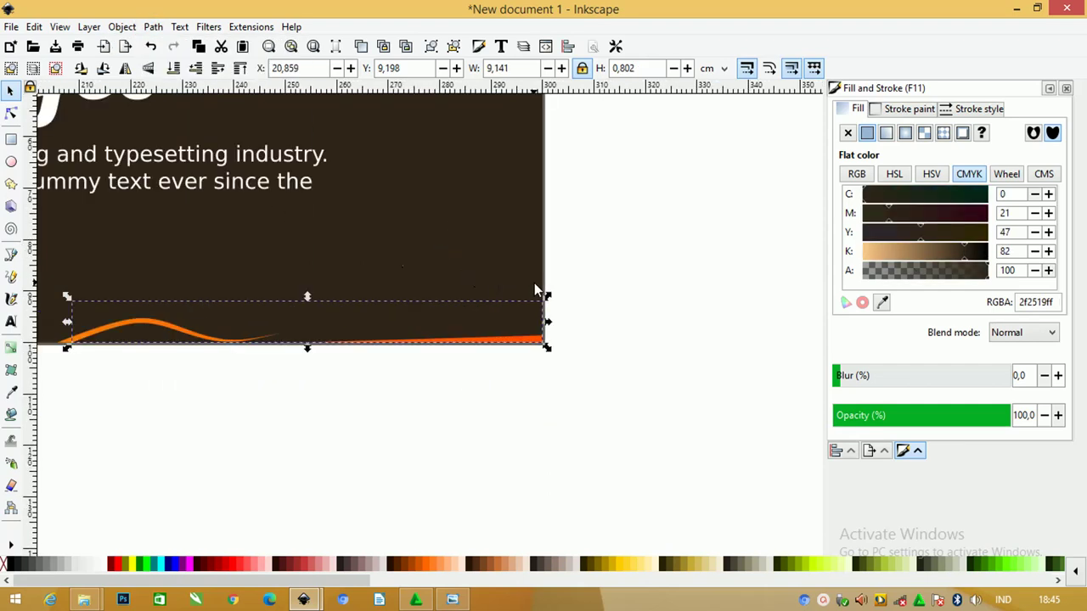
left_click(110, 566)
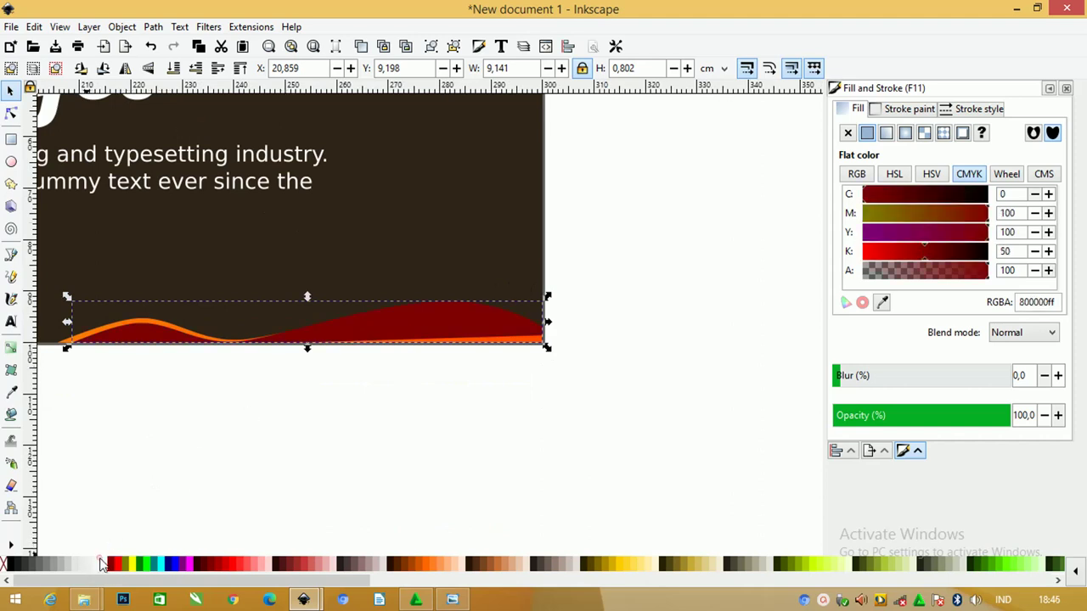
left_click(100, 565)
left_click(196, 68)
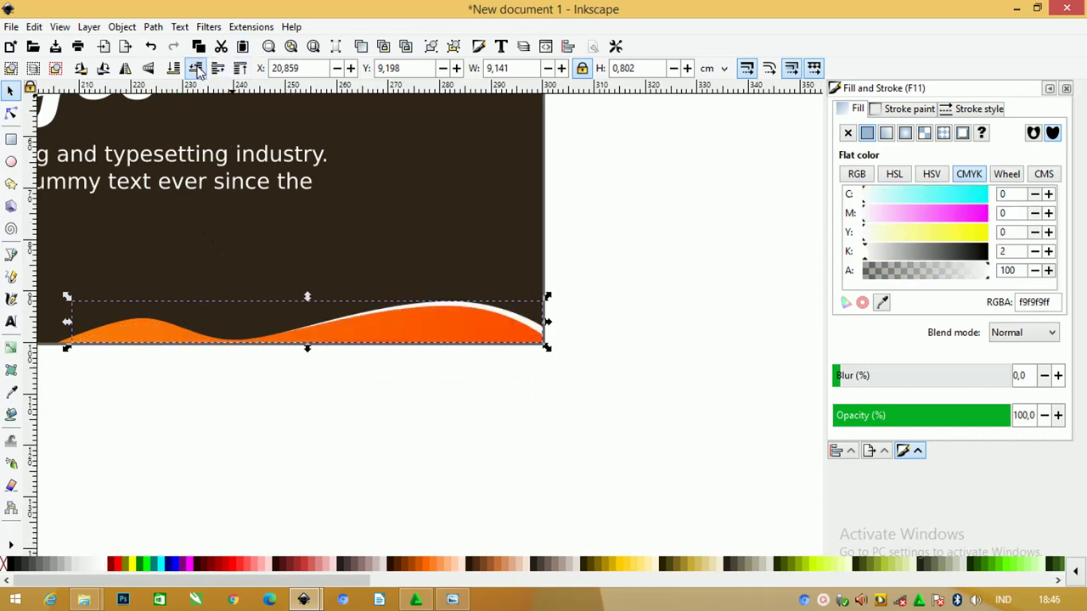
- Move the QR code to the banner's lower-left corner and shrink it to about 2.7 cm
left_click(586, 245)
scroll(587, 245, "down", 2)
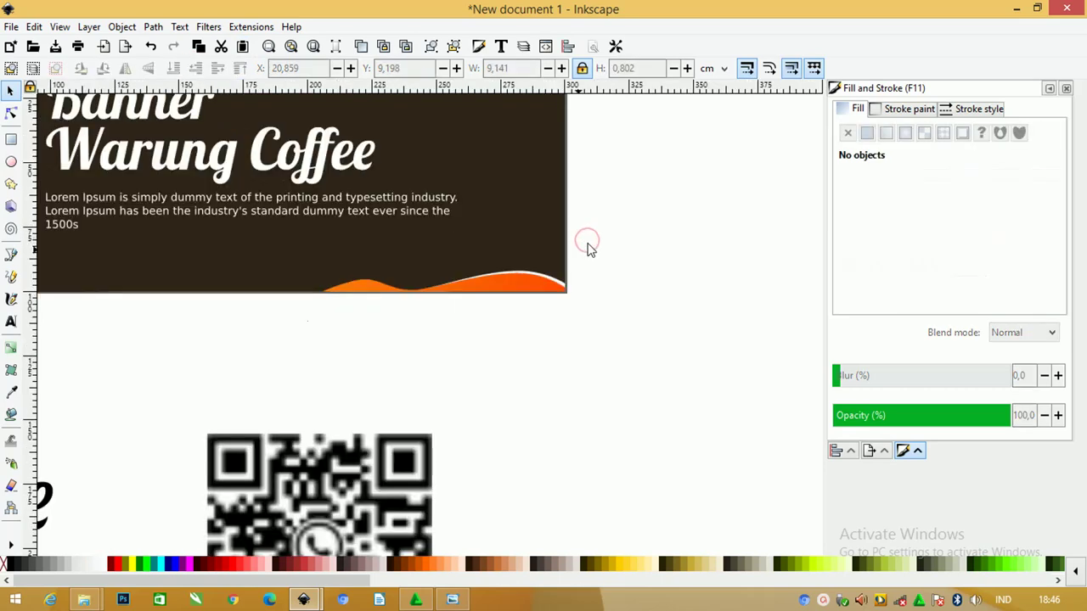
scroll(390, 262, "down", 2)
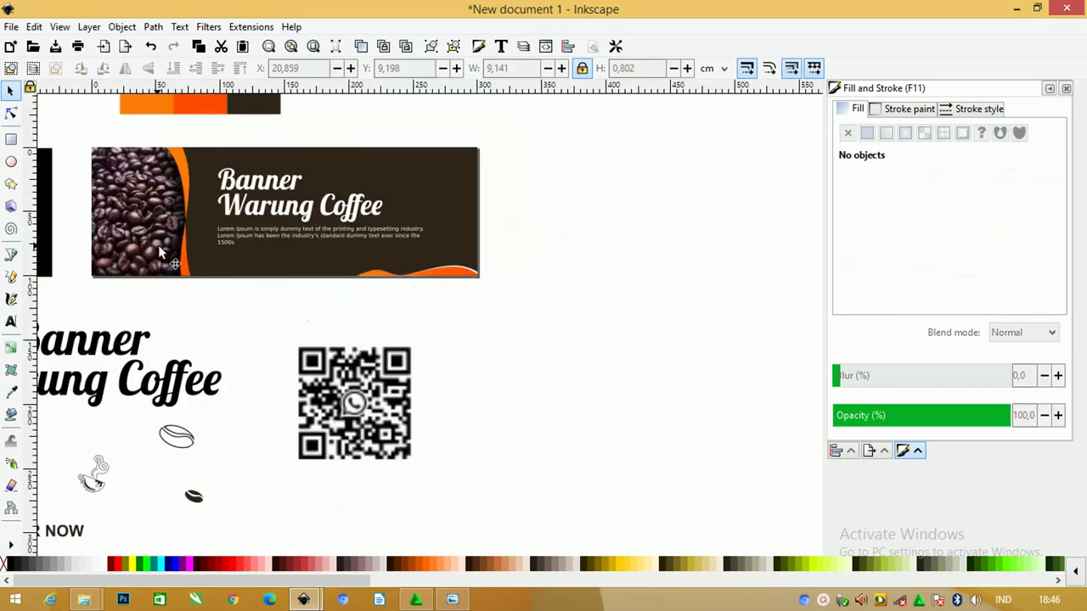
scroll(247, 270, "down", 3)
scroll(291, 314, "up", 2)
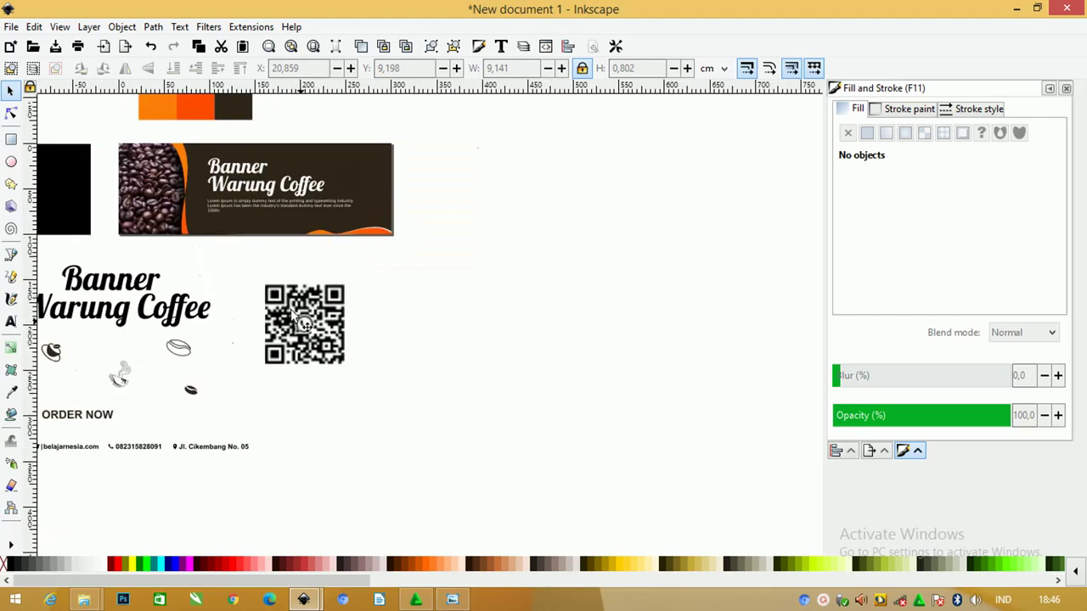
left_click_drag(308, 331, 153, 212)
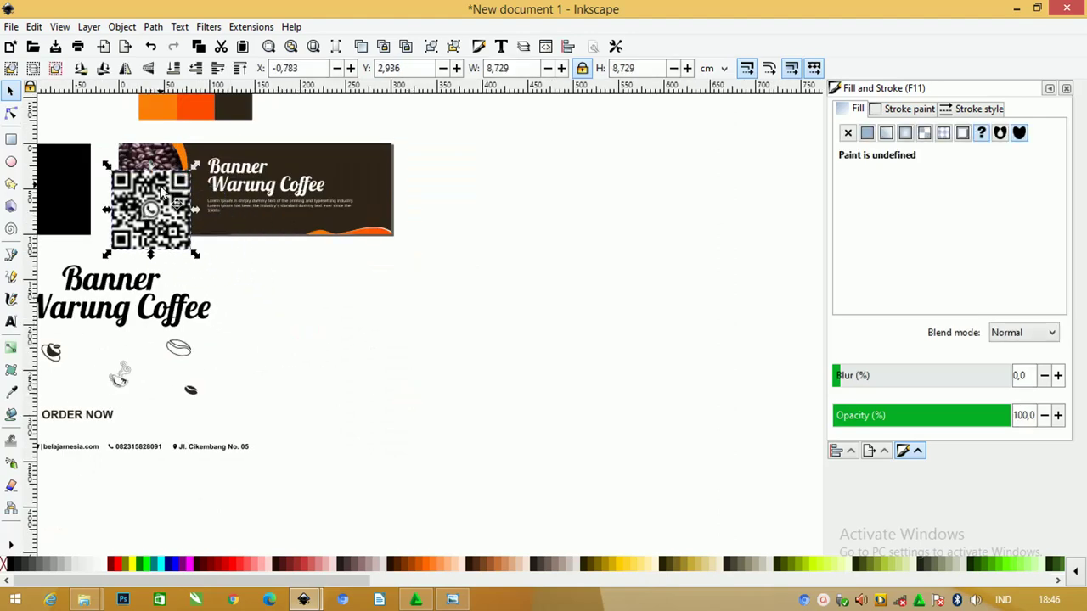
scroll(183, 179, "up", 2)
left_click_drag(223, 151, 141, 229)
scroll(212, 288, "down", 1)
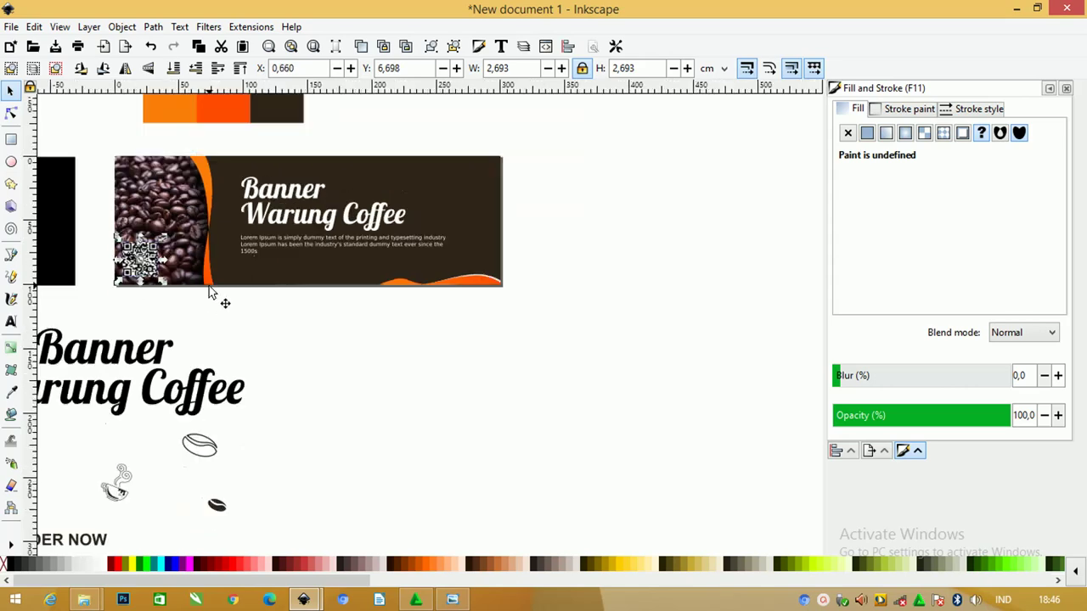
key("z")
left_click_drag(513, 362, 39, 280)
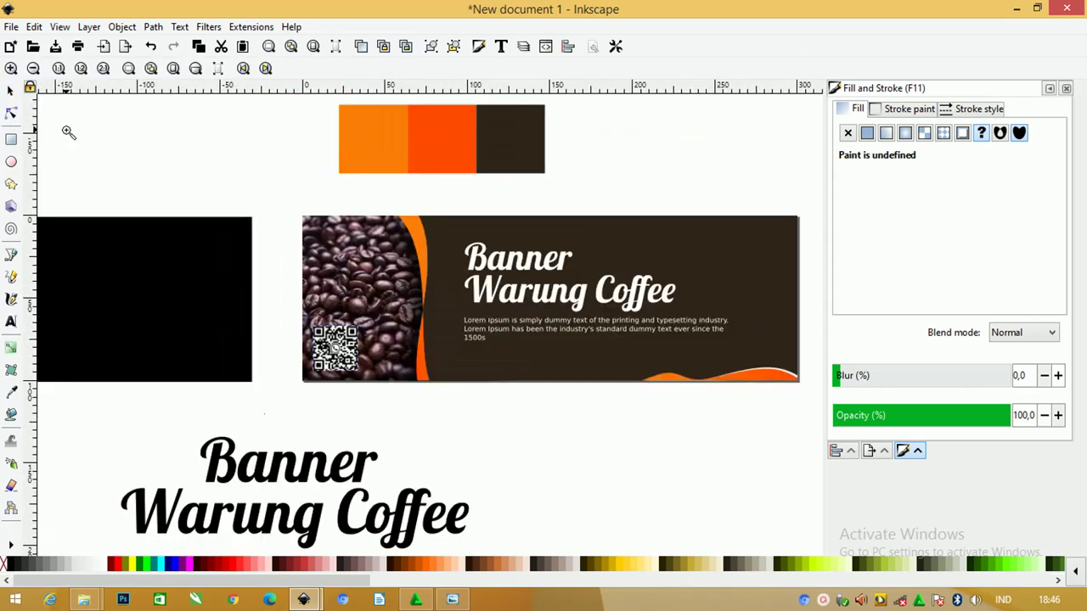
- Draw a fully opaque near-white square, lower it beneath the QR code, and resize it
left_click(9, 140)
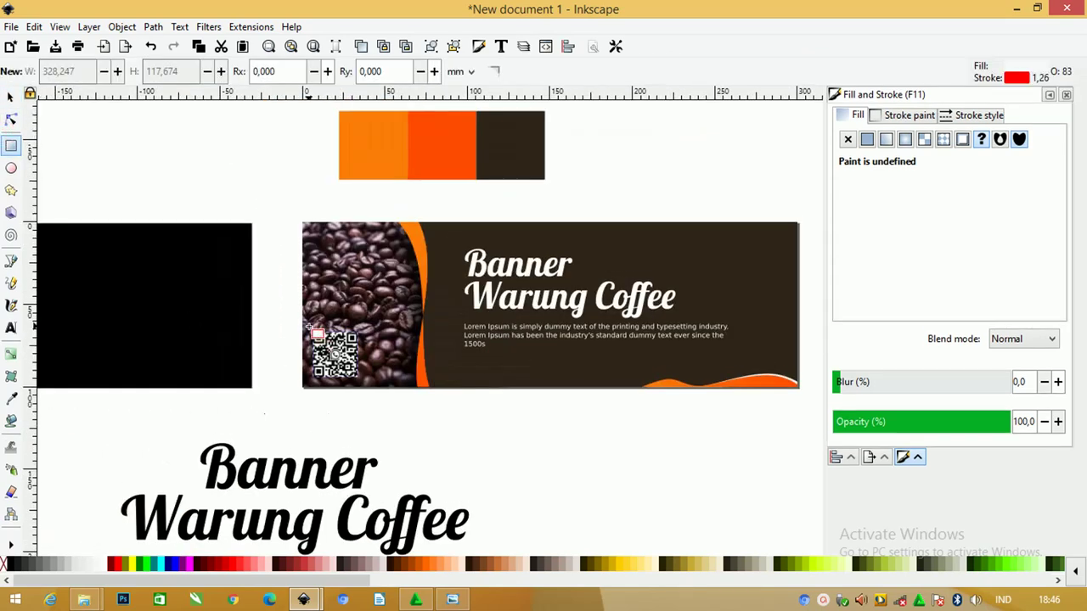
left_click_drag(307, 327, 365, 384)
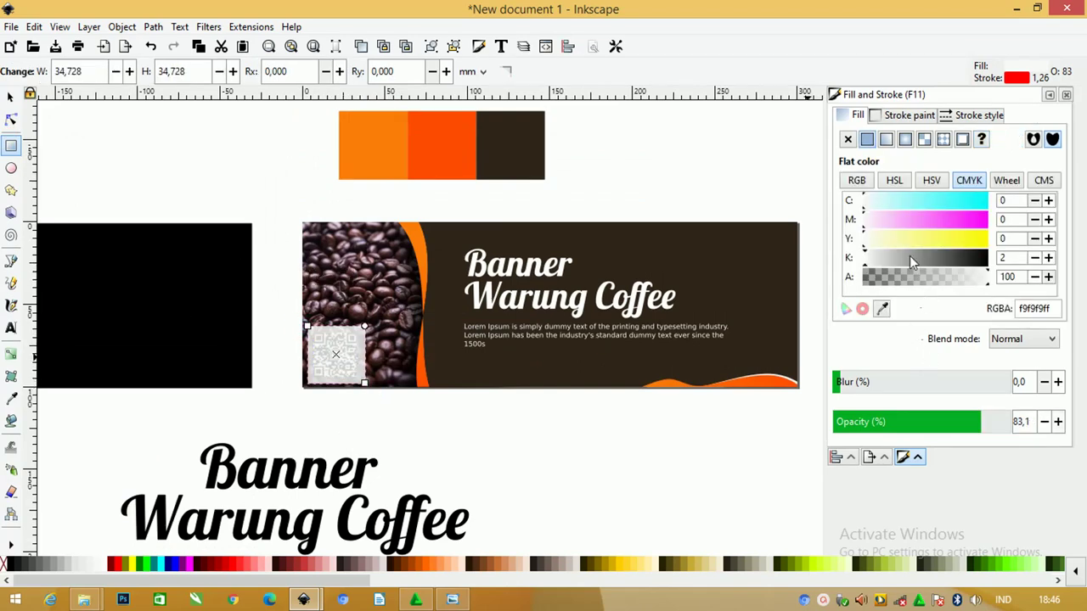
left_click_drag(988, 431, 1043, 420)
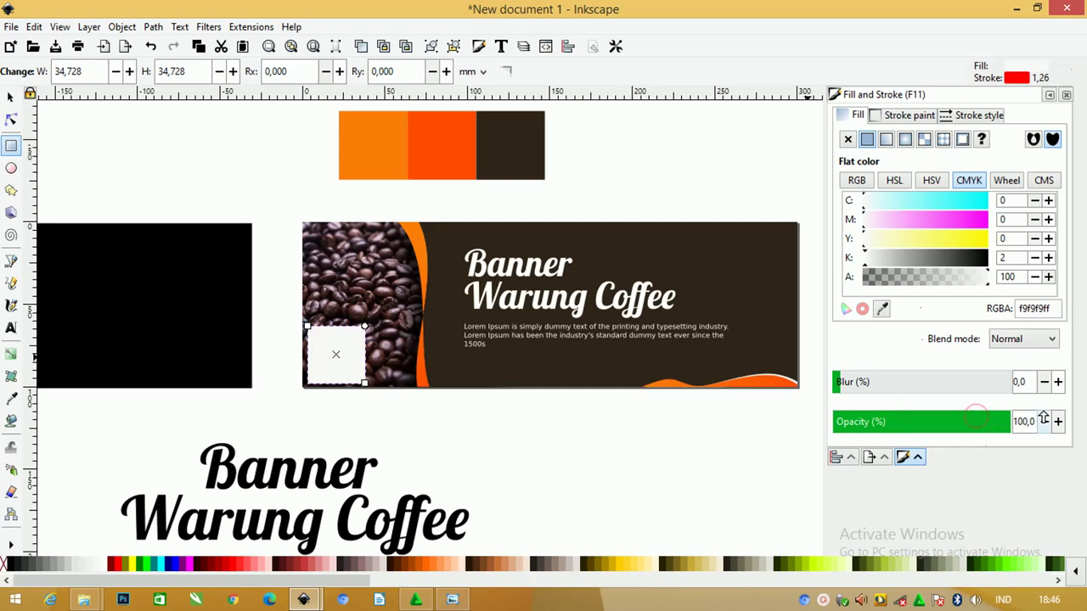
left_click(10, 96)
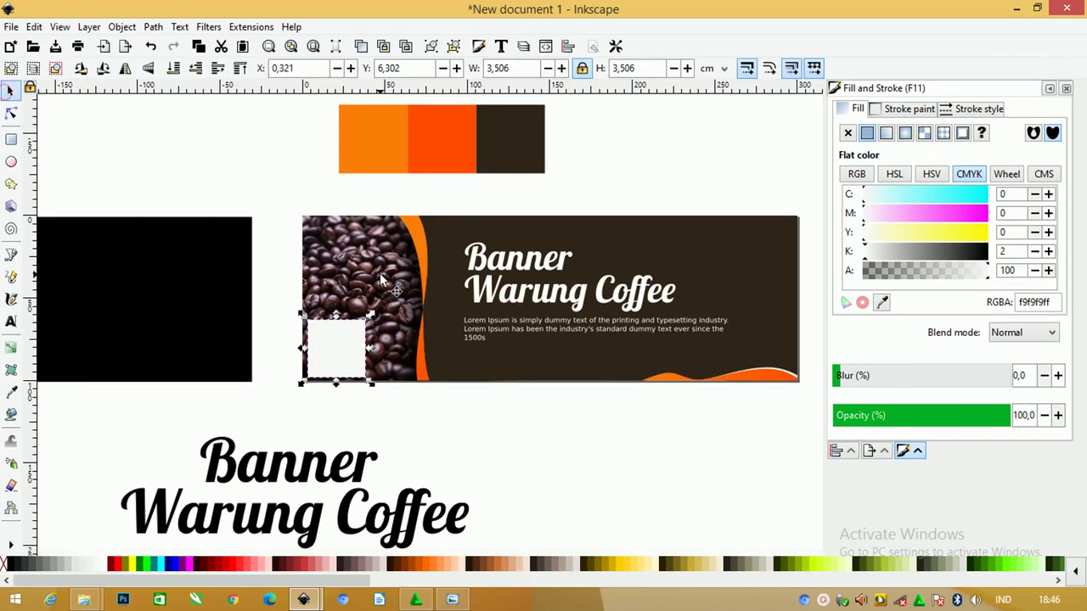
scroll(382, 281, "up", 1, "ctrl")
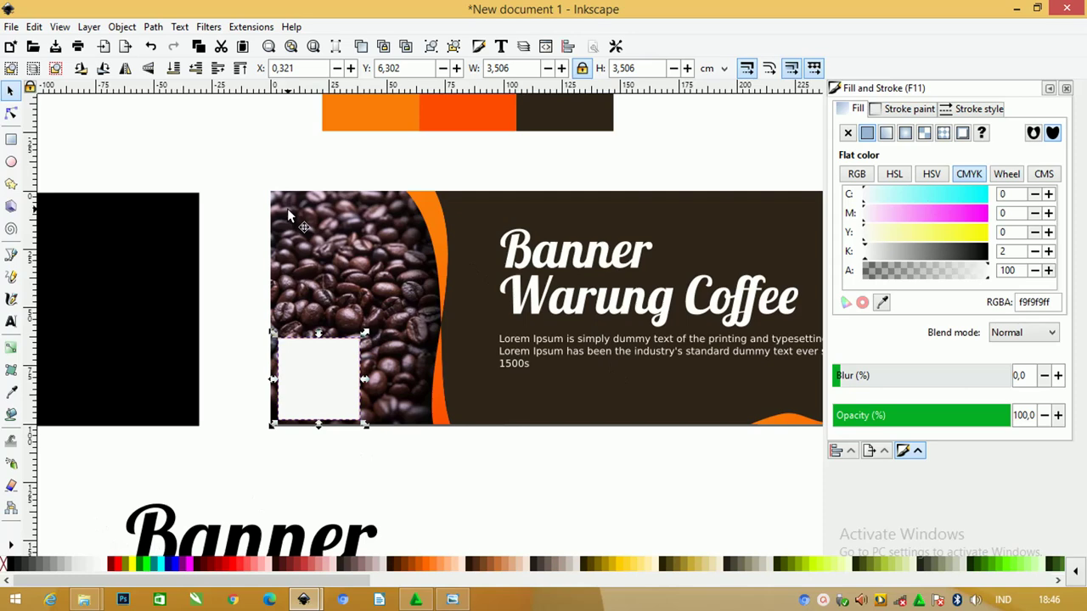
left_click(194, 69)
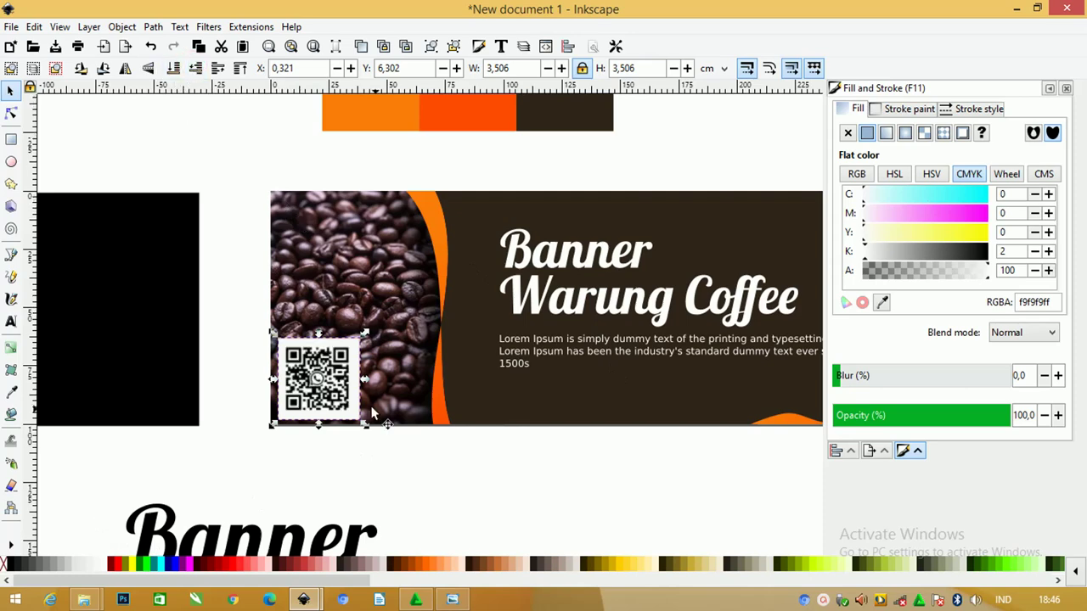
left_click_drag(367, 425, 357, 428)
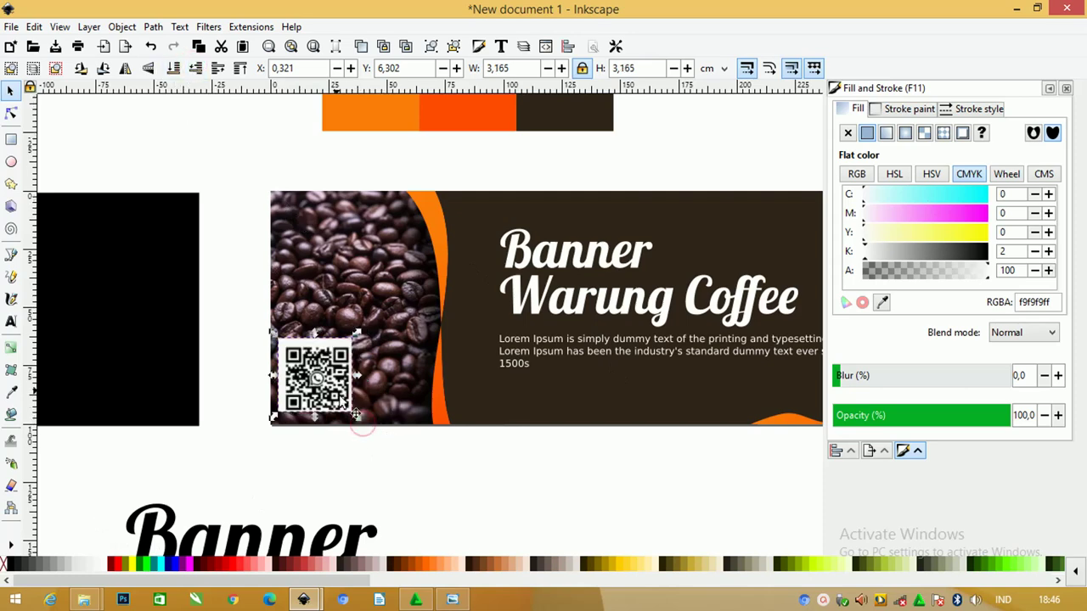
- Centre the QR code horizontally and vertically on the square and scale it down slightly
scroll(319, 365, "left", 2)
scroll(360, 381, "left", 2)
scroll(466, 373, "up", 2)
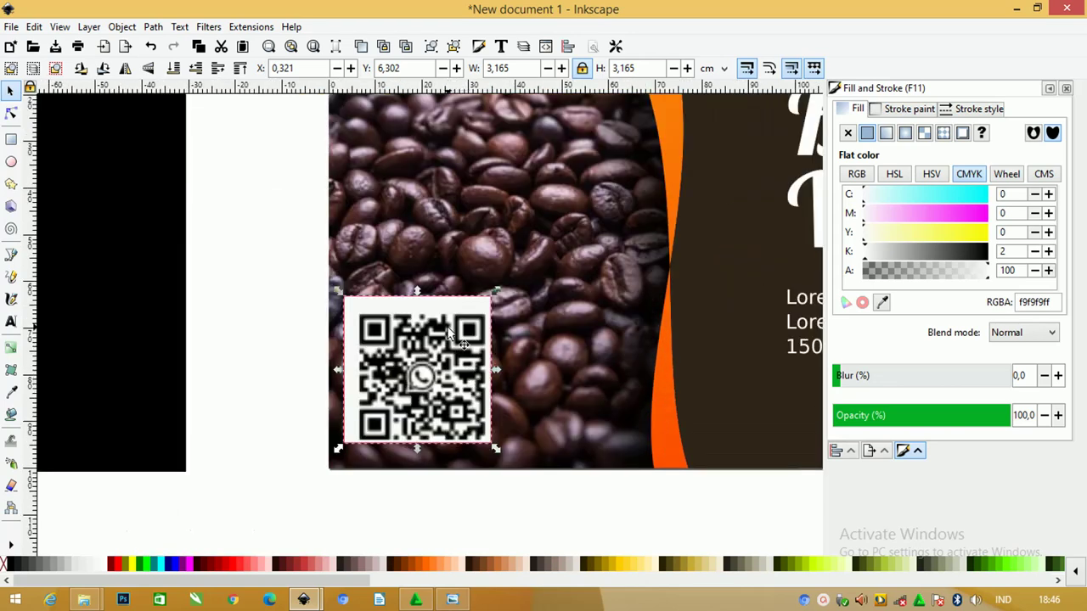
left_click(450, 335, "shift")
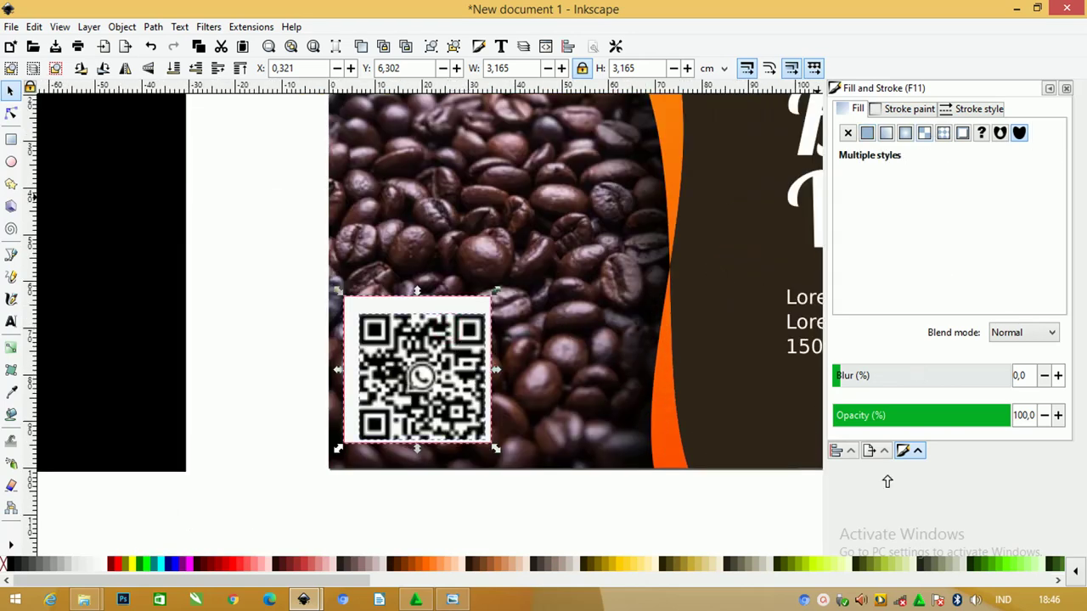
left_click(836, 452)
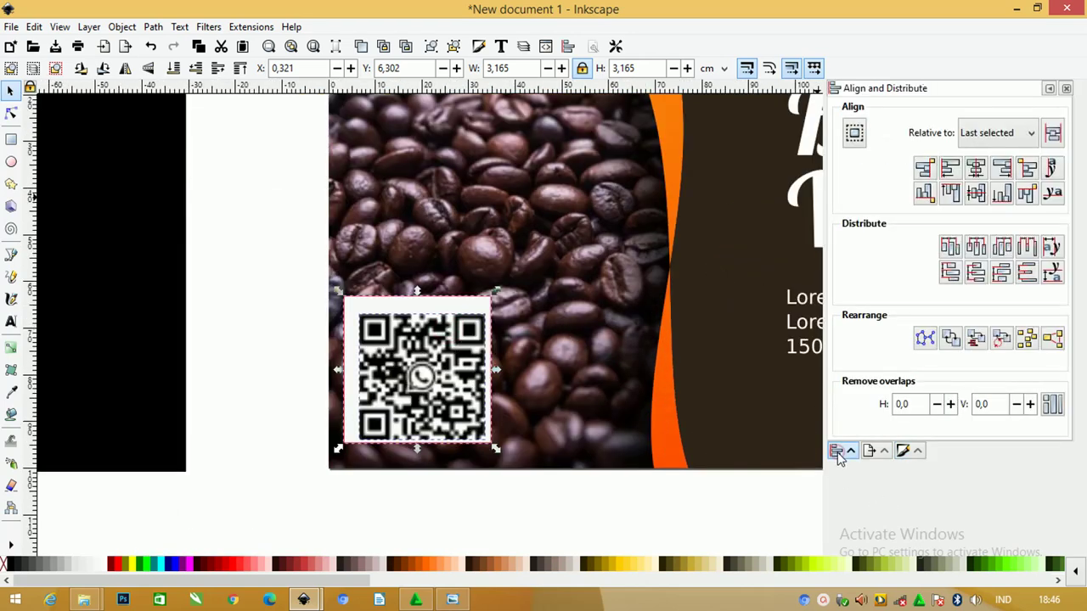
left_click(975, 169)
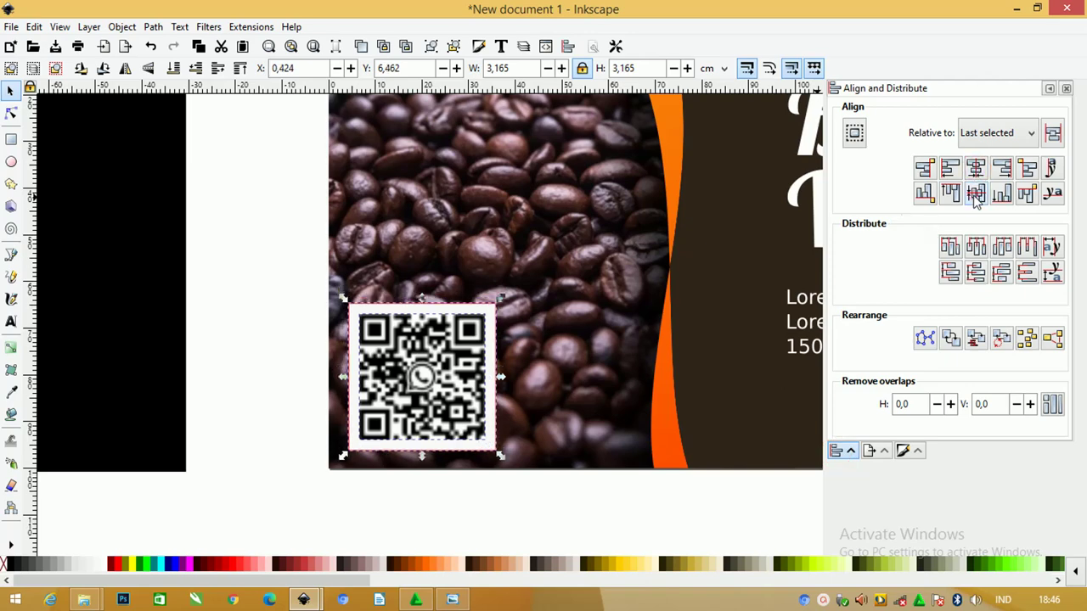
left_click(976, 194)
left_click(255, 323)
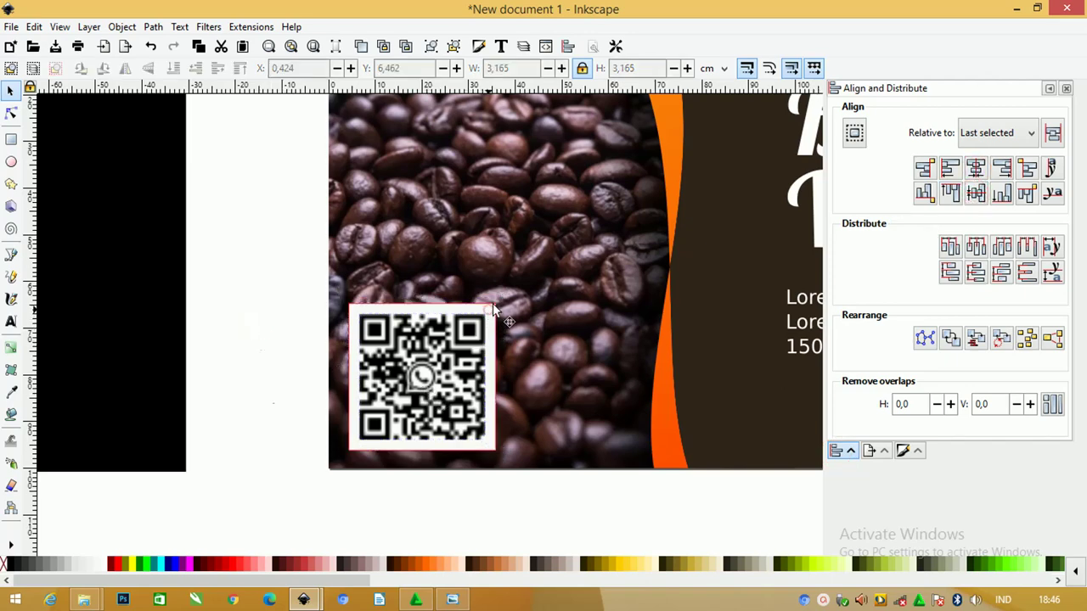
left_click(496, 313)
left_click_drag(501, 301, 494, 298)
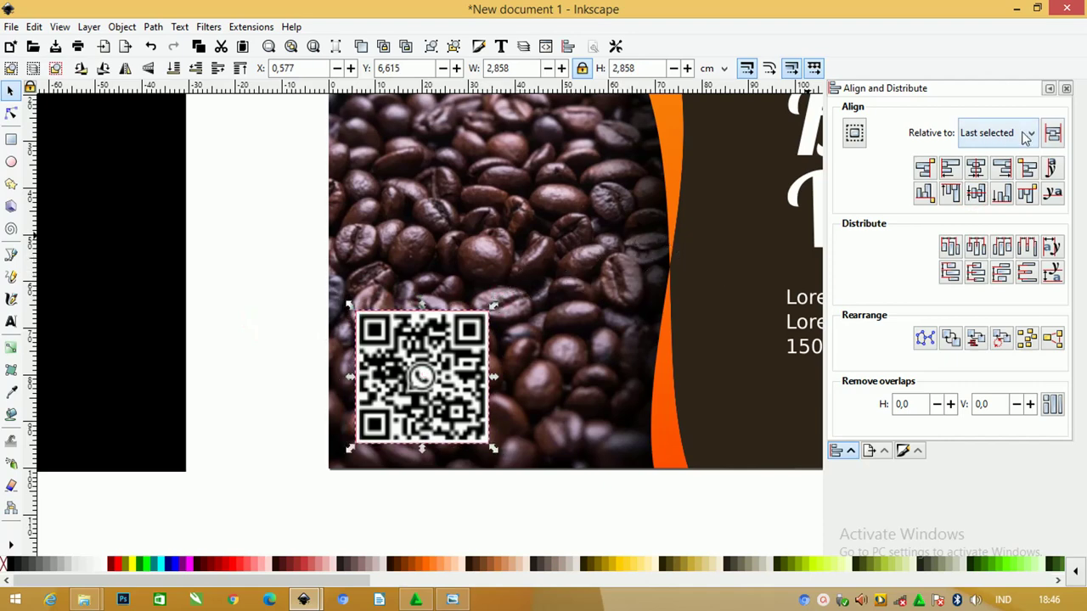
left_click(902, 451)
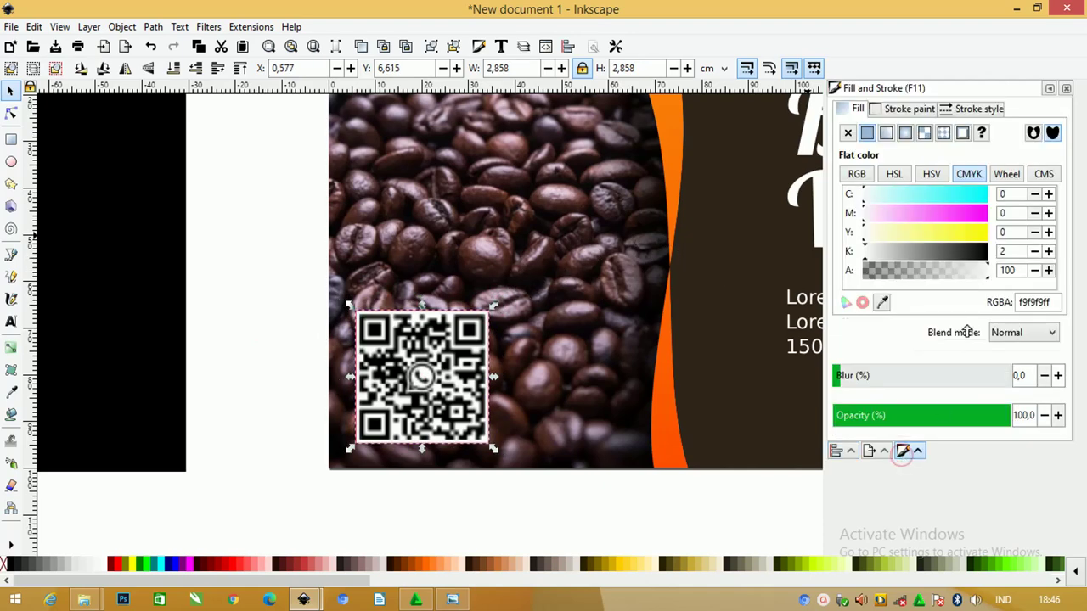
- Raise the stroke width to 1.671 mm
left_click(968, 109)
left_click(946, 134)
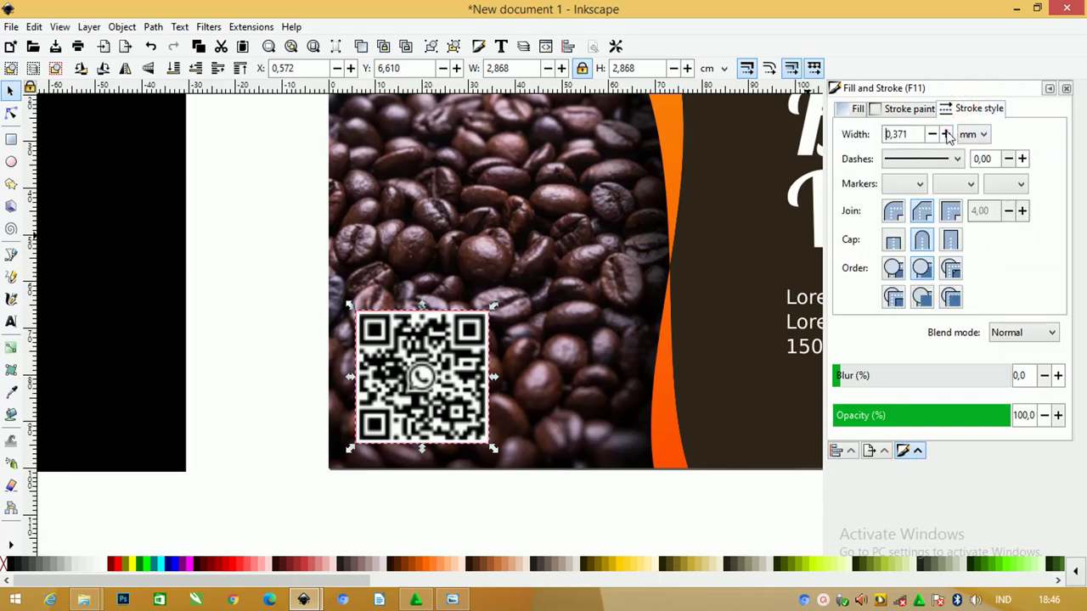
left_click(945, 135)
left_click(945, 134)
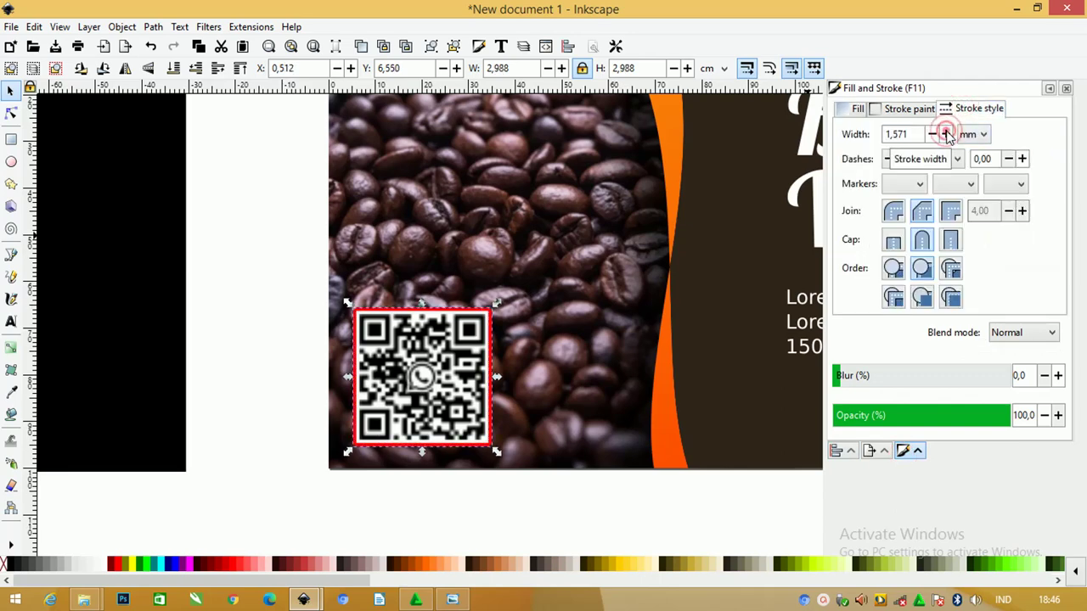
left_click(945, 134)
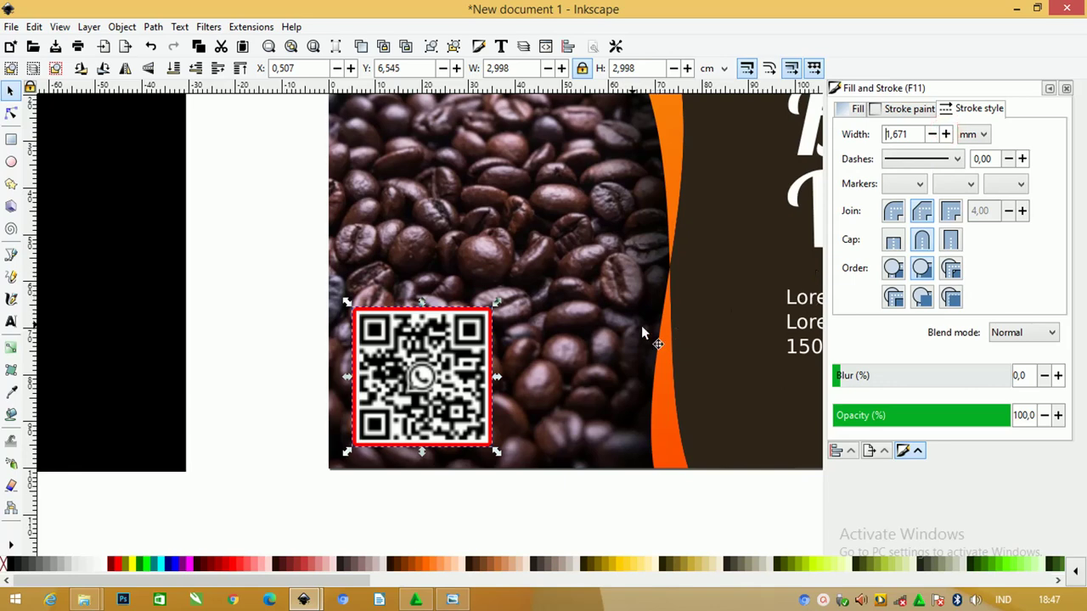
scroll(422, 280, "down", 1)
scroll(422, 281, "down", 1)
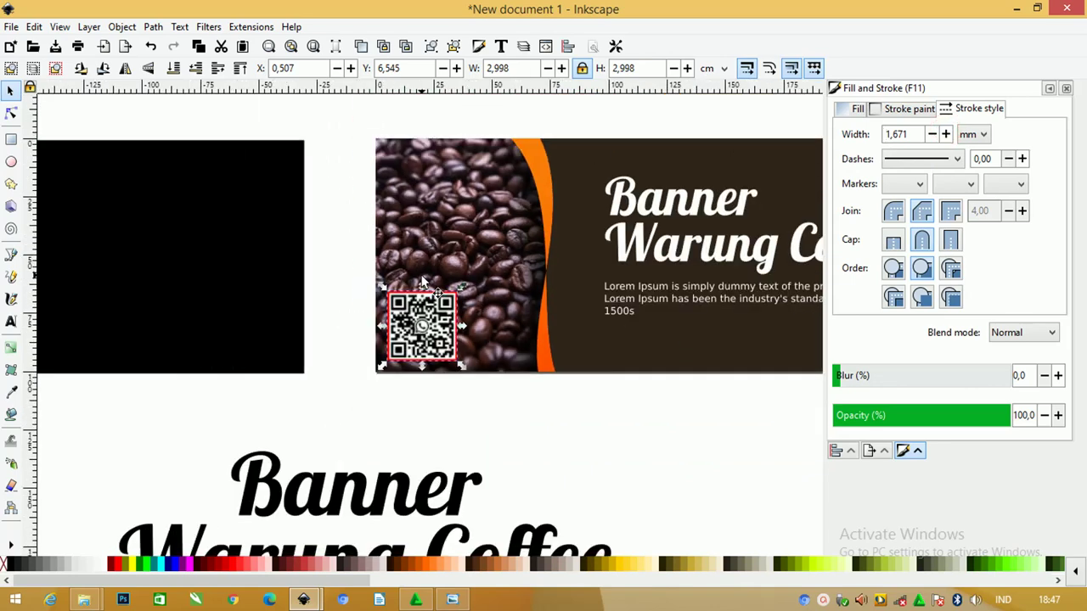
- Colour the stroke with the orange 1575 linear gradient
left_click(902, 111)
left_click(886, 134)
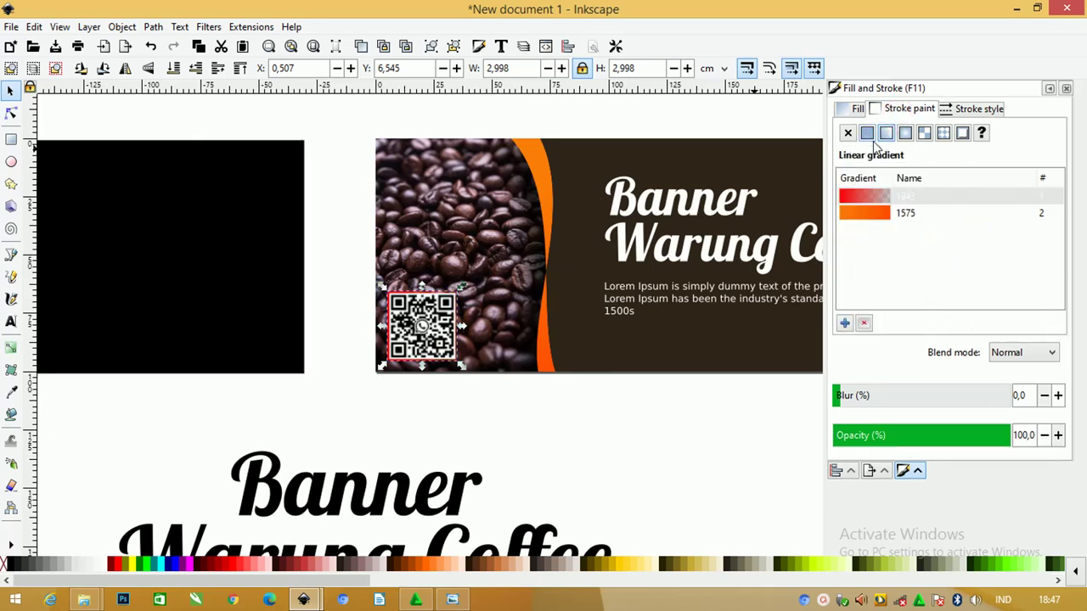
left_click(865, 212)
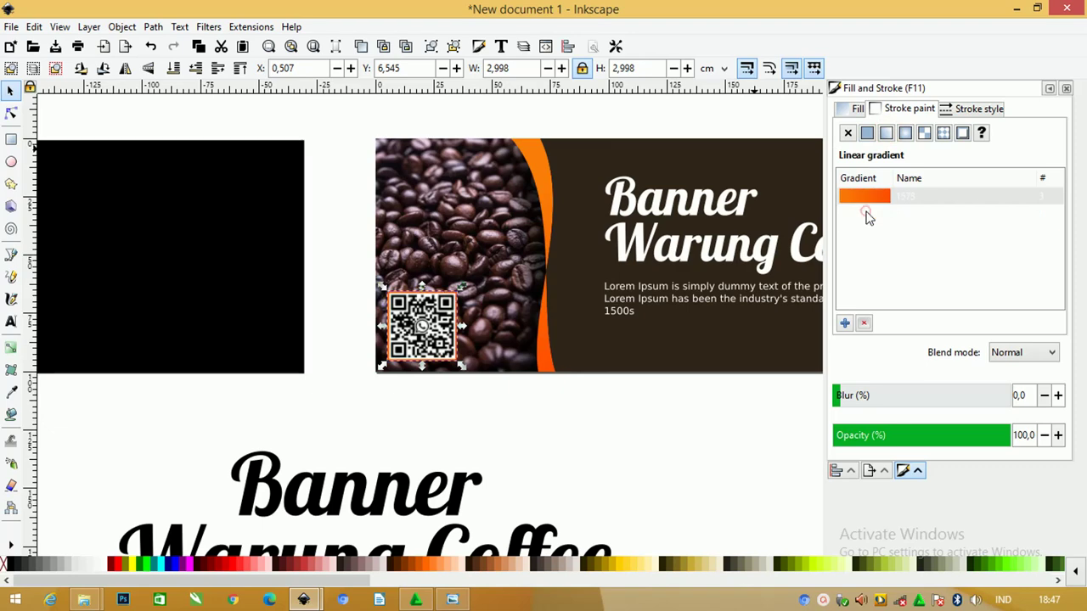
left_click(315, 133)
scroll(323, 190, "down", 1, "ctrl")
mouse_move(336, 230)
left_mouse_down()
mouse_move(463, 346)
mouse_move(490, 357)
left_mouse_up()
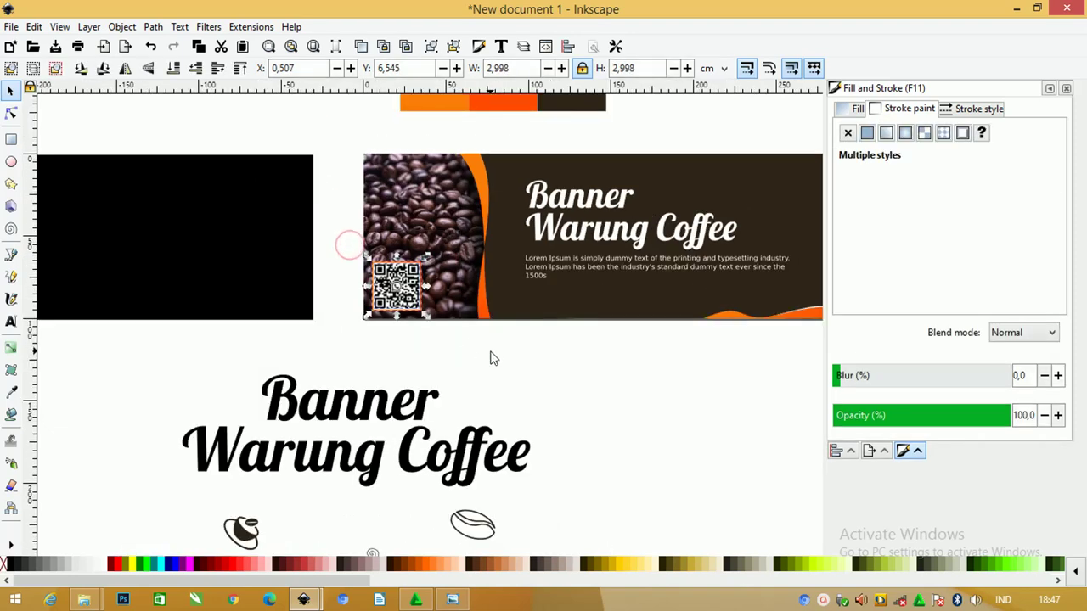
- Move the ORDER NOW text onto the banner below the description, colour it white, and shrink it
key("Escape")
scroll(378, 233, "down", 1, "ctrl")
key("z")
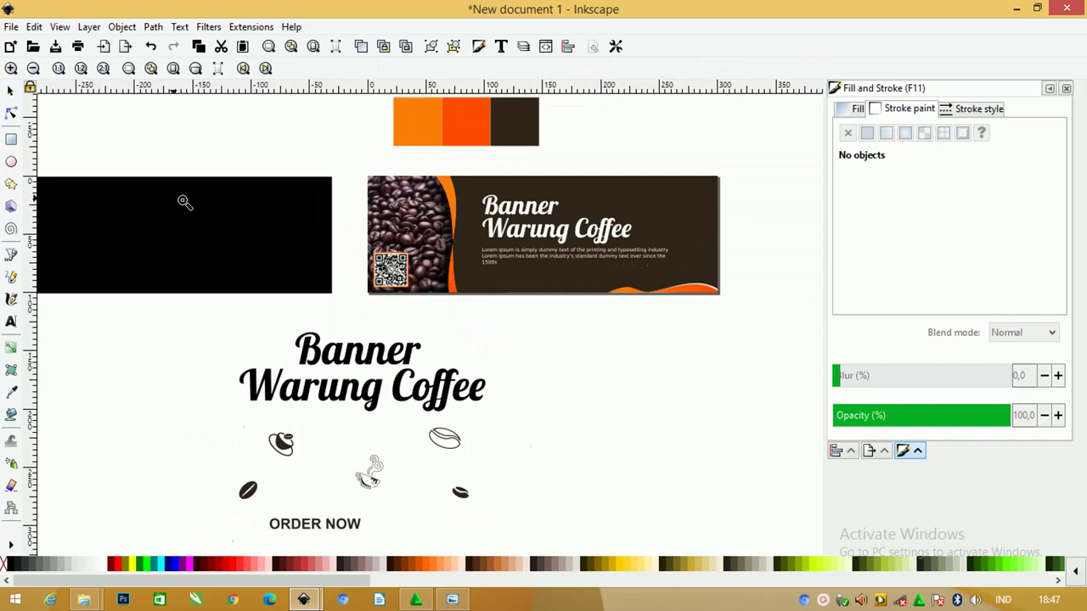
left_click_drag(108, 165, 846, 518)
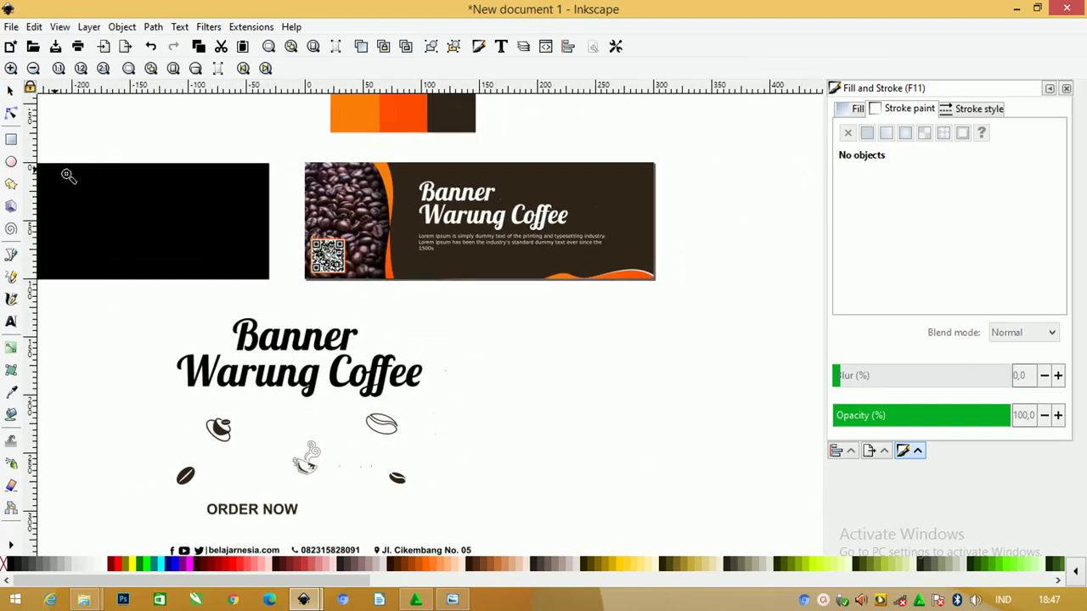
left_click(11, 90)
mouse_move(272, 513)
left_mouse_down()
mouse_move(482, 280)
mouse_move(470, 270)
left_mouse_up()
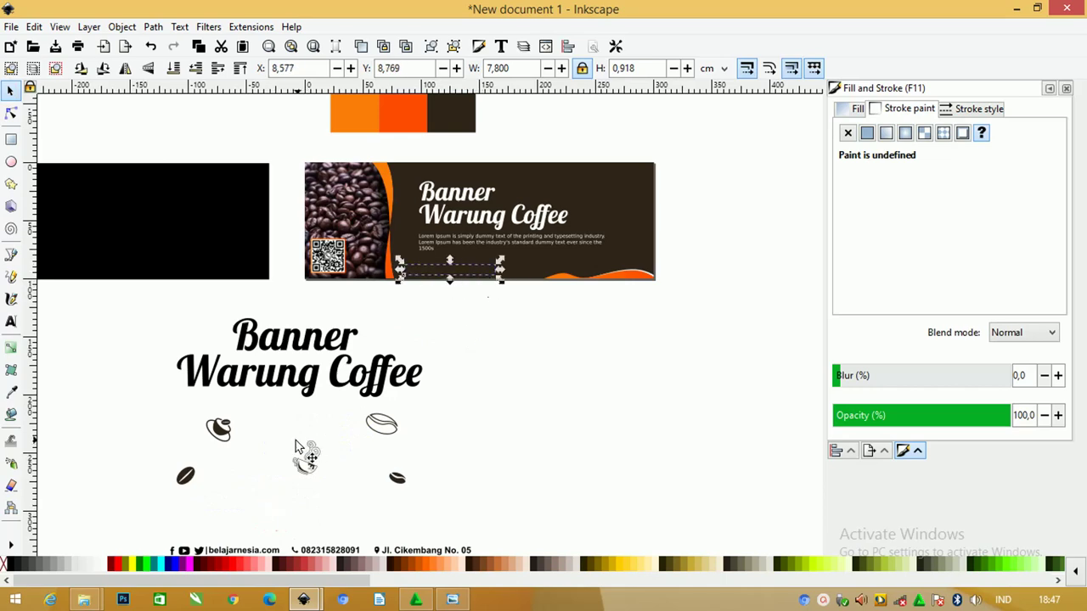
left_click(108, 566)
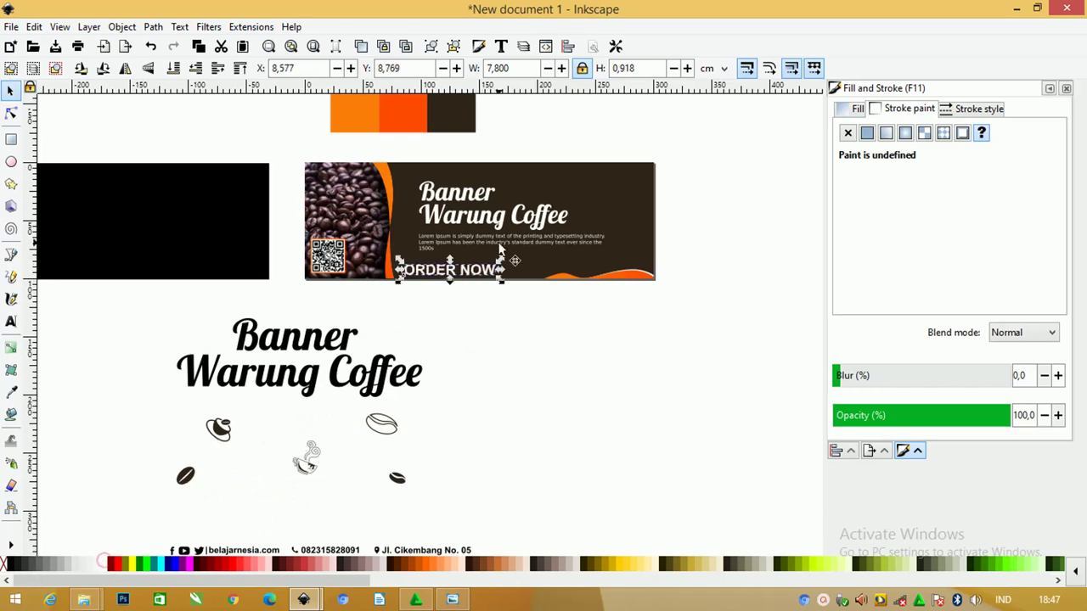
scroll(518, 246, "up", 2)
mouse_move(297, 327)
left_mouse_down()
mouse_move(379, 320)
mouse_move(374, 305)
left_mouse_up()
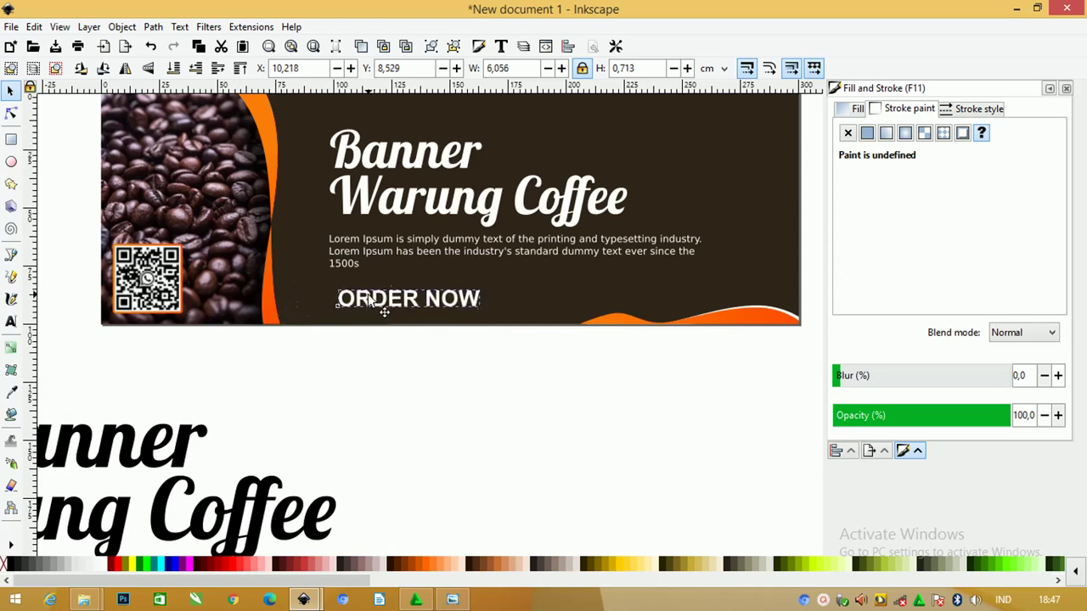
- Draw a rectangle beside the ORDER NOW text and fully round its corners into a pill
left_click(12, 140)
left_click_drag(512, 282, 635, 312)
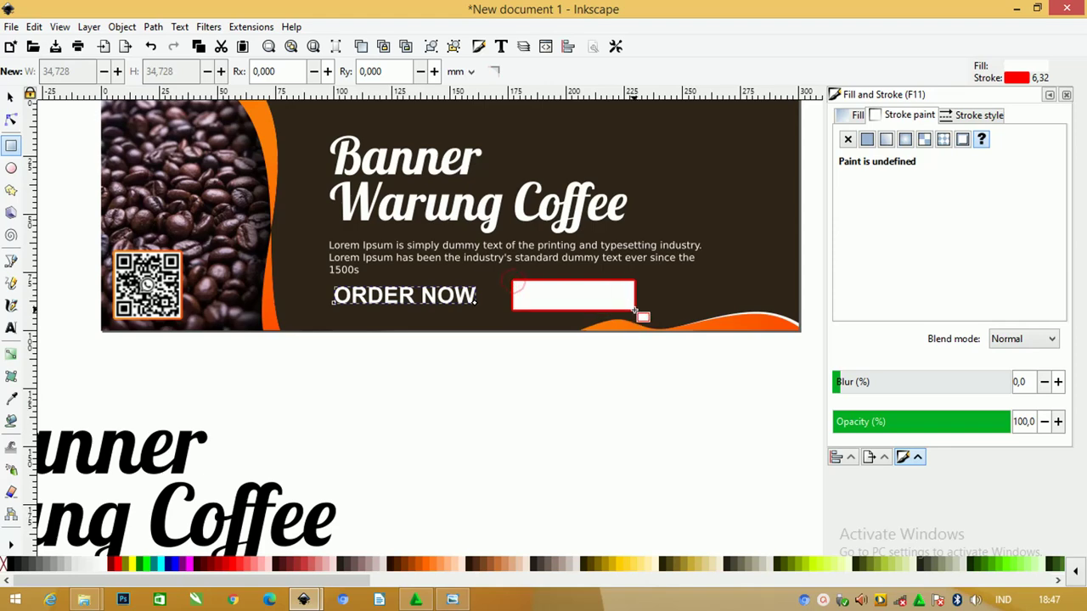
scroll(643, 312, "up", 1)
scroll(643, 311, "up", 1)
scroll(646, 309, "up", 1)
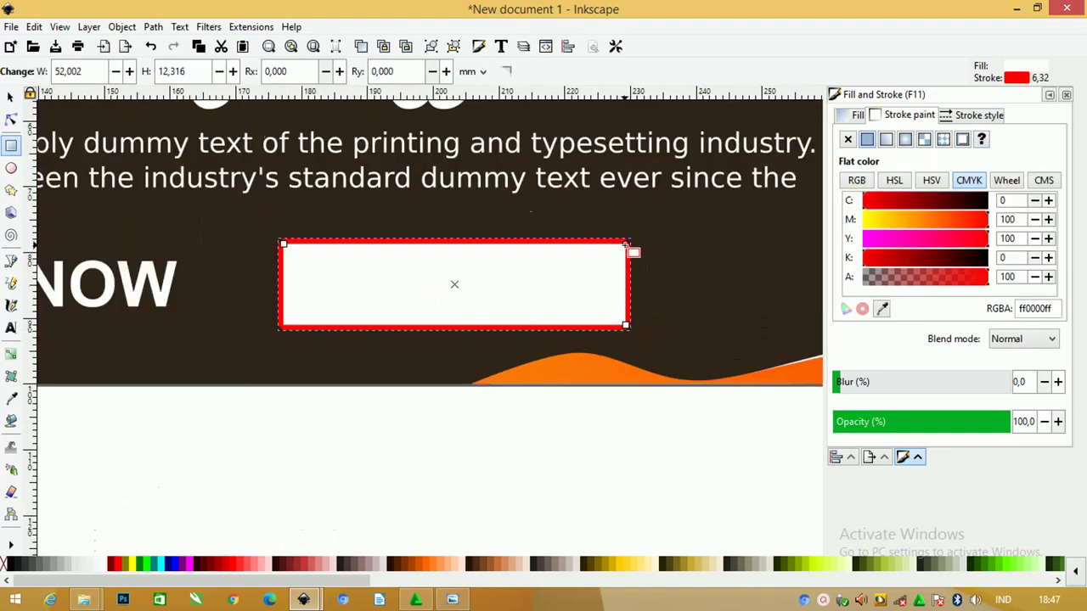
left_click_drag(626, 245, 626, 288)
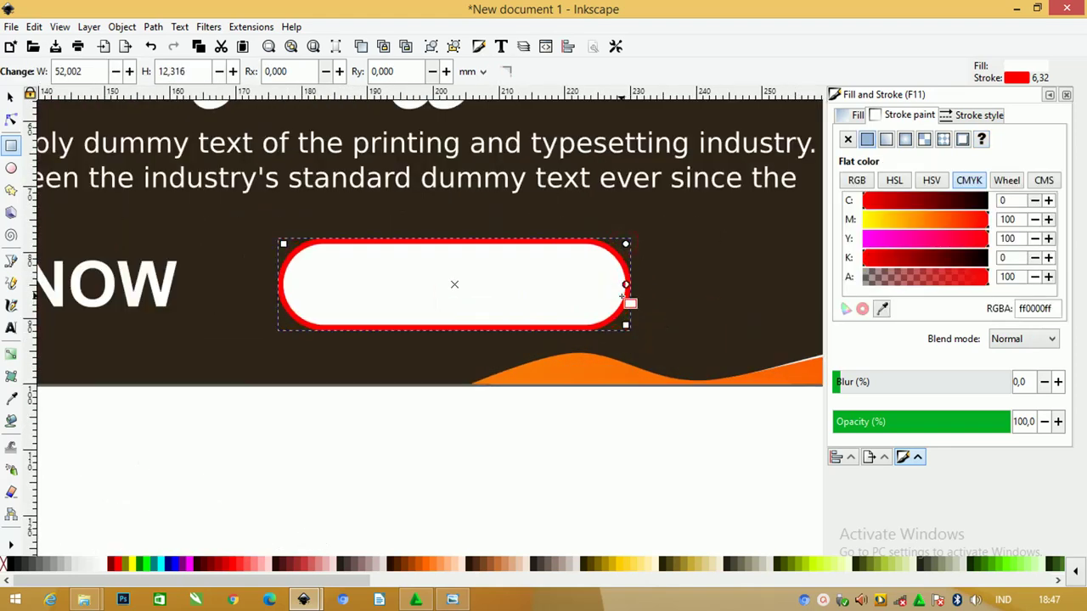
- Remove the pill's red outline and move the ORDER NOW text onto it
left_click(10, 98)
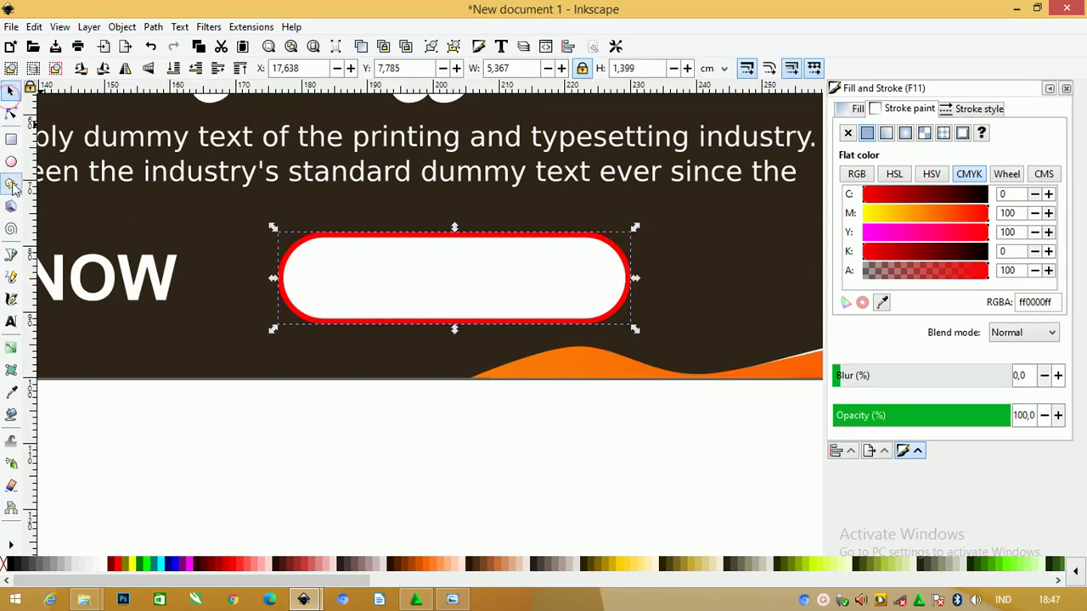
right_click(4, 563)
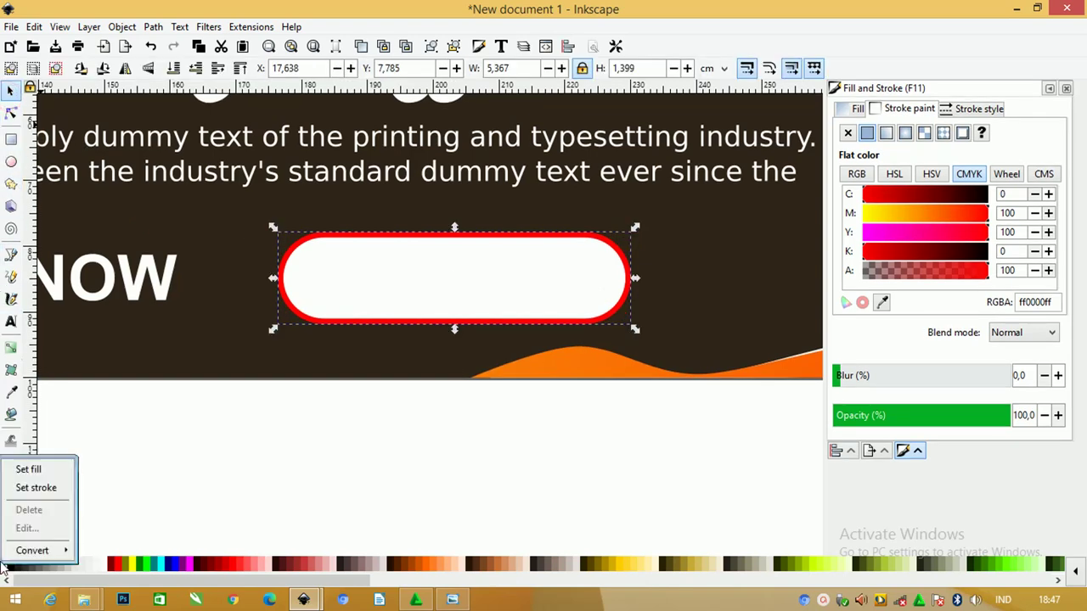
left_click(43, 487)
scroll(310, 443, "up", 2)
left_click_drag(167, 339, 498, 319)
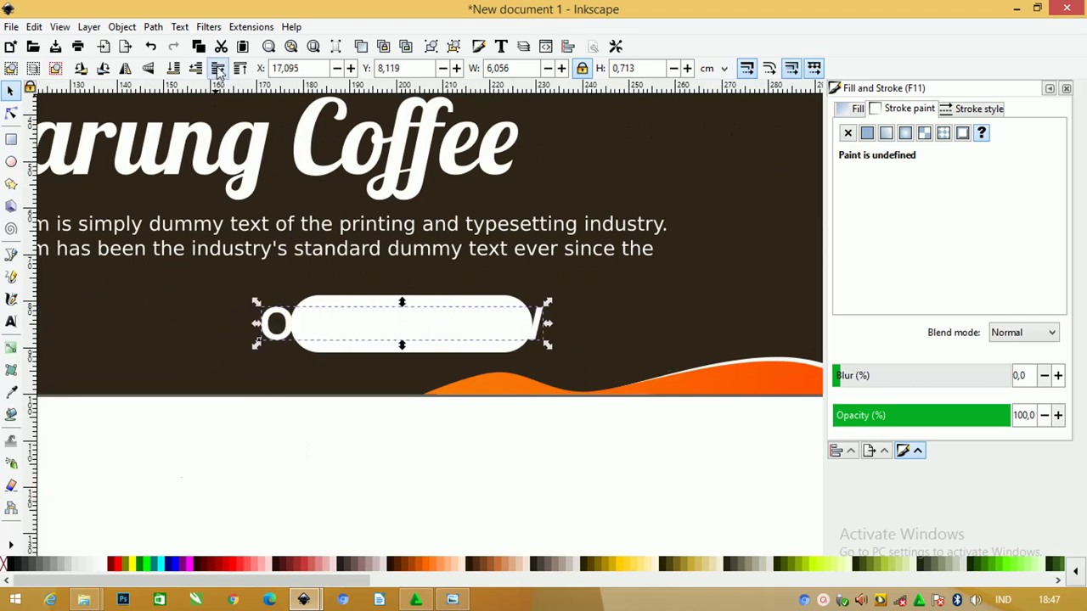
- Colour the ORDER NOW text the banner's dark brown with the Dropper and shrink it
left_click(12, 393)
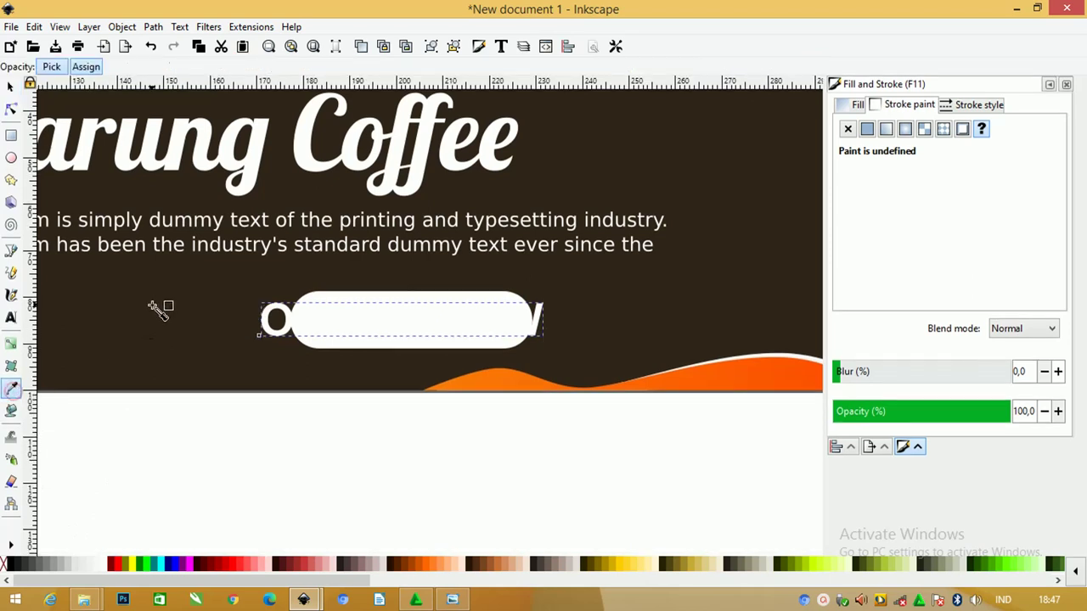
left_click(151, 304)
left_click(11, 88)
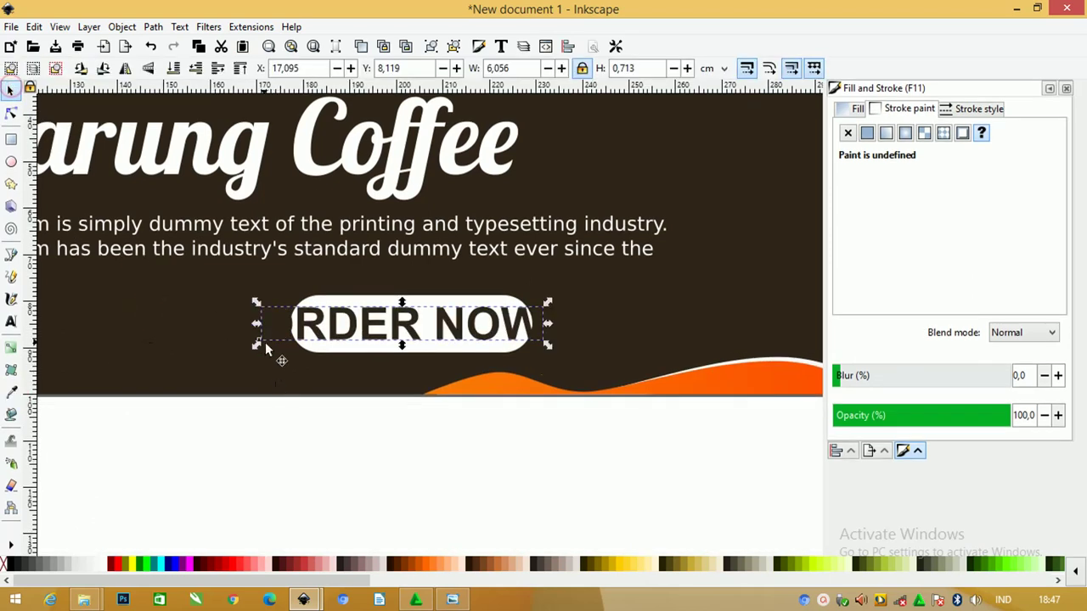
left_click_drag(256, 346, 281, 340)
- Centre the text on the pill horizontally and vertically, and move the button under the description
left_click(309, 334)
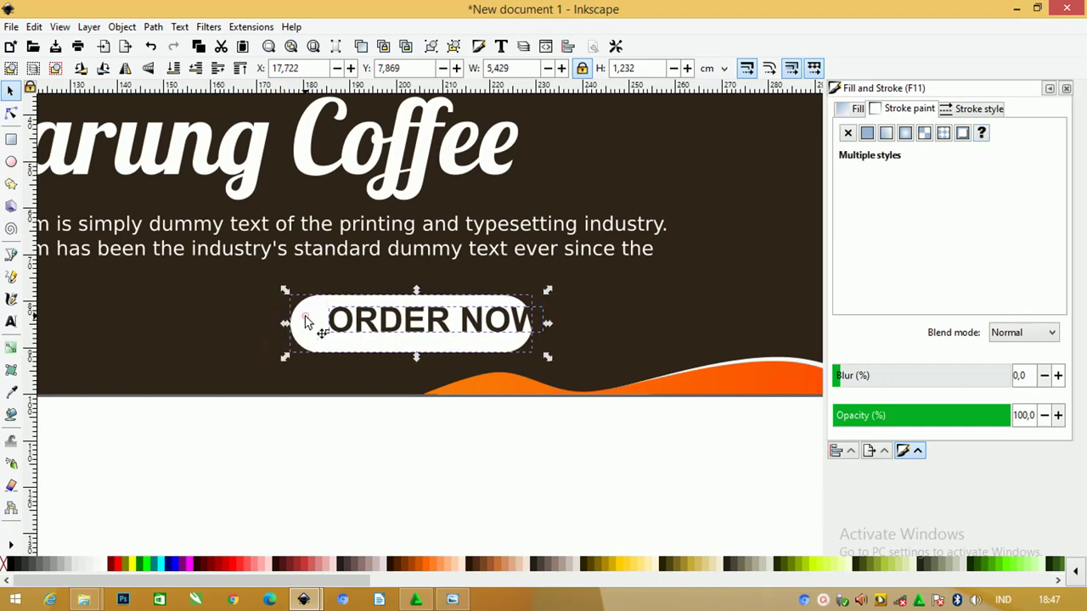
left_click(844, 453)
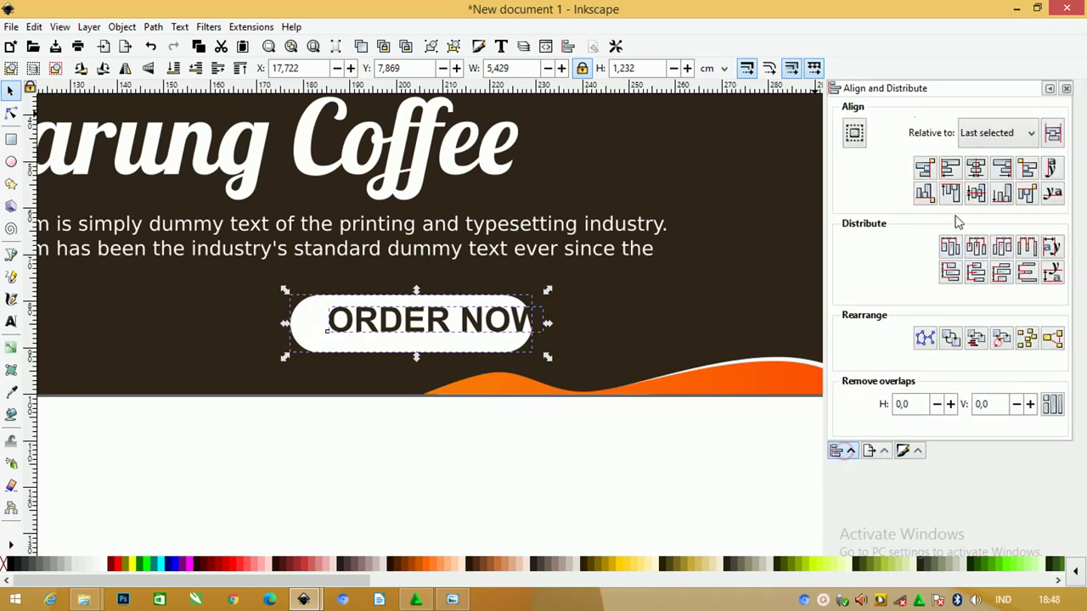
left_click(975, 168)
left_click(975, 194)
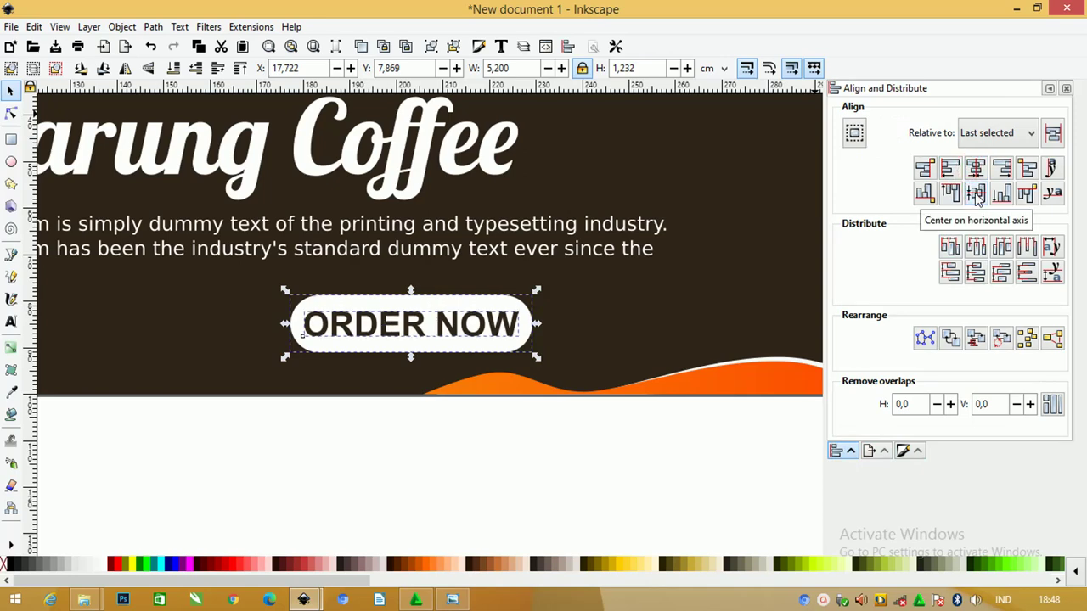
scroll(502, 355, "down", 1, "ctrl")
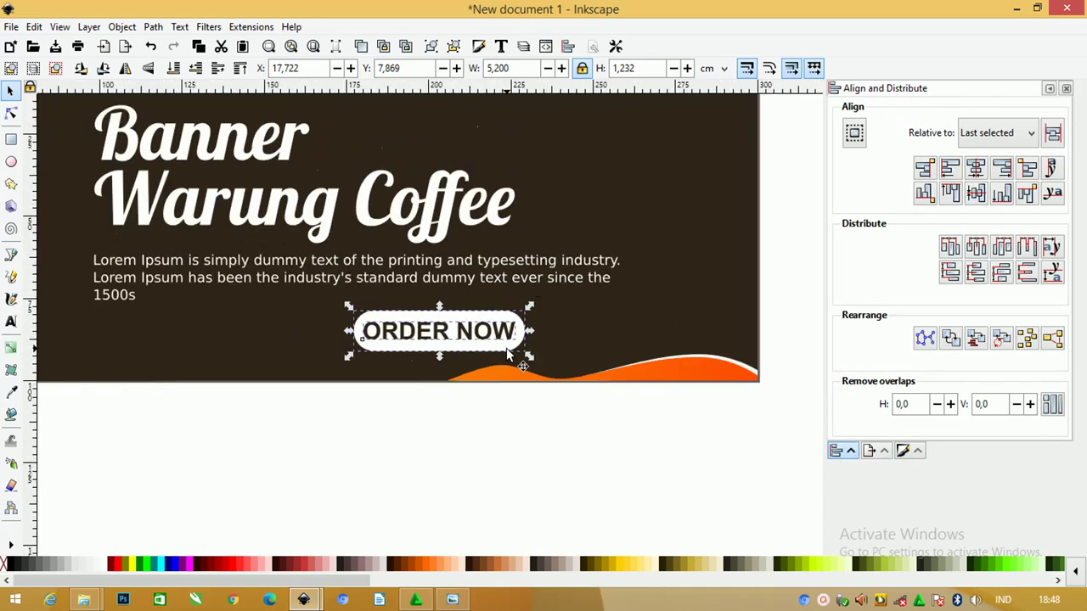
mouse_move(488, 341)
left_mouse_down()
mouse_move(227, 341)
mouse_move(245, 306)
mouse_move(210, 311)
left_mouse_up()
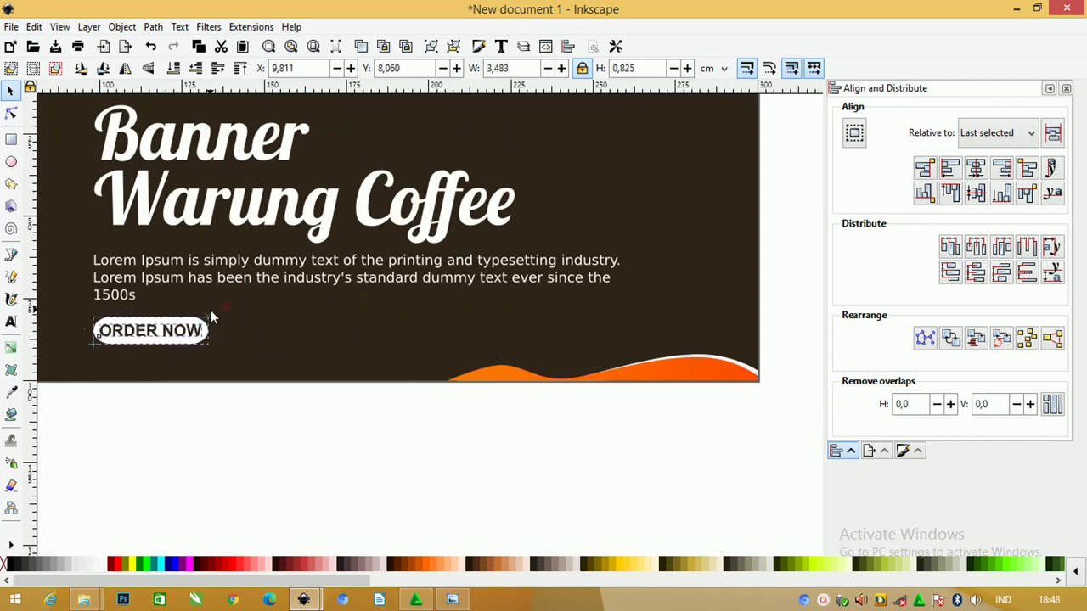
- Group the ORDER NOW text and pill into one button
scroll(213, 318, "down", 1, "ctrl")
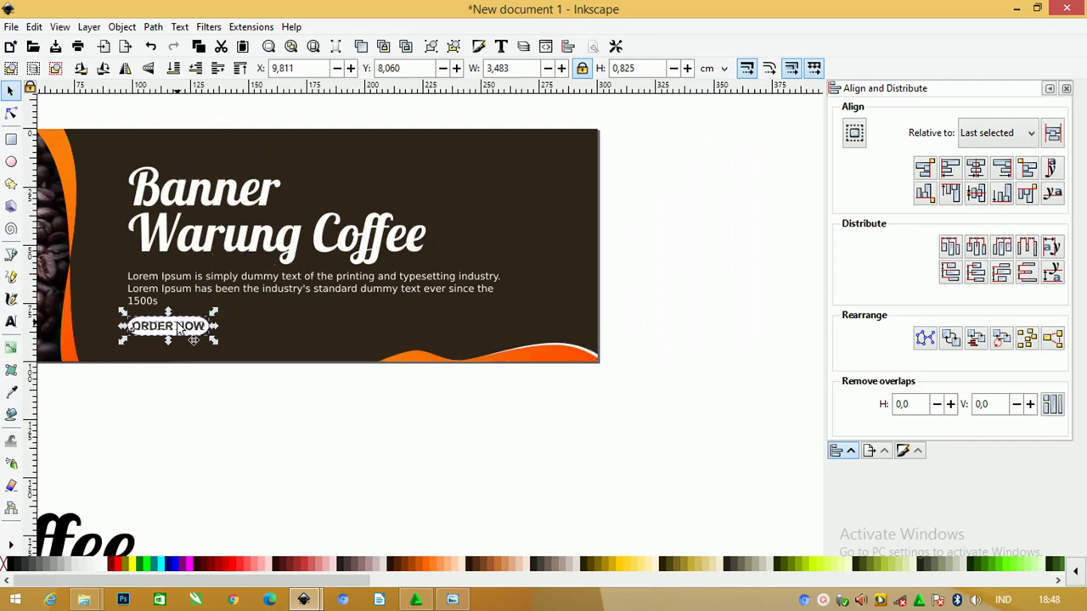
right_click(178, 330)
left_click(231, 496)
- Scale the title, description and button down together to about 14.49 cm wide
left_click_drag(125, 121, 597, 383)
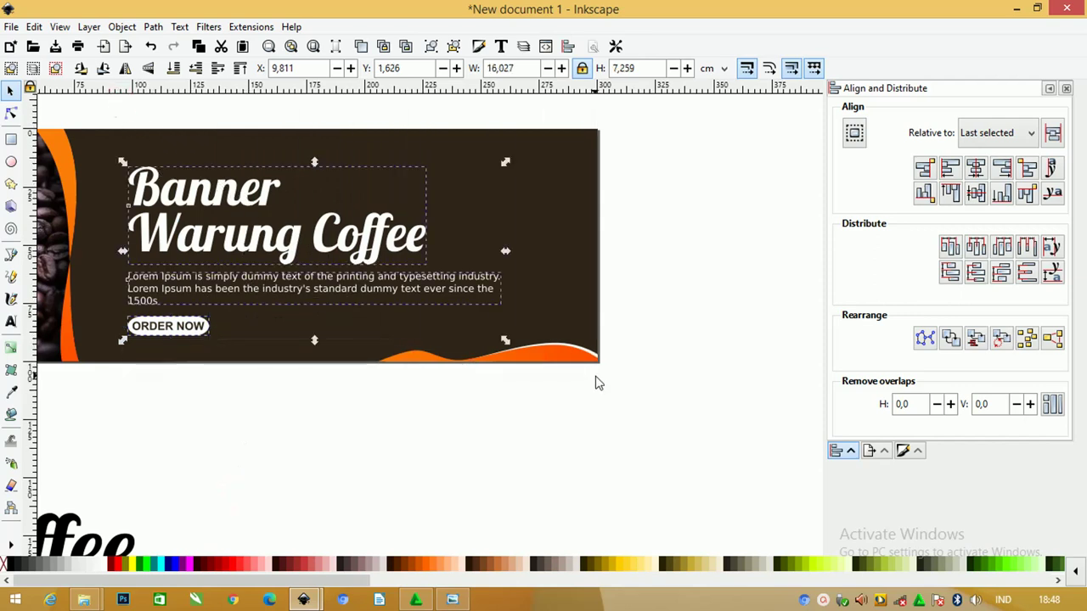
left_click(671, 331)
left_click_drag(671, 352, 93, 116)
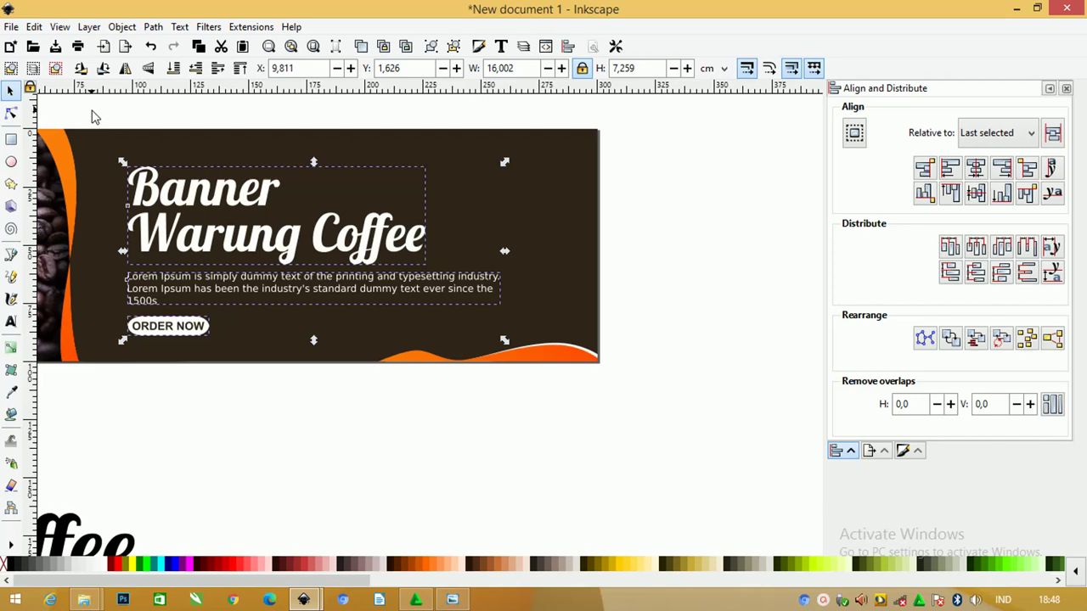
left_click_drag(506, 344, 489, 325)
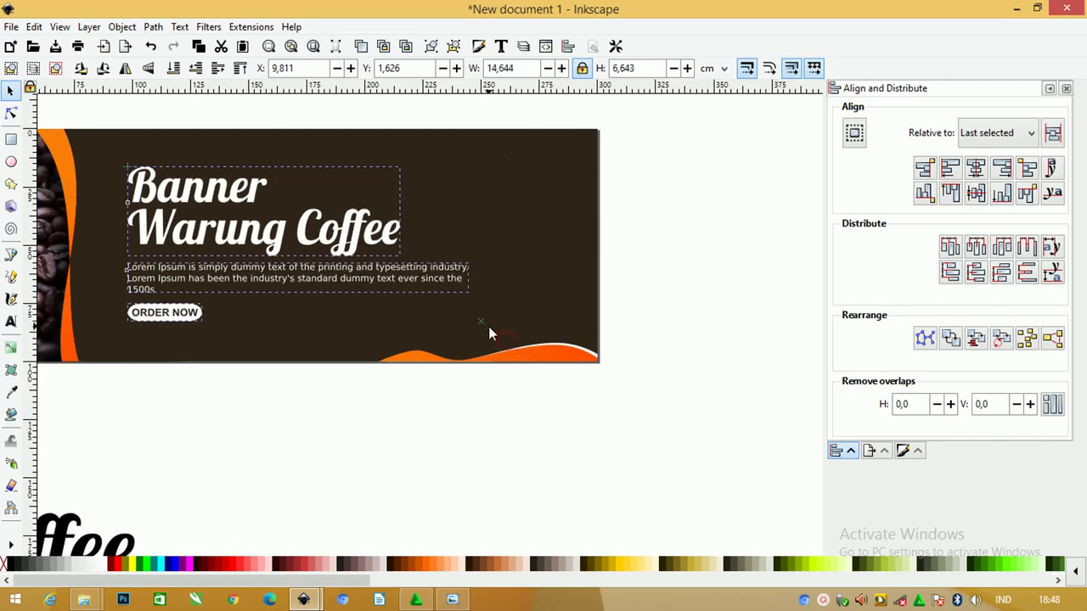
left_click(709, 283)
scroll(501, 338, "down", 1)
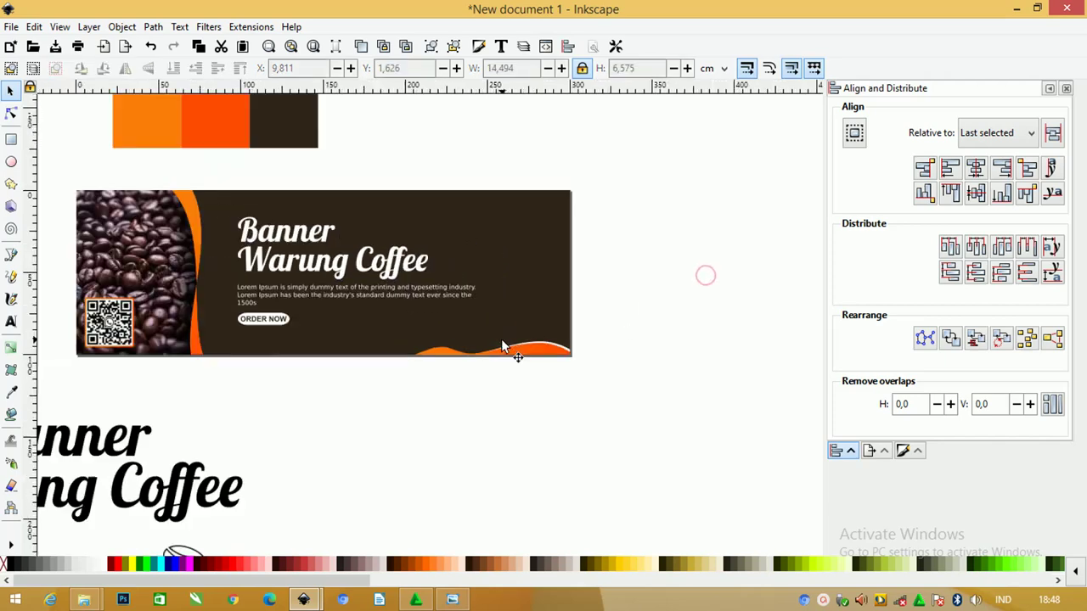
scroll(501, 339, "down", 1)
- Select all the coffee icons and move them onto the banner
left_click_drag(388, 396, 82, 275)
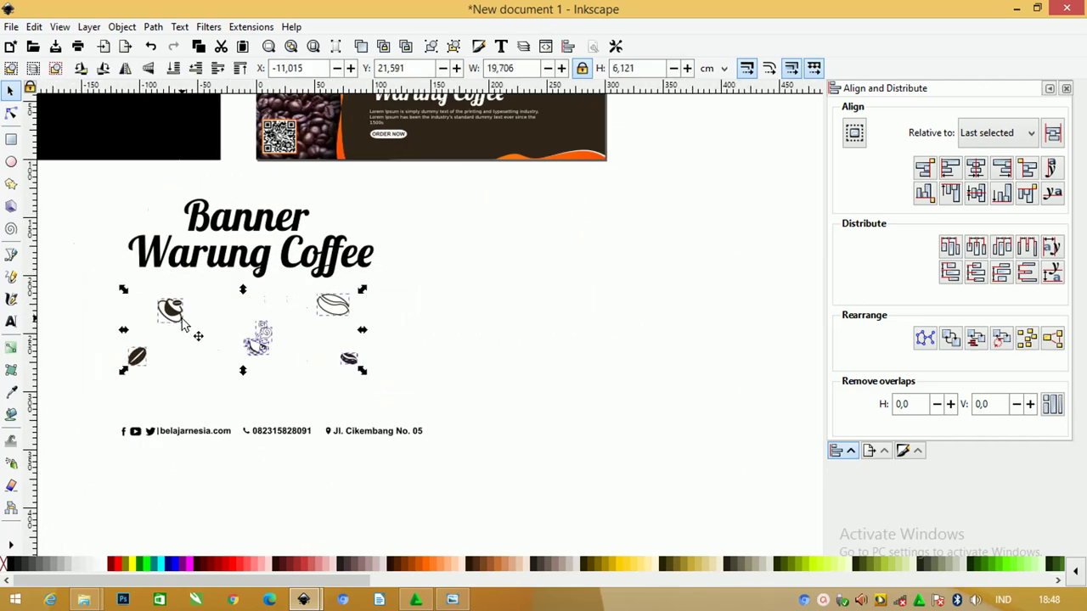
left_click_drag(183, 325, 453, 256)
scroll(467, 255, "up", 2)
scroll(473, 255, "up", 1)
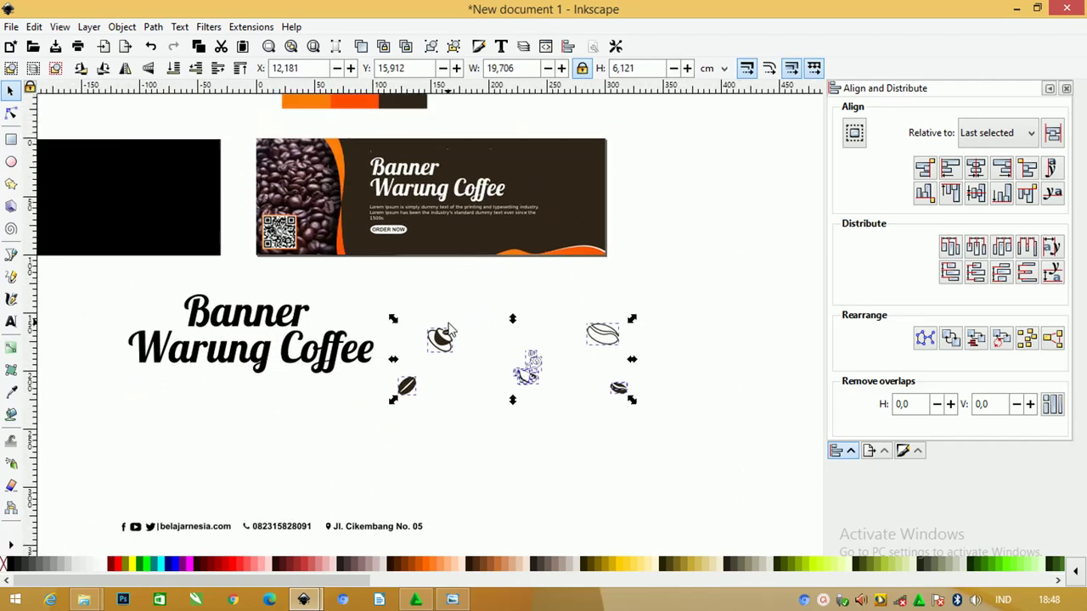
left_click_drag(448, 327, 420, 165)
scroll(519, 193, "up", 2)
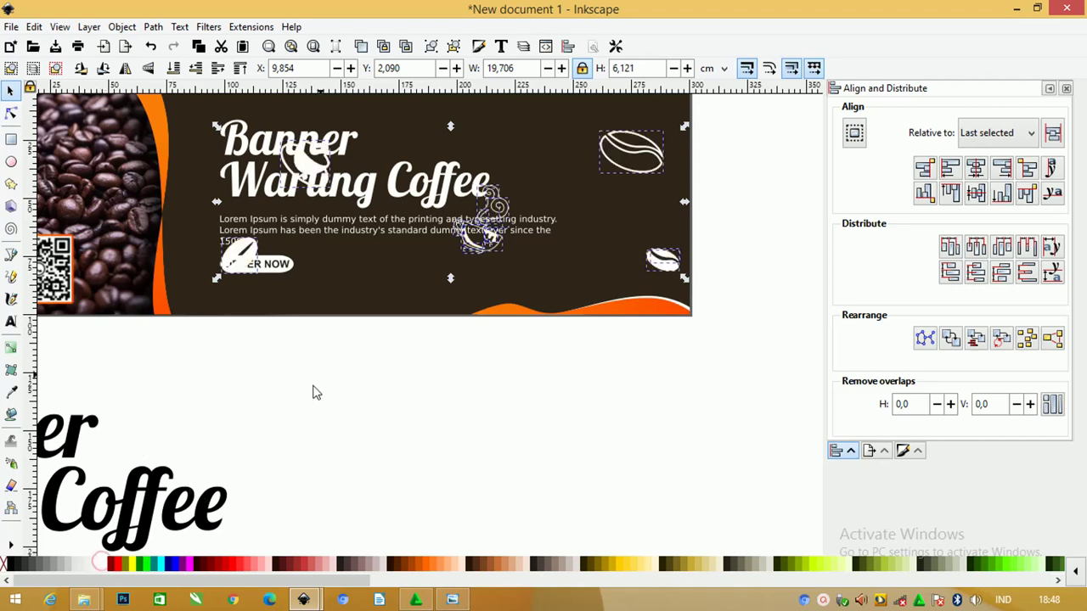
scroll(457, 278, "up", 1)
scroll(466, 280, "up", 1)
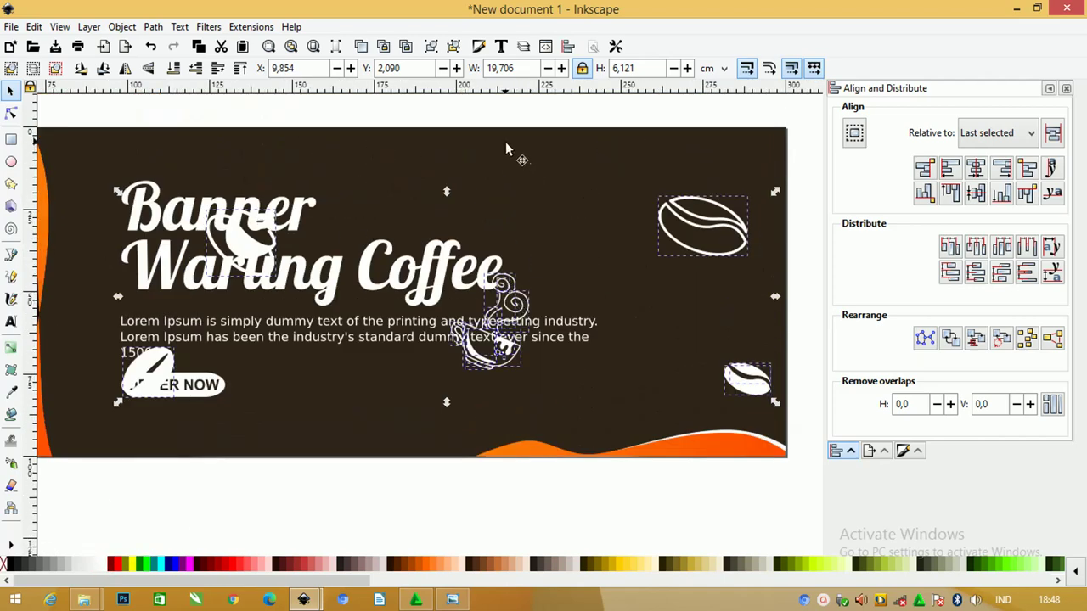
- Move the right coffee bean up beside the title
left_click_drag(408, 104, 561, 415)
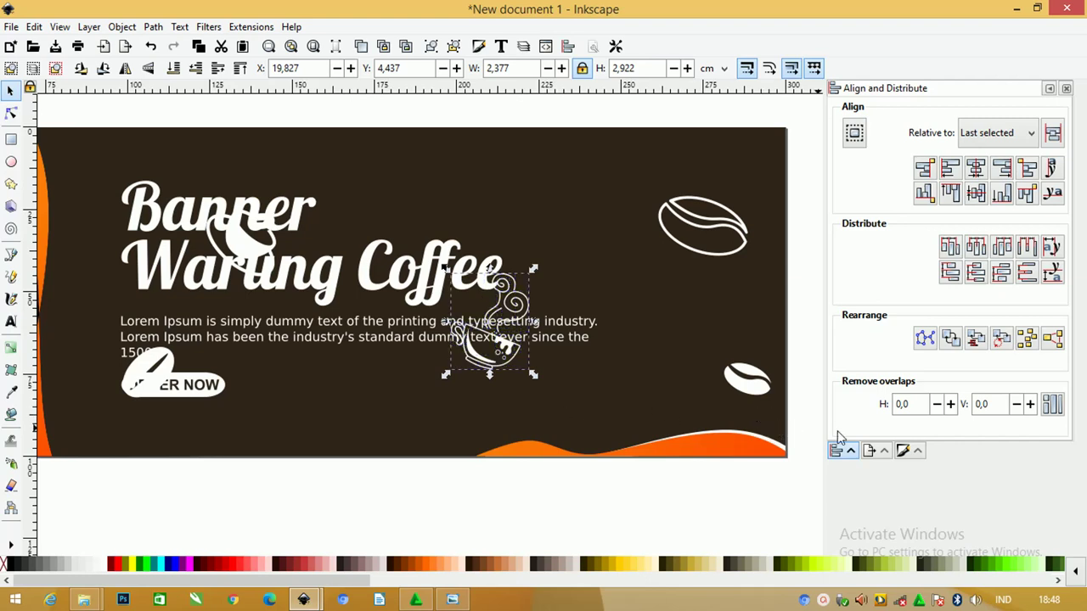
left_click(740, 391)
left_click_drag(740, 391, 643, 386)
key("ctrl+z")
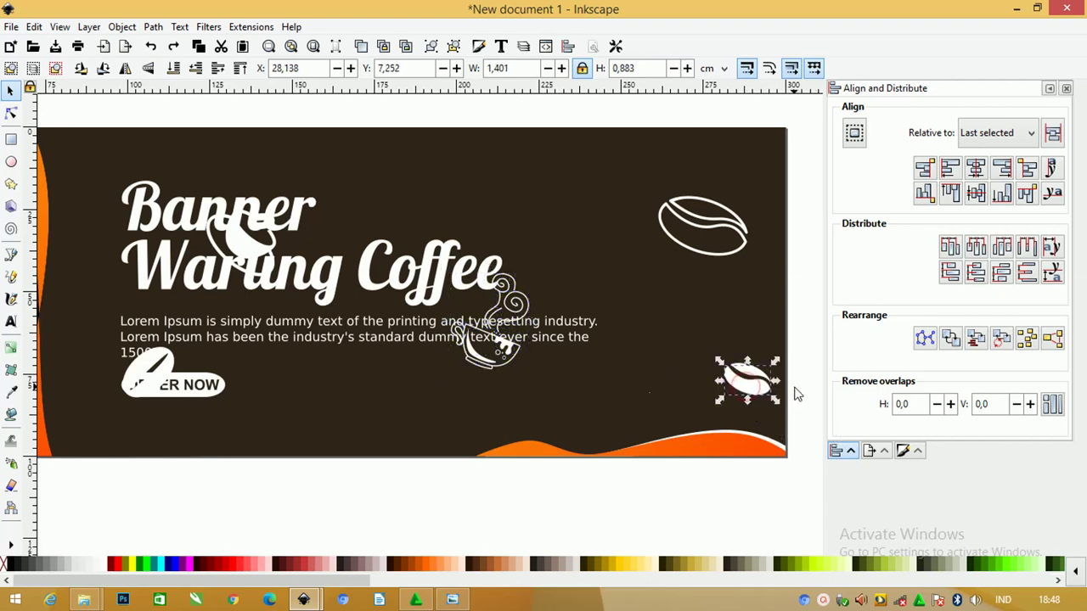
left_click(809, 364)
mouse_move(790, 334)
left_mouse_down()
mouse_move(708, 400)
mouse_move(366, 393)
mouse_move(389, 228)
left_mouse_up()
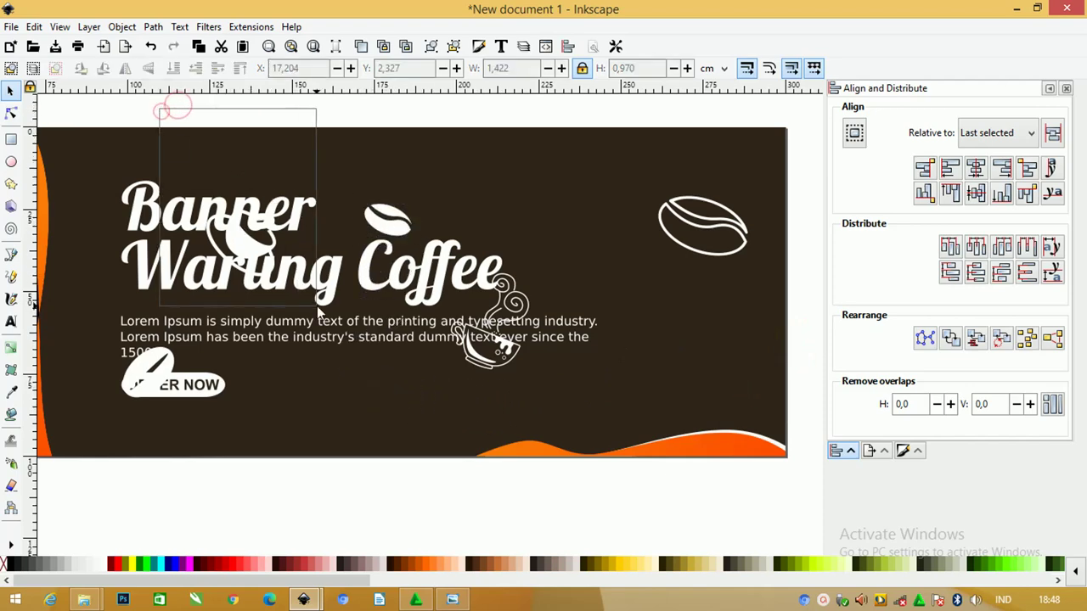
- Move and shrink the icons above Banner, the bean beside Warung and the outlined bean above Coffee
left_click_drag(147, 97, 319, 290)
left_click_drag(252, 257, 316, 153)
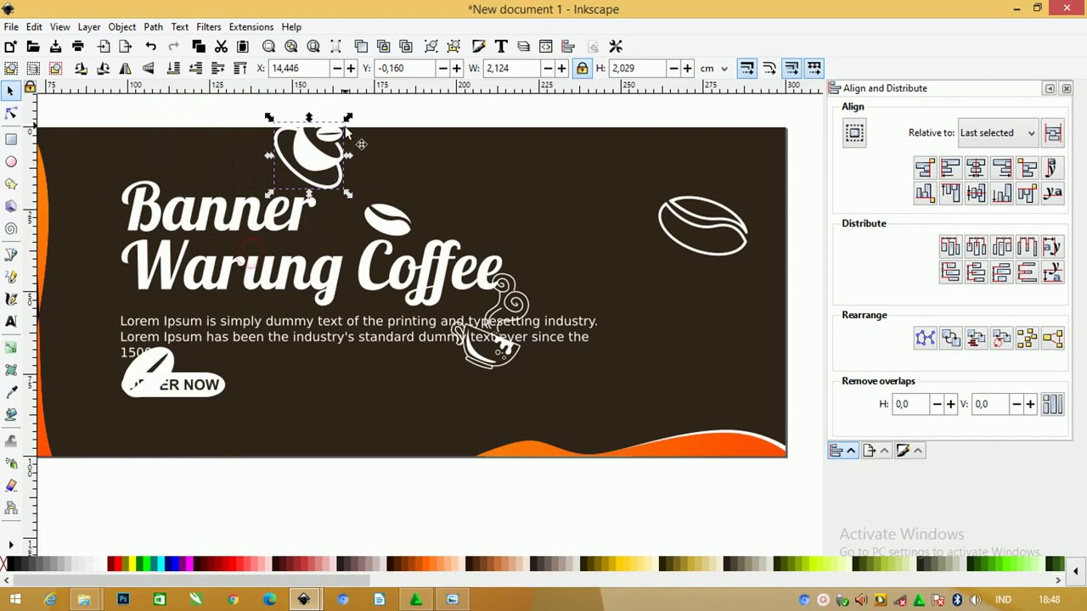
mouse_move(348, 110)
left_mouse_down()
mouse_move(320, 136)
mouse_move(89, 181)
mouse_move(108, 176)
mouse_move(97, 215)
left_mouse_up()
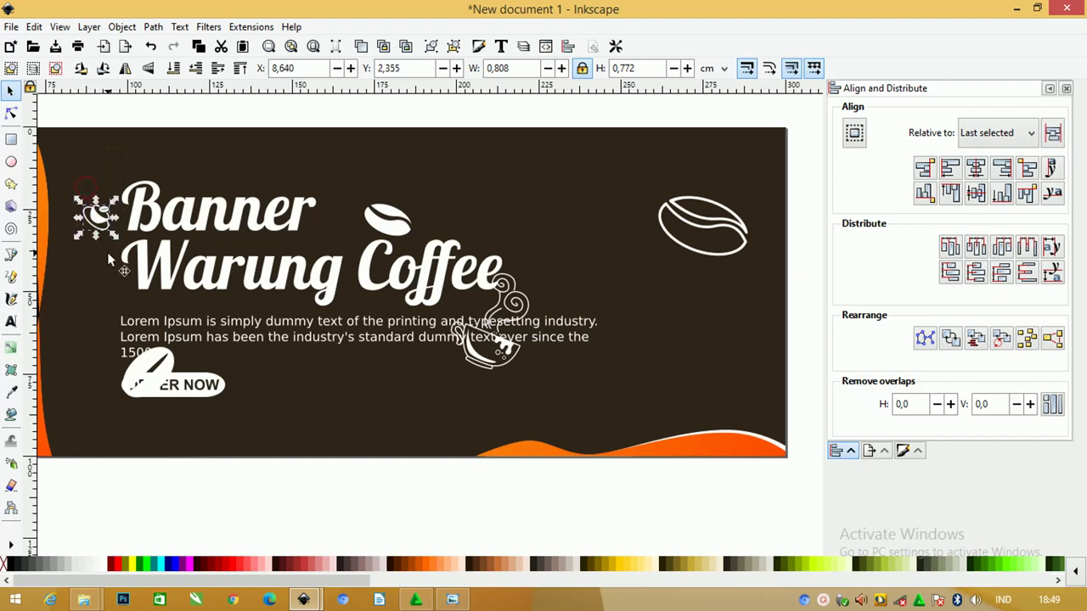
left_click_drag(145, 367, 101, 246)
left_click_drag(155, 214, 100, 269)
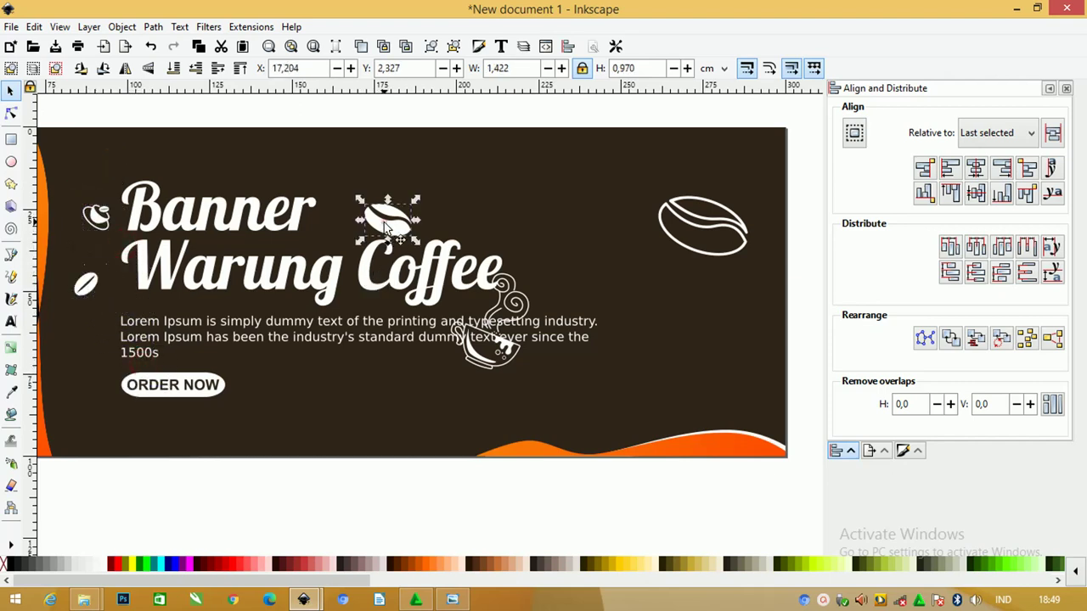
left_click_drag(399, 214, 387, 204)
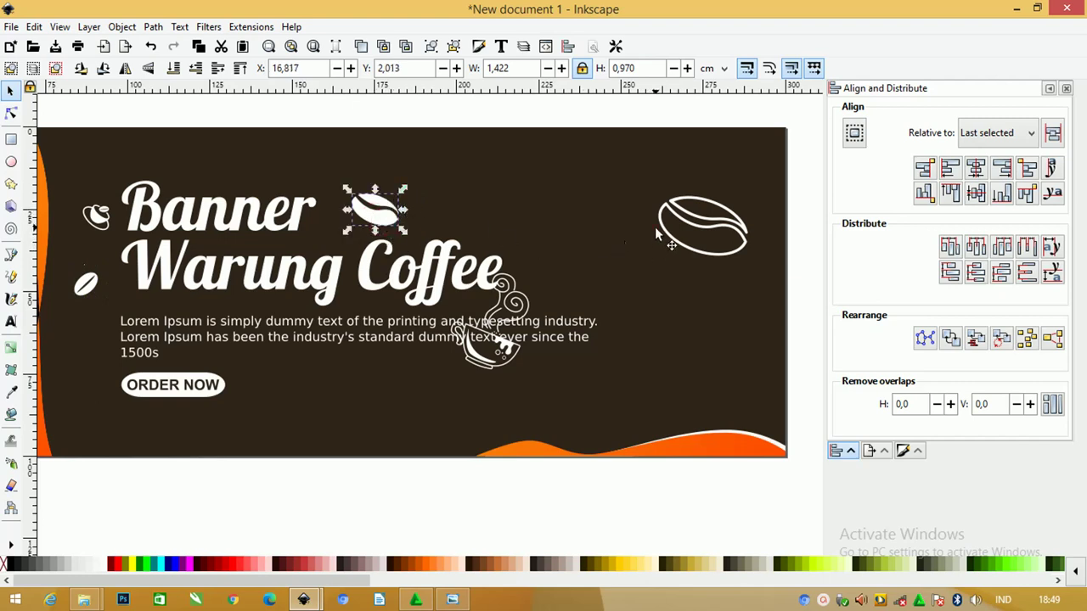
left_click_drag(658, 227, 484, 201)
mouse_move(585, 174)
left_mouse_down()
mouse_move(525, 211)
mouse_move(496, 196)
left_mouse_up()
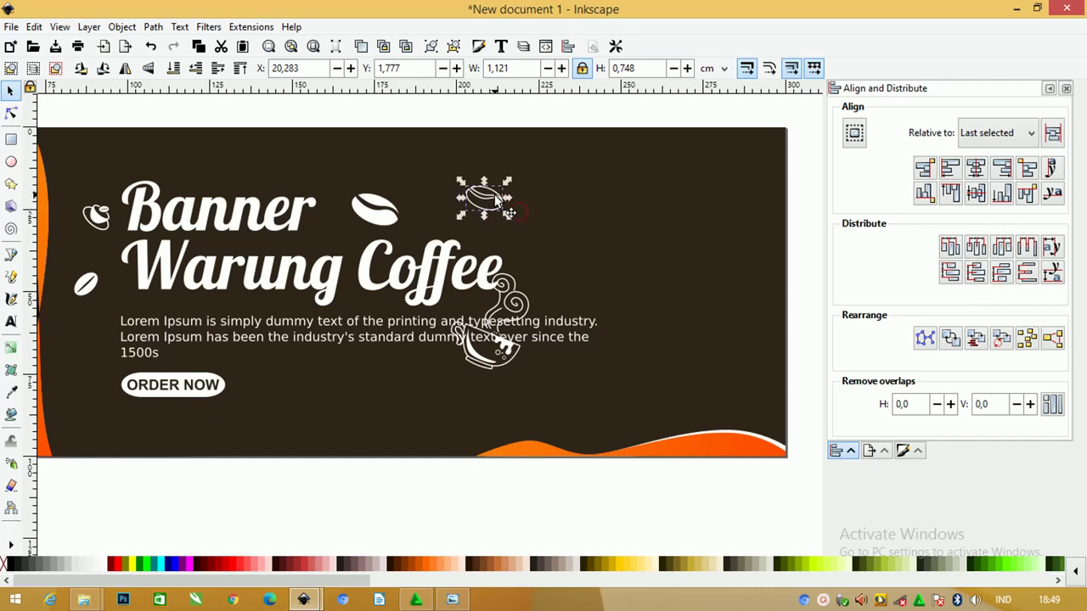
- Group the coffee cup parts, shrink the cup, and place it beside Coffee
left_click(495, 380)
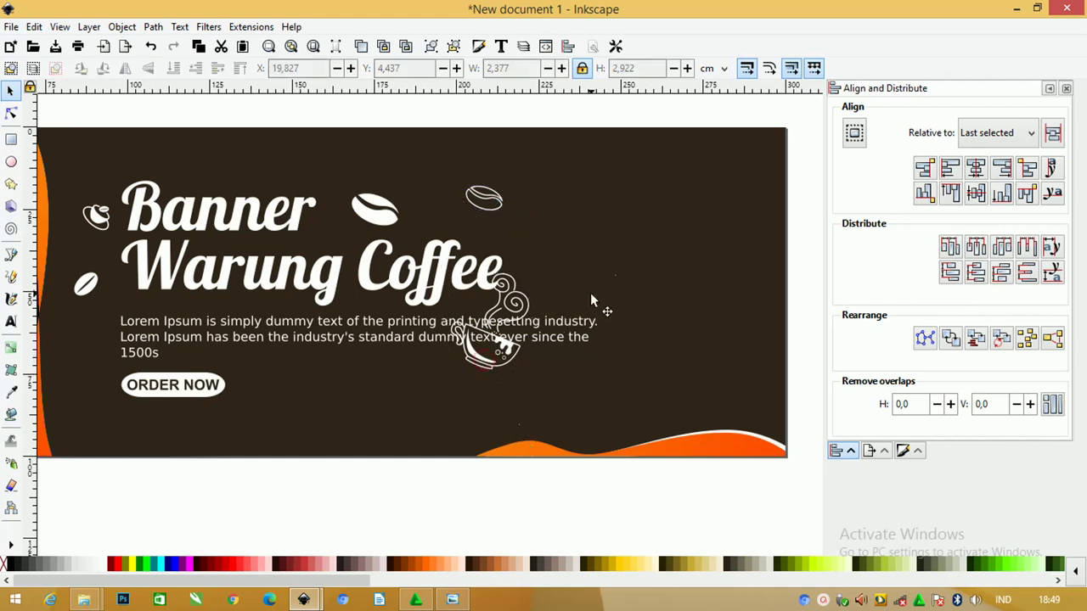
left_click(496, 373)
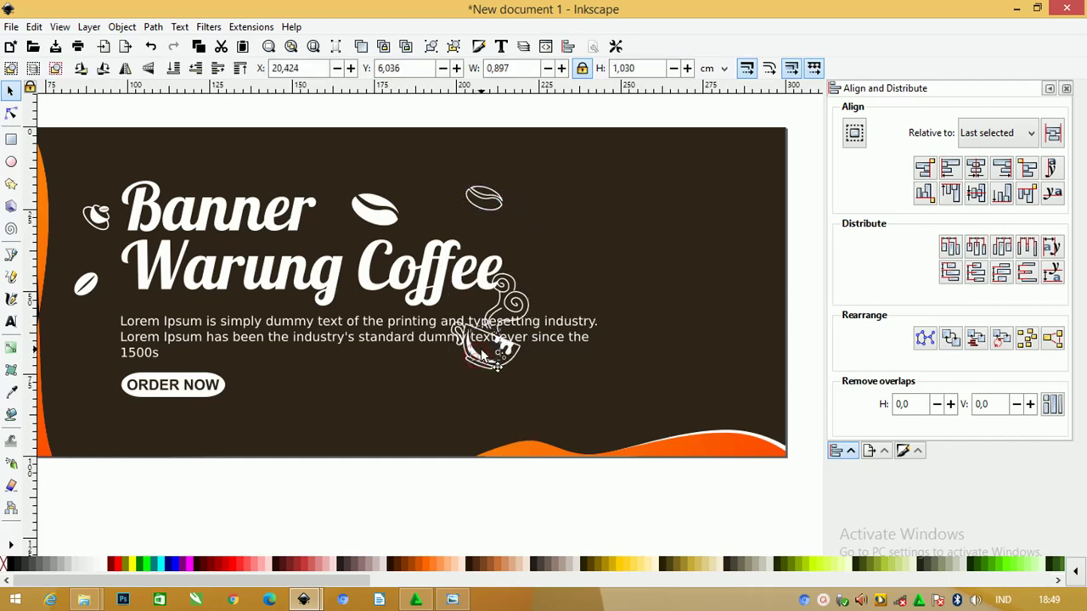
left_click_drag(398, 492, 566, 244)
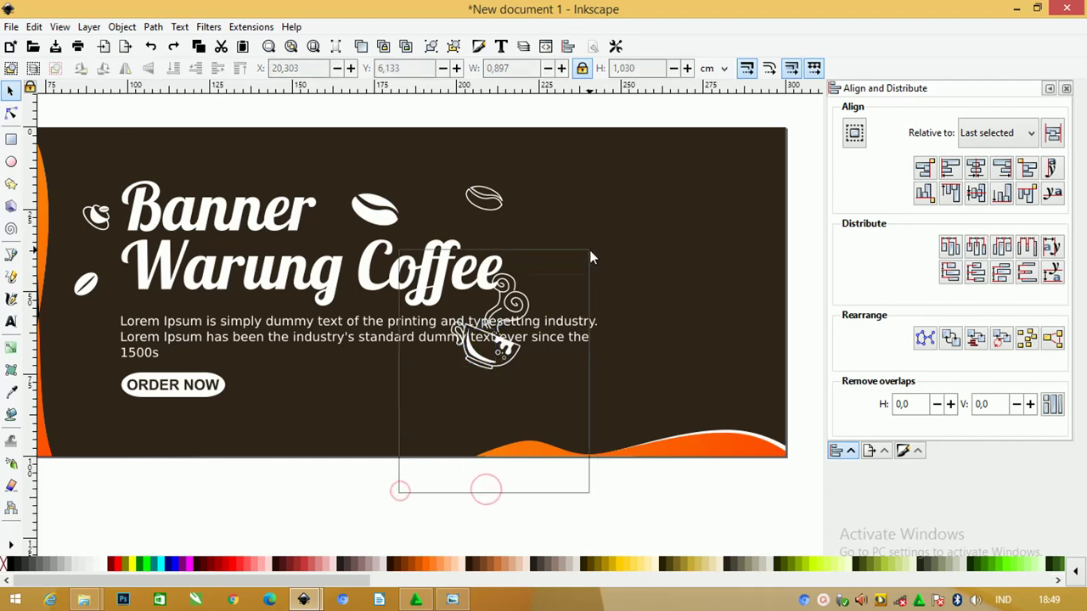
key("ctrl+g")
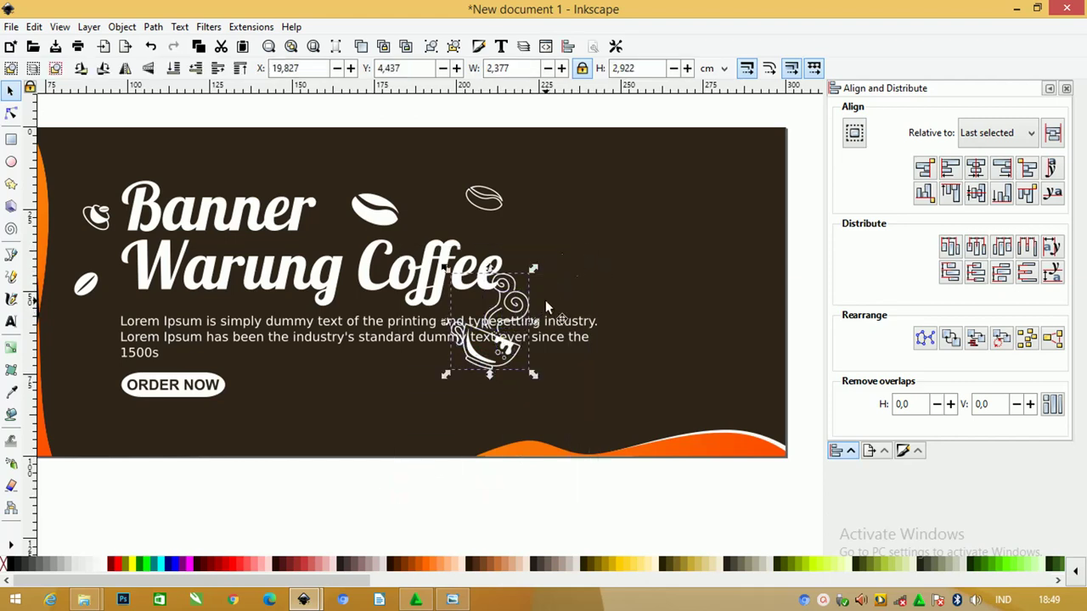
left_click_drag(536, 271, 489, 326)
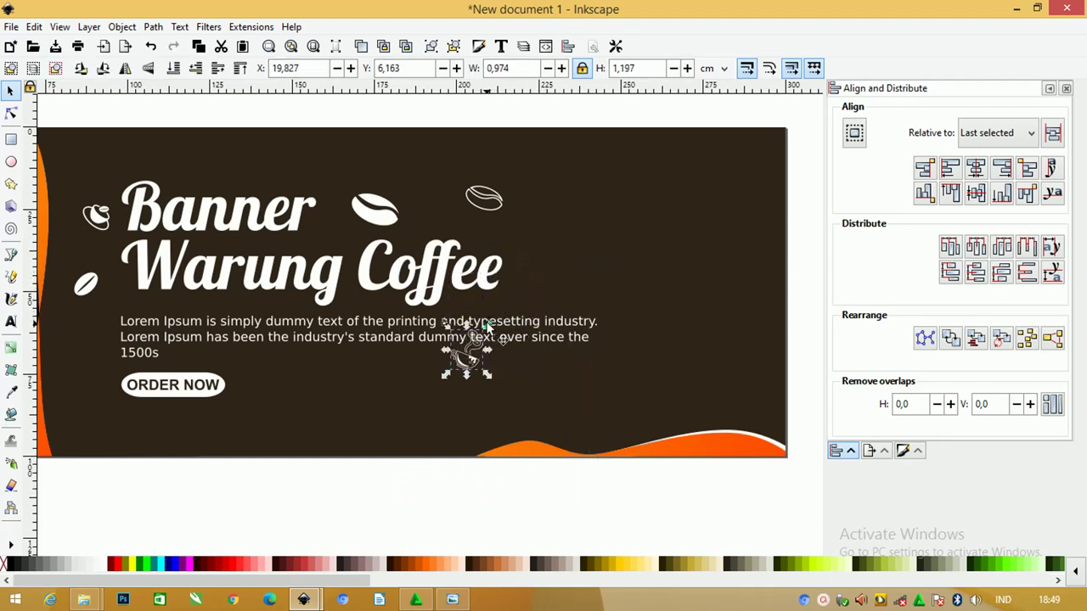
left_click_drag(471, 363, 555, 291)
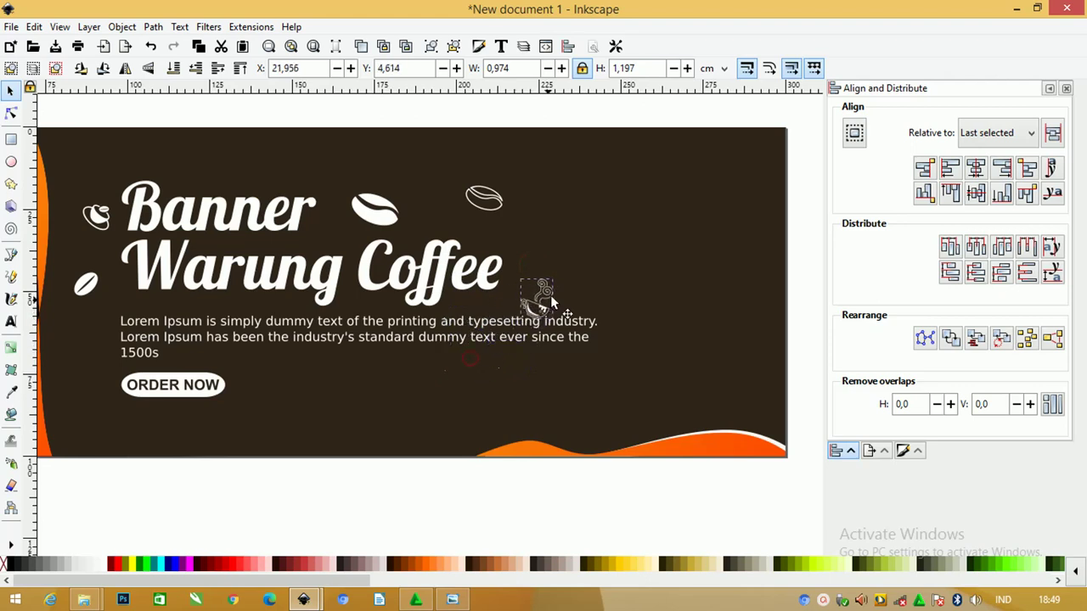
- Shrink the bean beside Banner, settle the cup beside Coffee, and place the small cup above the B
left_click(380, 219)
left_click_drag(406, 234, 384, 214)
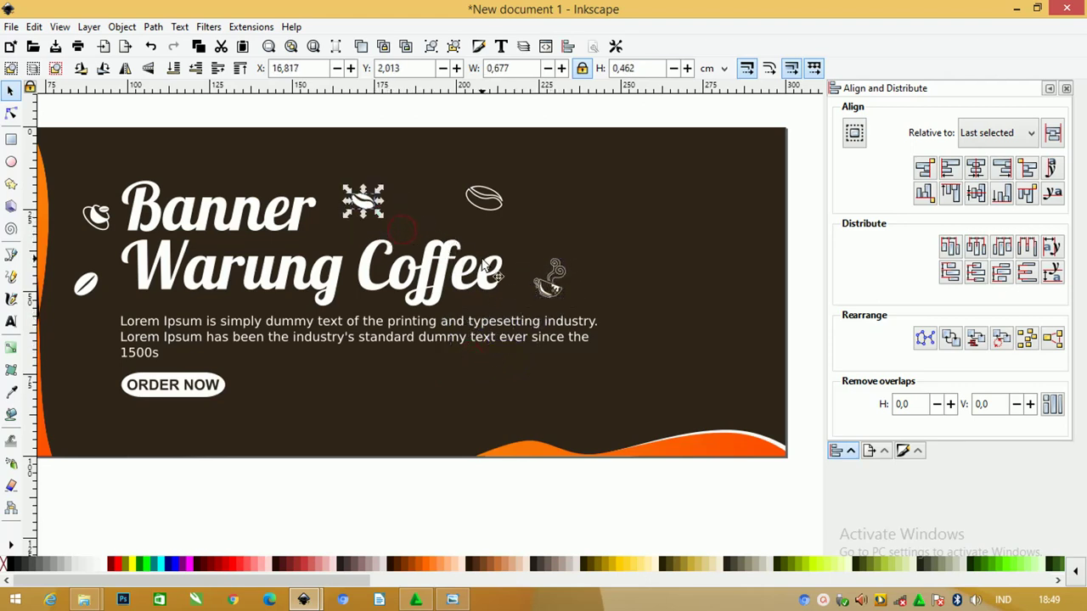
left_click(549, 282)
left_click_drag(547, 282, 420, 366)
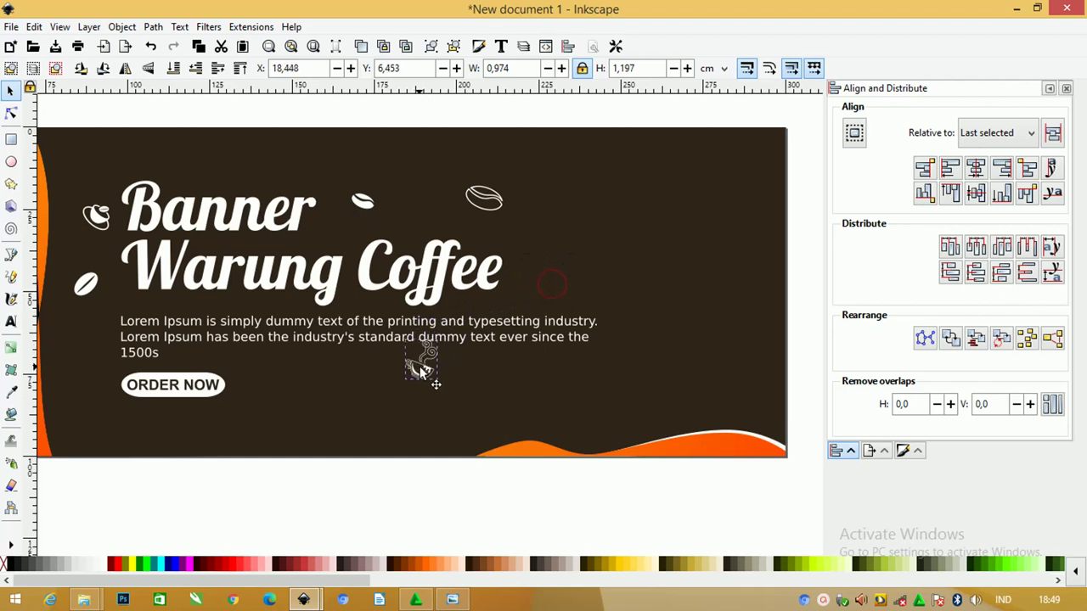
left_click_drag(525, 311, 534, 294)
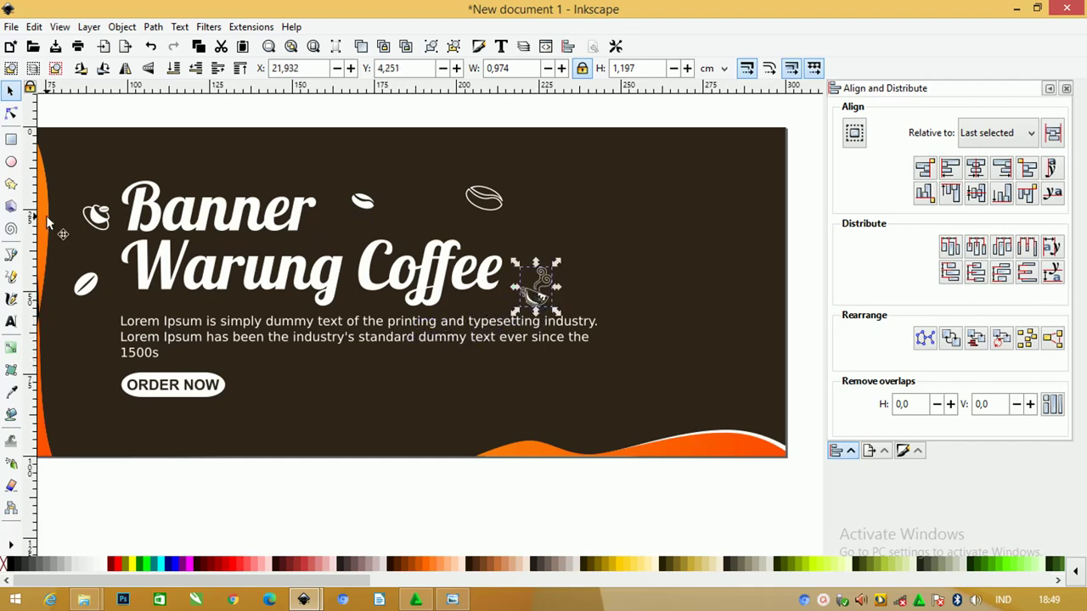
left_click_drag(97, 219, 183, 168)
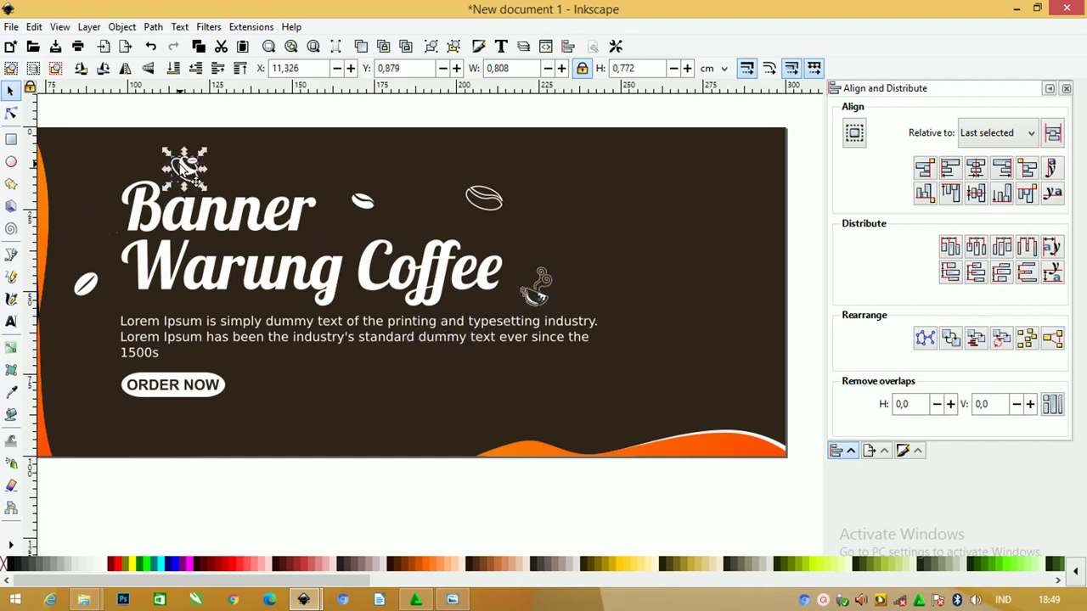
left_click_drag(361, 200, 348, 206)
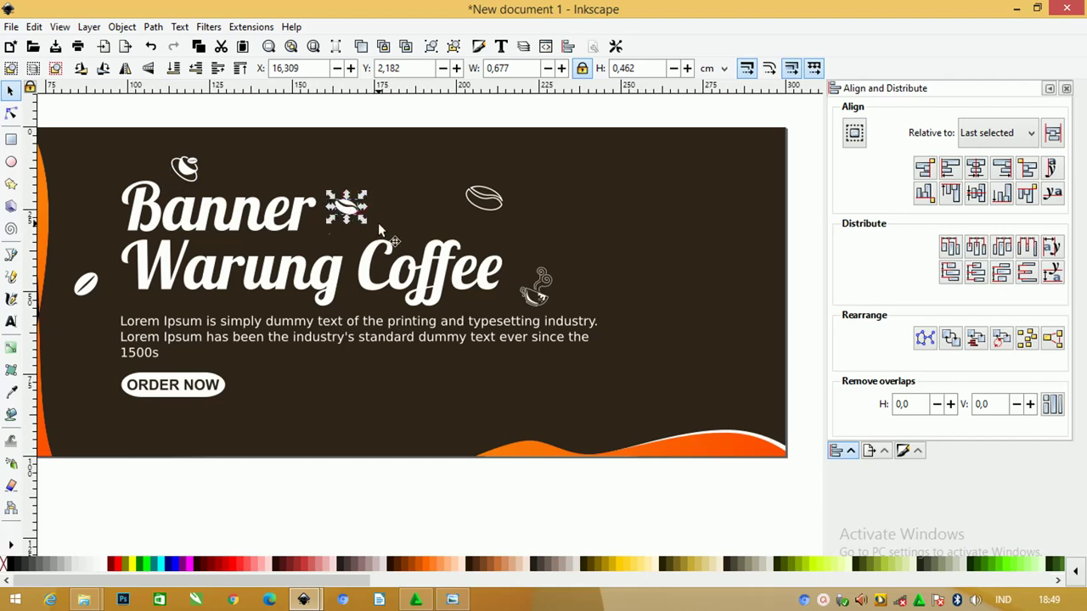
left_click(11, 463)
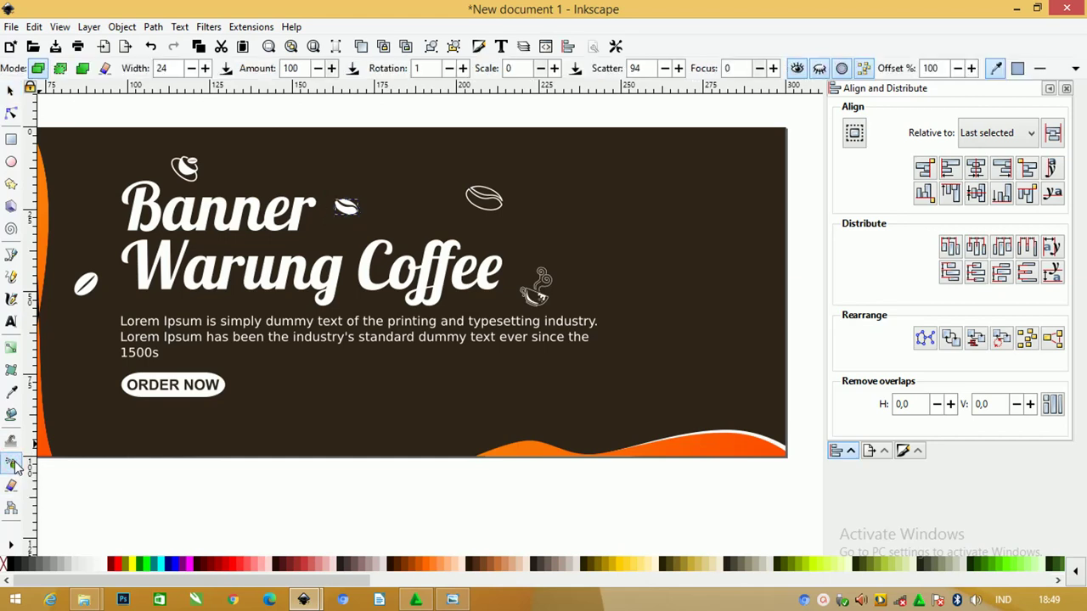
mouse_move(546, 243)
left_mouse_down()
mouse_move(622, 225)
mouse_move(660, 297)
left_mouse_up()
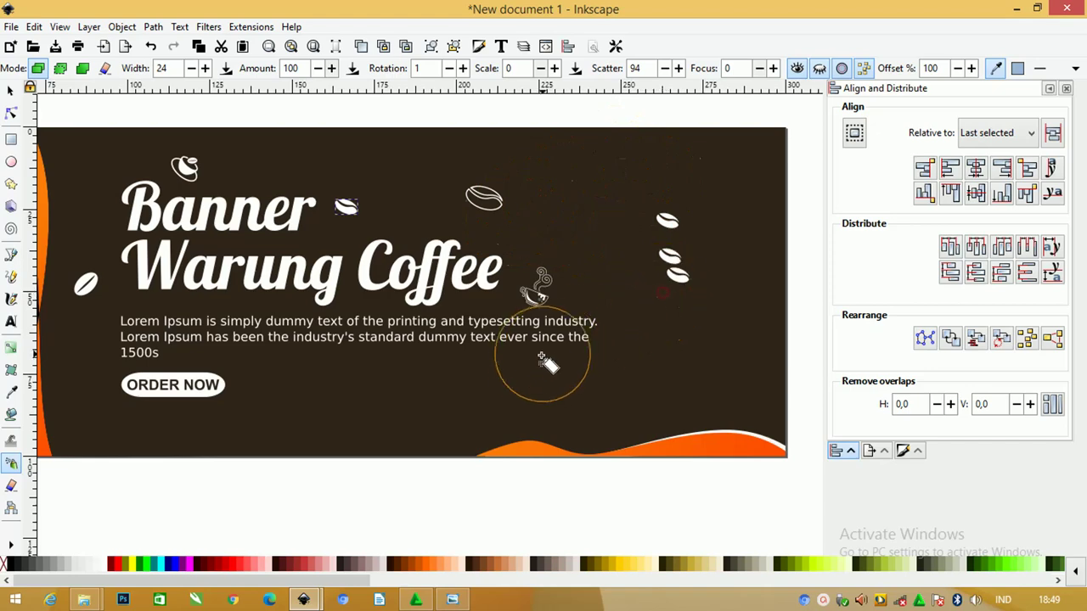
mouse_move(536, 338)
left_mouse_down()
mouse_move(618, 279)
mouse_move(651, 194)
mouse_move(567, 366)
mouse_move(504, 388)
mouse_move(365, 320)
mouse_move(284, 340)
mouse_move(249, 317)
mouse_move(275, 376)
mouse_move(311, 386)
mouse_move(365, 359)
mouse_move(367, 336)
mouse_move(621, 233)
mouse_move(674, 225)
left_mouse_up()
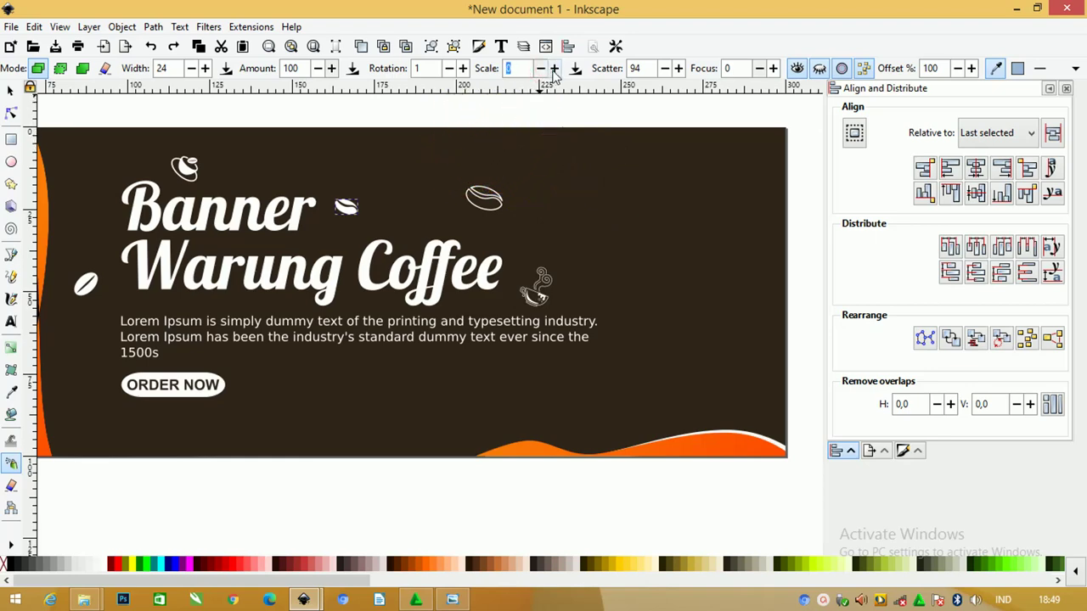
left_click(11, 91)
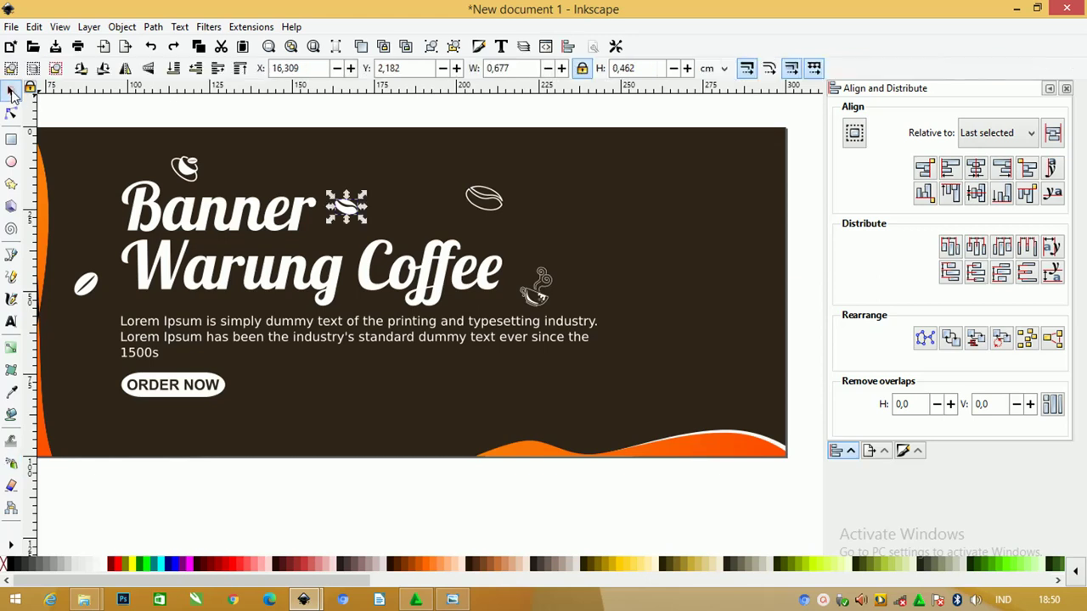
- Set up the Spray tool on the bean with scale variation 50 and scatter 98
left_click(357, 197)
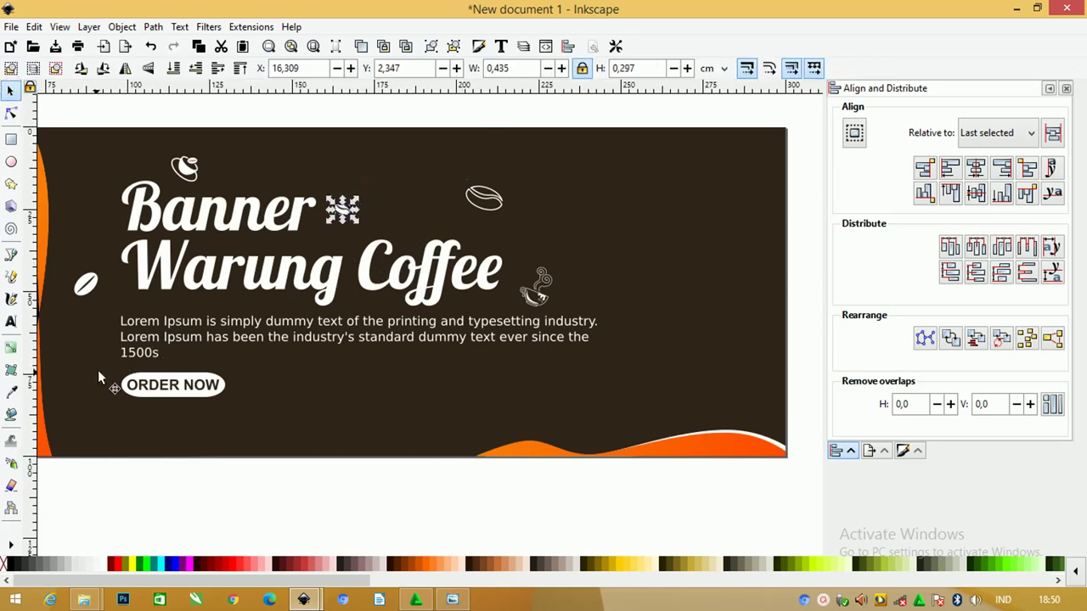
left_click(11, 462)
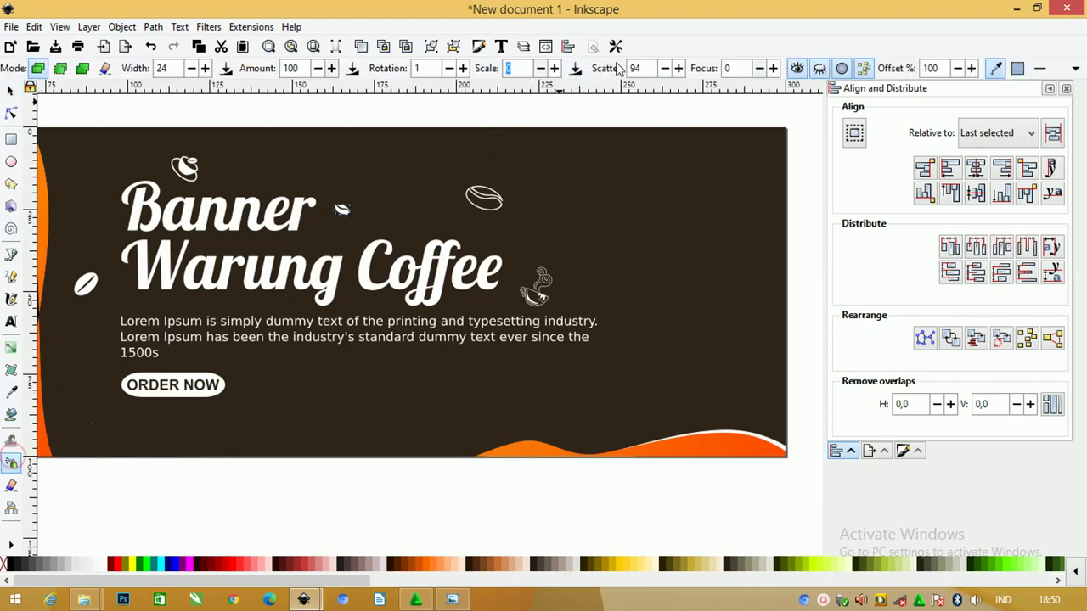
left_click(555, 68)
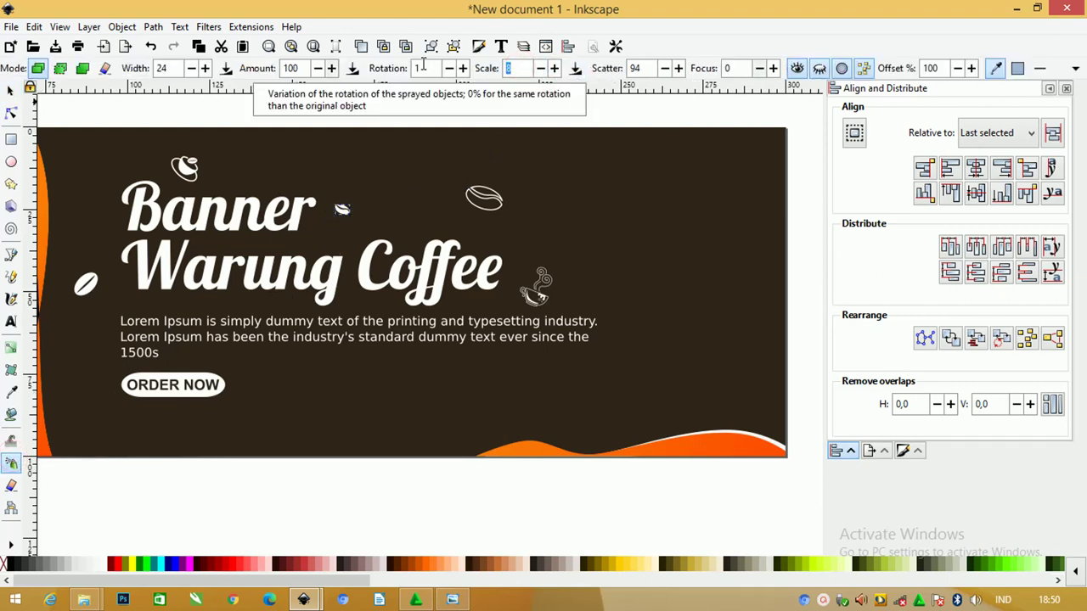
type("50")
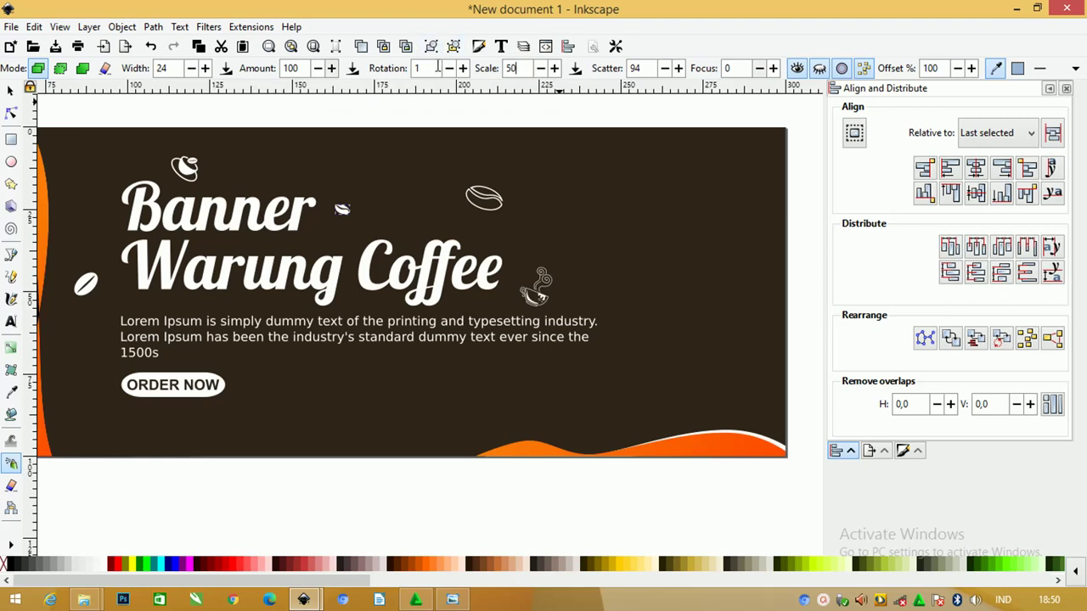
left_click(679, 68)
- Spray white bean copies across the banner, mostly along its right side and near the title
left_click(600, 197)
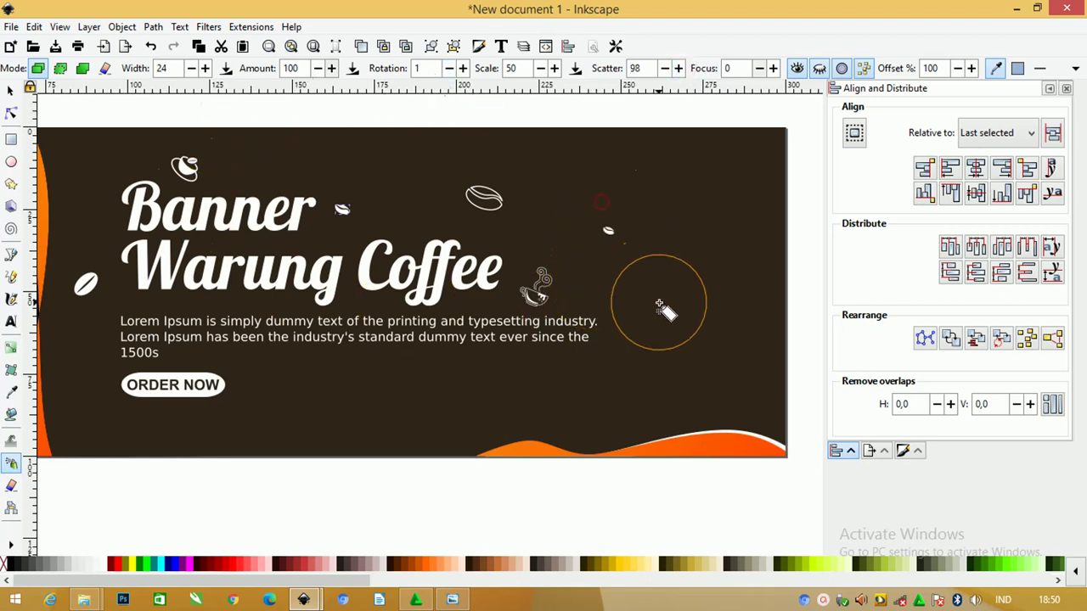
left_click(659, 302)
left_click(560, 197)
left_click(414, 185)
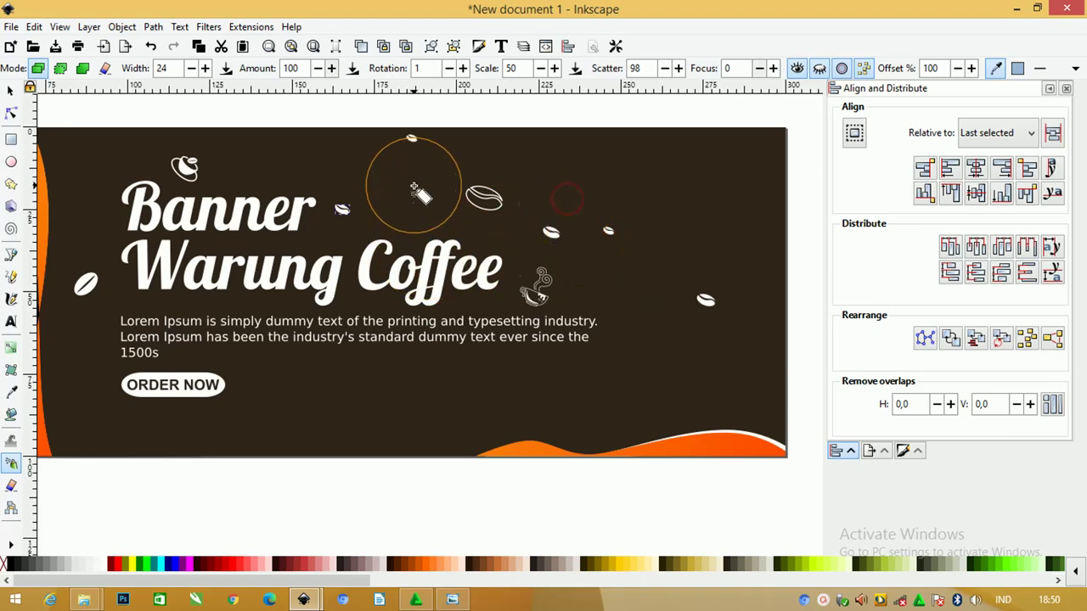
left_click(105, 185)
left_click(83, 180)
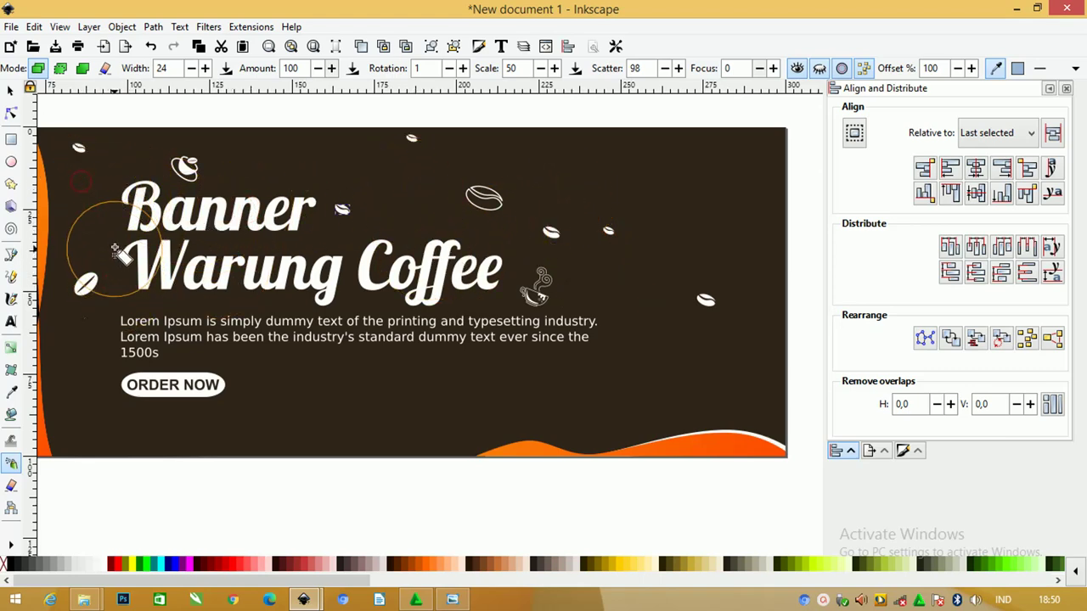
left_click(350, 360)
left_click(499, 409)
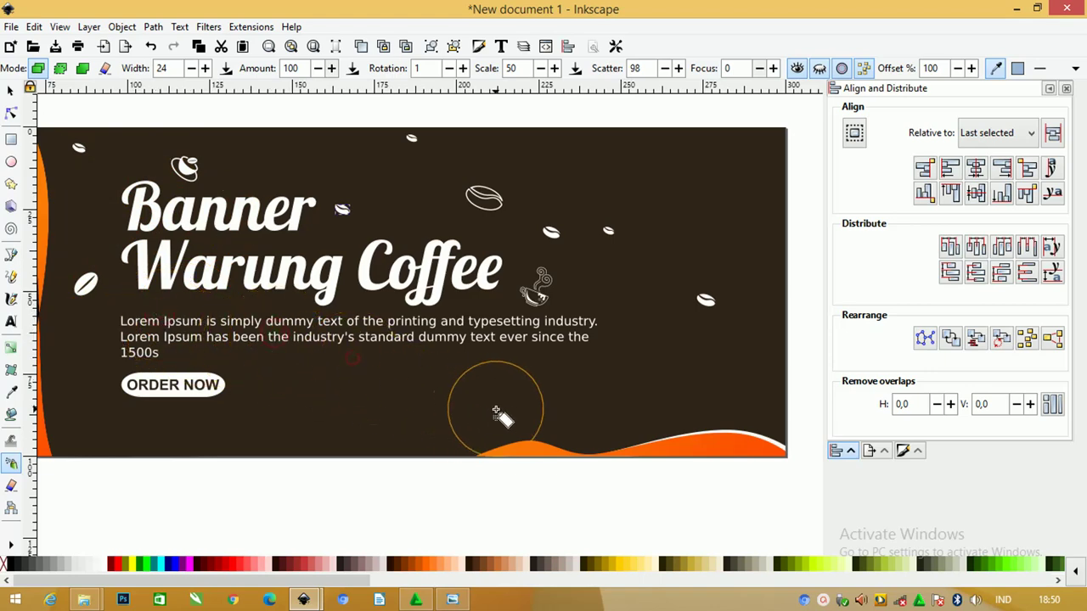
left_click(607, 387)
left_click(623, 308)
left_click(586, 183)
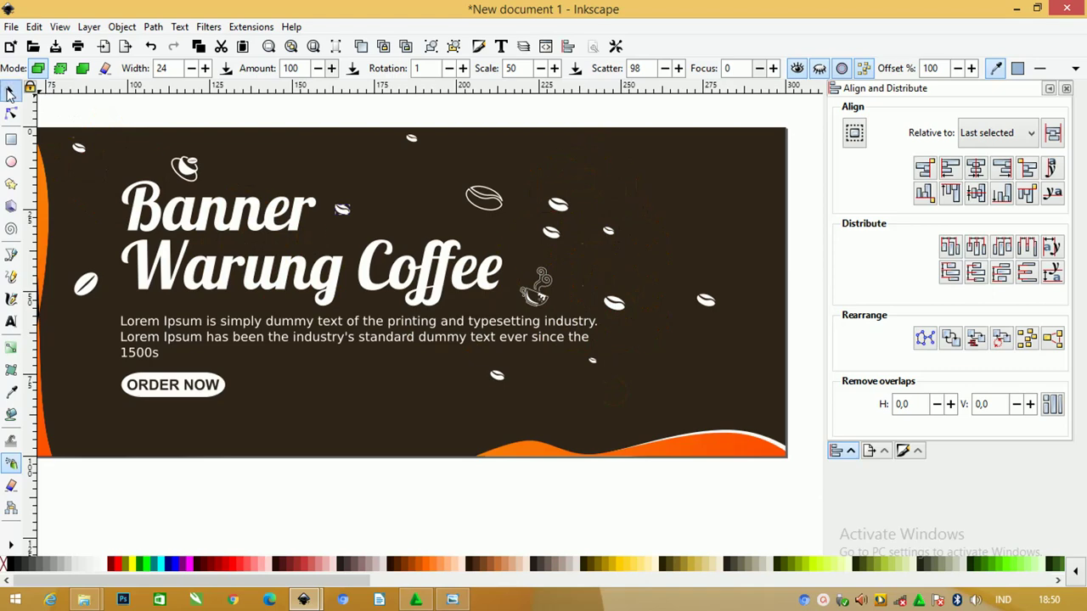
- Move a small bean up-left and shift the large bean outline slightly left
left_click(10, 90)
left_click_drag(560, 207, 513, 162)
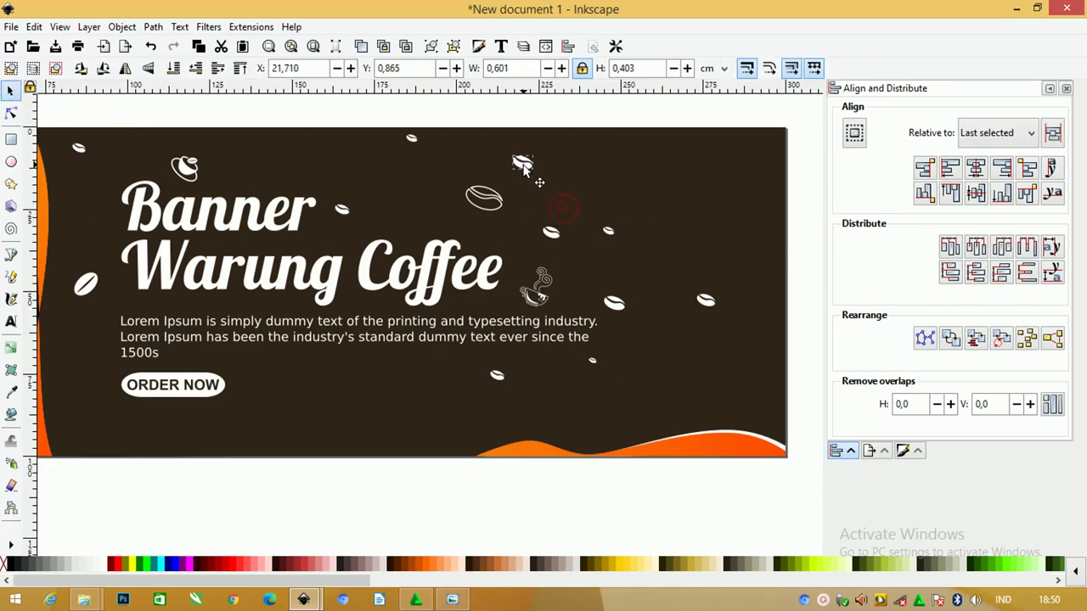
left_click_drag(484, 198, 416, 198)
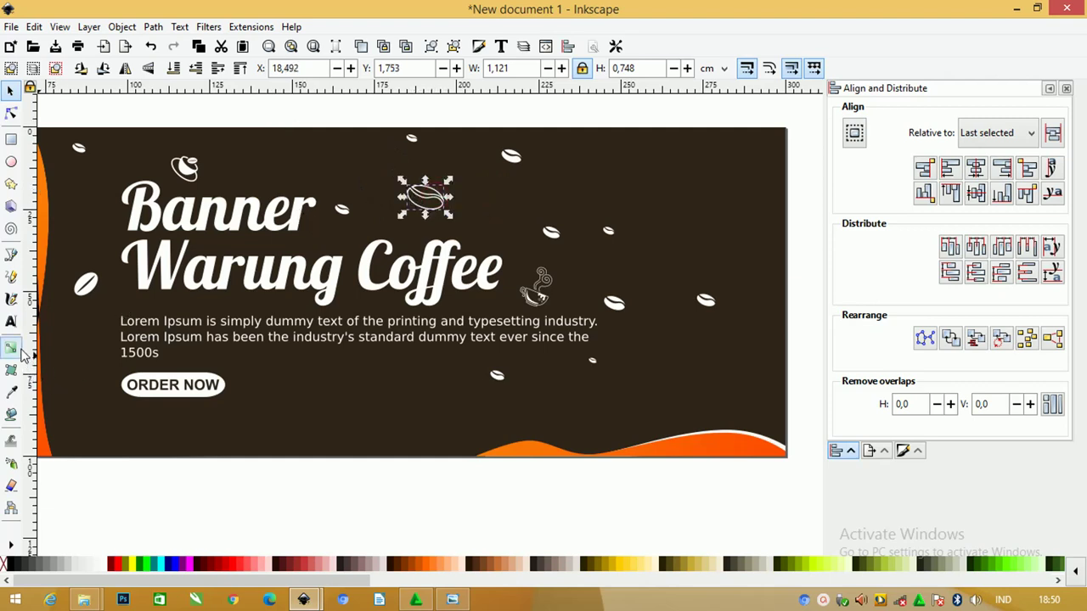
- Set the Spray tool to scale variation 0 and scatter 30
left_click(12, 463)
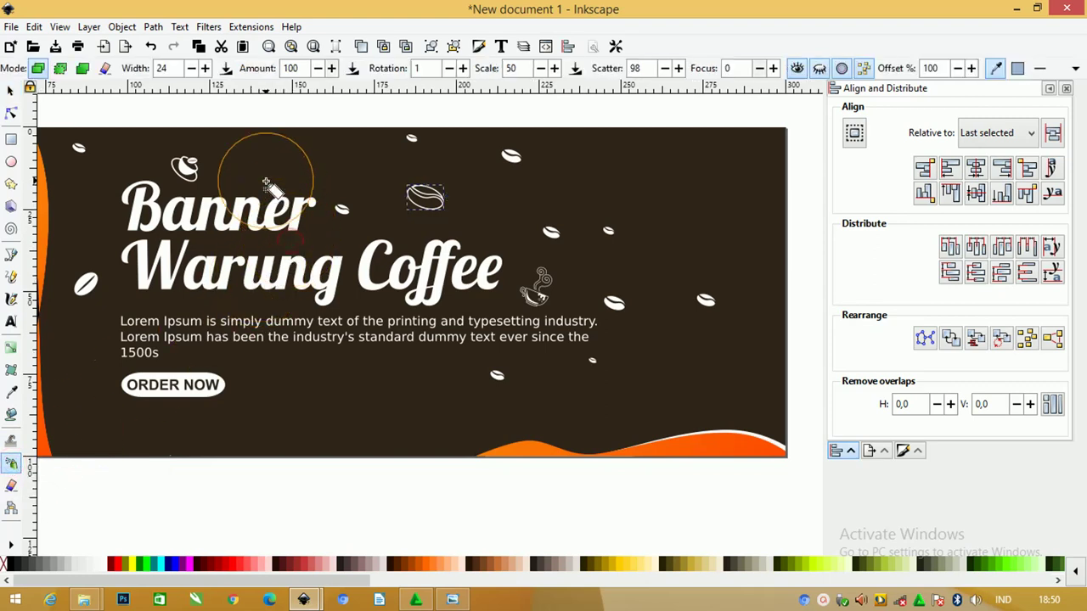
left_click(412, 401)
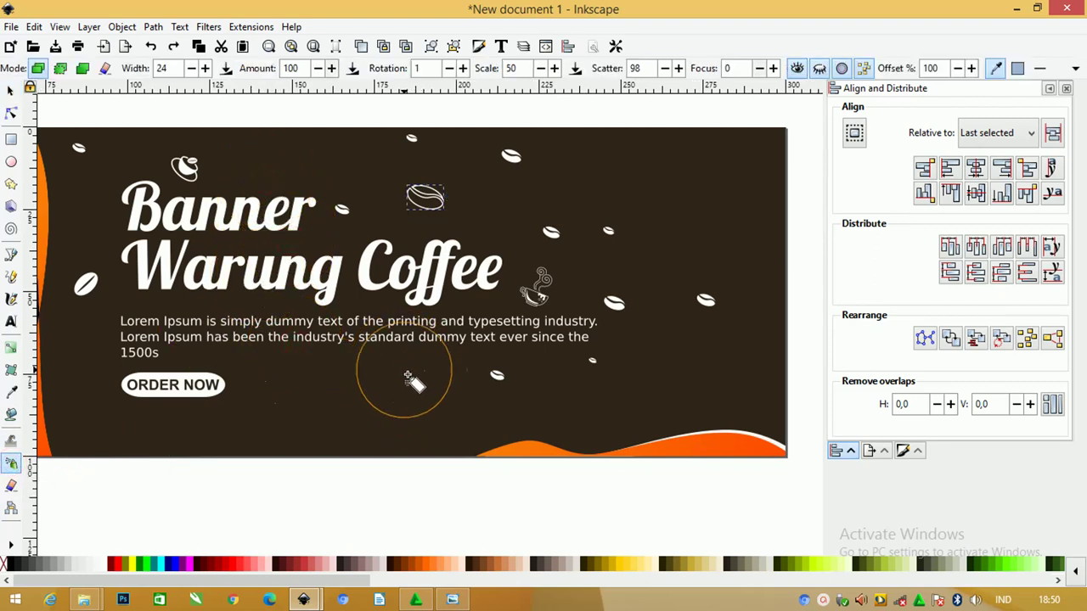
key("ctrl+z")
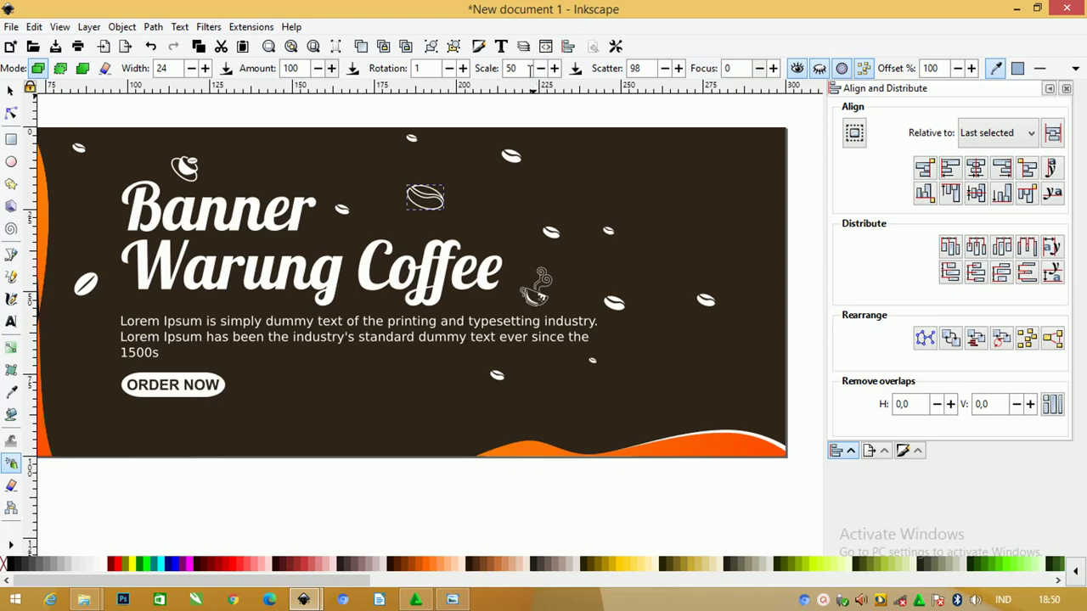
double_click(530, 68)
type("0")
double_click(645, 64)
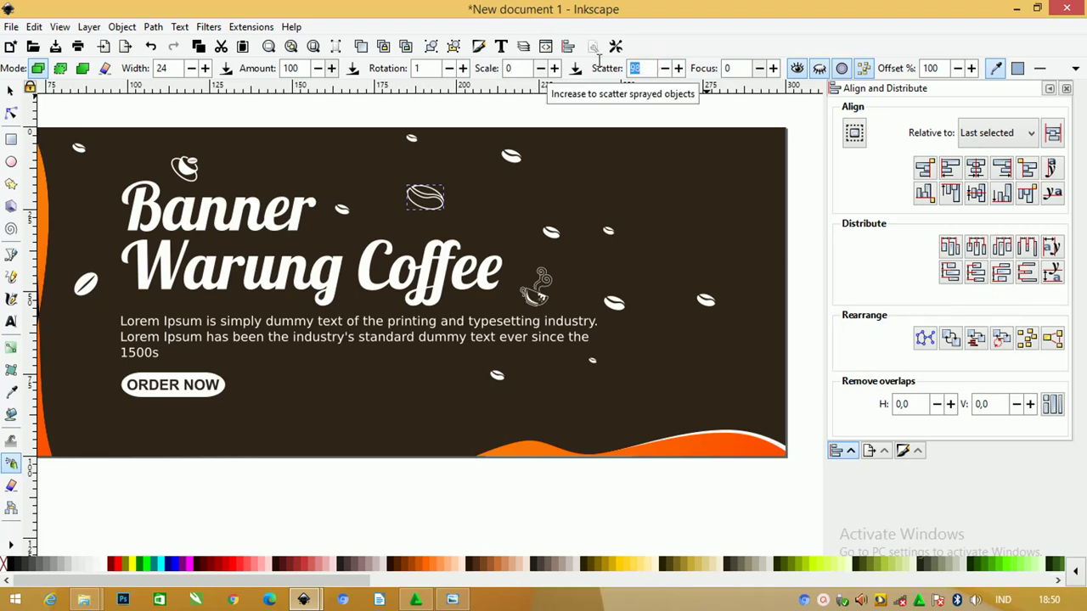
type("30")
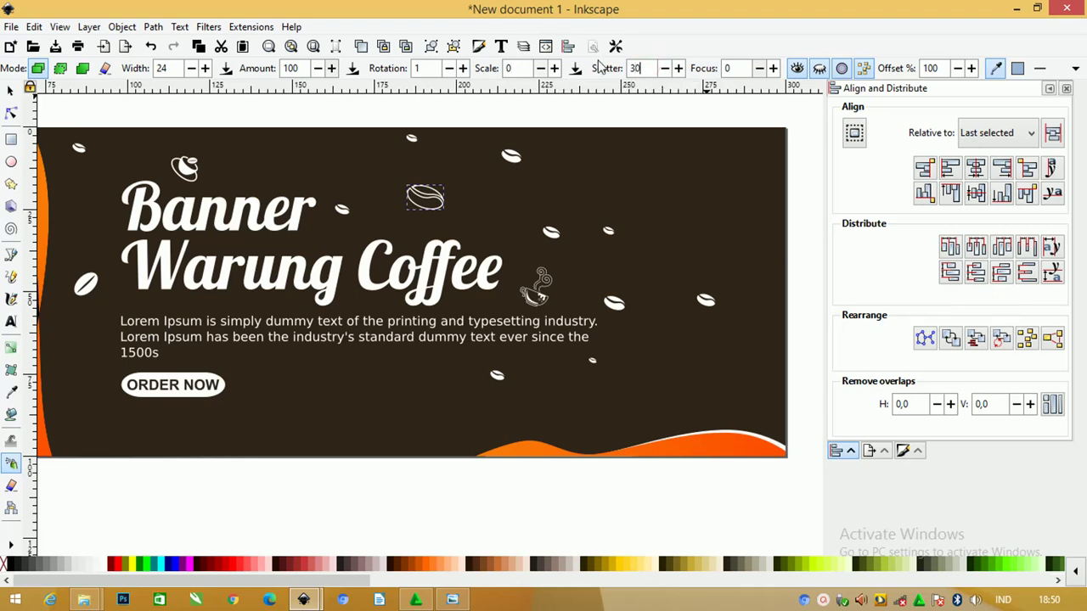
- Spray a bean below the paragraph and another on the banner's upper right
left_click_drag(270, 372, 374, 387)
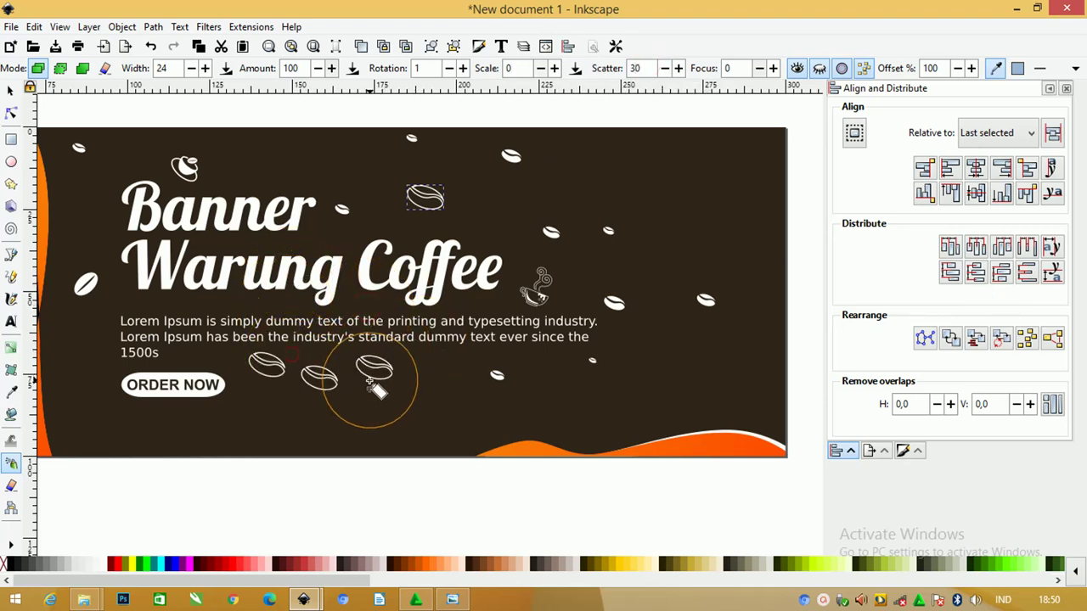
key("ctrl+z")
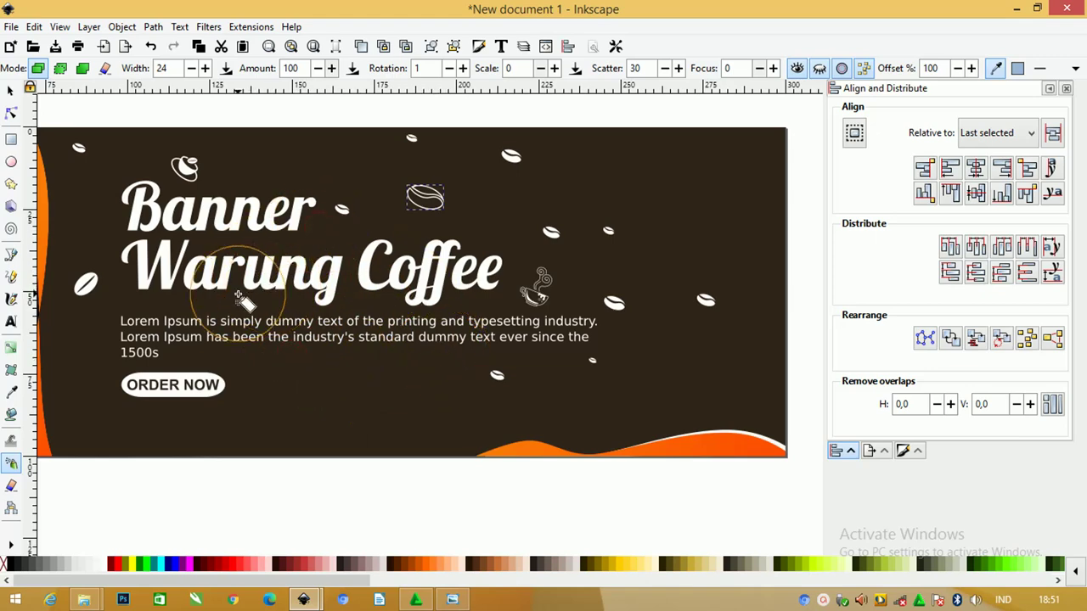
left_click_drag(311, 364, 456, 354)
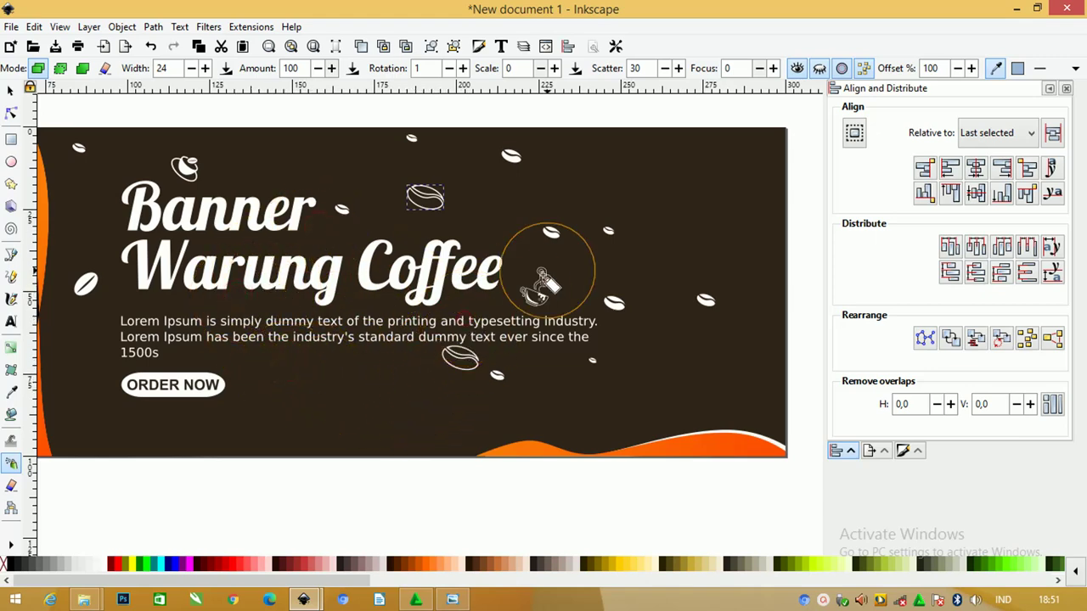
left_click(600, 189)
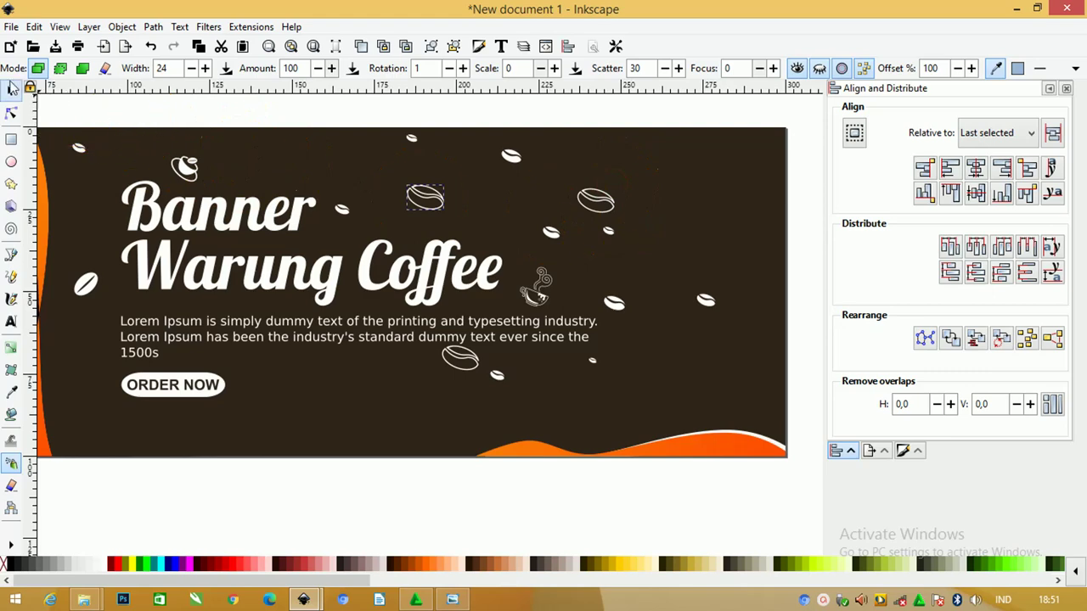
- Reposition the small beans near the top edge and title, and move the bean outline under Warung
left_click(12, 89)
left_click(370, 158)
left_click_drag(374, 108, 457, 185)
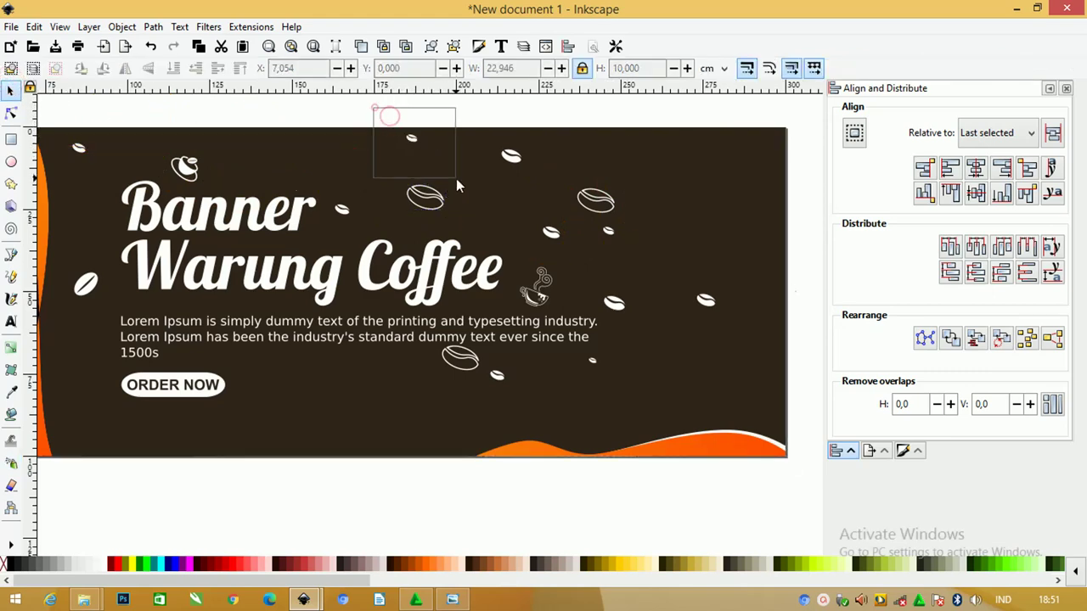
left_click_drag(413, 139, 333, 171)
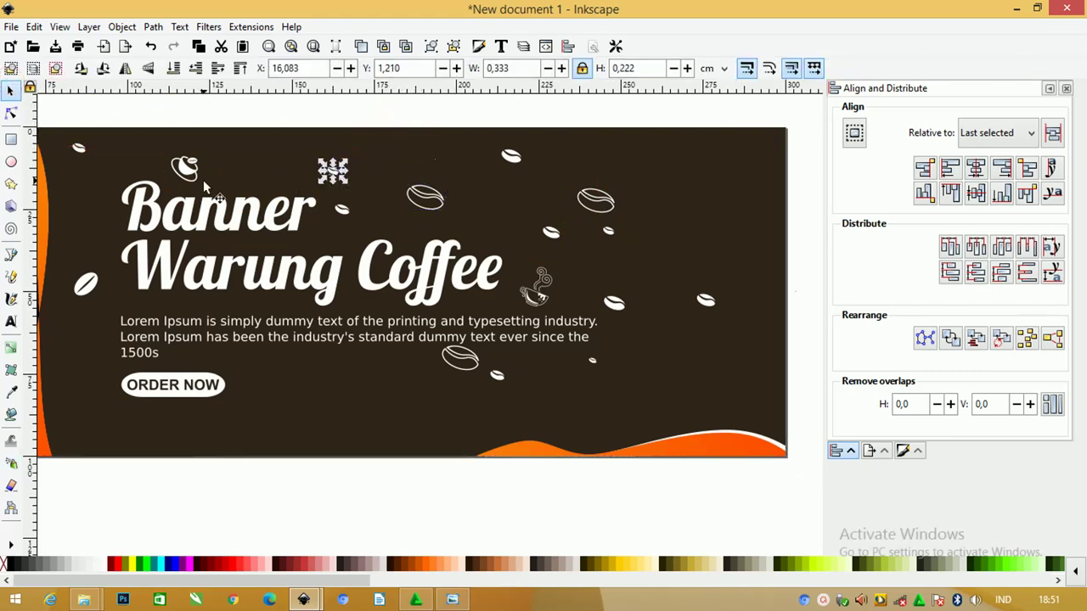
left_click_drag(81, 148, 96, 184)
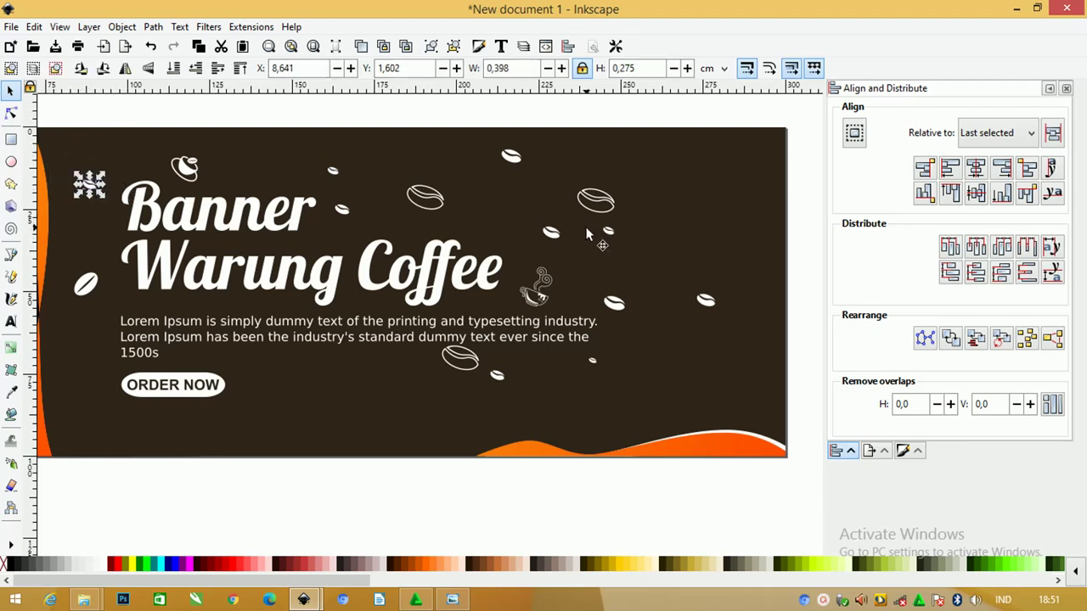
mouse_move(594, 213)
left_mouse_down()
mouse_move(299, 355)
mouse_move(372, 374)
mouse_move(380, 363)
mouse_move(357, 366)
left_mouse_up()
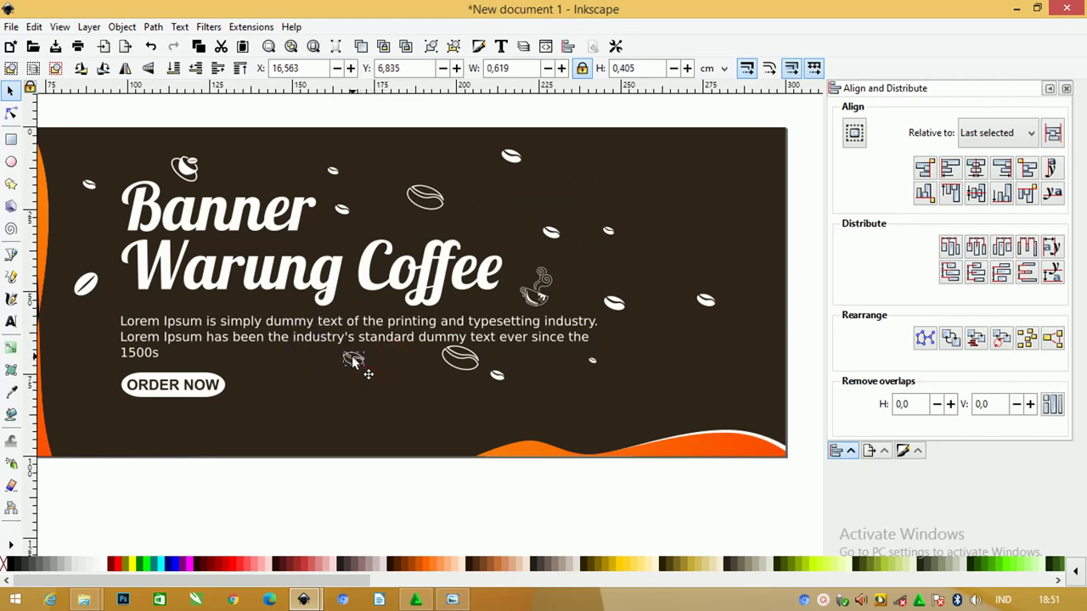
left_click(452, 374)
mouse_move(449, 367)
left_mouse_down()
mouse_move(225, 309)
mouse_move(264, 304)
left_mouse_up()
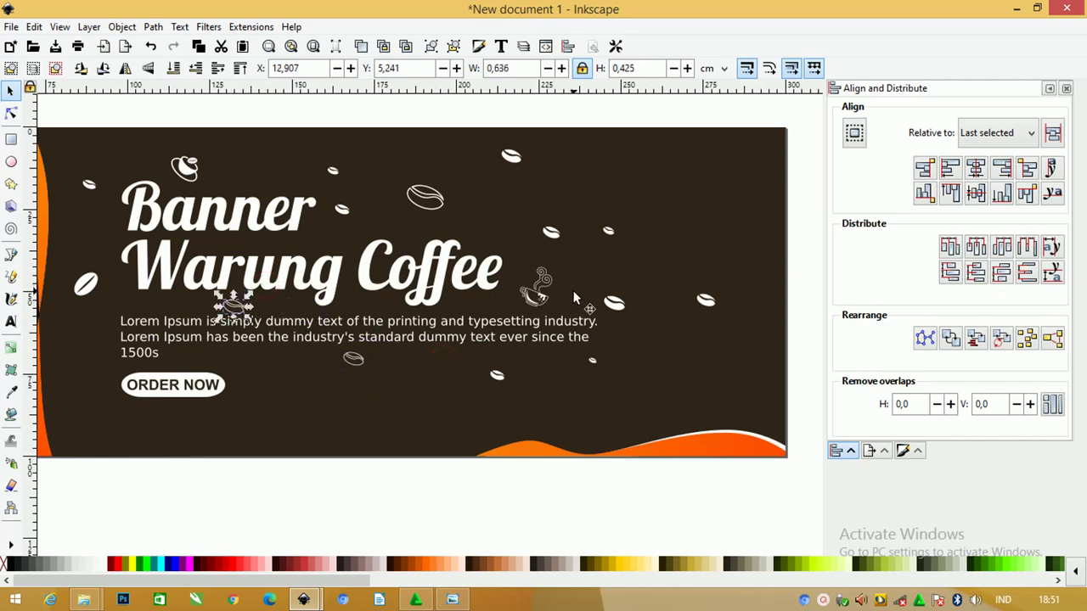
- Spread the remaining beans below the paragraph, between the title words, and along the top edge
left_click(534, 296)
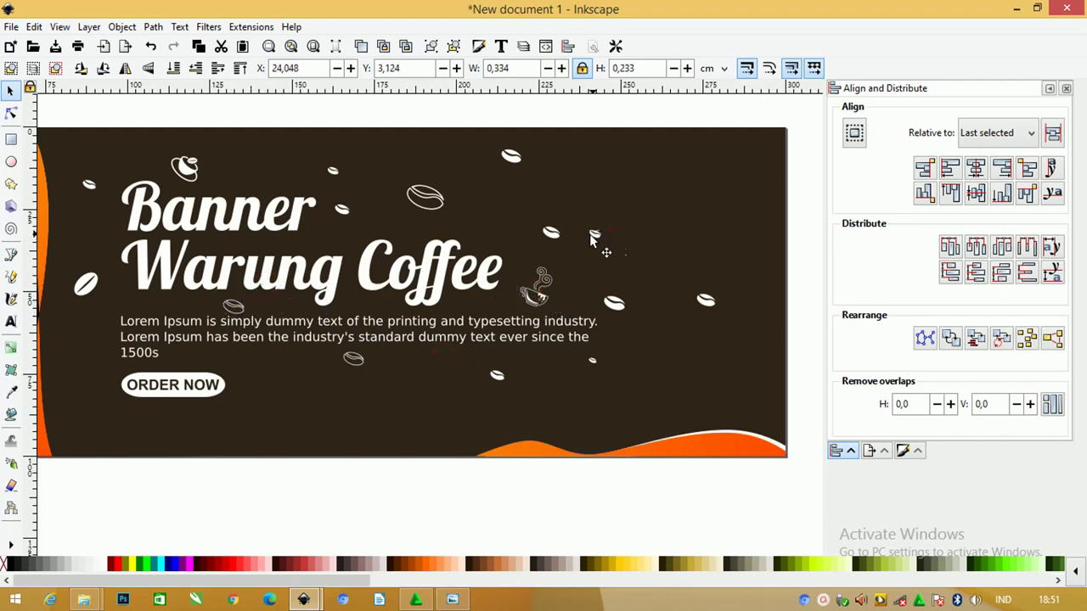
left_click_drag(608, 231, 355, 306)
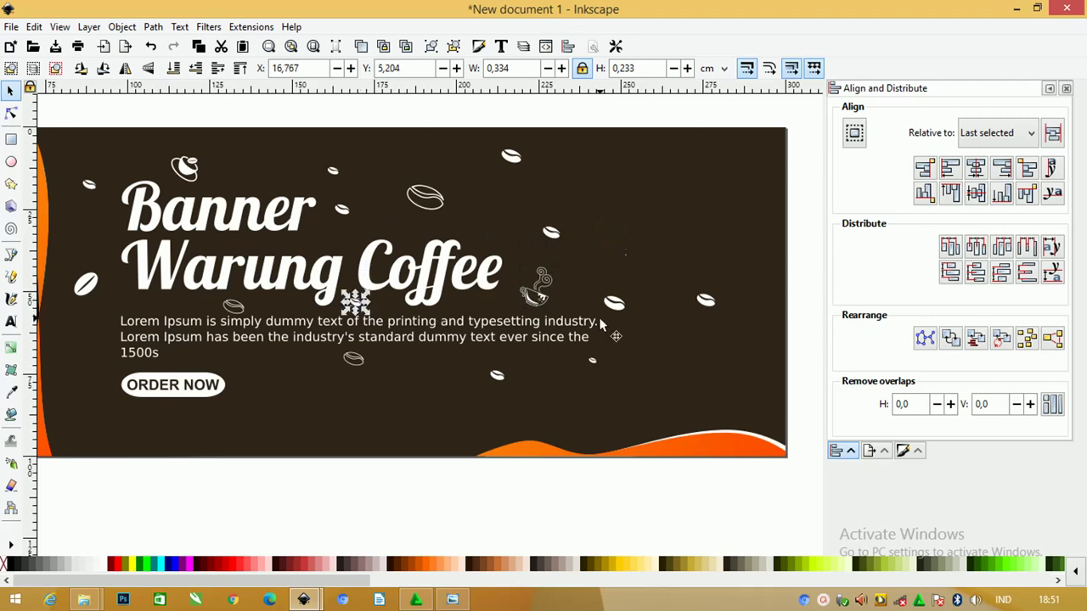
left_click_drag(615, 303, 385, 220)
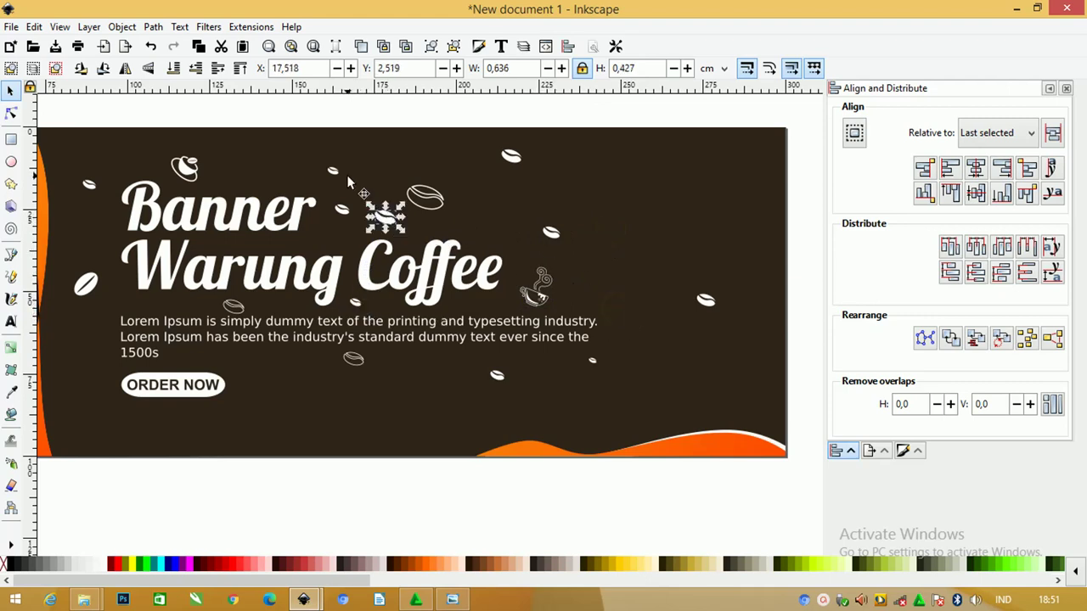
left_click_drag(332, 171, 219, 247)
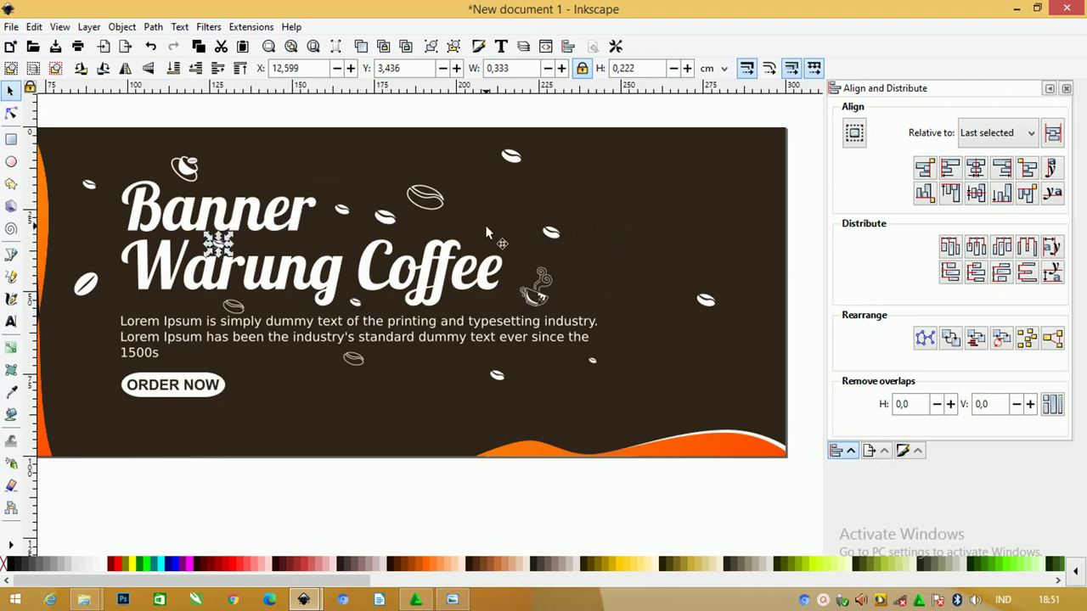
left_click_drag(385, 219, 272, 180)
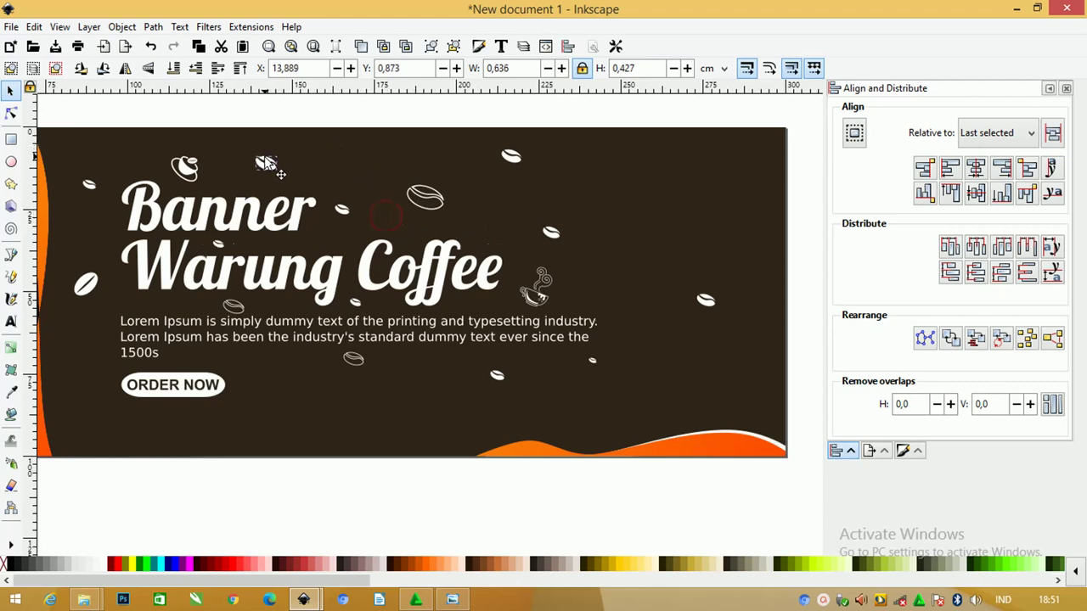
left_click_drag(509, 156, 343, 169)
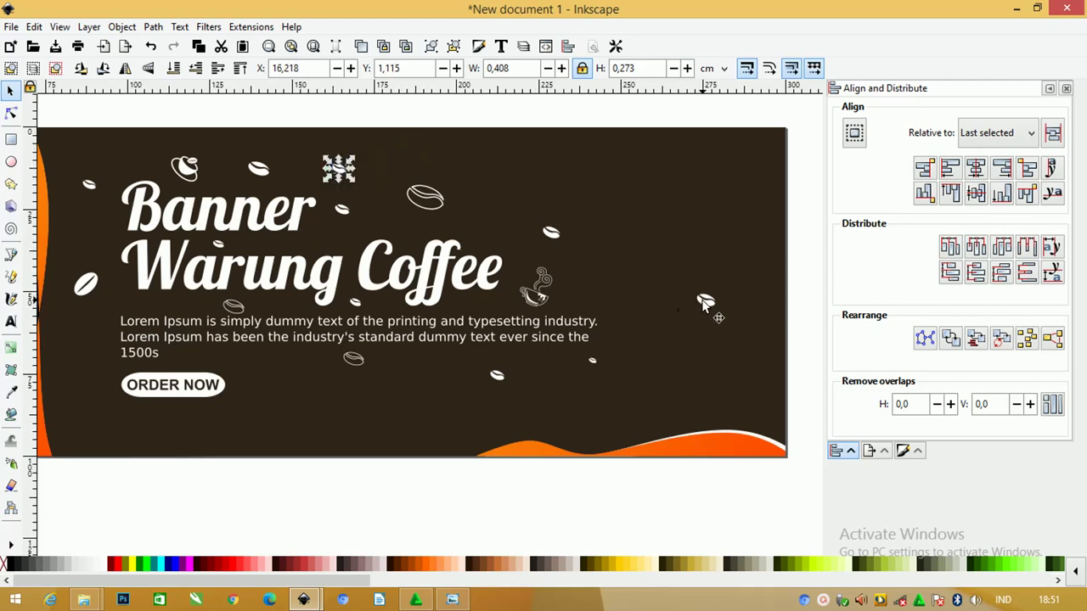
left_click_drag(705, 304, 585, 278)
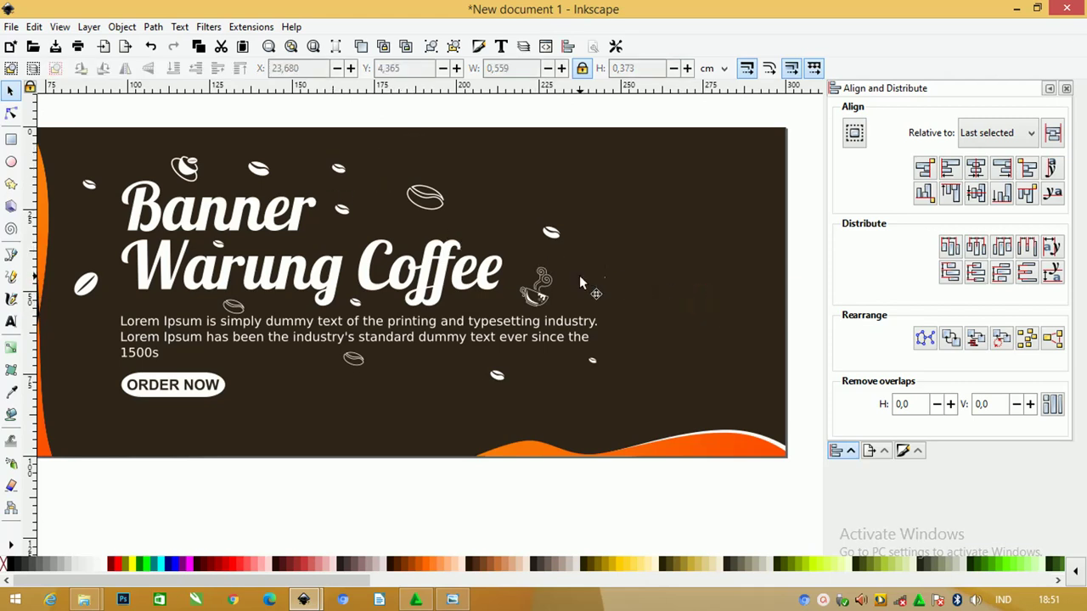
left_click(522, 291)
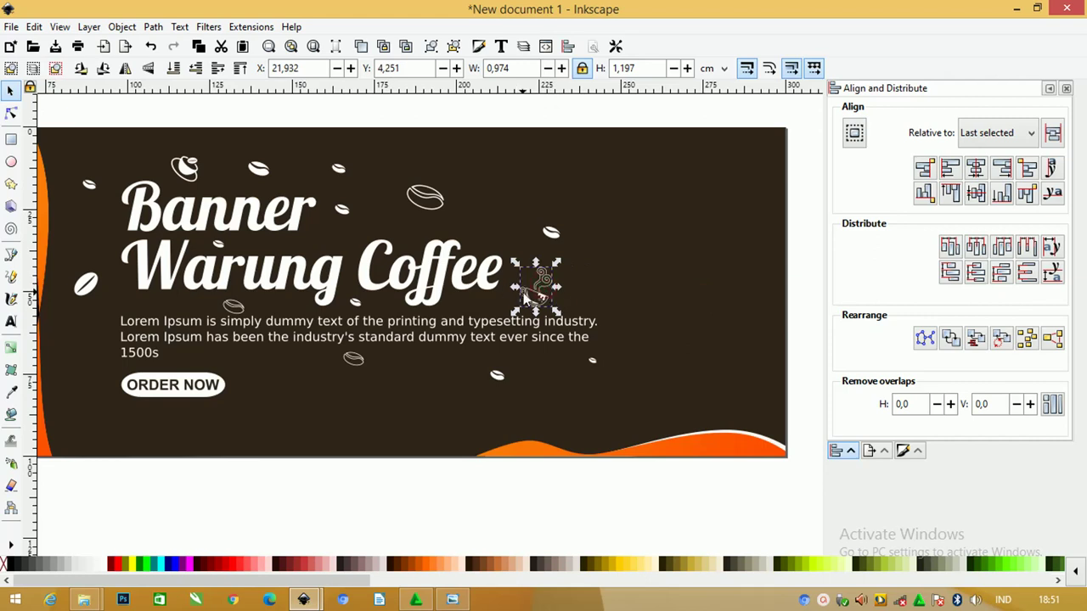
- Duplicate the cup icon, shrink the copy, and move the original left toward the title
mouse_move(545, 299)
left_mouse_down()
mouse_move(548, 283)
mouse_move(459, 363)
left_mouse_up()
key("ctrl+d")
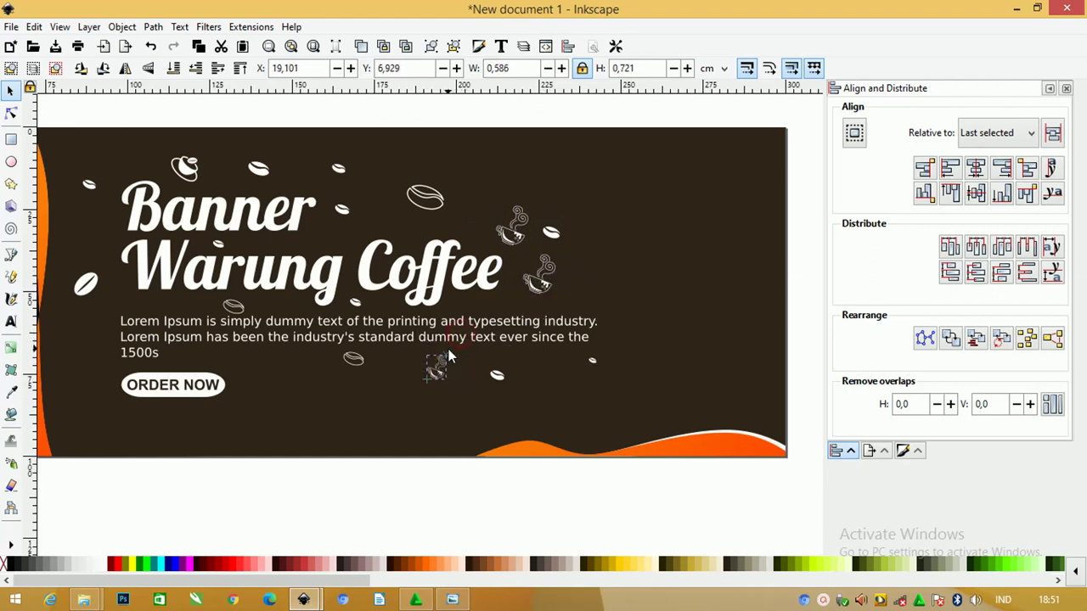
left_click_drag(466, 338, 426, 367)
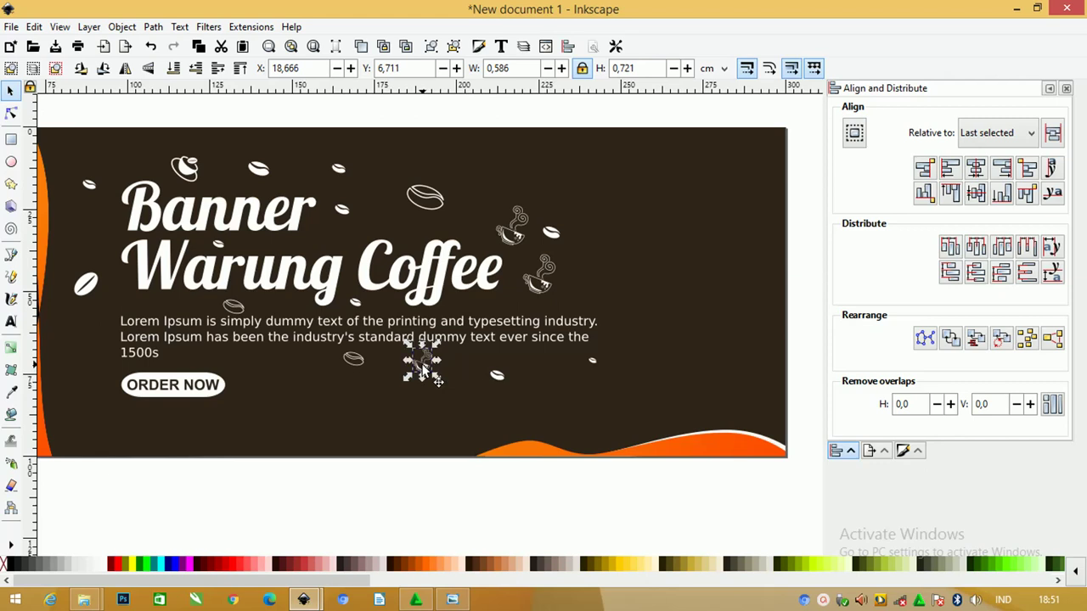
left_click(522, 239)
mouse_move(524, 242)
left_mouse_down()
mouse_move(342, 208)
mouse_move(325, 222)
left_mouse_up()
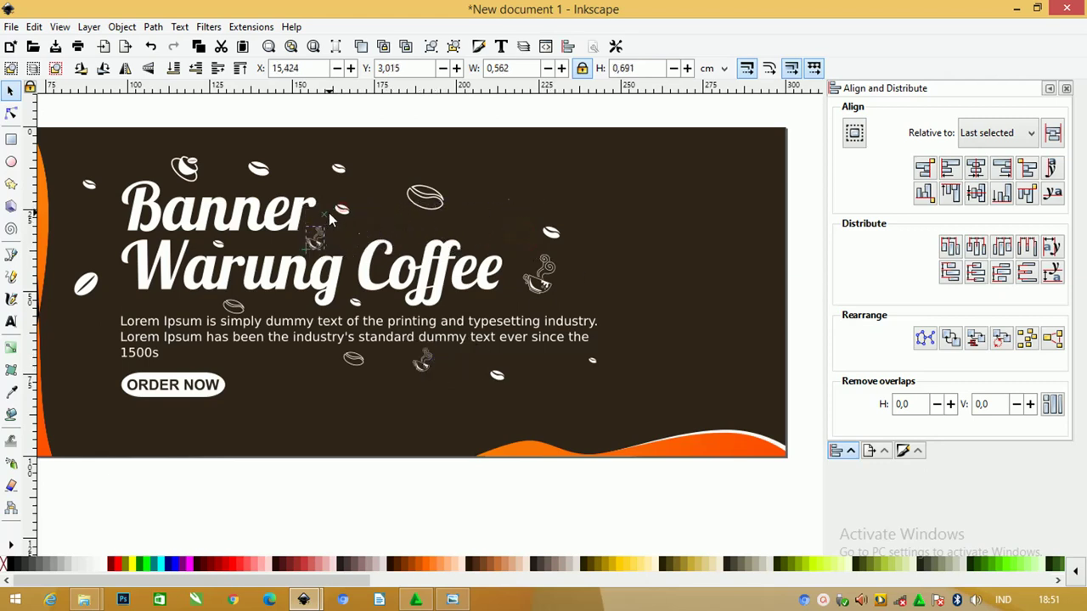
- Stamp copies of the small cup near the bean and to the left of Banner
left_click(416, 365)
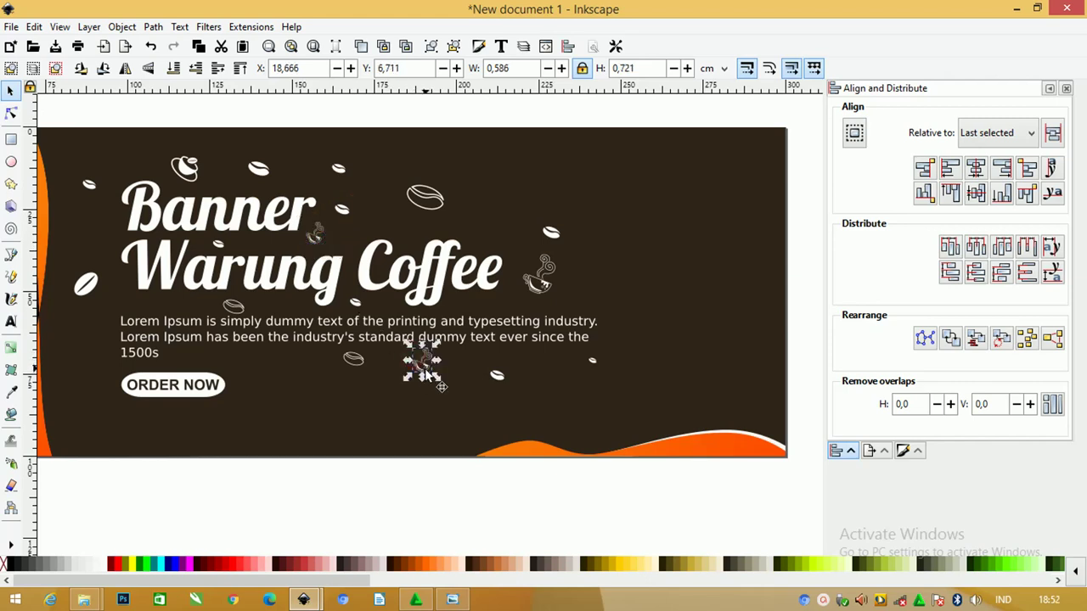
left_click_drag(429, 370, 490, 230)
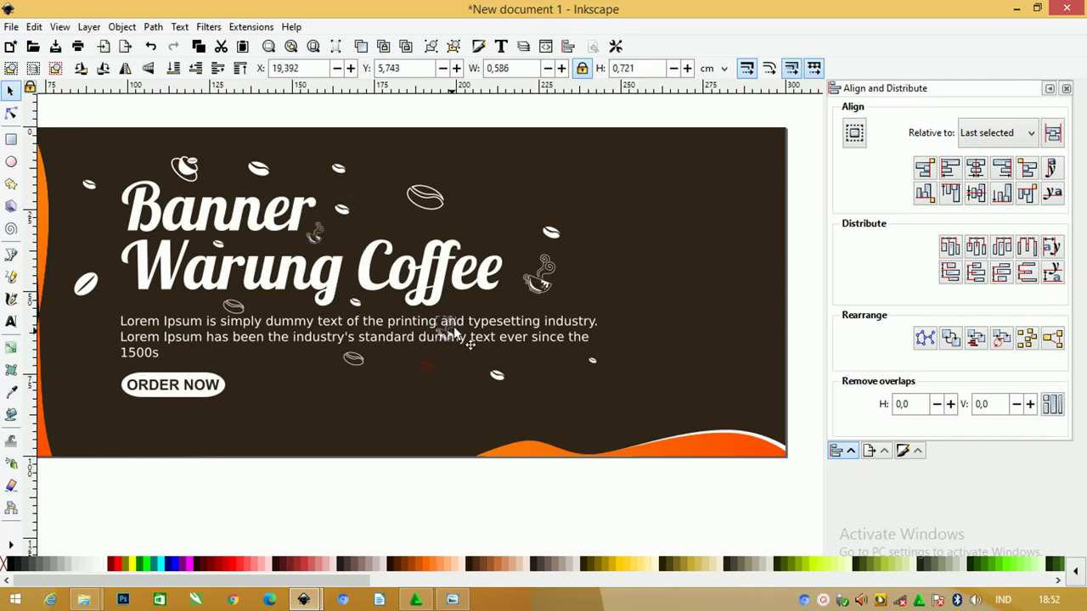
key("space")
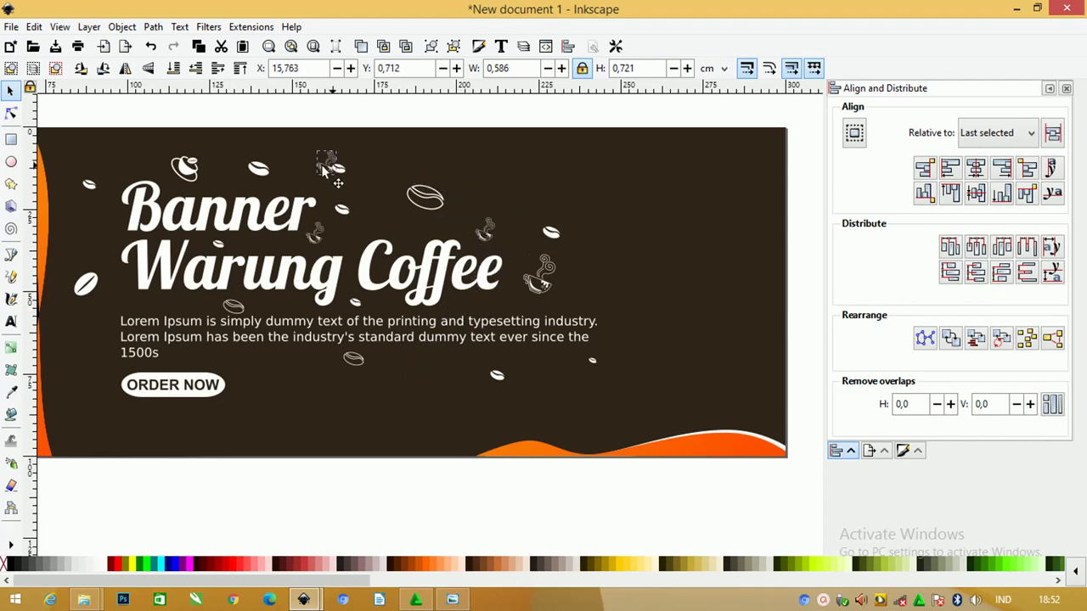
mouse_move(490, 230)
left_mouse_down()
mouse_move(108, 247)
mouse_move(133, 273)
mouse_move(120, 317)
left_mouse_up()
key("space")
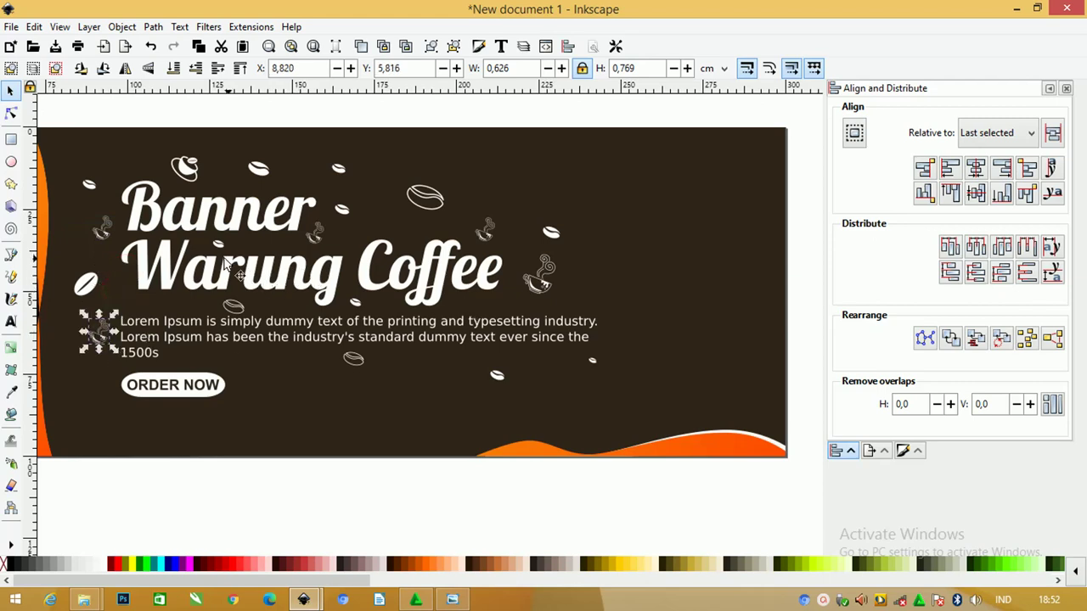
- Draw a small white dot near the title
left_click(11, 162)
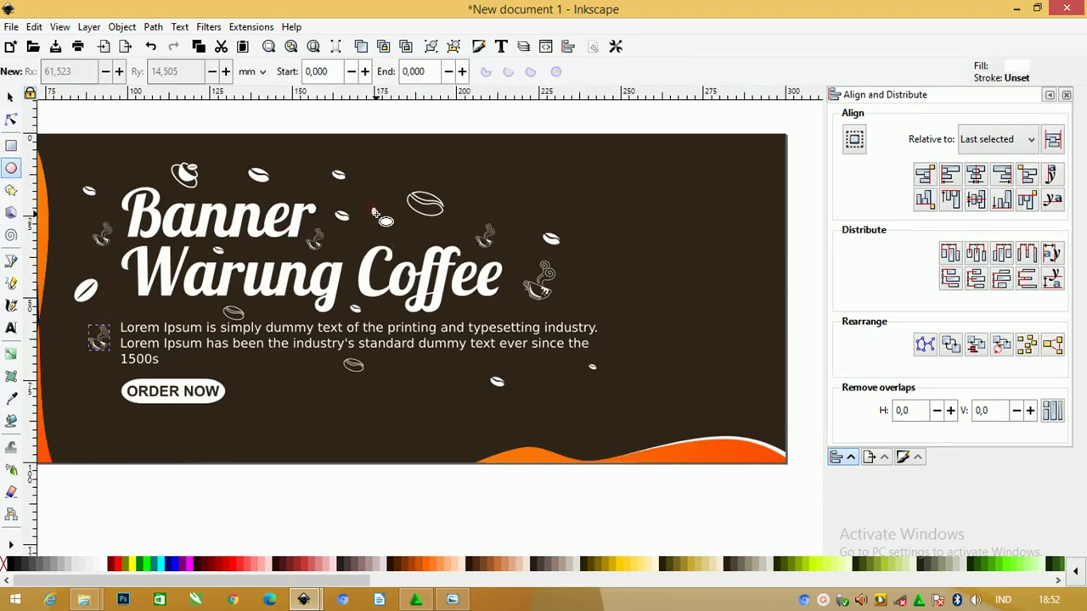
mouse_move(378, 214)
left_mouse_down()
mouse_move(382, 236)
mouse_move(451, 265)
left_mouse_up()
left_click(11, 96)
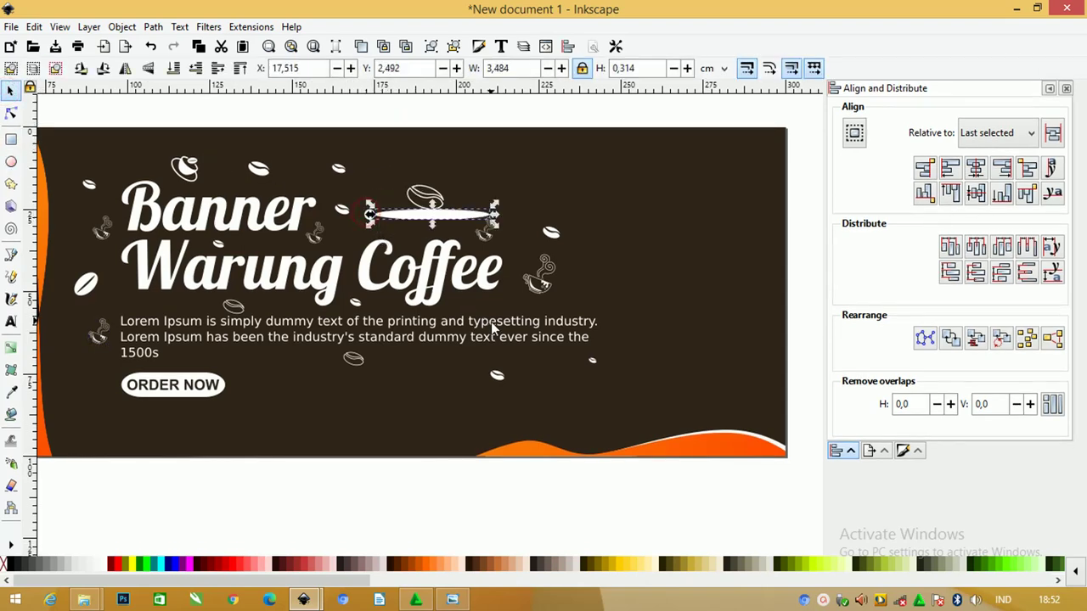
- Move a tiny dot to the lower right and nudge the small beans under the body text
left_click(506, 324)
left_click_drag(505, 324, 515, 290)
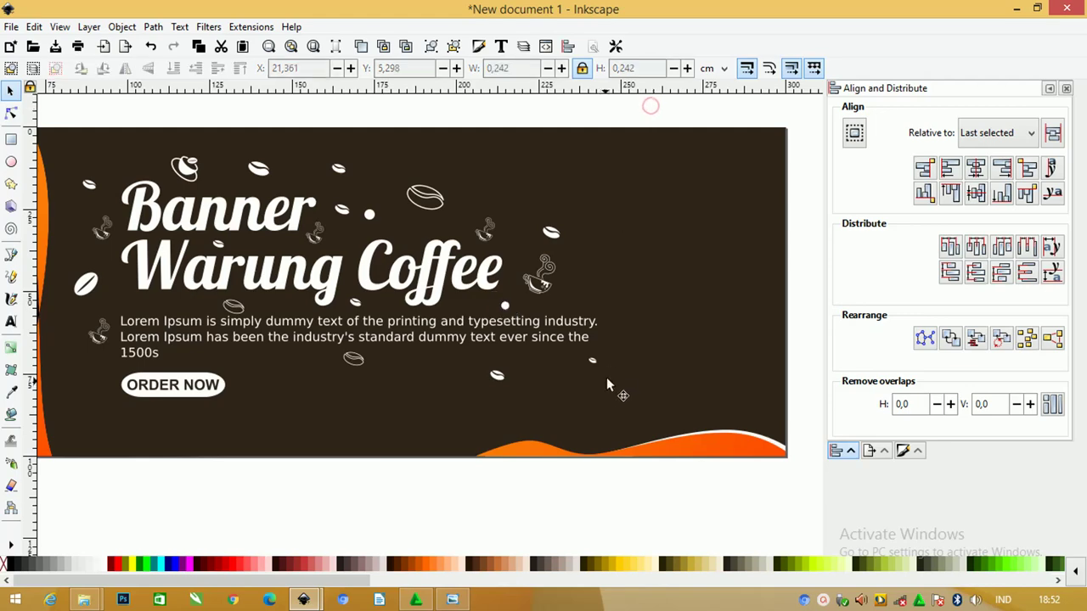
left_click_drag(593, 360, 568, 356)
left_click_drag(499, 382, 490, 362)
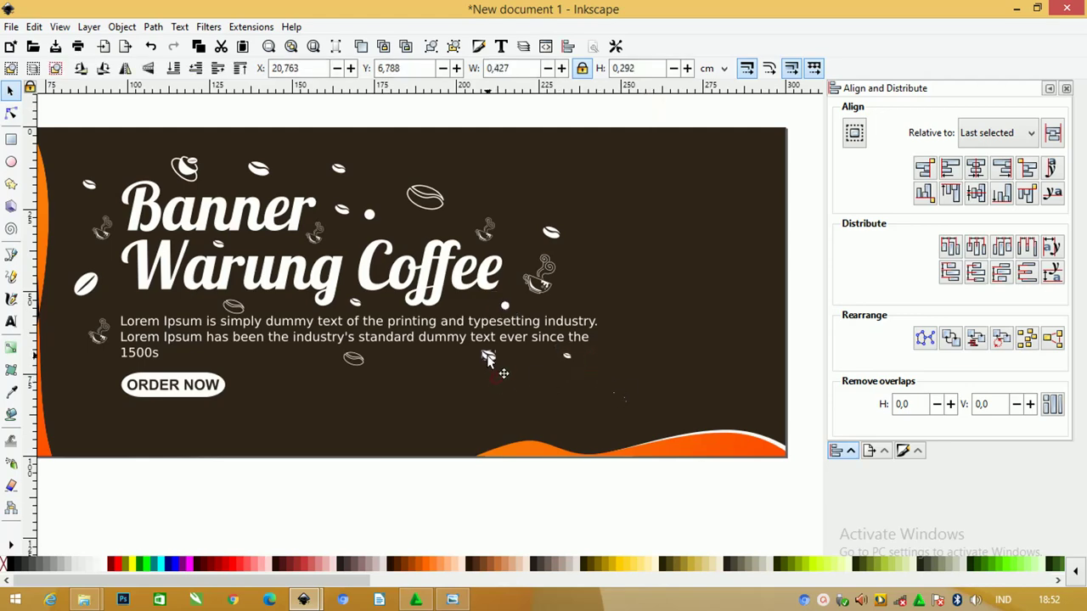
left_click_drag(562, 356, 538, 352)
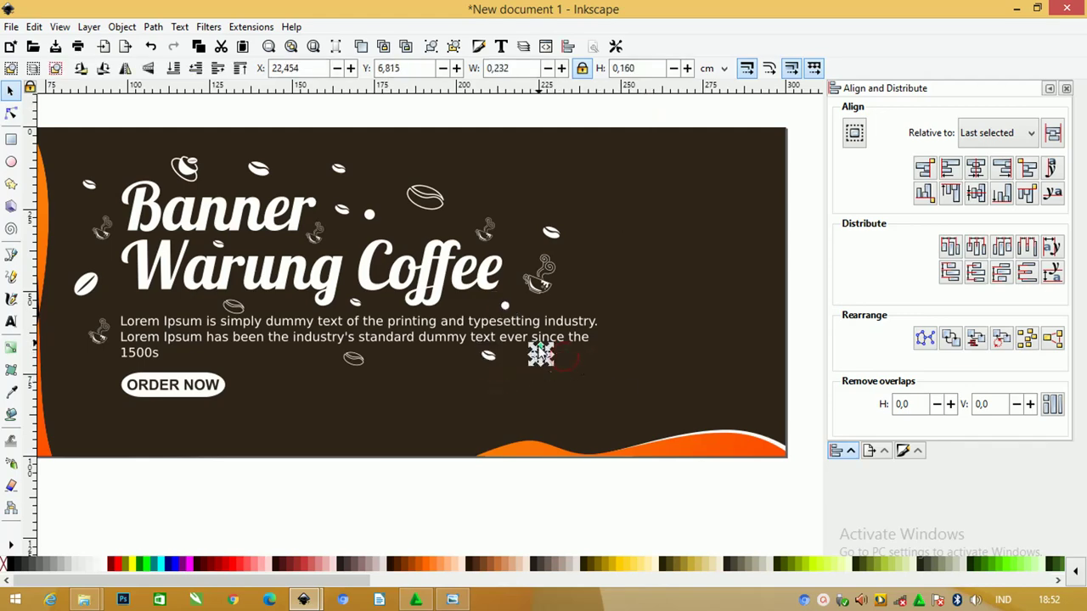
- Reduce the ORDER NOW button's corner rounding so the pill becomes a squarer rounded rectangle
scroll(552, 323, "down", 1, "ctrl")
scroll(358, 423, "down", 5)
scroll(360, 412, "down", 2)
scroll(369, 287, "up", 1)
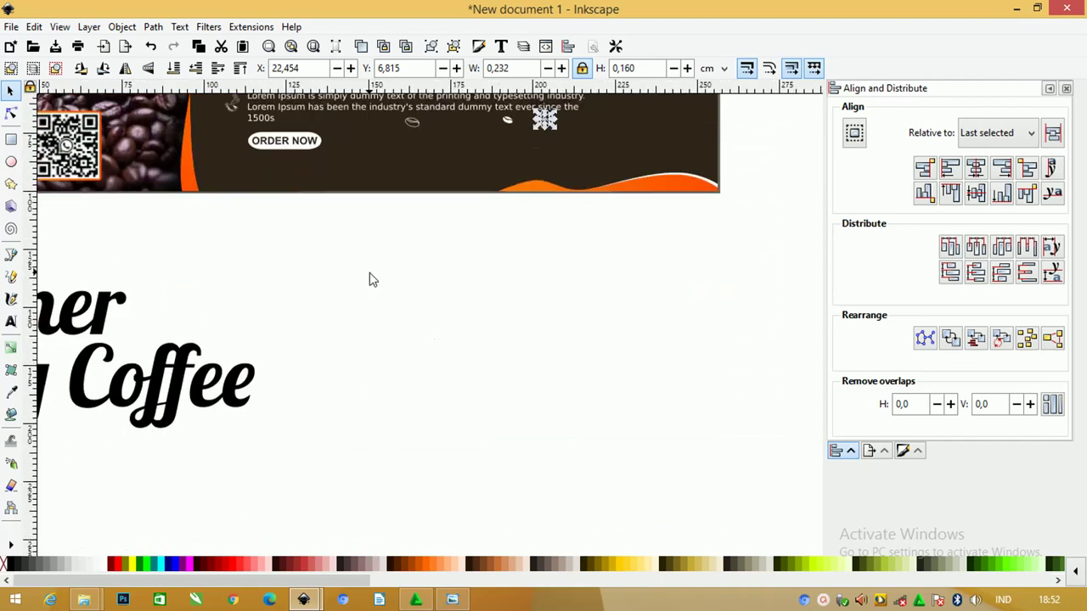
scroll(371, 279, "up", 1, "ctrl")
scroll(303, 209, "up", 2)
left_click(281, 151)
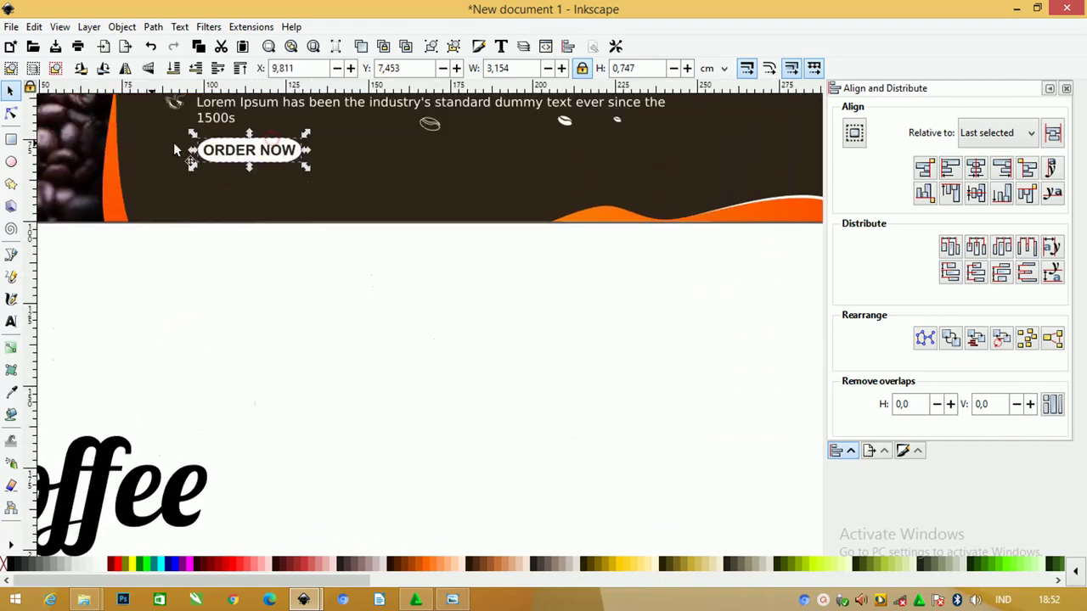
left_click(11, 113)
left_click(248, 155)
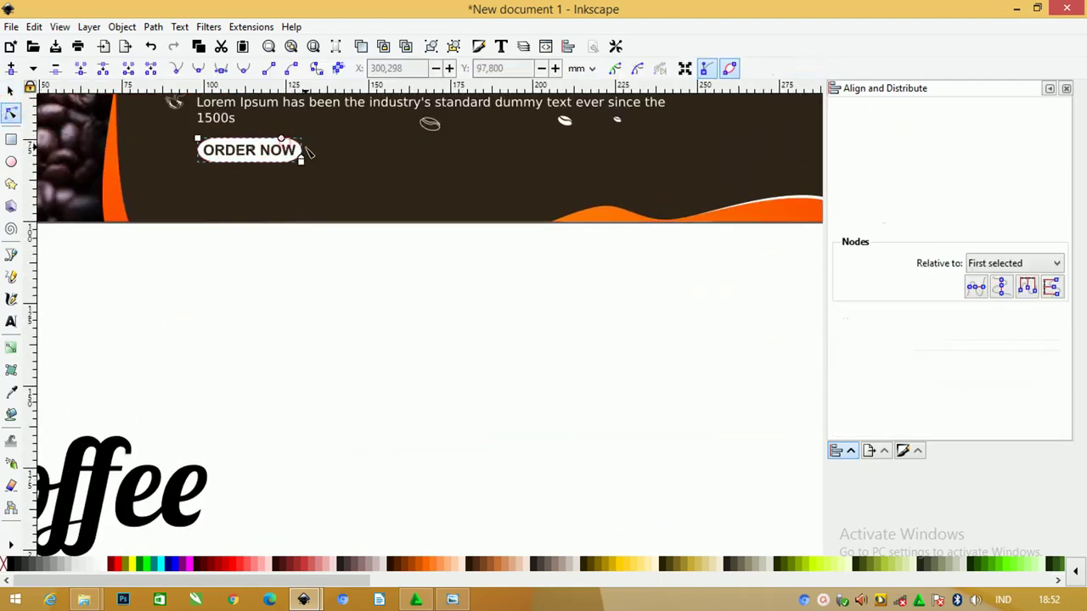
left_click_drag(268, 139, 297, 140)
- Return to the Selector and select the contact-info line below the title
key("s")
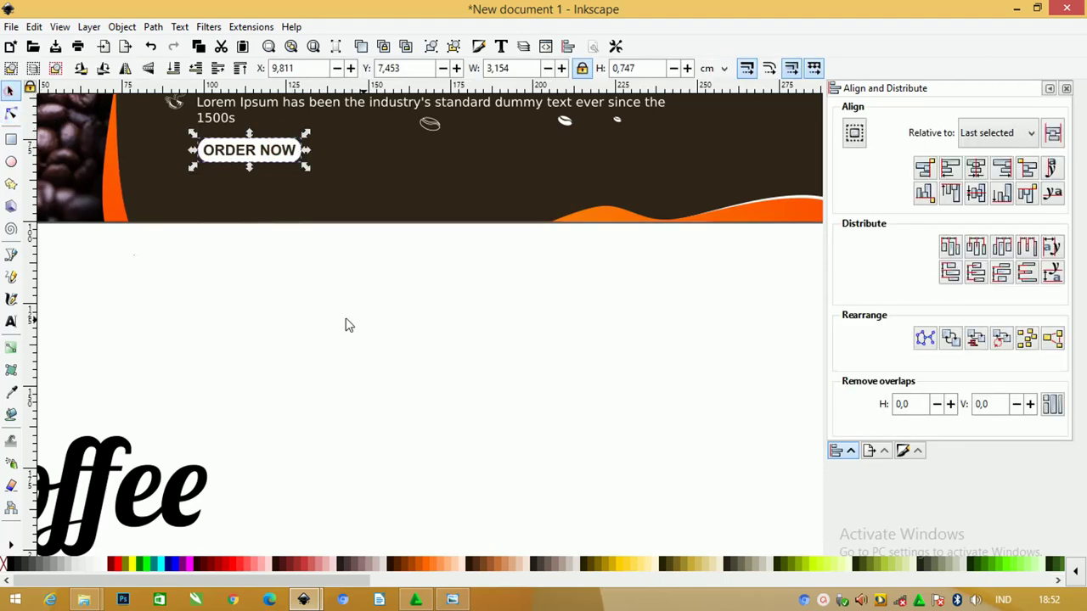
scroll(399, 323, "down", 1)
scroll(399, 322, "down", 1)
scroll(408, 340, "down", 1)
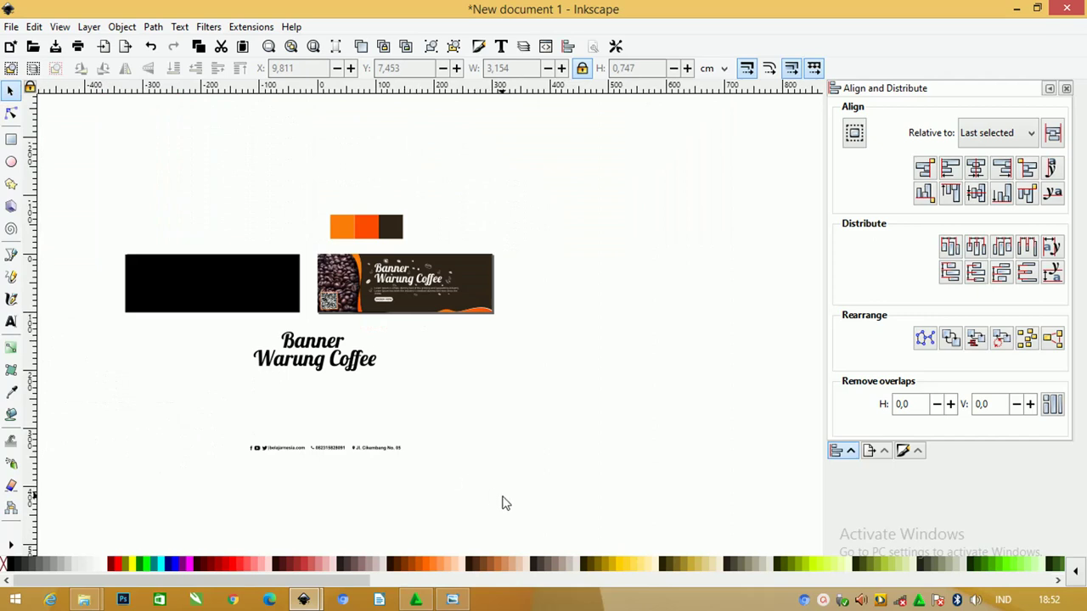
left_click_drag(496, 496, 181, 413)
- Move the contact text line onto the banner's bottom and scale it down to fit
left_click(284, 453)
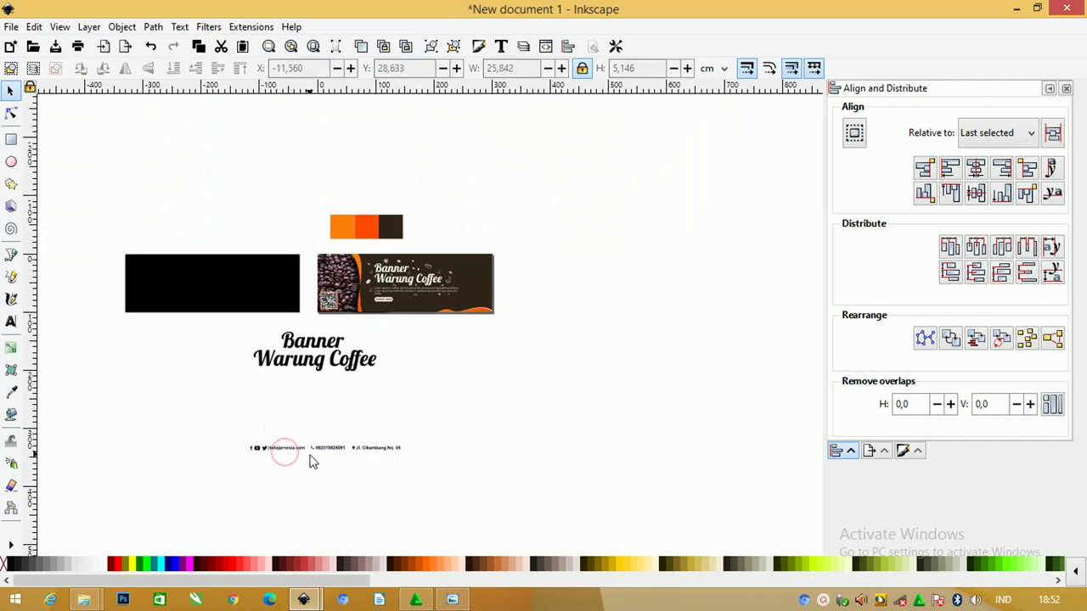
mouse_move(437, 467)
left_mouse_down()
mouse_move(224, 429)
mouse_move(420, 316)
left_mouse_up()
scroll(420, 316, "up", 5)
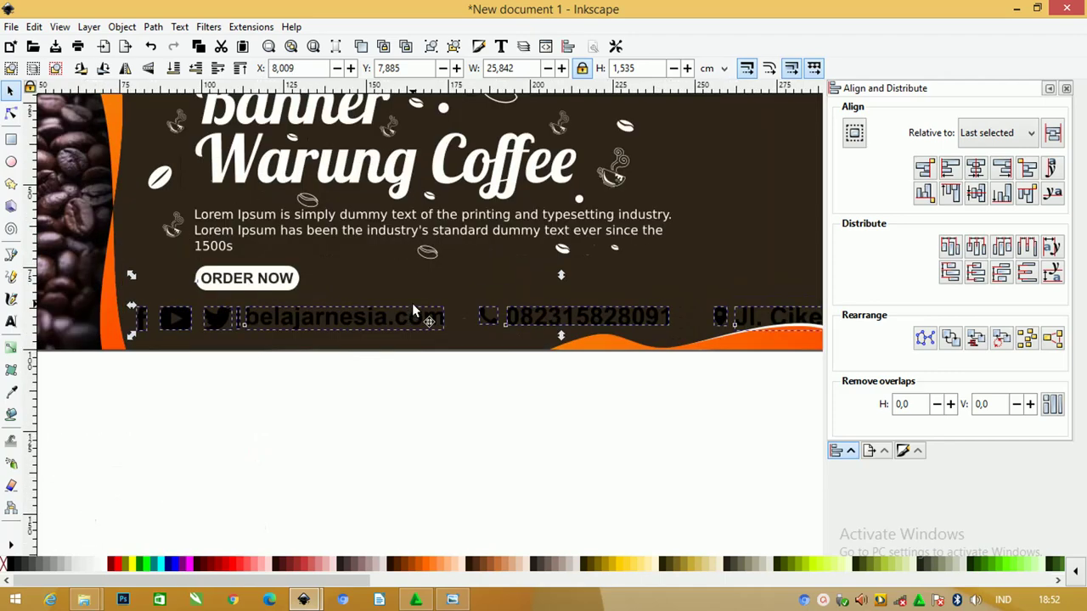
scroll(139, 454, "down", 1)
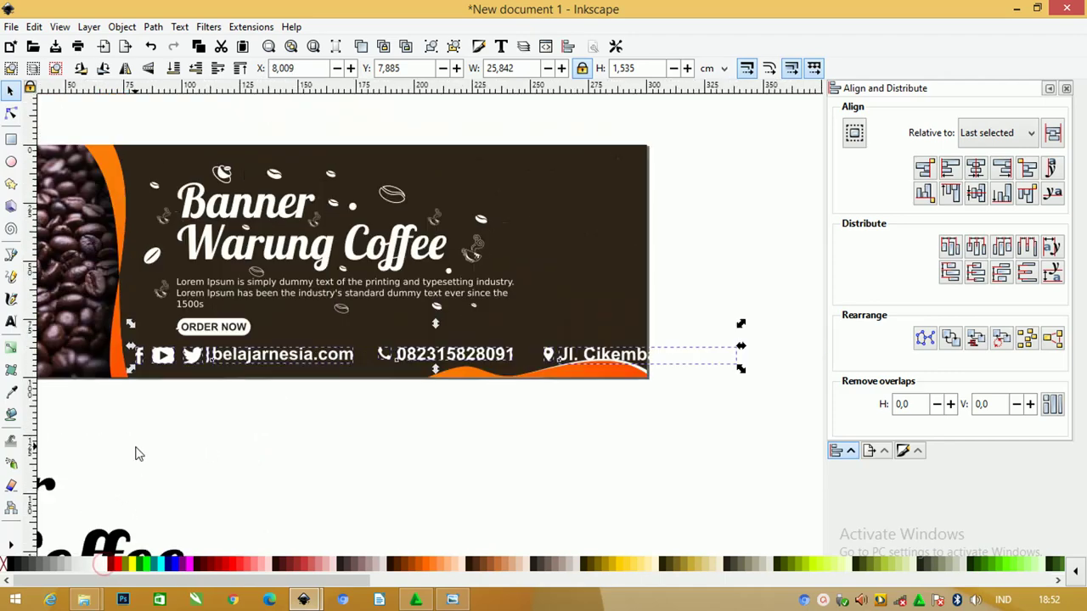
left_click_drag(742, 327, 655, 342)
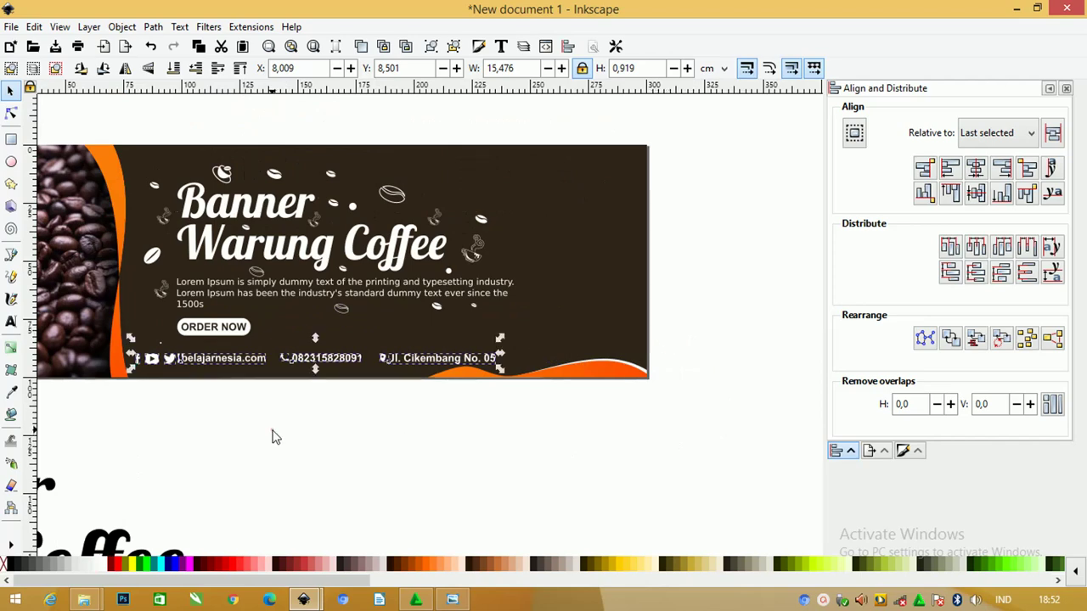
- Place the social icons and web address top right, and the phone and address along the bottom
mouse_move(287, 404)
left_mouse_down()
mouse_move(115, 340)
mouse_move(308, 286)
mouse_move(540, 177)
mouse_move(521, 163)
left_mouse_up()
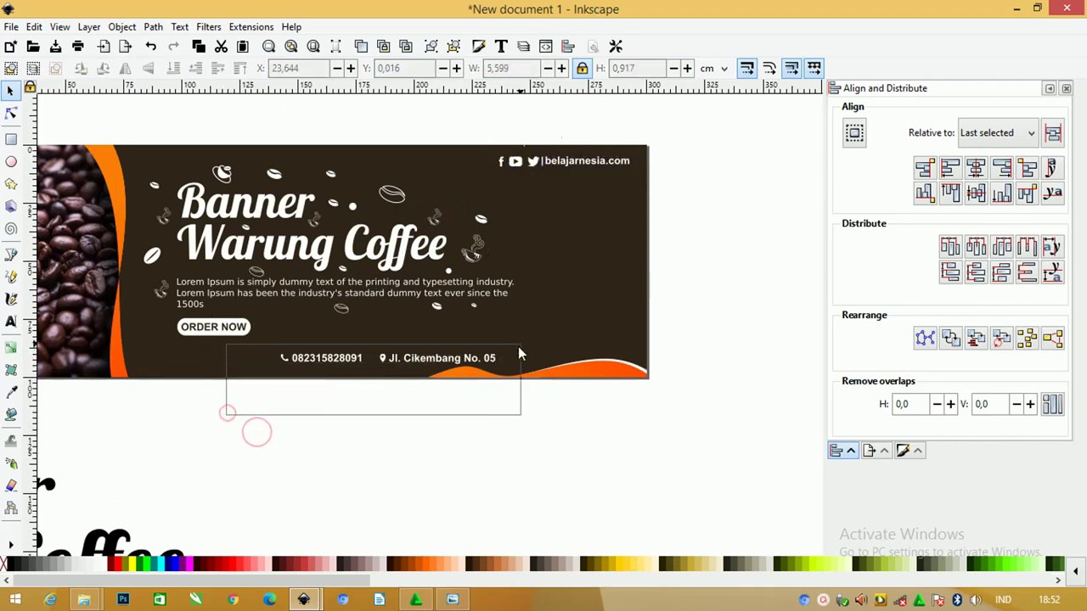
mouse_move(228, 415)
left_mouse_down()
mouse_move(520, 345)
mouse_move(467, 362)
mouse_move(337, 370)
left_mouse_up()
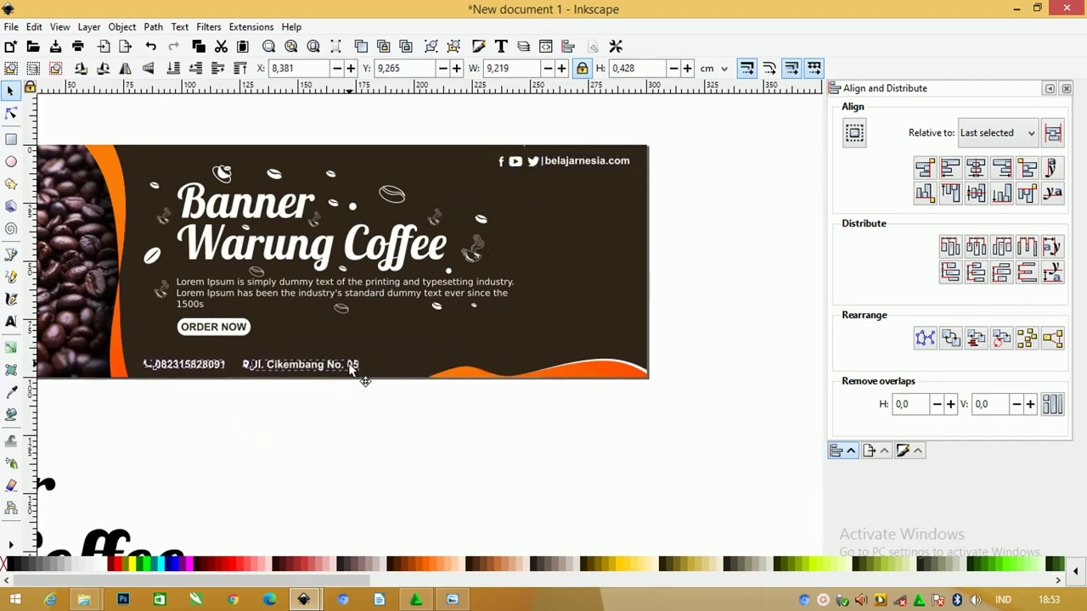
scroll(452, 363, "down", 1)
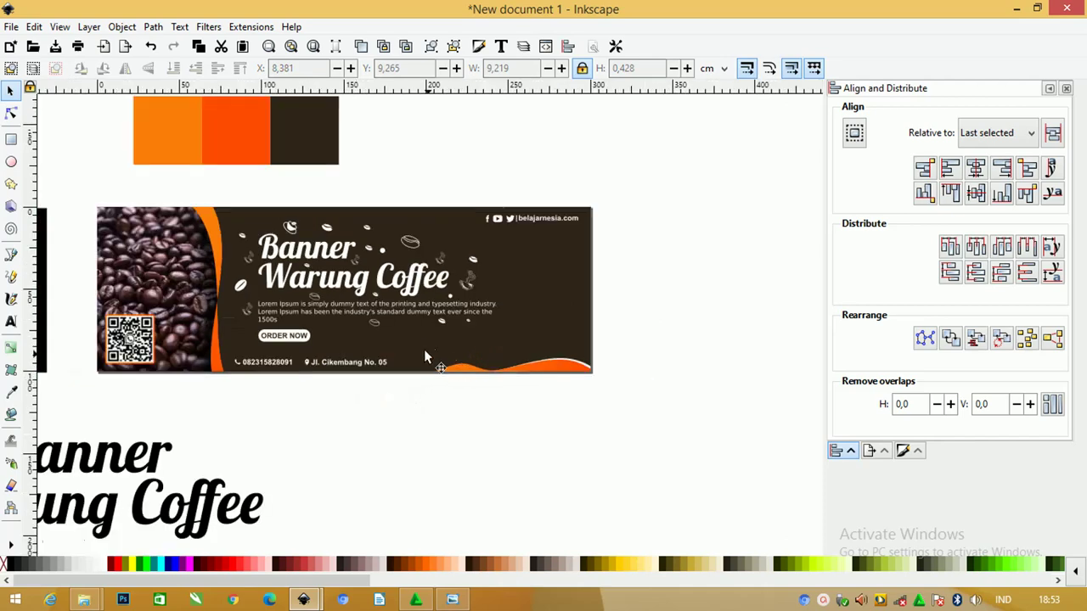
key("z")
left_click_drag(651, 383, 76, 186)
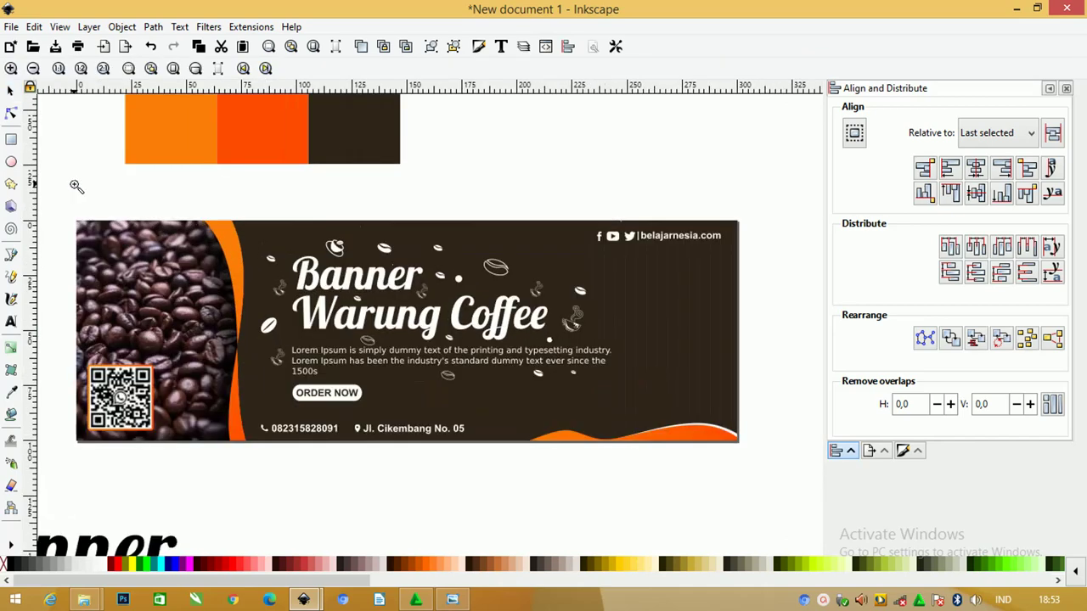
left_click(10, 91)
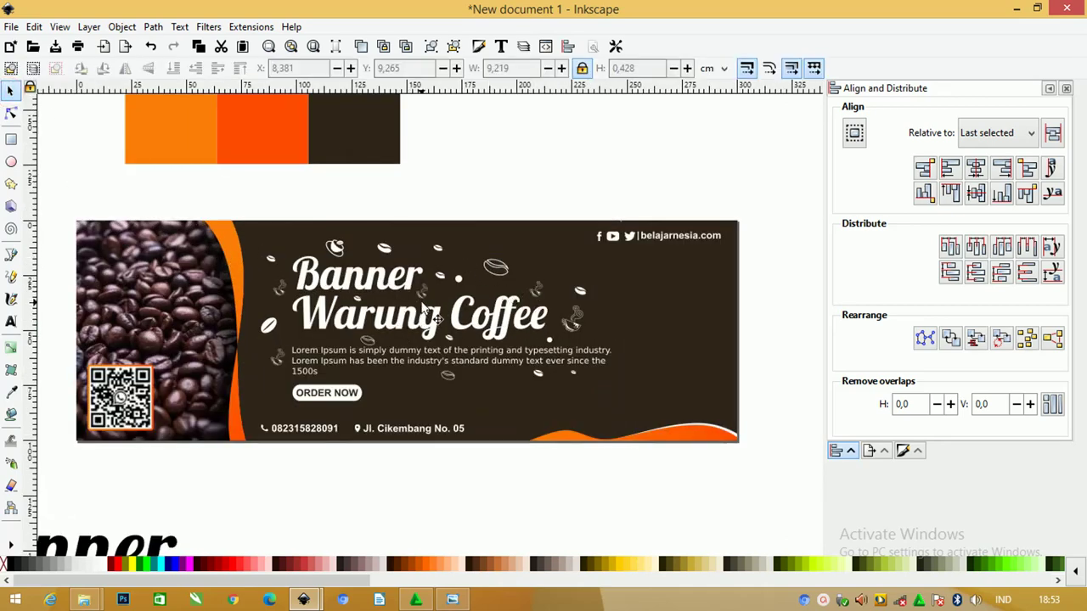